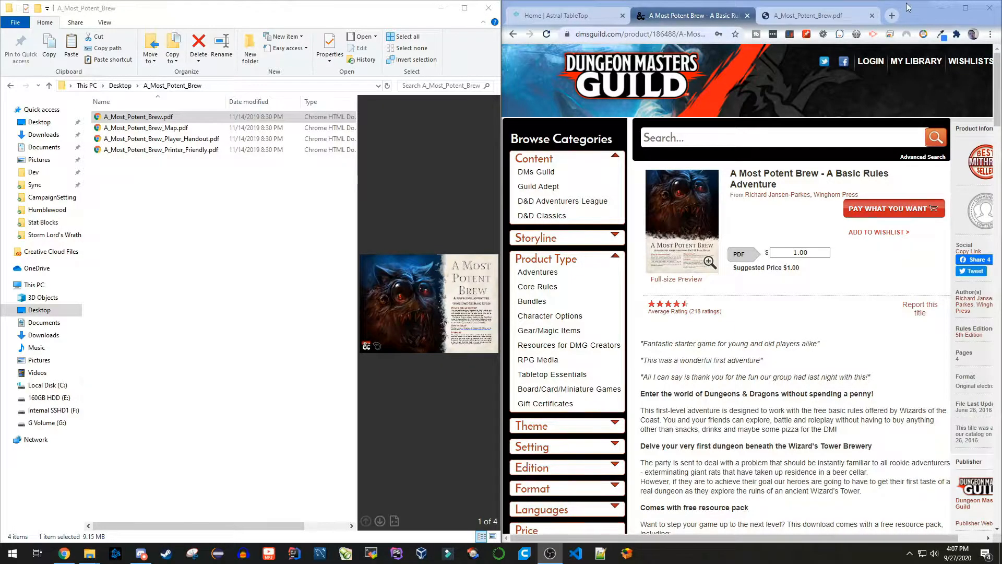
Step: Maximize the browser to view the A Most Potent Brew product page, and restore it beside the folder window
{"action": "left_click_drag", "start_coordinate": [934, 7], "coordinate": [845, 23]}
{"action": "double_click", "coordinate": [846, 23]}
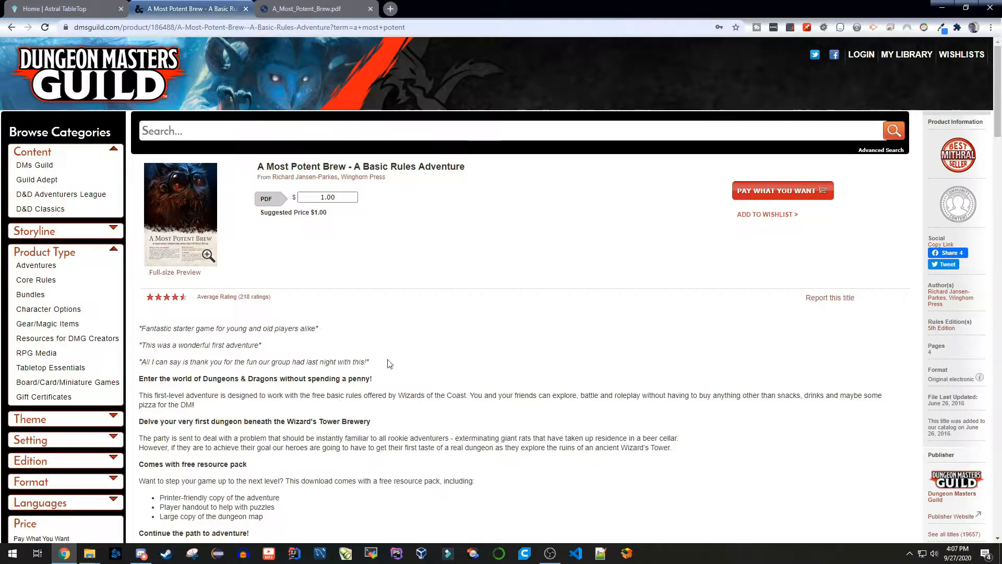
{"action": "left_click_drag", "start_coordinate": [498, 9], "coordinate": [1001, 50]}
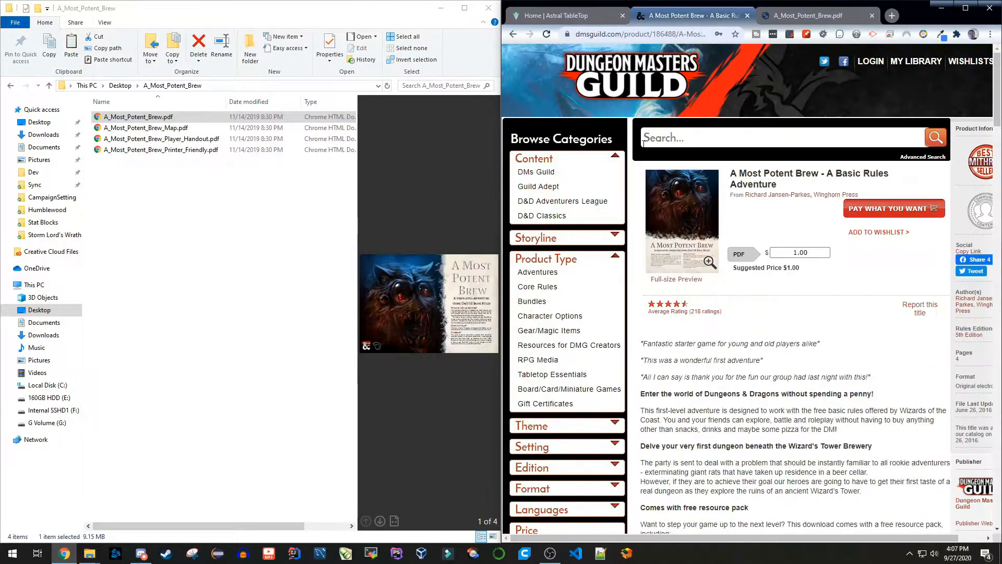
Step: Preview A_Most_Potent_Brew.pdf in its folder and show the same PDF in a maximized browser window
{"action": "left_click", "coordinate": [226, 211]}
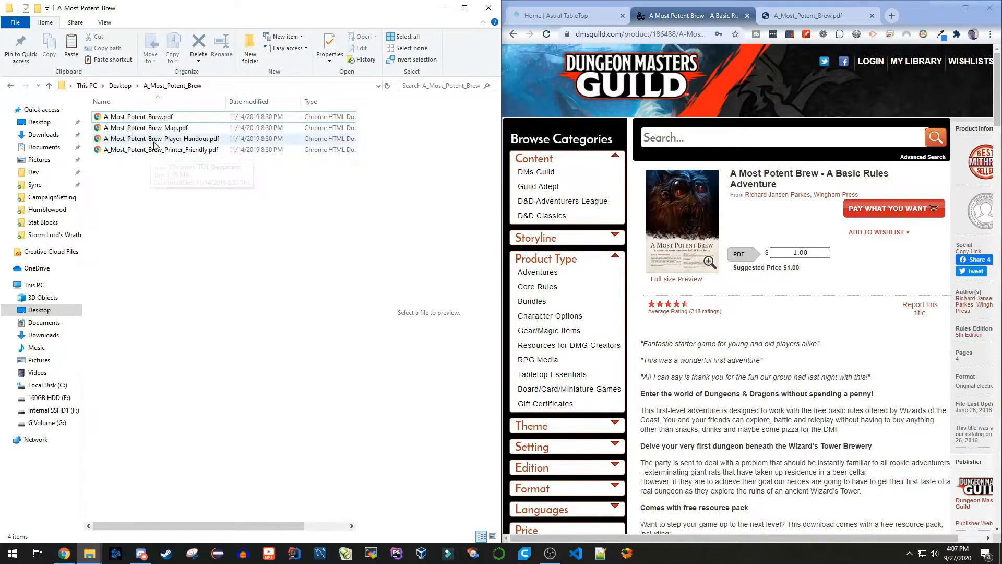
{"action": "left_click", "coordinate": [133, 120]}
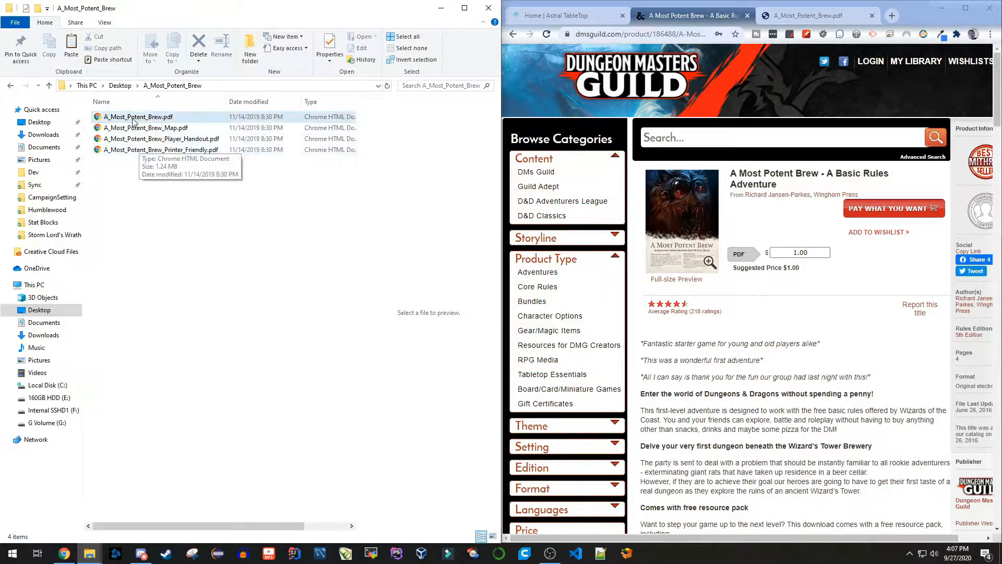
{"action": "left_click", "coordinate": [133, 120]}
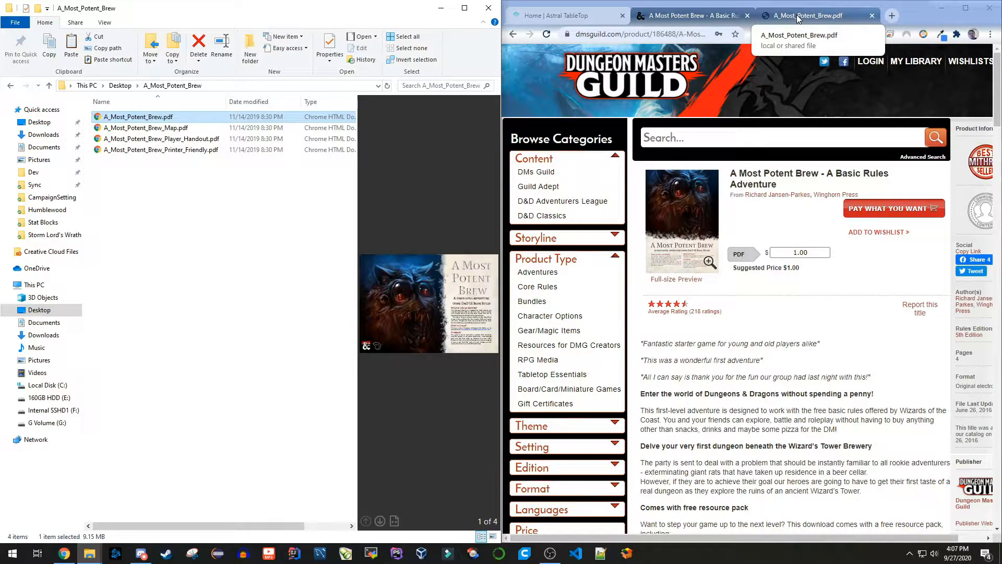
{"action": "left_click", "coordinate": [797, 17]}
{"action": "left_click_drag", "start_coordinate": [922, 17], "coordinate": [692, 8]}
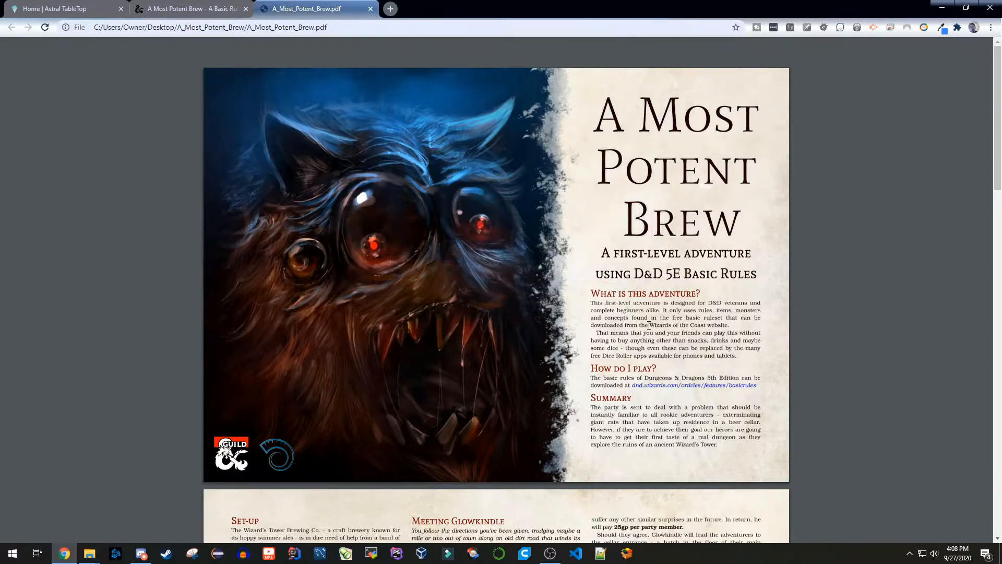
Step: Look through all four pages of the adventure PDF, including its dungeon map, mosaic puzzle and Giant Inferno Spider stat block
{"action": "scroll", "coordinate": [649, 325], "scroll_direction": "down", "scroll_amount": 4}
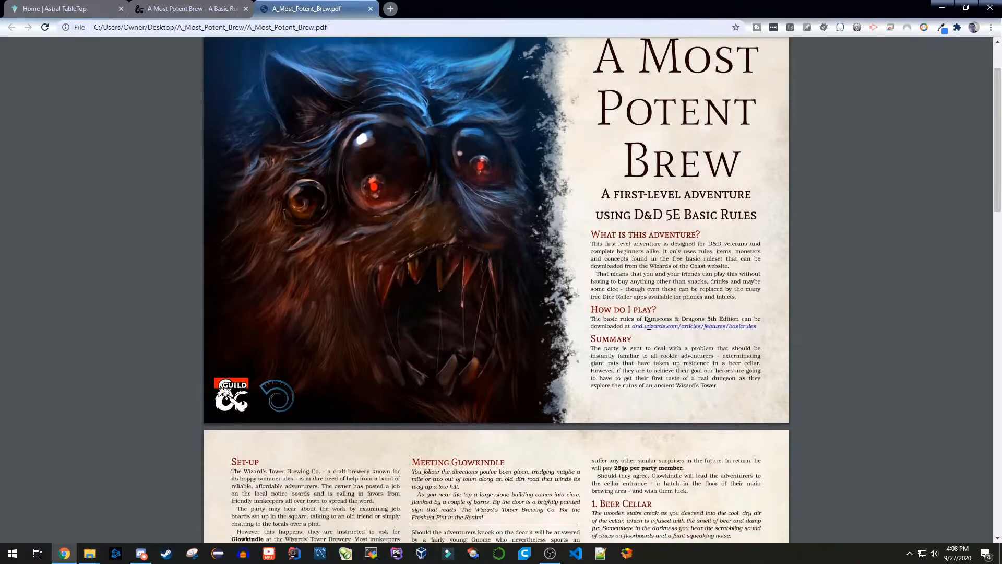
{"action": "scroll", "coordinate": [649, 325], "scroll_direction": "down", "scroll_amount": 5}
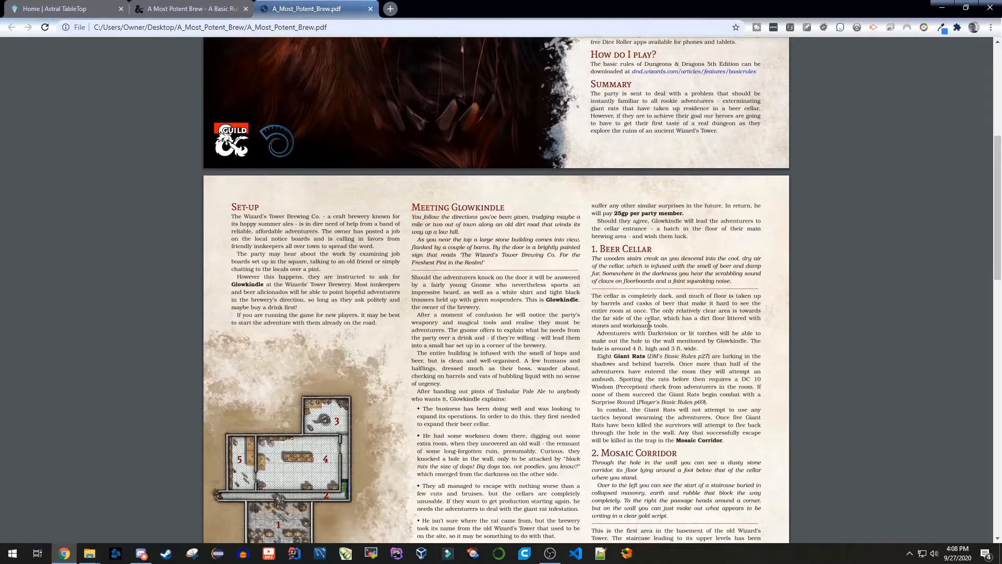
{"action": "scroll", "coordinate": [344, 312], "scroll_direction": "down", "scroll_amount": 6}
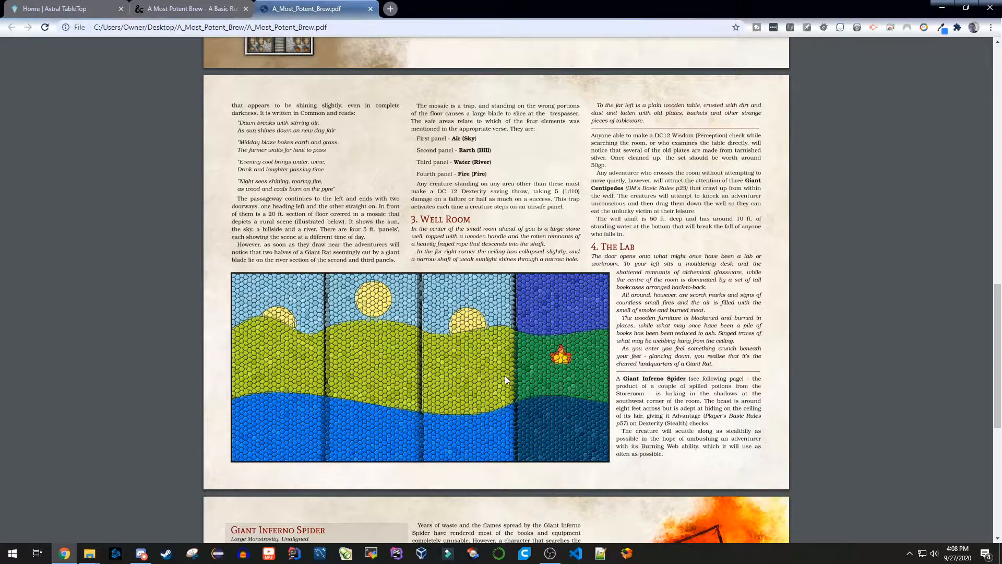
{"action": "scroll", "coordinate": [506, 375], "scroll_direction": "down", "scroll_amount": 3}
{"action": "scroll", "coordinate": [518, 358], "scroll_direction": "down", "scroll_amount": 4}
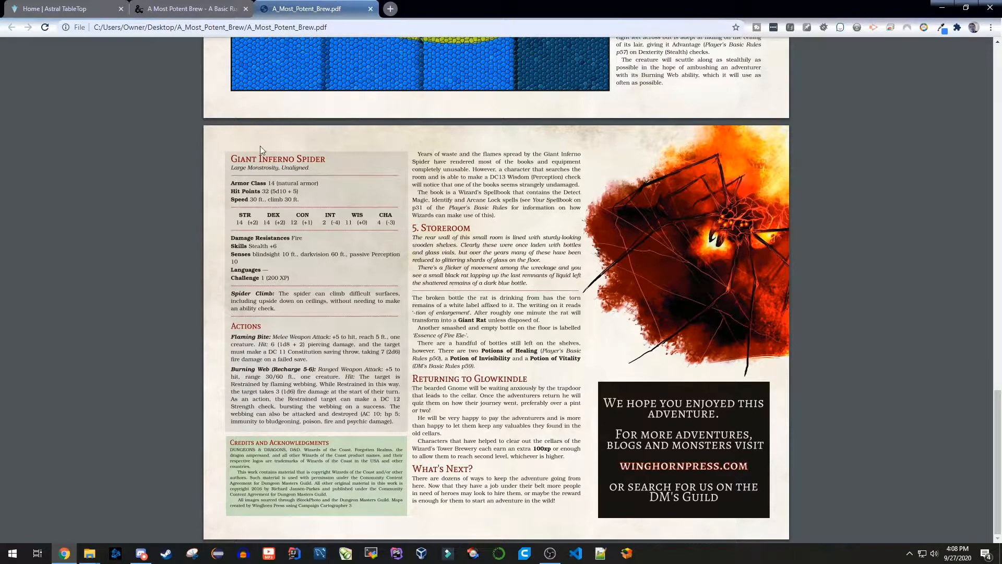
{"action": "scroll", "coordinate": [506, 403], "scroll_direction": "up", "scroll_amount": 20}
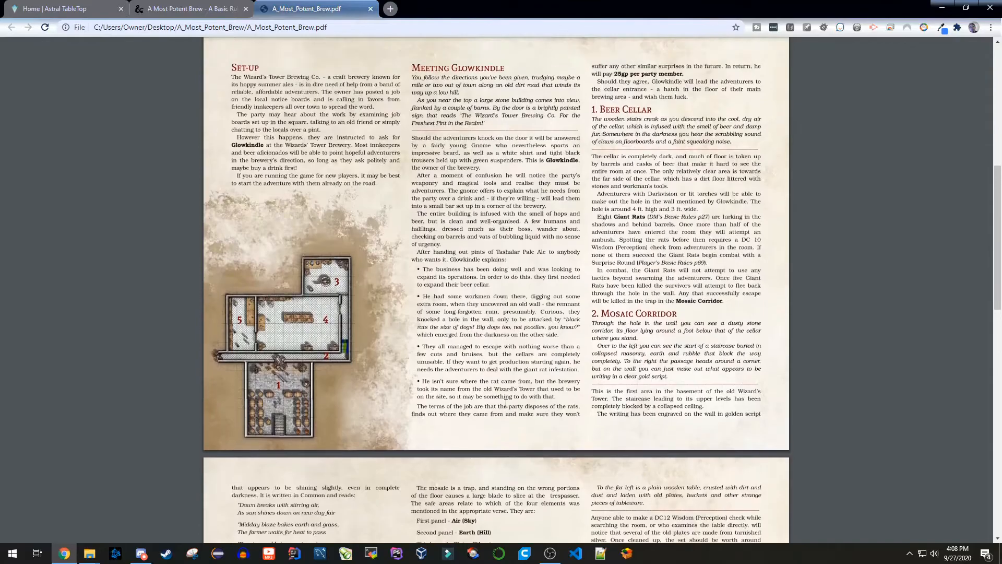
{"action": "scroll", "coordinate": [506, 403], "scroll_direction": "up", "scroll_amount": 10}
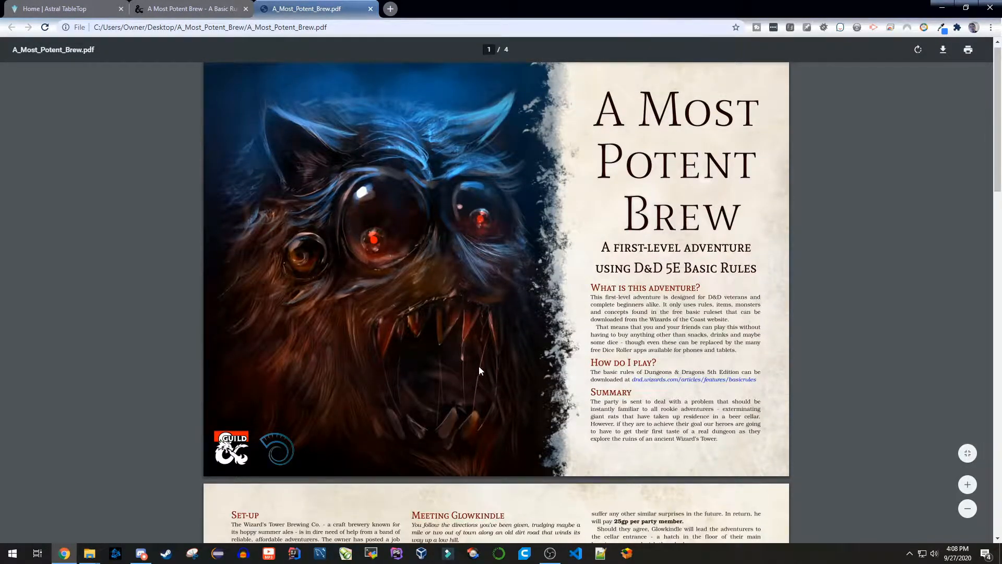
{"action": "scroll", "coordinate": [487, 365], "scroll_direction": "down", "scroll_amount": 6}
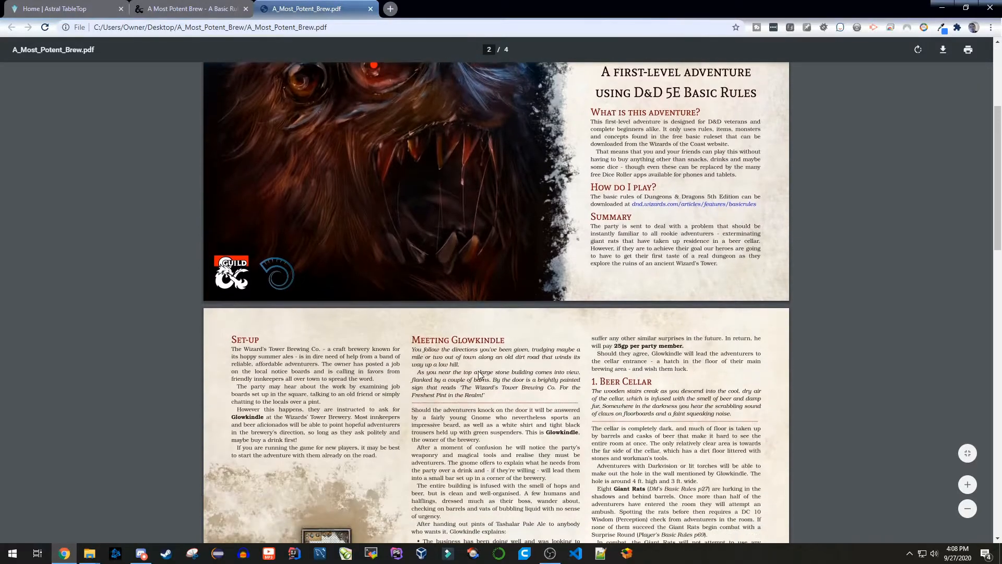
{"action": "scroll", "coordinate": [479, 374], "scroll_direction": "down", "scroll_amount": 3}
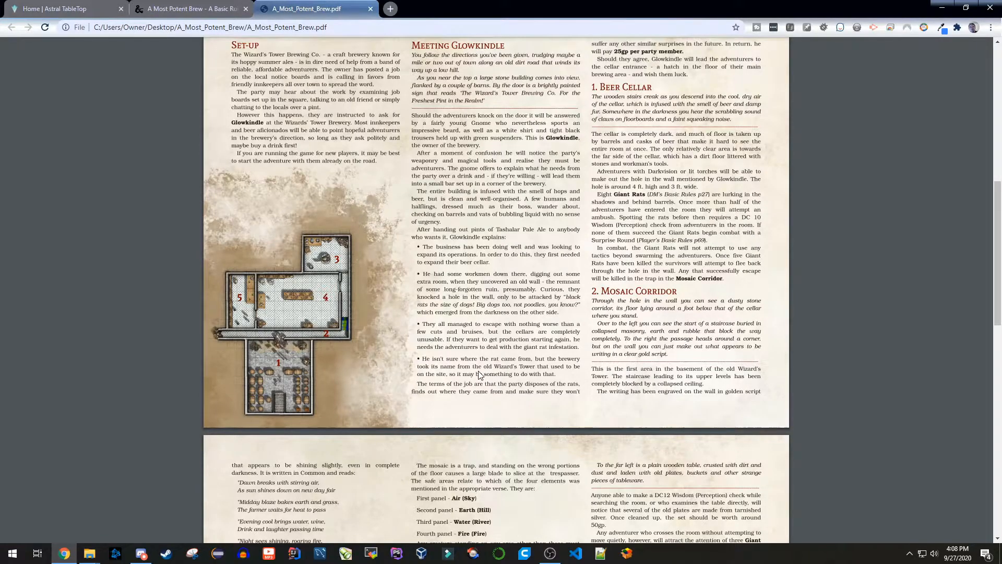
{"action": "scroll", "coordinate": [479, 374], "scroll_direction": "up", "scroll_amount": 1}
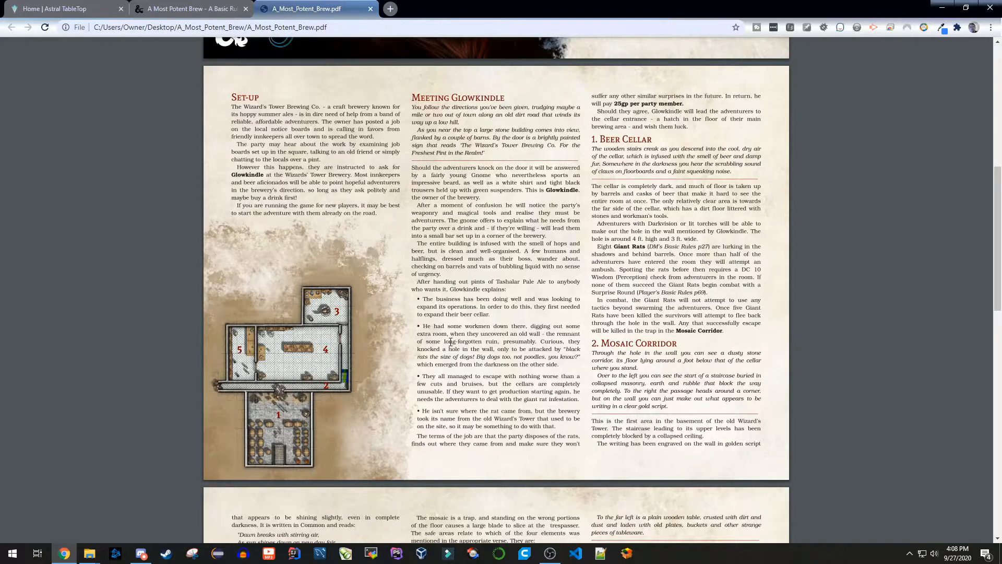
Step: Restore the browser beside File Explorer and create a folder named Tokens inside A_Most_Potent_Brew
{"action": "double_click", "coordinate": [467, 11]}
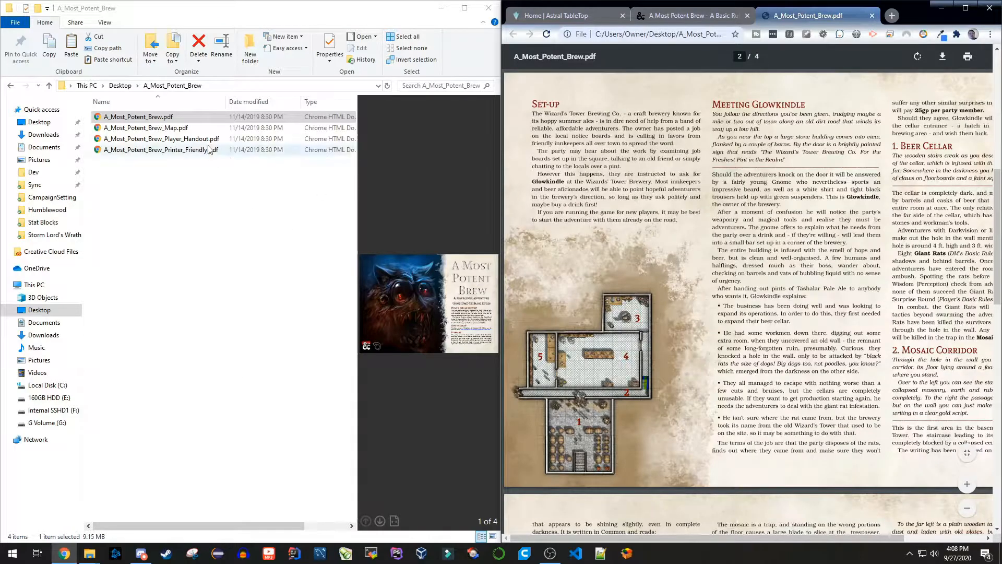
{"action": "left_click", "coordinate": [183, 10]}
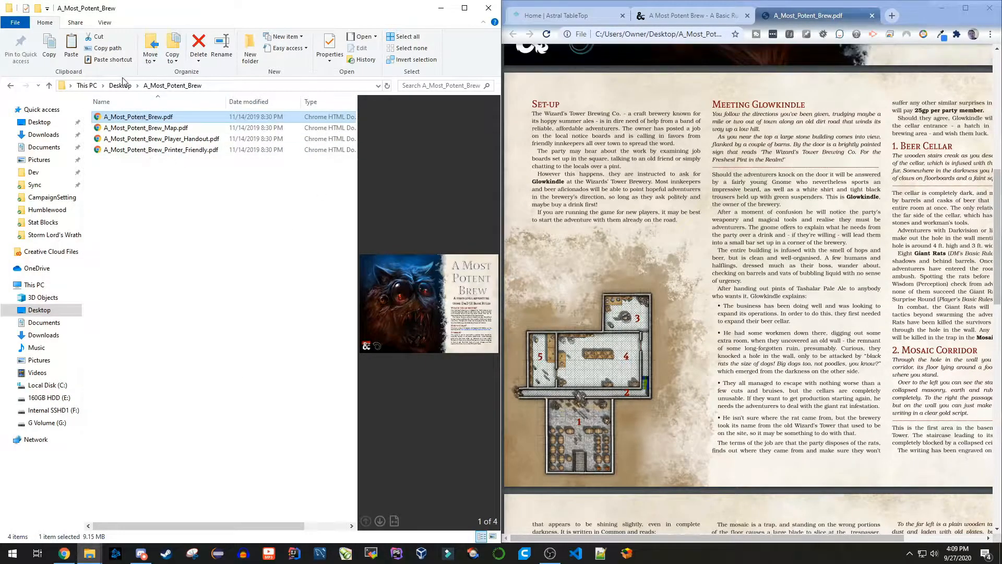
{"action": "left_click", "coordinate": [159, 227]}
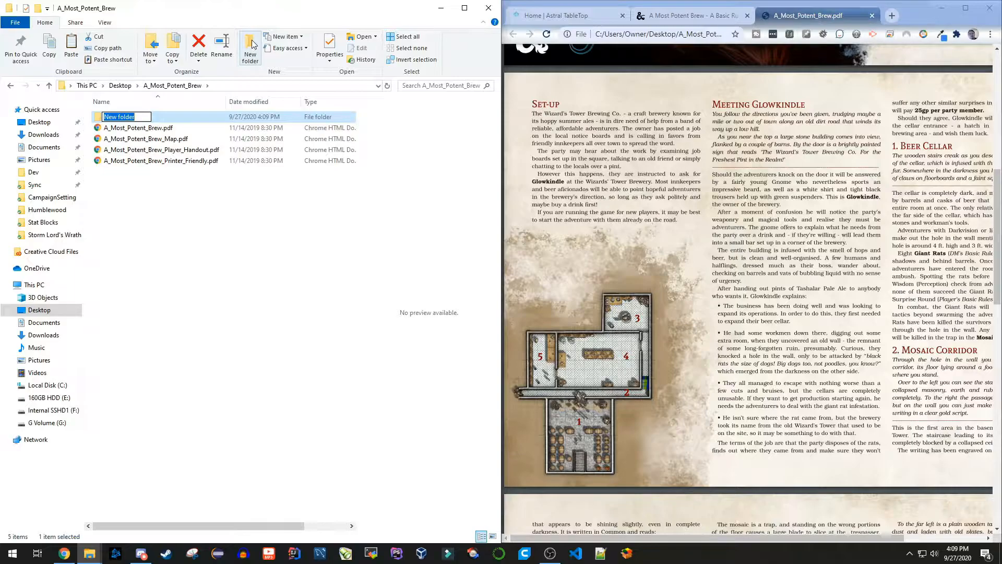
{"action": "type", "text": "Tokens"}
{"action": "key", "text": "Return"}
Step: Create a folder named Stat Blocks inside A_Most_Potent_Brew
{"action": "left_click", "coordinate": [250, 49]}
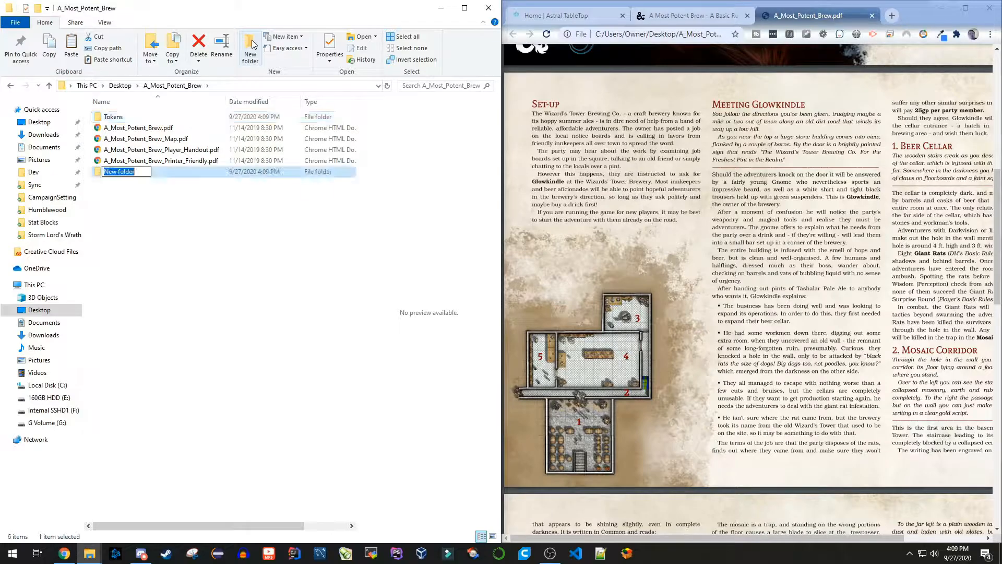
{"action": "type", "text": "S"}
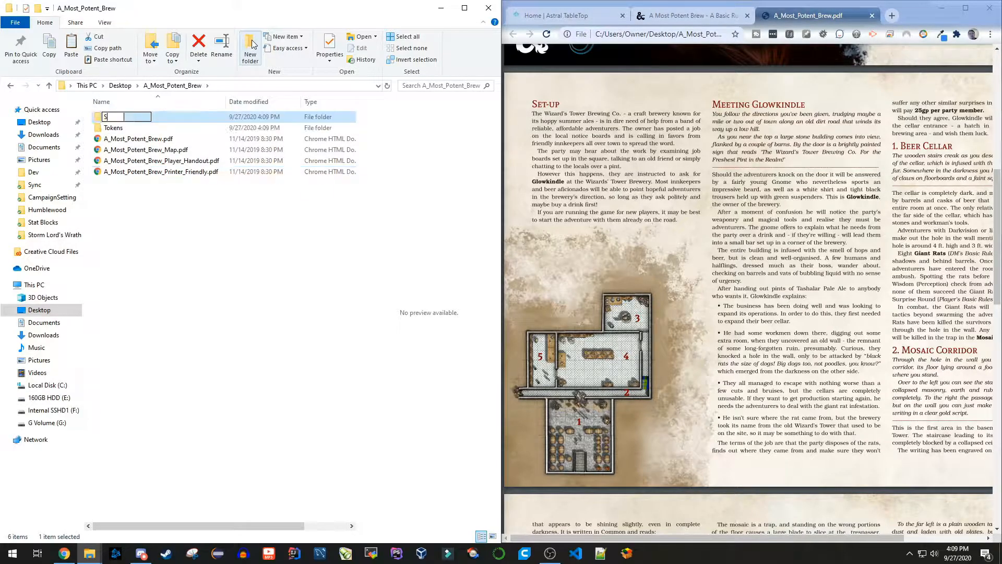
{"action": "type", "text": "tat Blocks"}
{"action": "key", "text": "Return"}
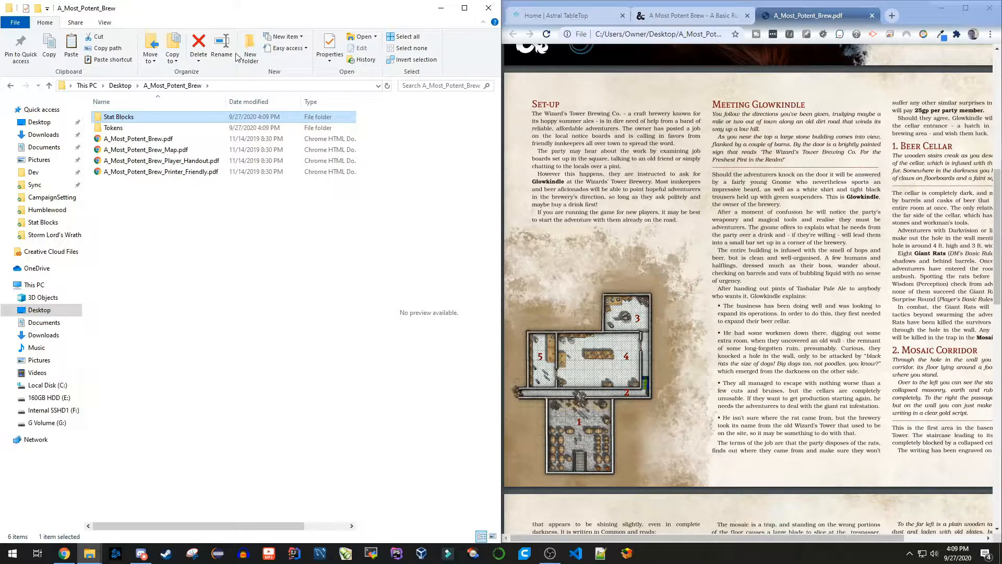
Step: Create two more folders inside A_Most_Potent_Brew, one named Maps and one named Handout
{"action": "left_click", "coordinate": [250, 51]}
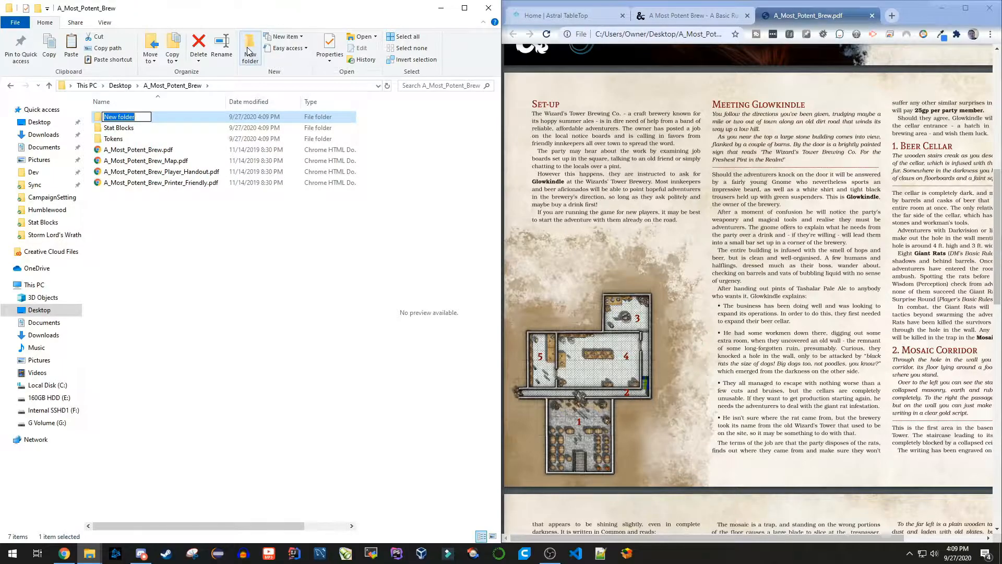
{"action": "type", "text": "Maps"}
{"action": "key", "text": "Return"}
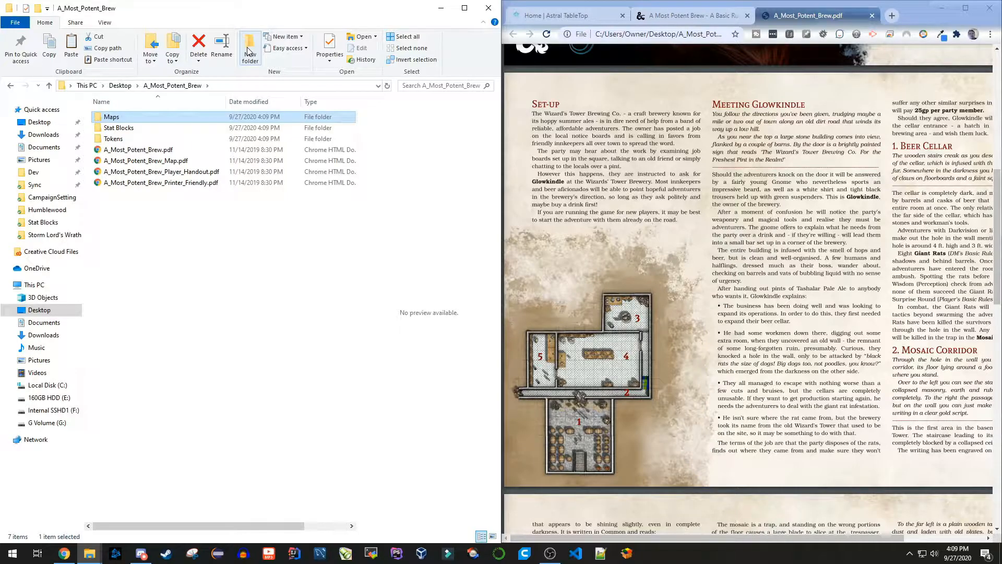
{"action": "left_click", "coordinate": [249, 52]}
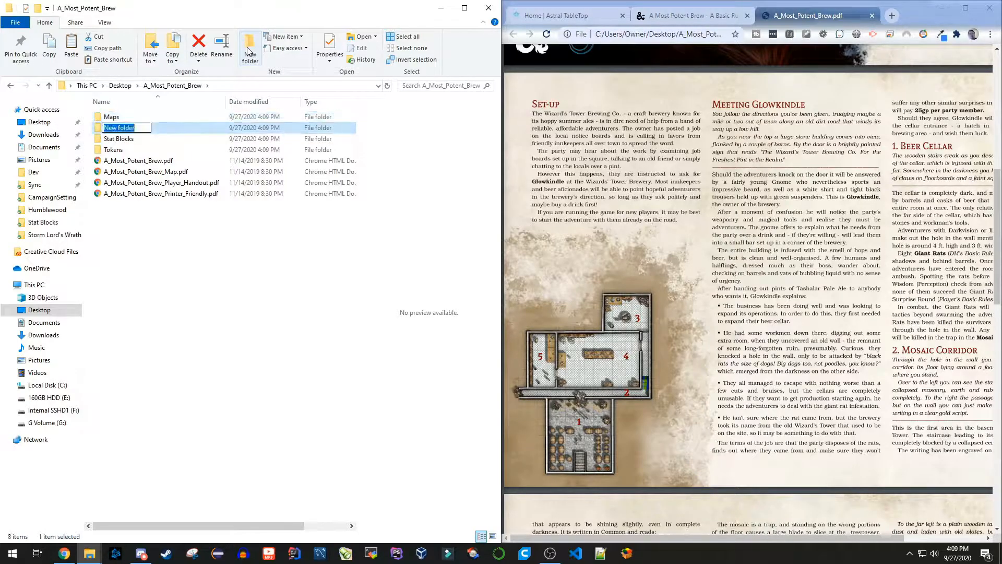
{"action": "type", "text": "Handout"}
{"action": "key", "text": "Return"}
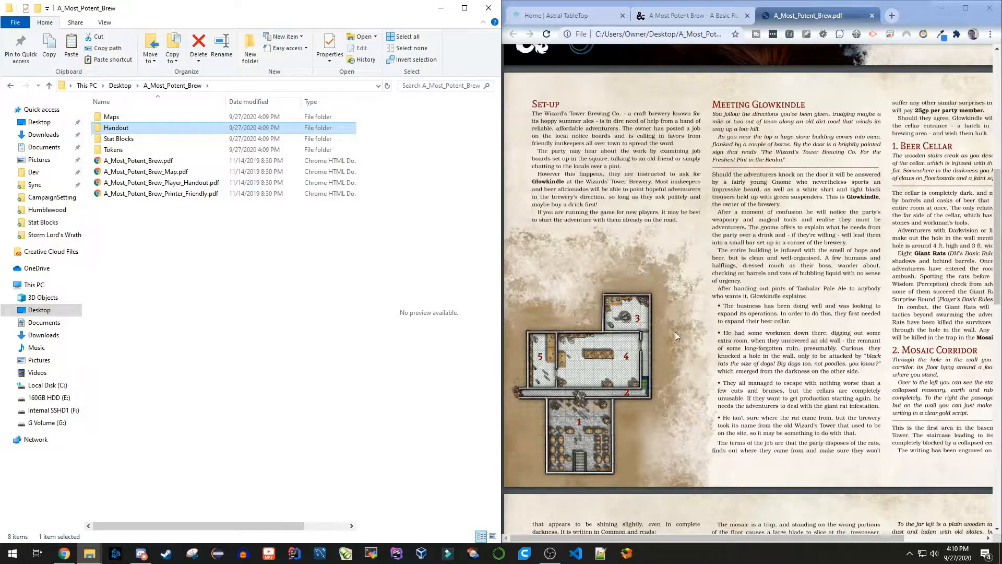
Step: Open the Tokens folder inside A_Most_Potent_Brew
{"action": "scroll", "coordinate": [756, 376], "scroll_direction": "up", "scroll_amount": 1}
{"action": "scroll", "coordinate": [757, 376], "scroll_direction": "up", "scroll_amount": 6}
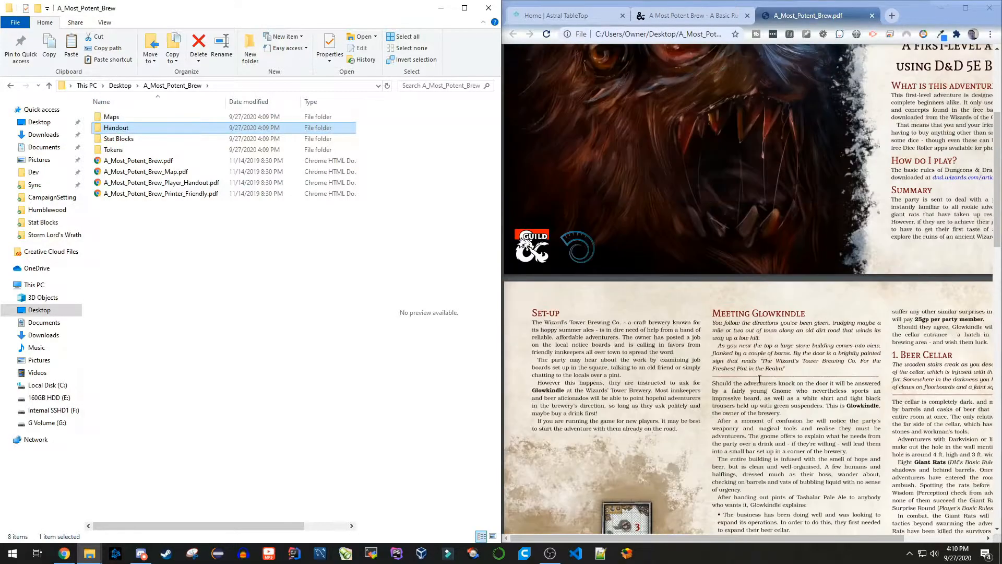
{"action": "left_click", "coordinate": [229, 331]}
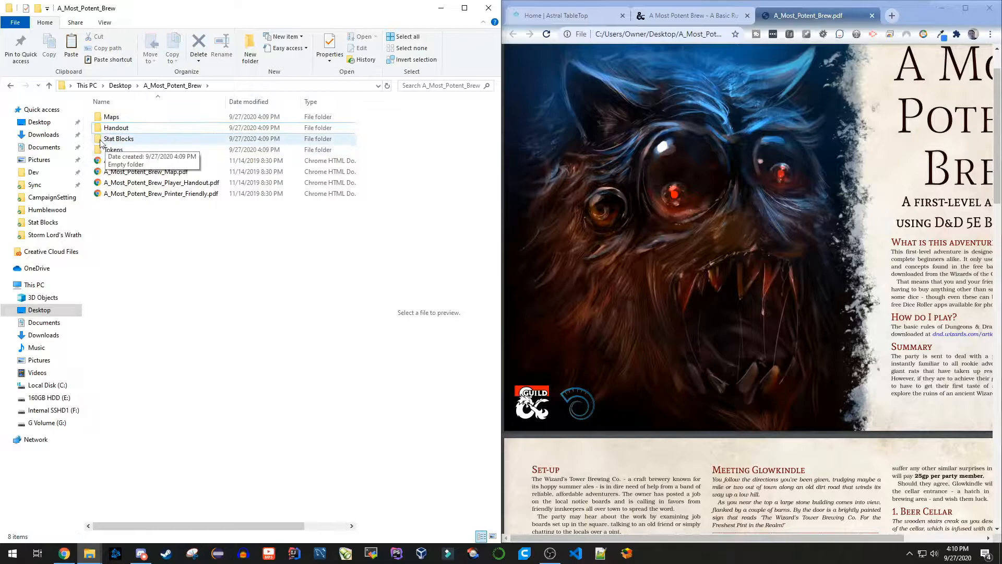
{"action": "double_click", "coordinate": [113, 149]}
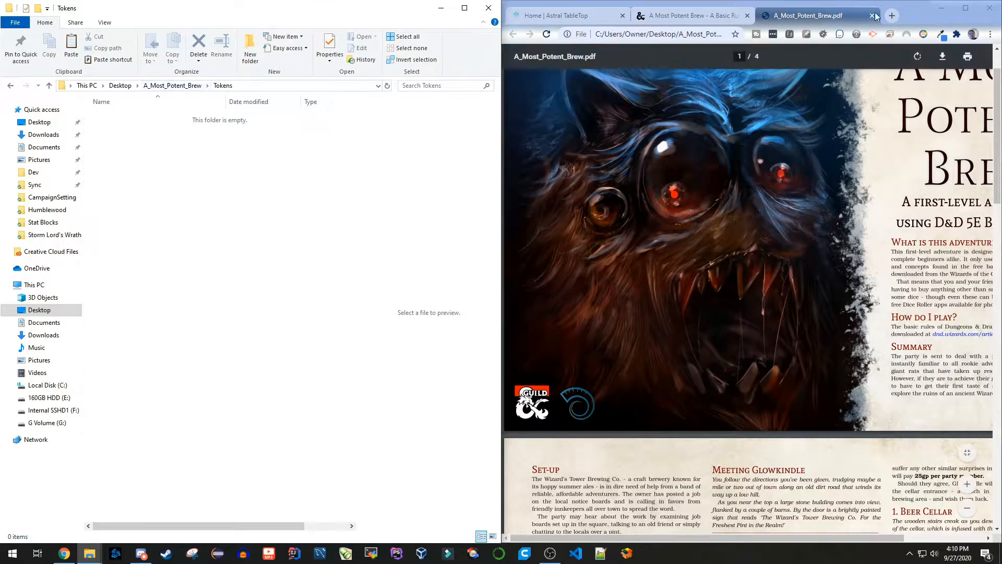
Step: Maximize the browser showing the adventure PDF and examine the numbered dungeon map on page 2 up close
{"action": "left_click_drag", "start_coordinate": [925, 6], "coordinate": [817, 143]}
{"action": "double_click", "coordinate": [817, 143]}
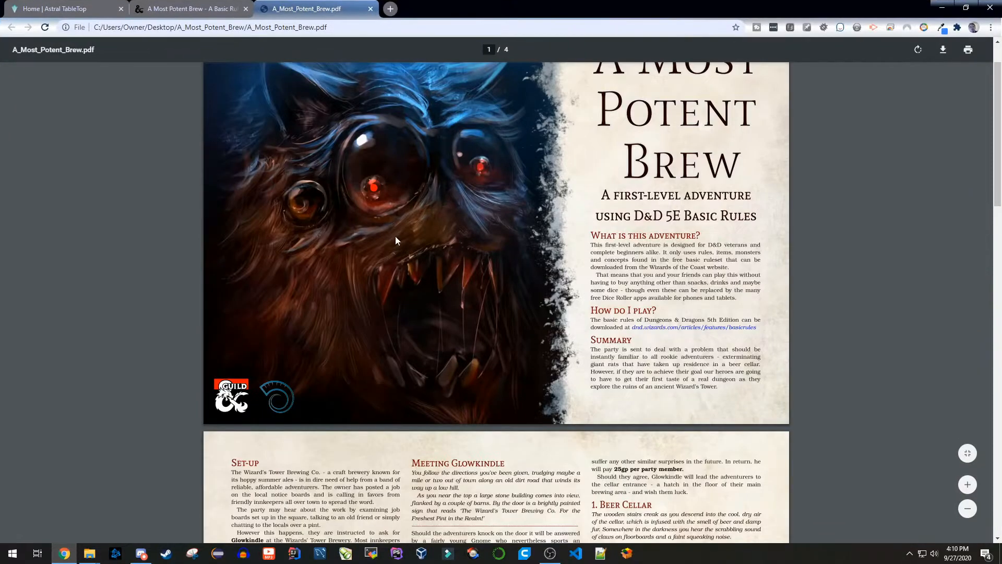
{"action": "scroll", "coordinate": [549, 271], "scroll_direction": "up", "scroll_amount": 1}
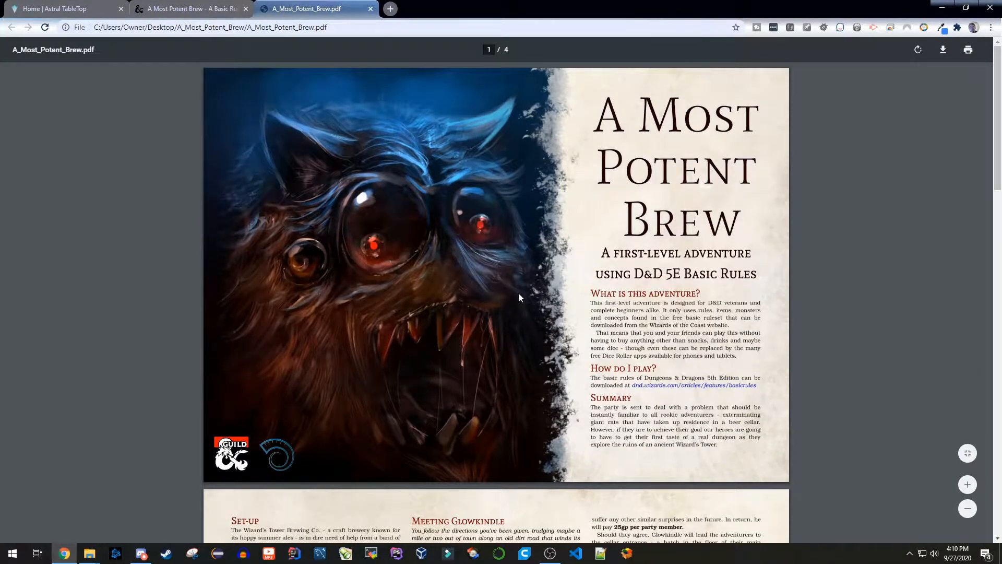
{"action": "scroll", "coordinate": [518, 297], "scroll_direction": "down", "scroll_amount": 8}
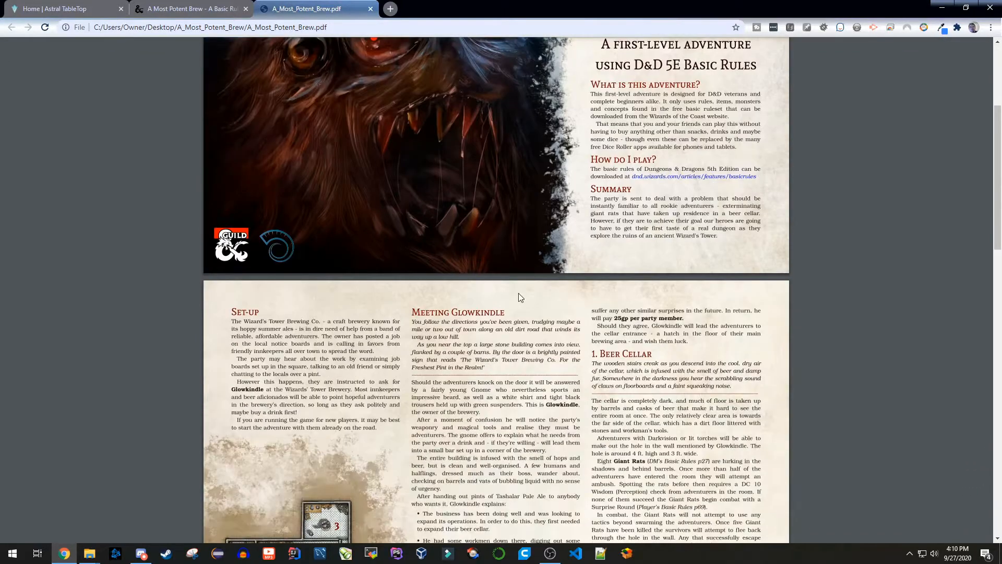
{"action": "scroll", "coordinate": [520, 298], "scroll_direction": "down", "scroll_amount": 1}
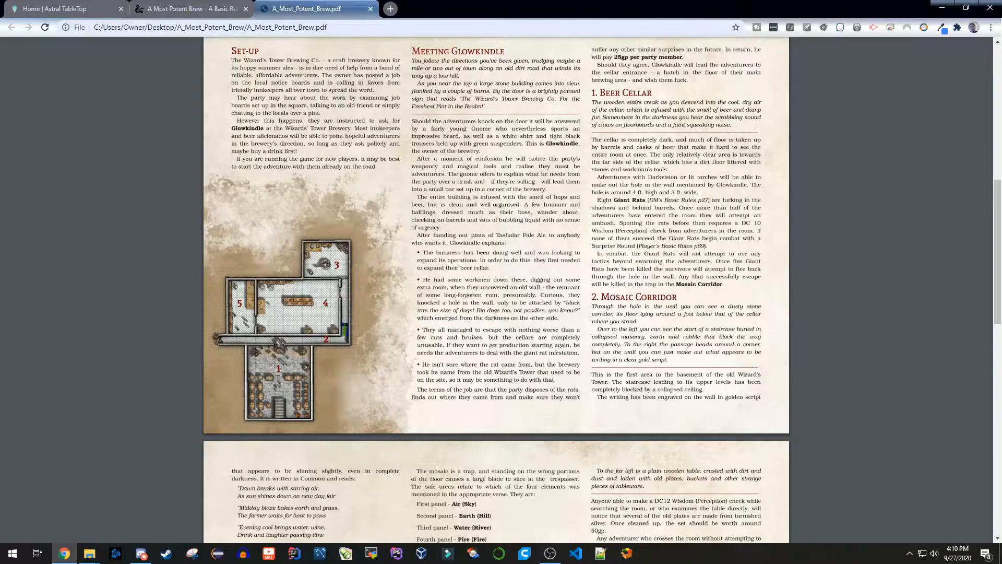
{"action": "scroll", "coordinate": [275, 390], "scroll_direction": "down", "scroll_amount": 2}
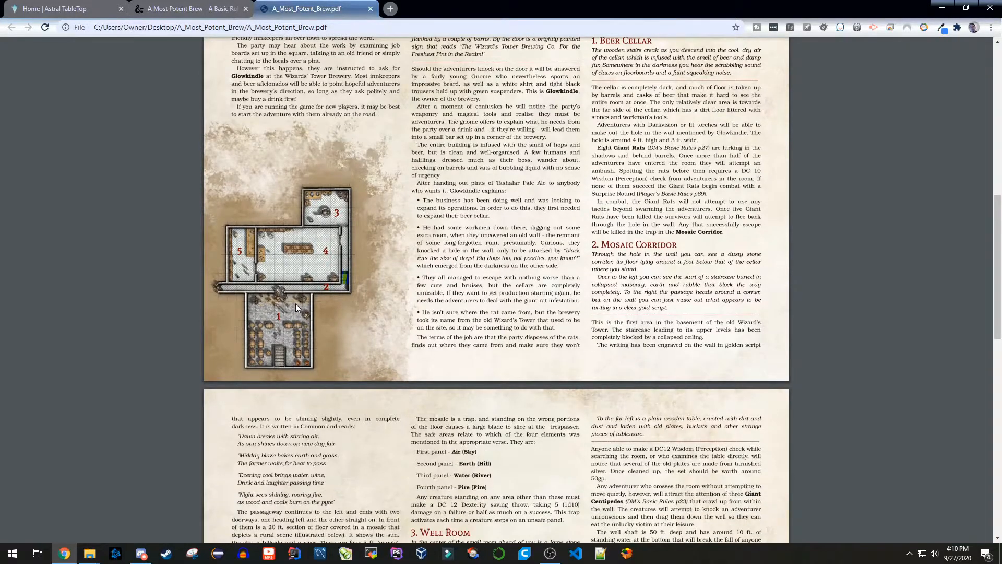
{"action": "scroll", "coordinate": [295, 304], "scroll_direction": "up", "scroll_amount": 3, "text": "ctrl"}
{"action": "scroll", "coordinate": [303, 290], "scroll_direction": "up", "scroll_amount": 2, "text": "ctrl"}
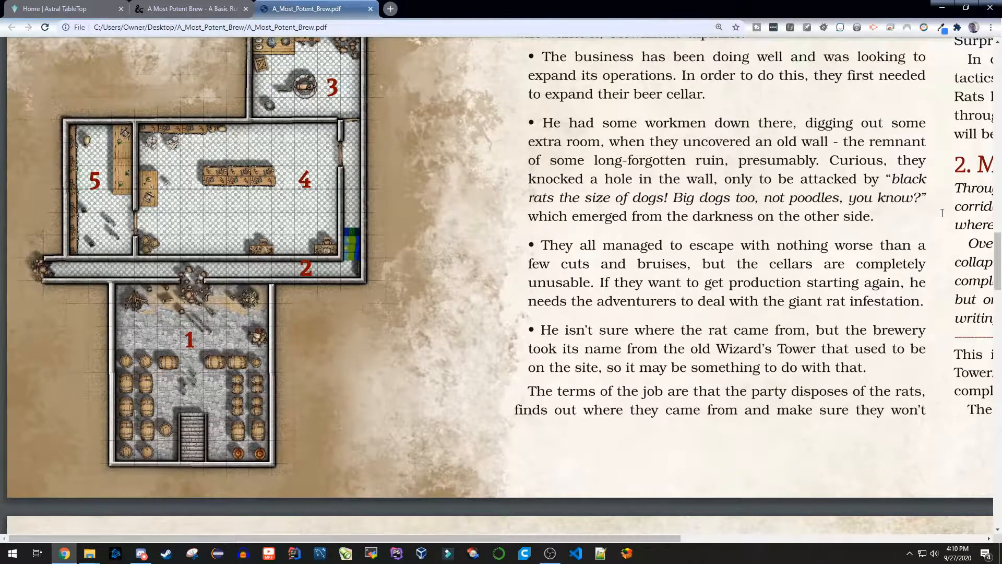
{"action": "scroll", "coordinate": [554, 288], "scroll_direction": "up", "scroll_amount": 1}
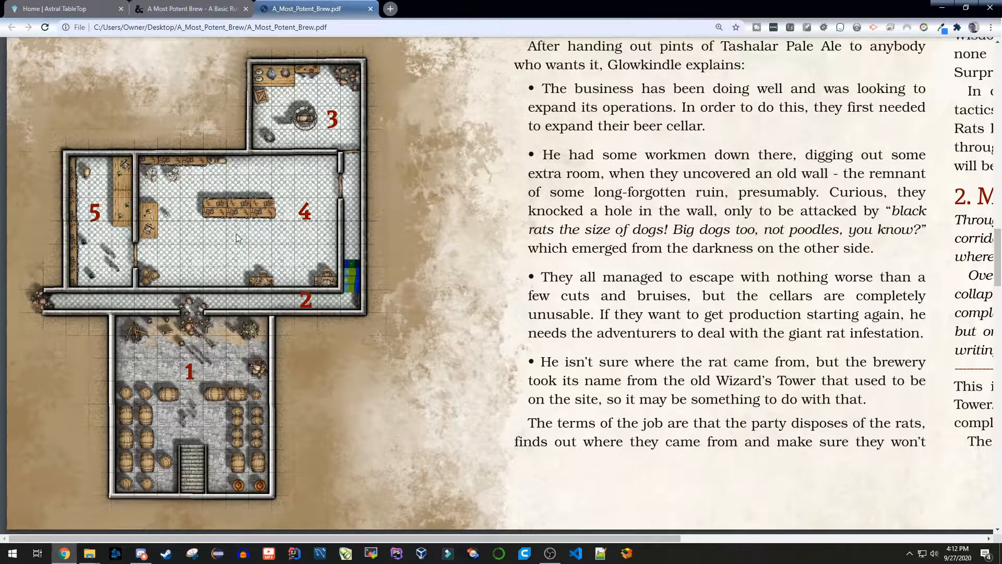
Step: Look through the adventure PDF's mosaic illustration and the Giant Inferno Spider stat block
{"action": "scroll", "coordinate": [236, 234], "scroll_direction": "down", "scroll_amount": 20}
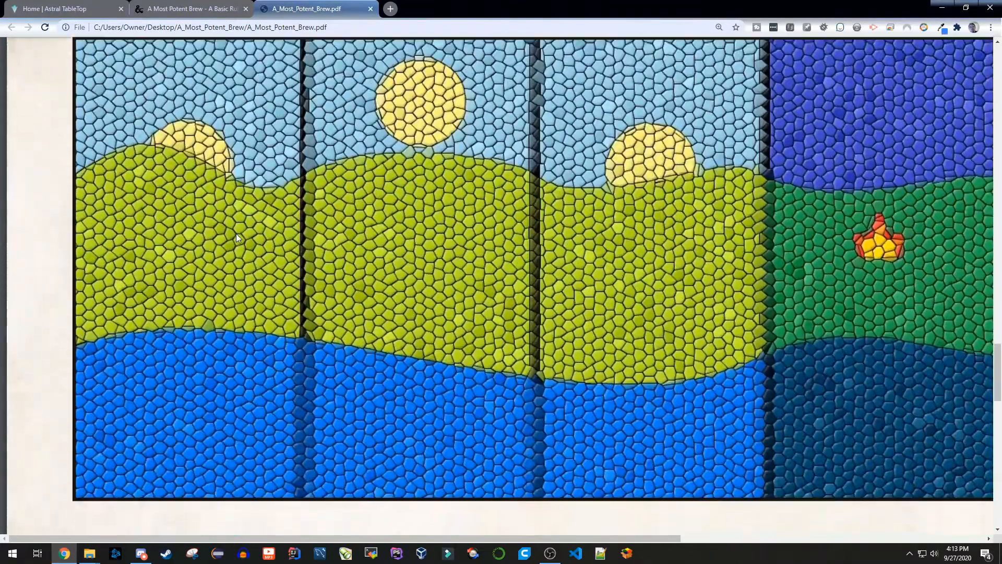
{"action": "scroll", "coordinate": [235, 238], "scroll_direction": "down", "scroll_amount": 10}
{"action": "scroll", "coordinate": [236, 235], "scroll_direction": "up", "scroll_amount": 3}
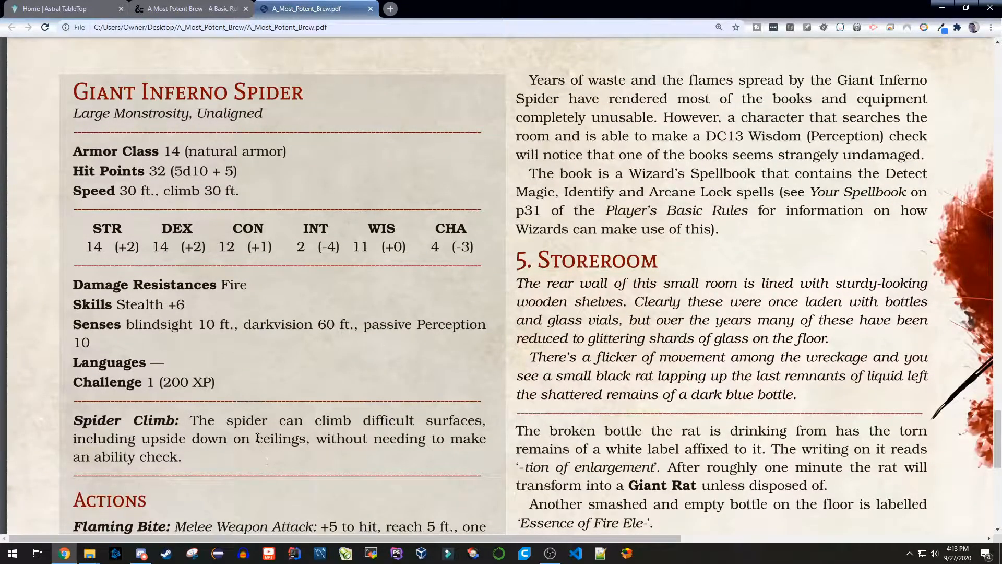
{"action": "scroll", "coordinate": [257, 437], "scroll_direction": "up", "scroll_amount": 20}
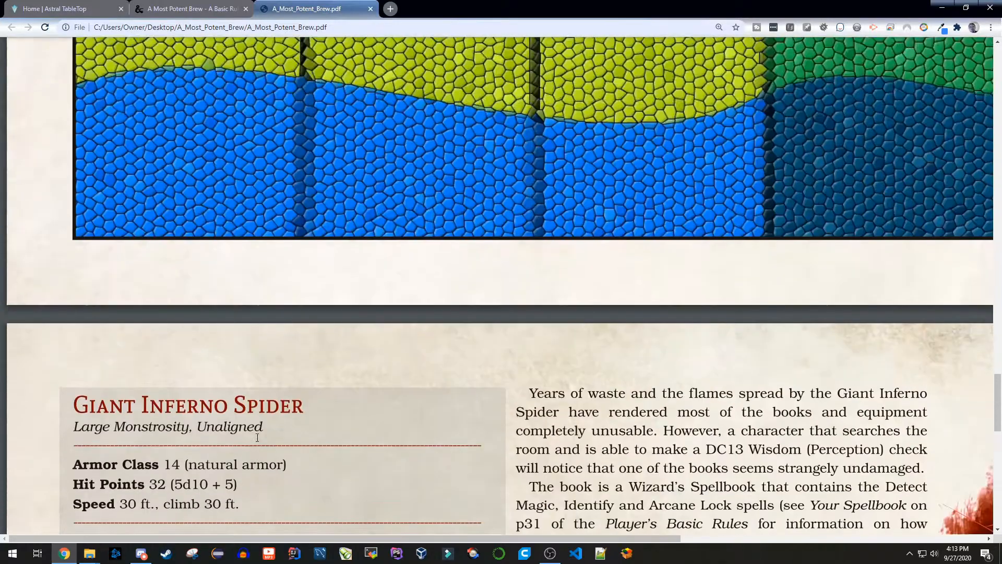
{"action": "scroll", "coordinate": [278, 429], "scroll_direction": "up", "scroll_amount": 3}
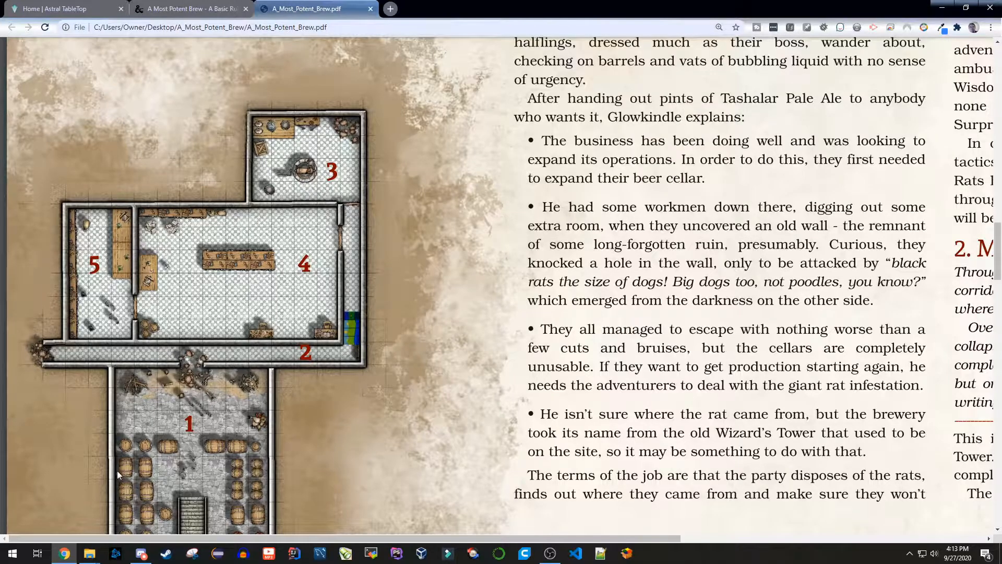
Step: Check the Tokens folder in File Explorer and return to the adventure PDF in the browser
{"action": "left_click", "coordinate": [89, 553]}
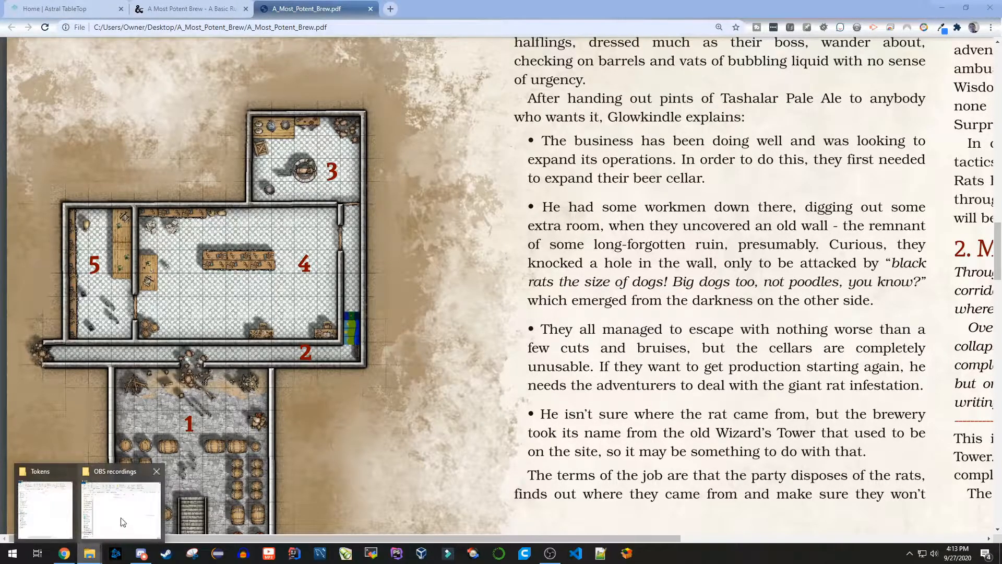
{"action": "left_click", "coordinate": [63, 515]}
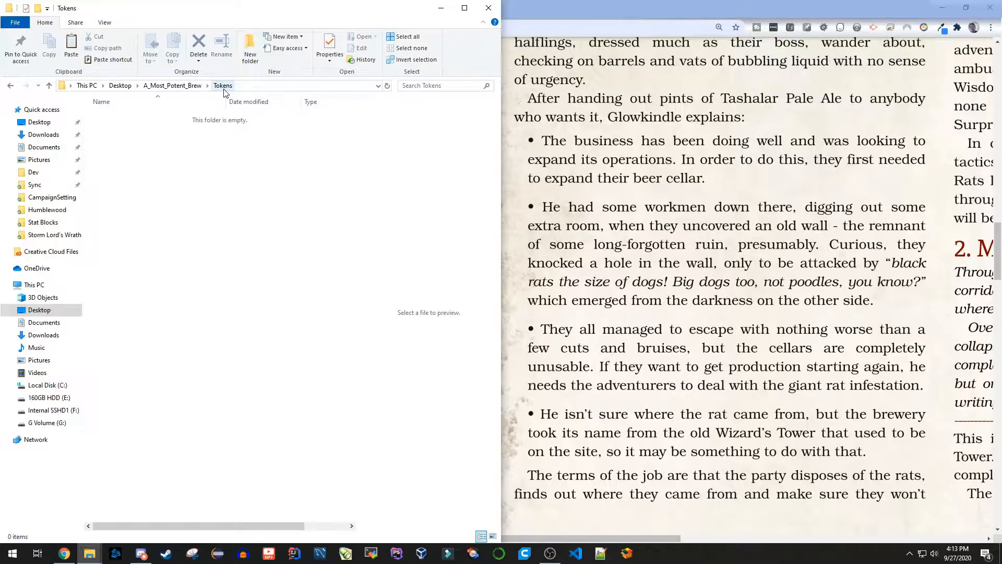
{"action": "left_click", "coordinate": [570, 6]}
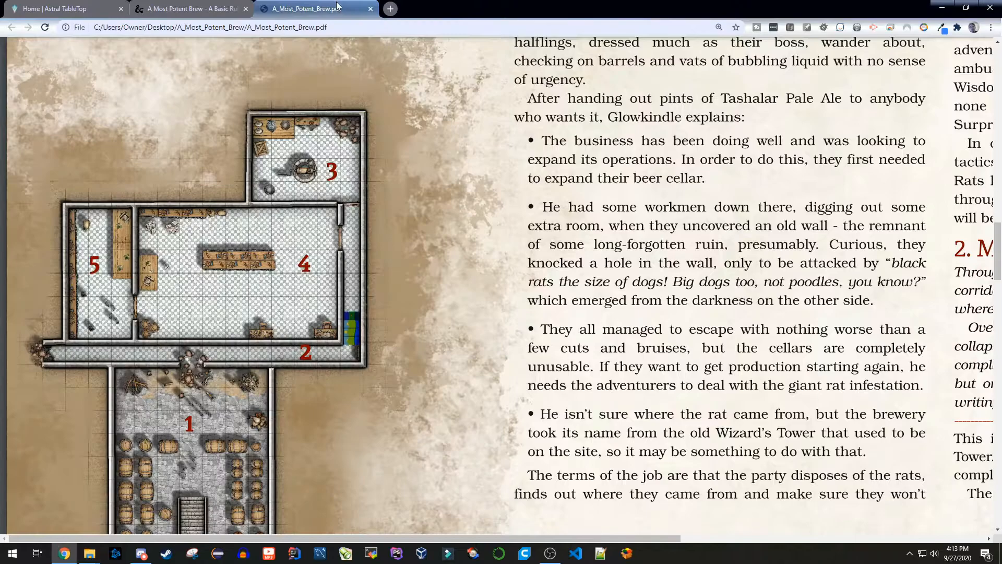
Step: Search Google Images for "5e giant rat" in a new browser tab and open the D&D Beyond Giant Rat picture's preview
{"action": "left_click", "coordinate": [389, 9]}
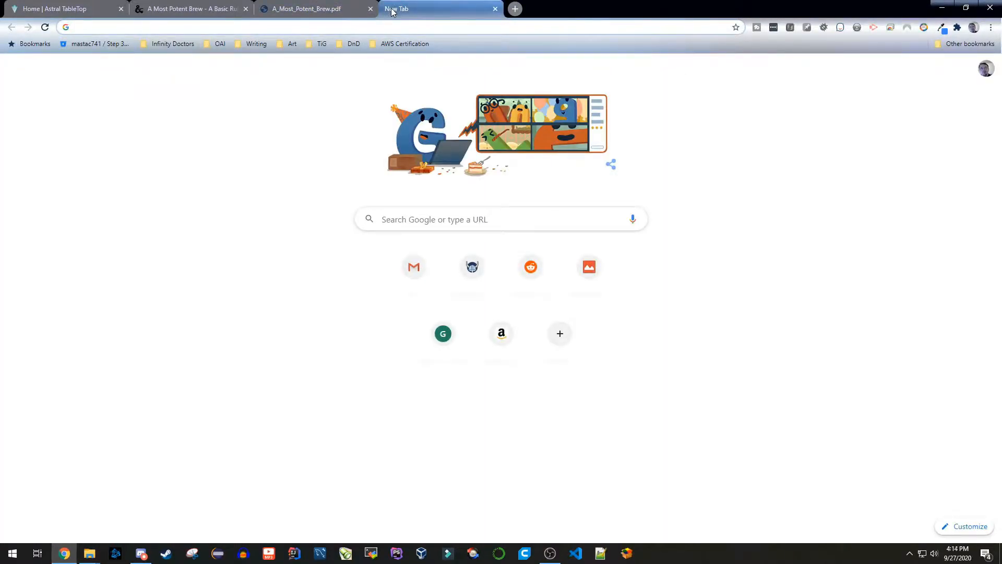
{"action": "type", "text": "5"}
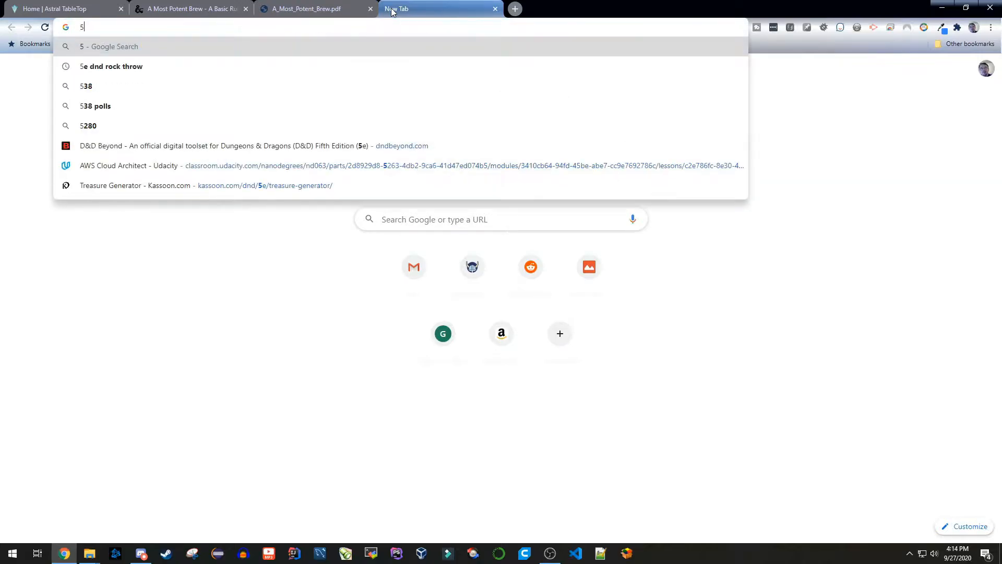
{"action": "type", "text": "e giant rat"}
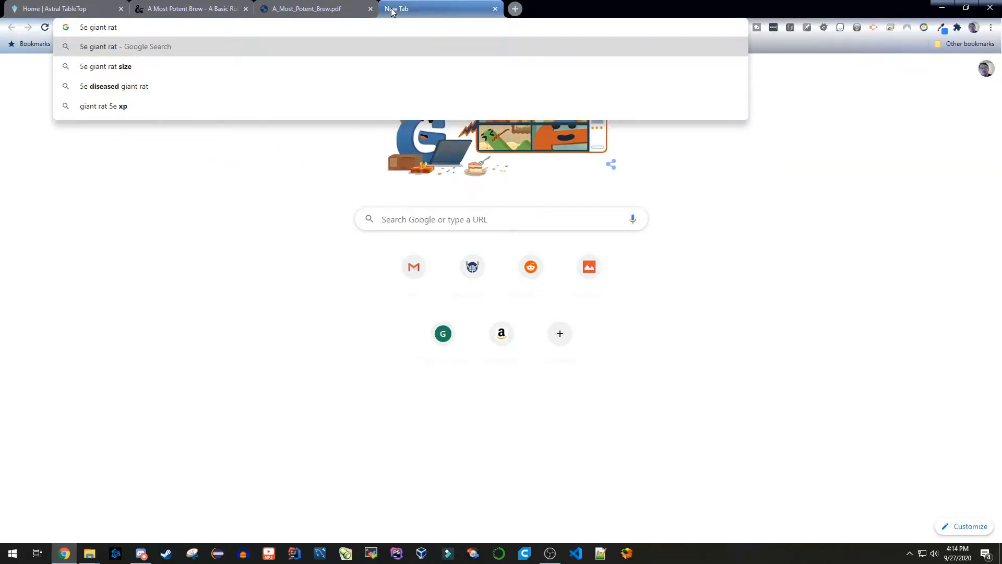
{"action": "key", "text": "Return"}
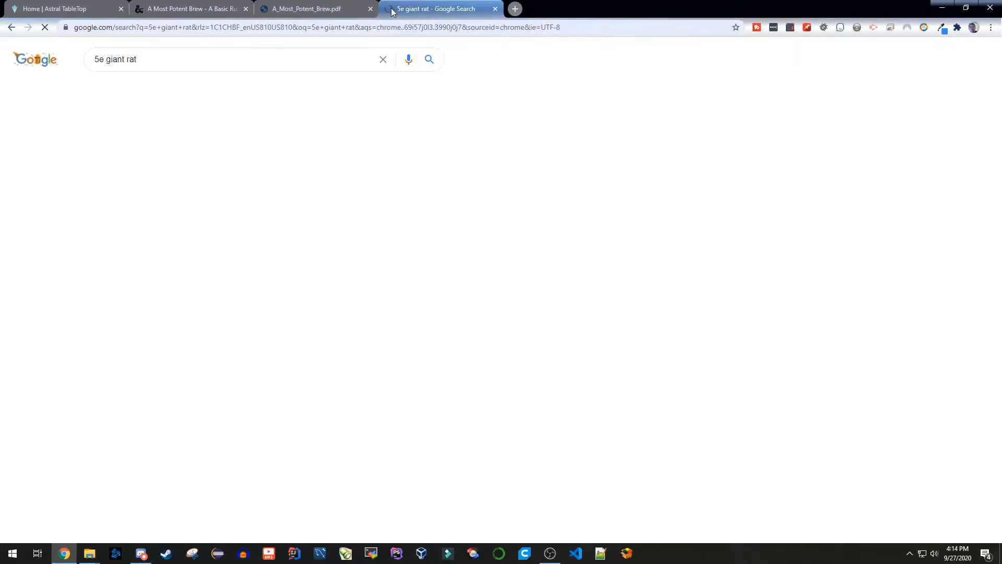
{"action": "left_click", "coordinate": [140, 92]}
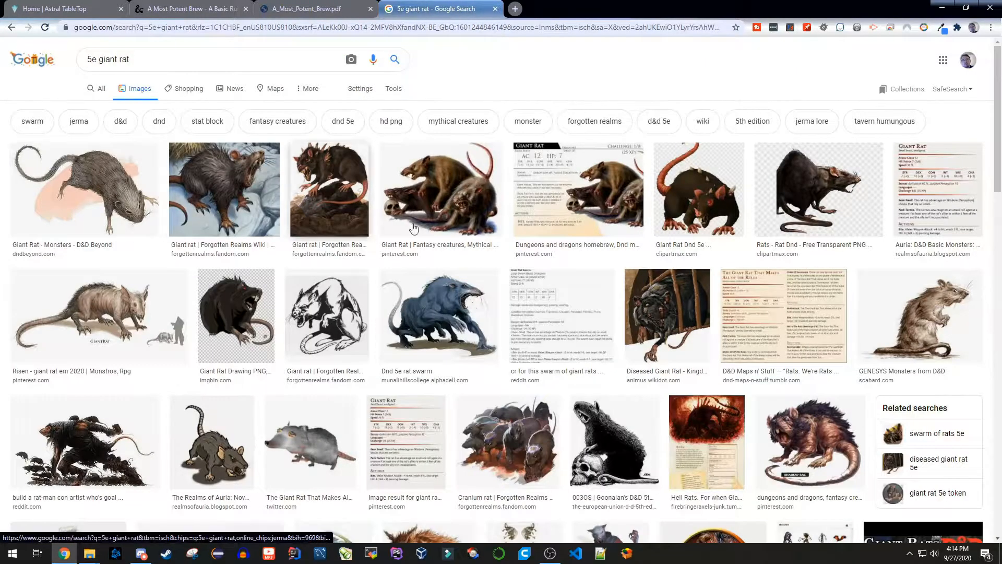
{"action": "left_click", "coordinate": [102, 198]}
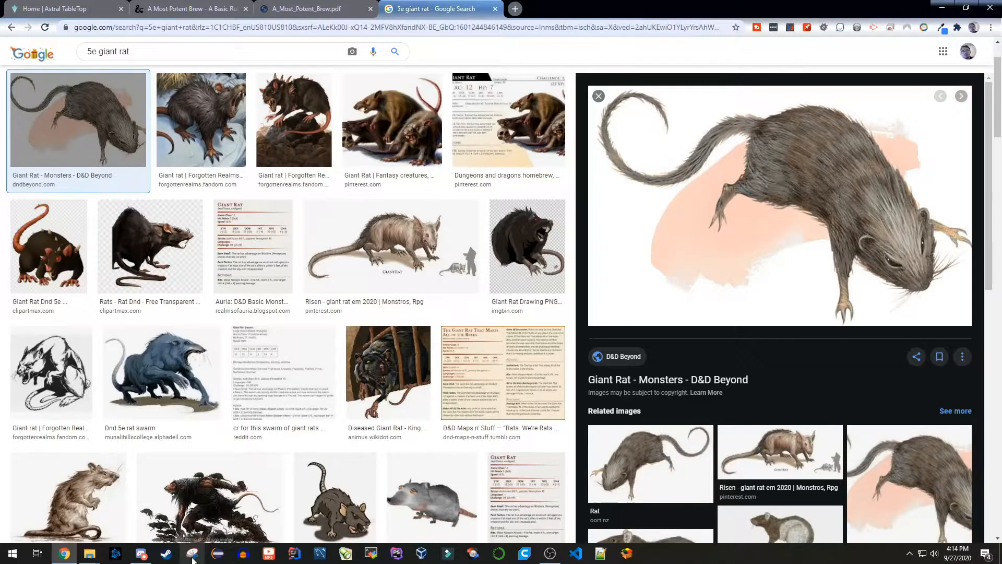
Step: Switch to Snipping Tool and capture the whole giant rat picture from the image preview
{"action": "key", "text": "super"}
{"action": "type", "text": "snip"}
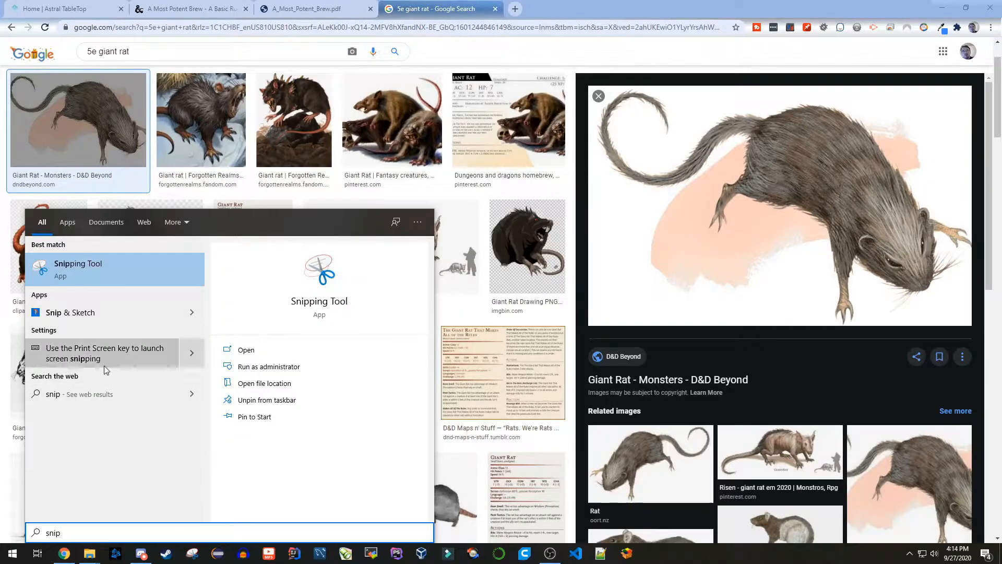
{"action": "right_click", "coordinate": [97, 268]}
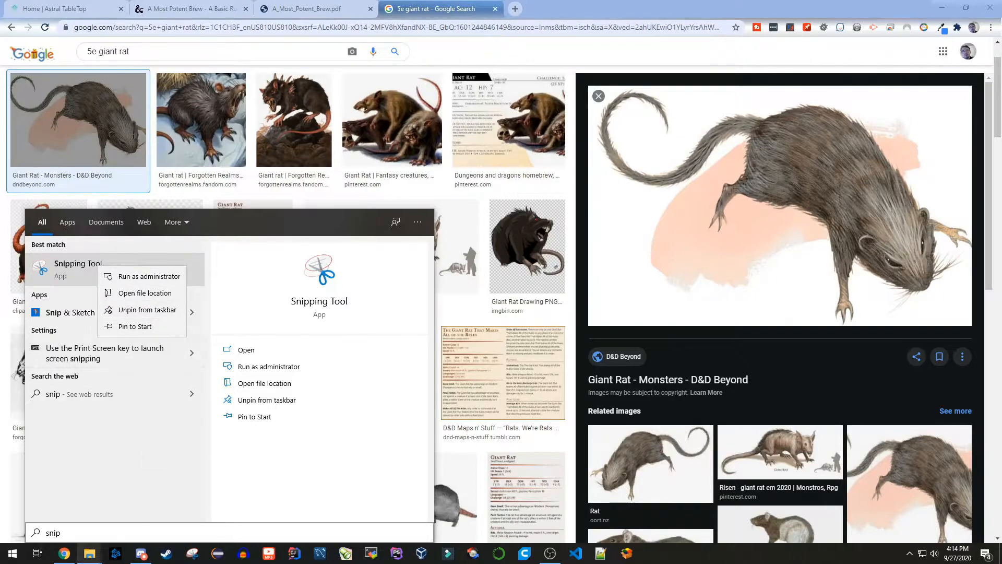
{"action": "left_click", "coordinate": [193, 555]}
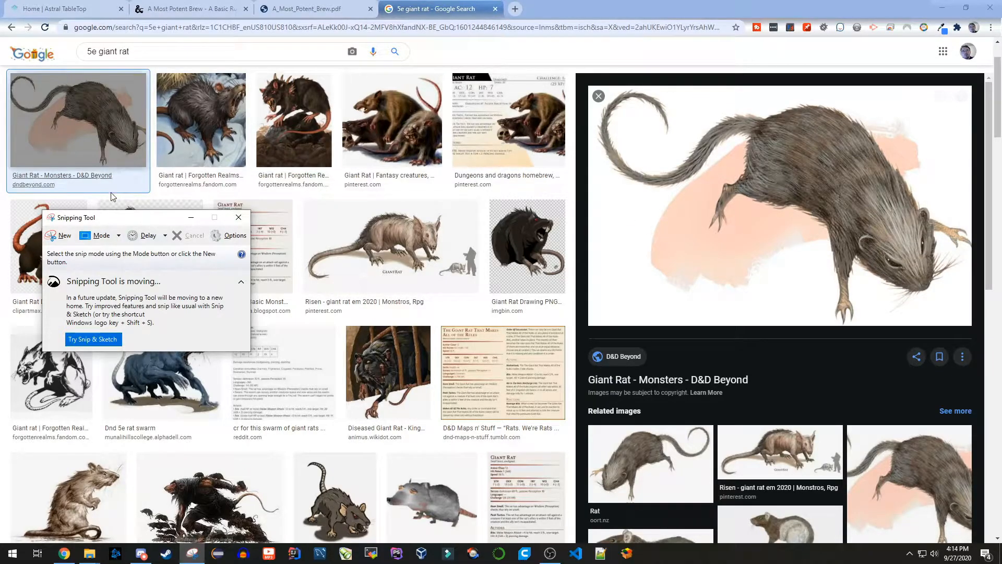
{"action": "left_click", "coordinate": [64, 236]}
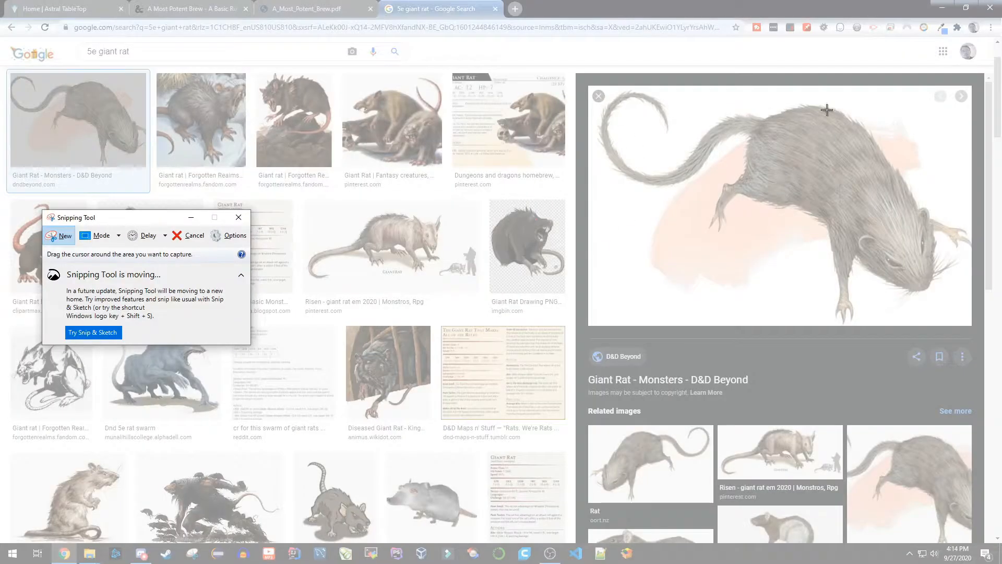
{"action": "left_click_drag", "start_coordinate": [967, 89], "coordinate": [594, 320]}
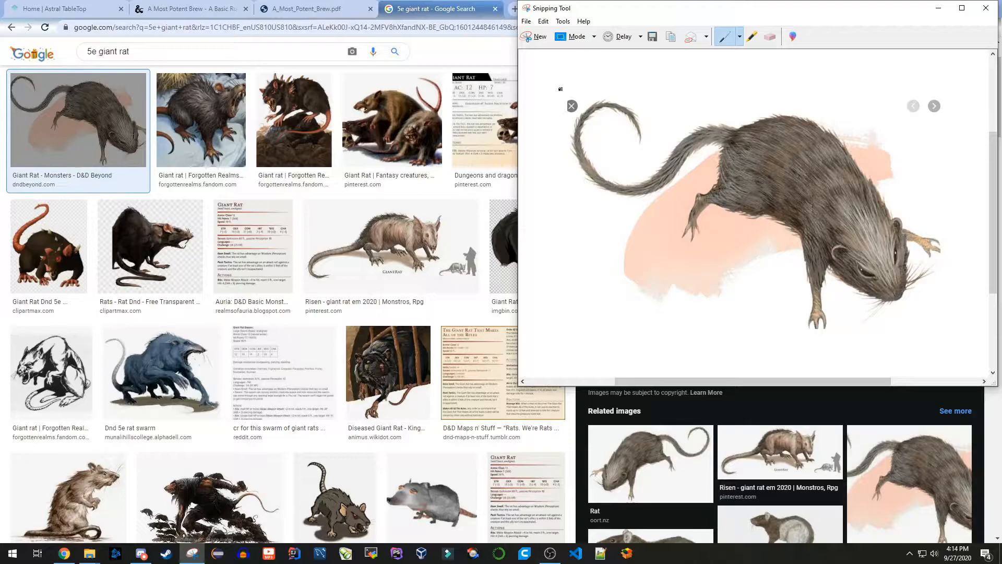
Step: Save the snip as GiantRat in the Tokens folder inside A_Most_Potent_Brew on the Desktop
{"action": "left_click", "coordinate": [653, 36]}
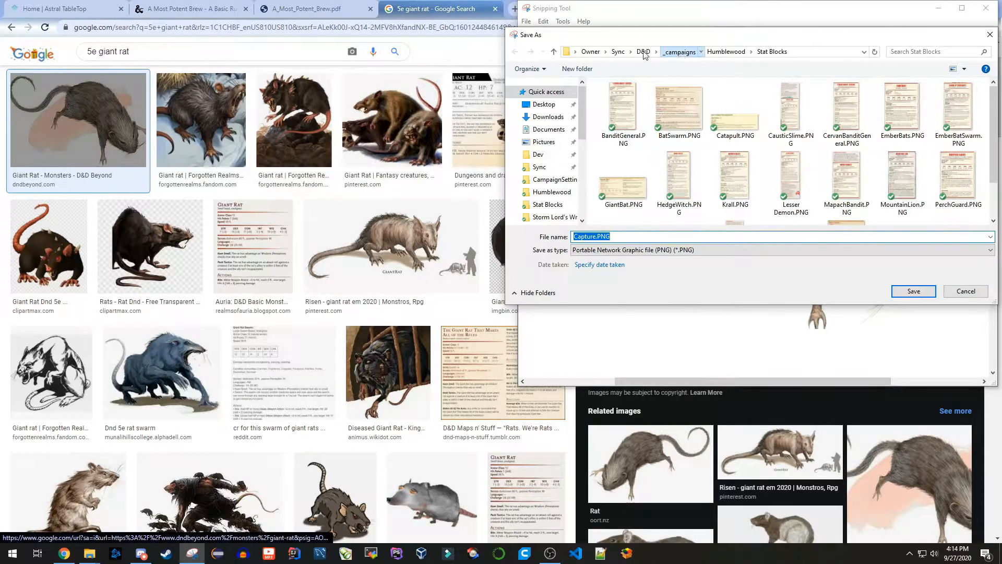
{"action": "left_click", "coordinate": [679, 52]}
{"action": "left_click", "coordinate": [644, 52]}
{"action": "left_click", "coordinate": [544, 104]}
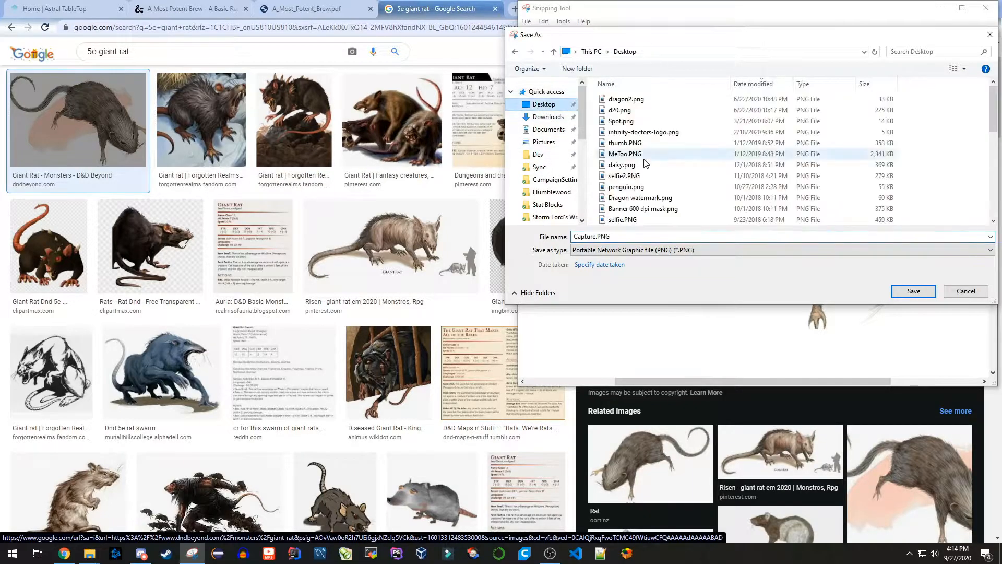
{"action": "scroll", "coordinate": [647, 203], "scroll_direction": "down", "scroll_amount": 5}
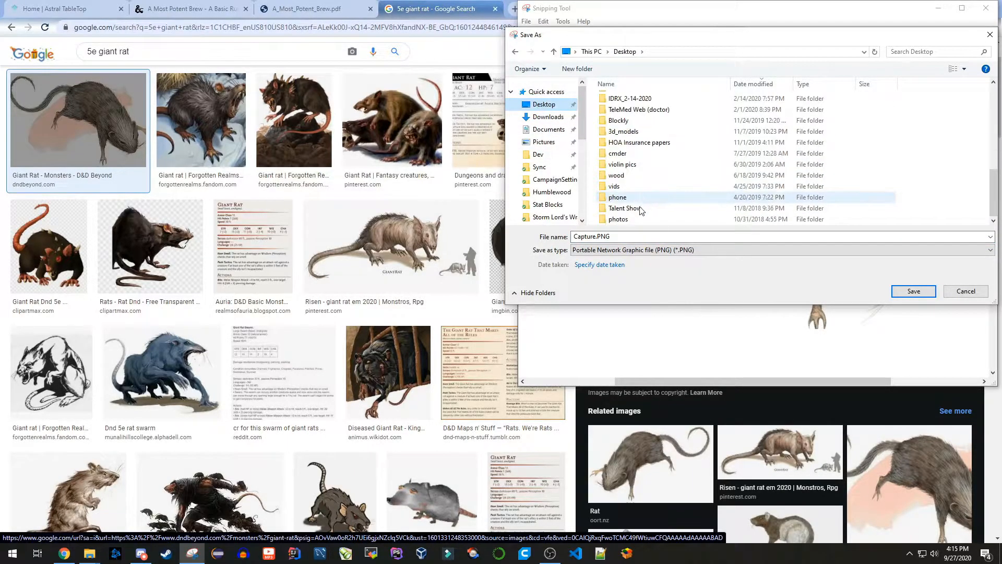
{"action": "scroll", "coordinate": [636, 148], "scroll_direction": "up", "scroll_amount": 2}
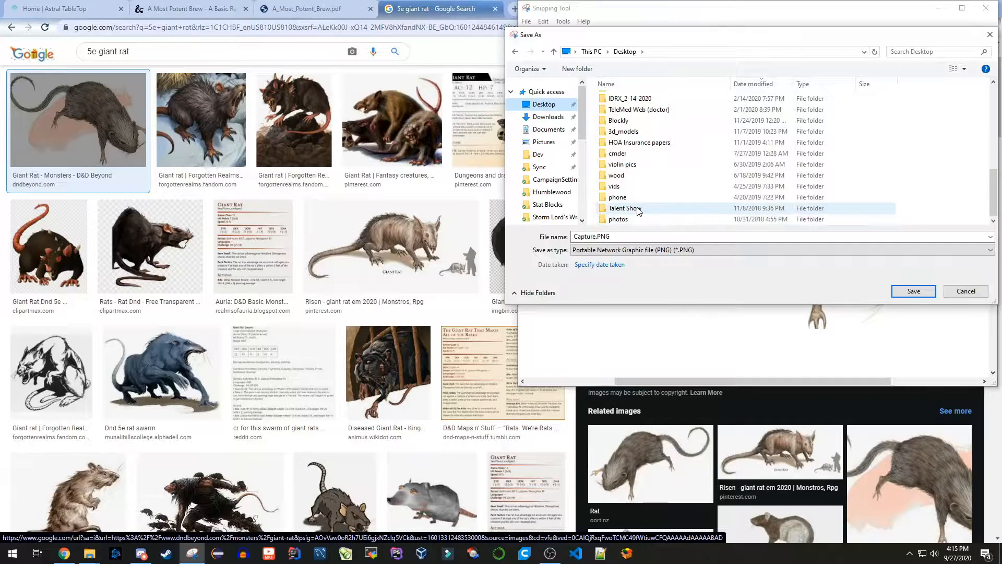
{"action": "scroll", "coordinate": [638, 209], "scroll_direction": "up", "scroll_amount": 2}
{"action": "left_click", "coordinate": [637, 129]}
{"action": "double_click", "coordinate": [637, 130]}
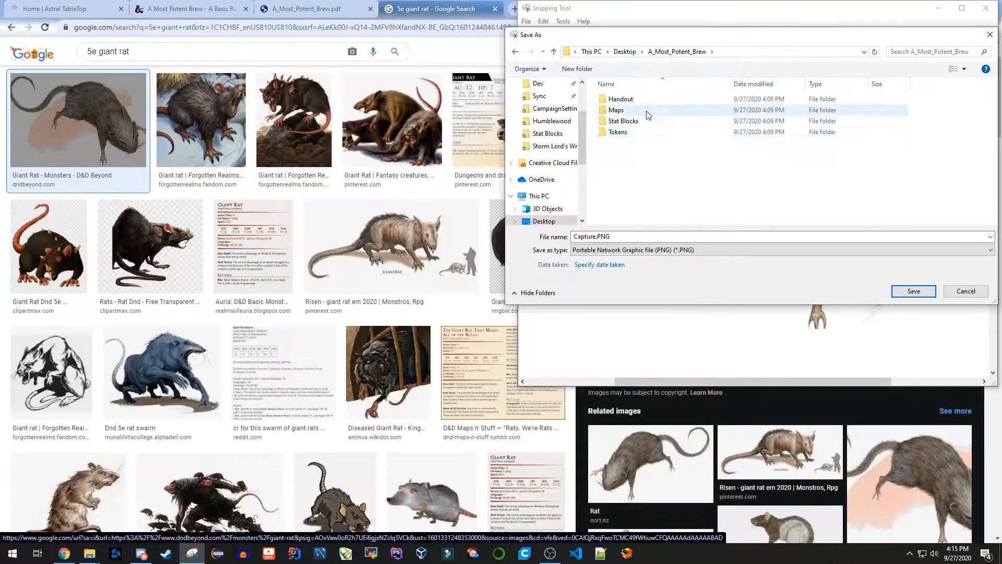
{"action": "double_click", "coordinate": [624, 133]}
{"action": "left_click", "coordinate": [657, 237]}
{"action": "type", "text": "GiantRat"}
{"action": "key", "text": "Return"}
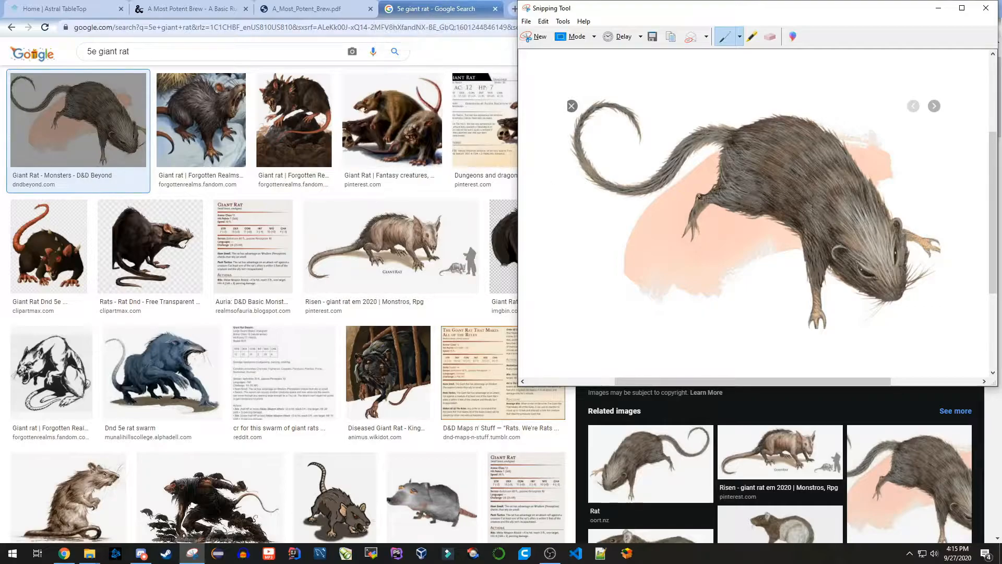
Step: Search Google Images for "5e giant centipede" and open the preview of the yellow centipede from ironbombs.wordpress.com
{"action": "left_click", "coordinate": [436, 4]}
{"action": "double_click", "coordinate": [159, 49]}
{"action": "type", "text": "centipede"}
{"action": "key", "text": "Return"}
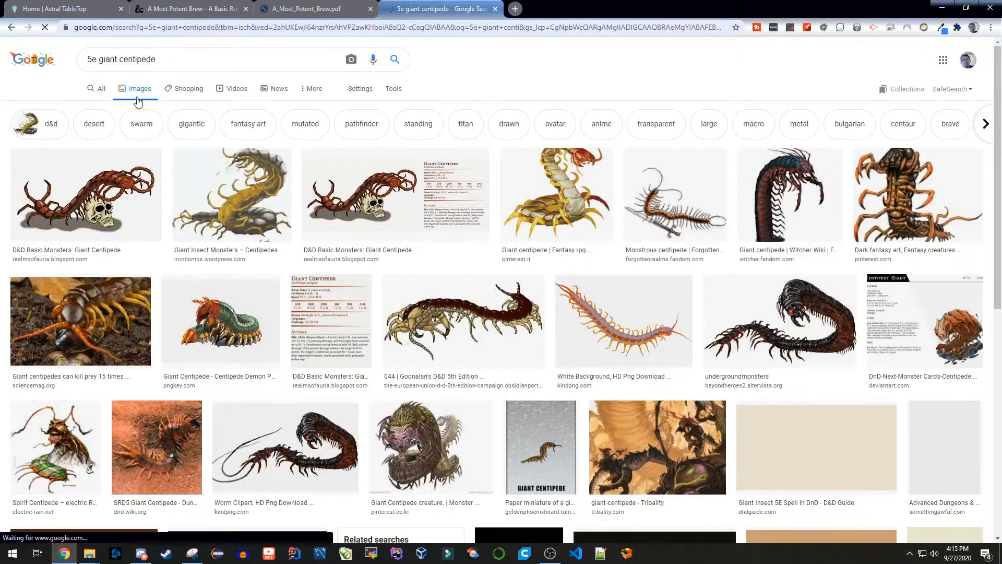
{"action": "left_click", "coordinate": [247, 189]}
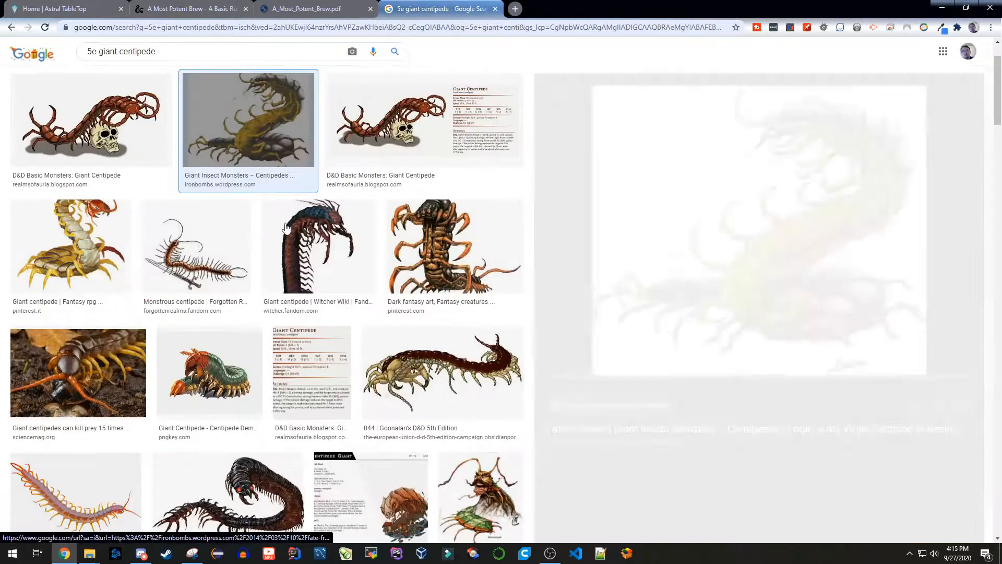
Step: Capture the centipede picture with Snipping Tool and save it as GiantCentipede in the Tokens folder
{"action": "left_click", "coordinate": [192, 553]}
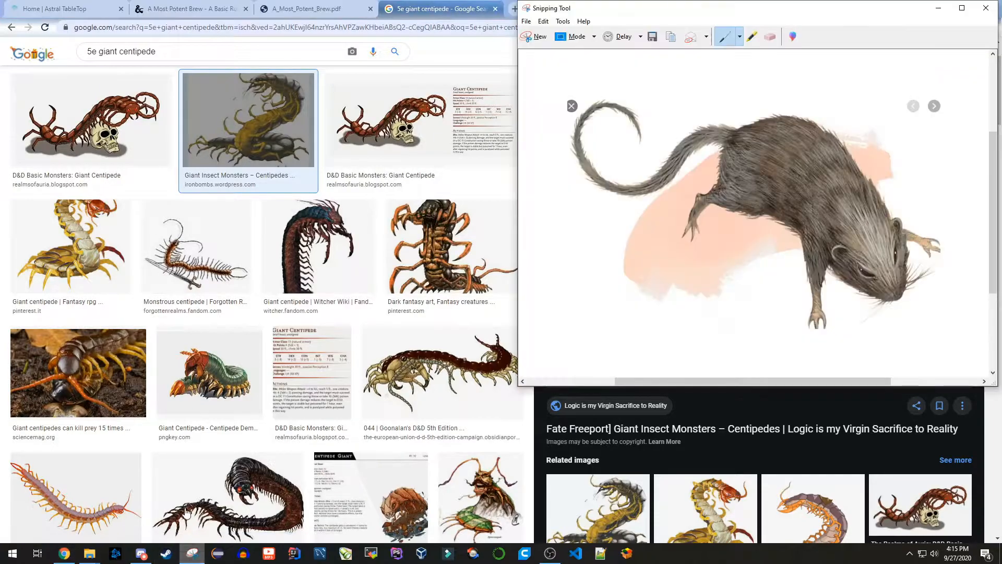
{"action": "left_click", "coordinate": [536, 36]}
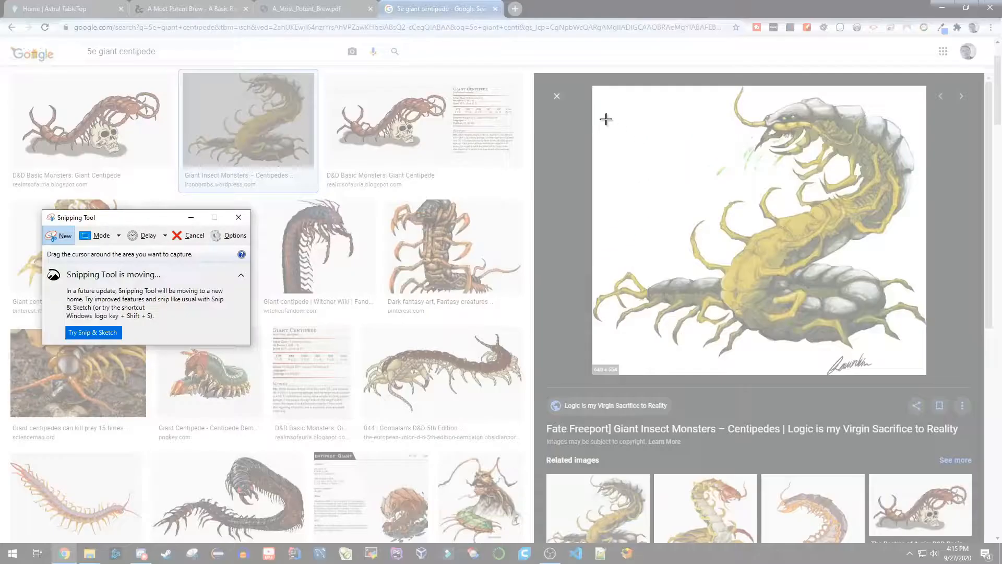
{"action": "left_click_drag", "start_coordinate": [593, 85], "coordinate": [925, 354]}
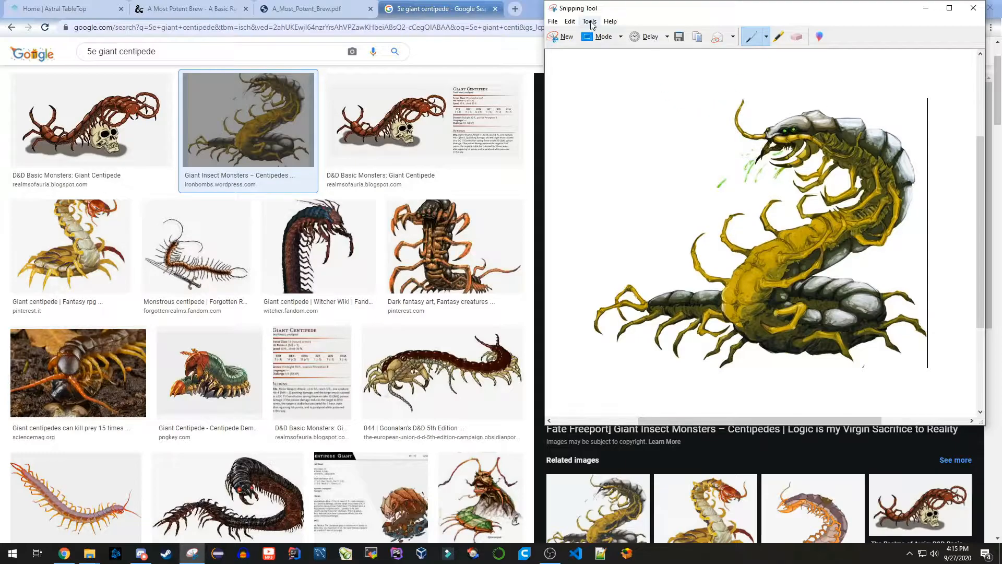
{"action": "left_click", "coordinate": [680, 39]}
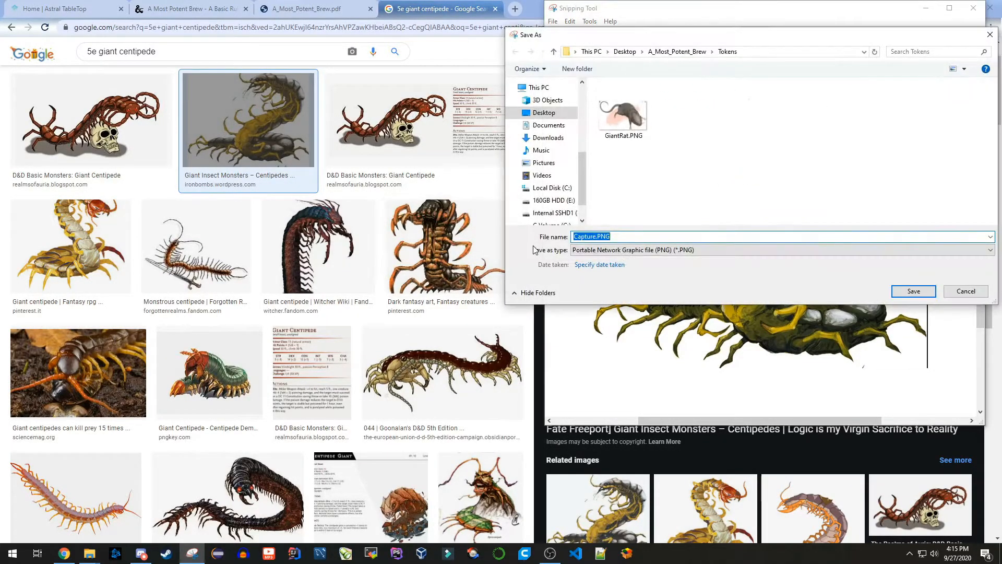
{"action": "type", "text": "GiantCentipede"}
{"action": "key", "text": "Return"}
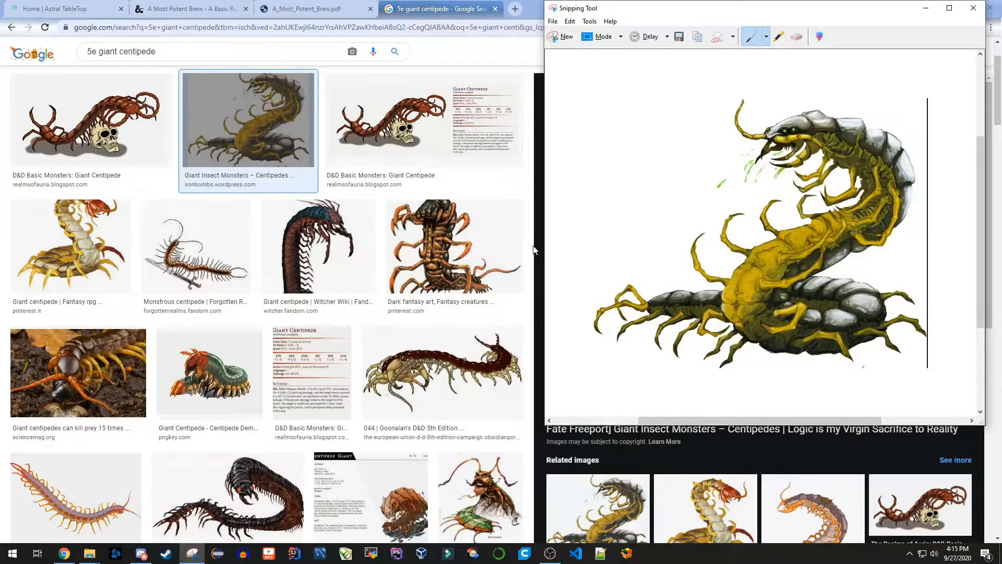
Step: Go back to A_Most_Potent_Brew.pdf and bring the Giant Inferno Spider illustration on page 4 fully into view
{"action": "left_click", "coordinate": [443, 6]}
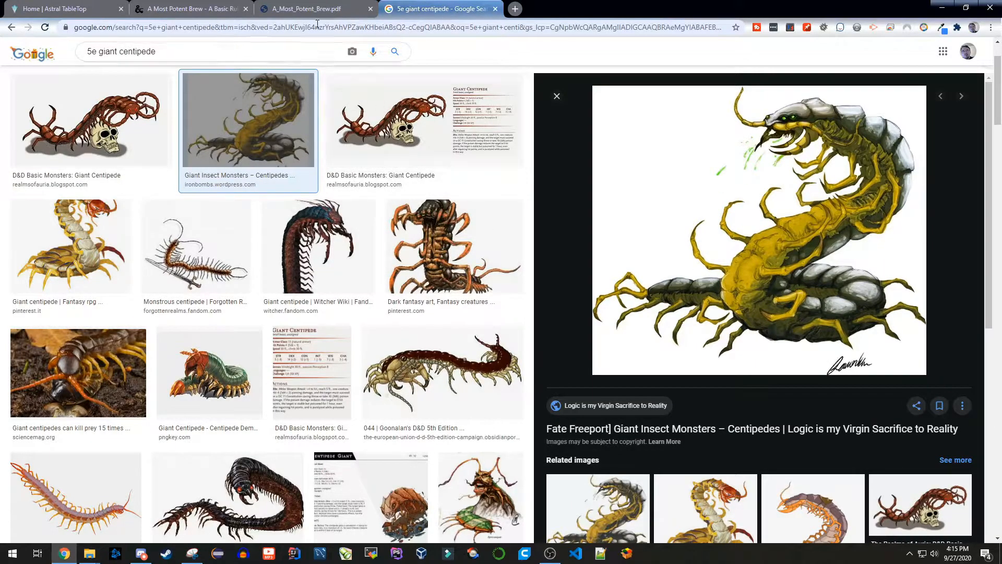
{"action": "left_click", "coordinate": [296, 9]}
{"action": "scroll", "coordinate": [392, 287], "scroll_direction": "down", "scroll_amount": 10}
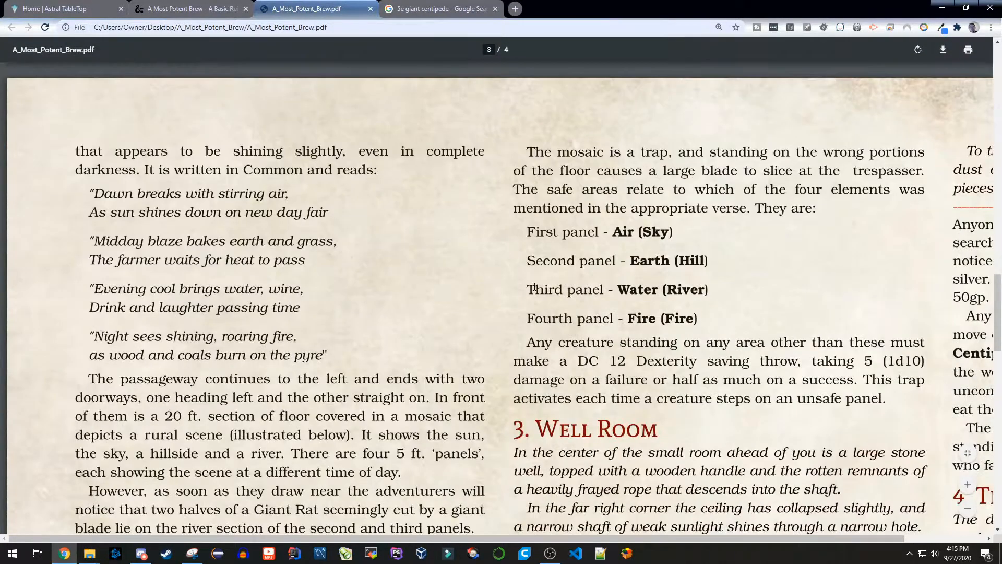
{"action": "scroll", "coordinate": [535, 287], "scroll_direction": "down", "scroll_amount": 4}
{"action": "scroll", "coordinate": [491, 315], "scroll_direction": "down", "scroll_amount": 4}
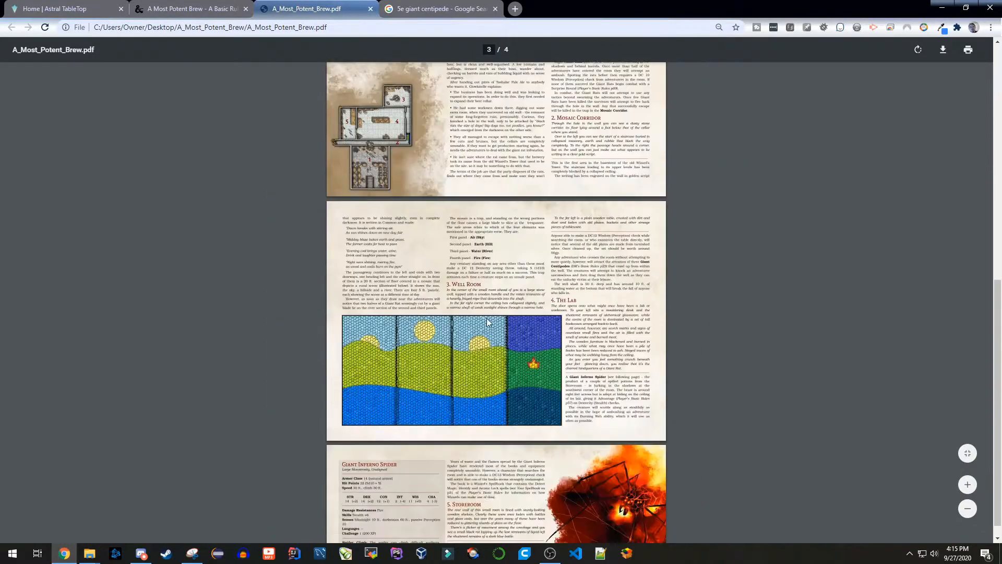
{"action": "scroll", "coordinate": [630, 350], "scroll_direction": "up", "scroll_amount": 4}
{"action": "scroll", "coordinate": [678, 360], "scroll_direction": "up", "scroll_amount": 3}
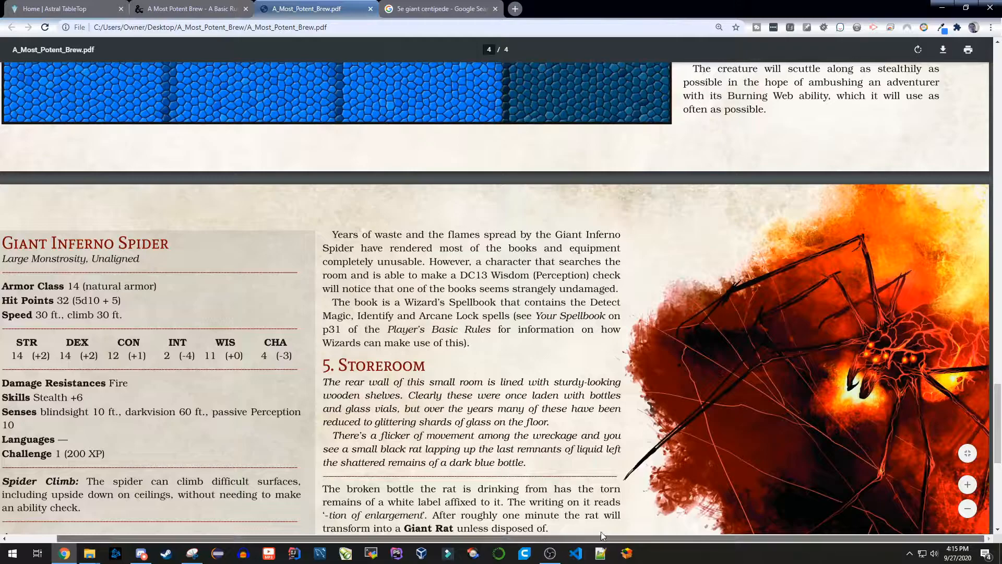
{"action": "scroll", "coordinate": [666, 440], "scroll_direction": "down", "scroll_amount": 3}
{"action": "scroll", "coordinate": [670, 444], "scroll_direction": "down", "scroll_amount": 2}
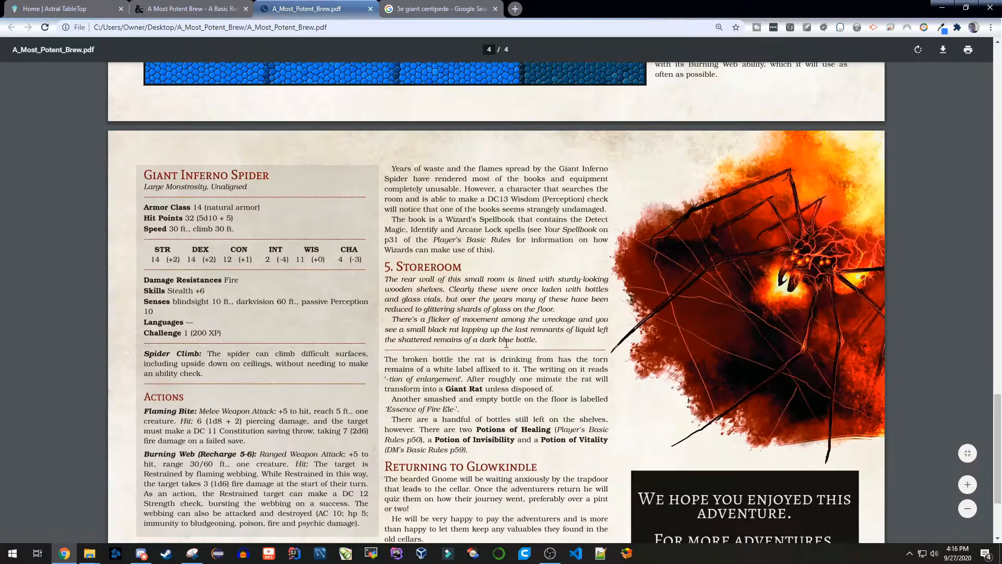
Step: Capture the Giant Inferno Spider illustration with Snipping Tool and save it as InfernalSpider in the Tokens folder
{"action": "left_click", "coordinate": [192, 554]}
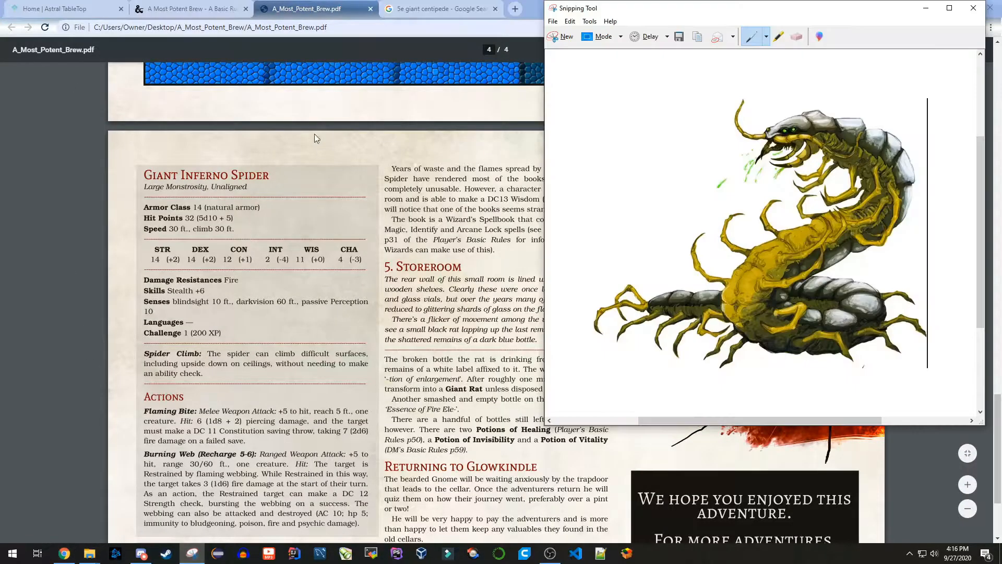
{"action": "left_click", "coordinate": [562, 36]}
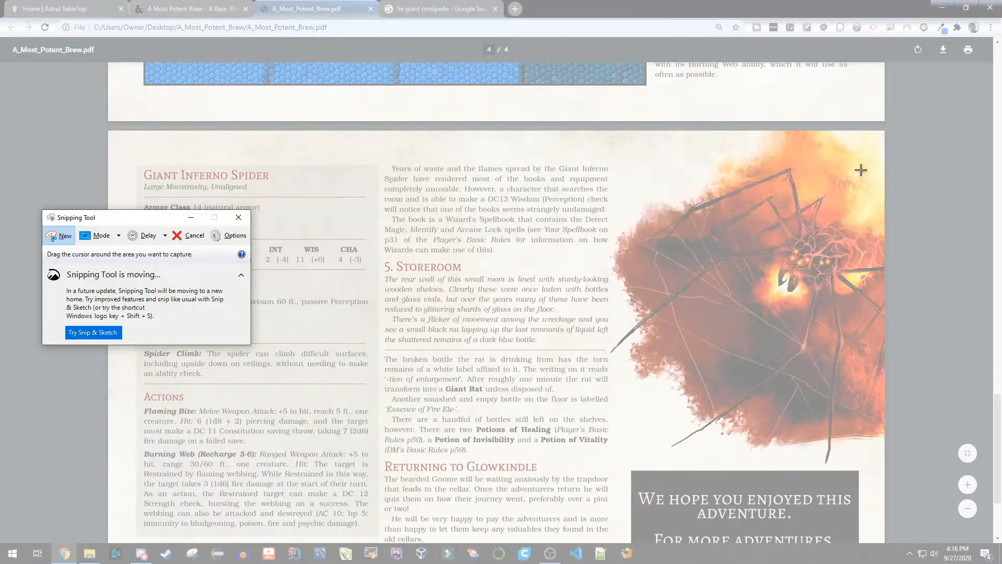
{"action": "left_click_drag", "start_coordinate": [882, 135], "coordinate": [627, 388]}
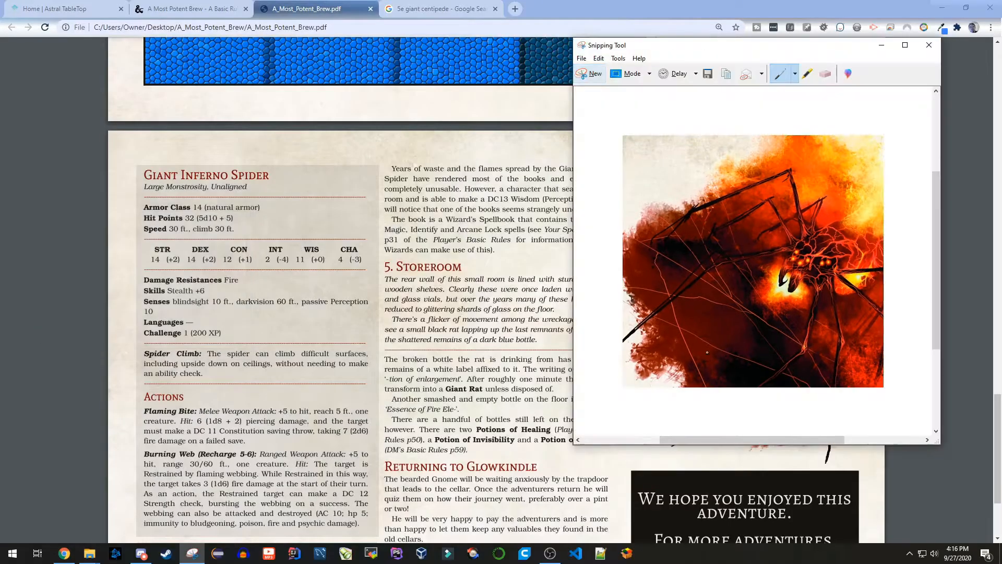
{"action": "left_click", "coordinate": [709, 74]}
{"action": "type", "text": "InfernalSpider"}
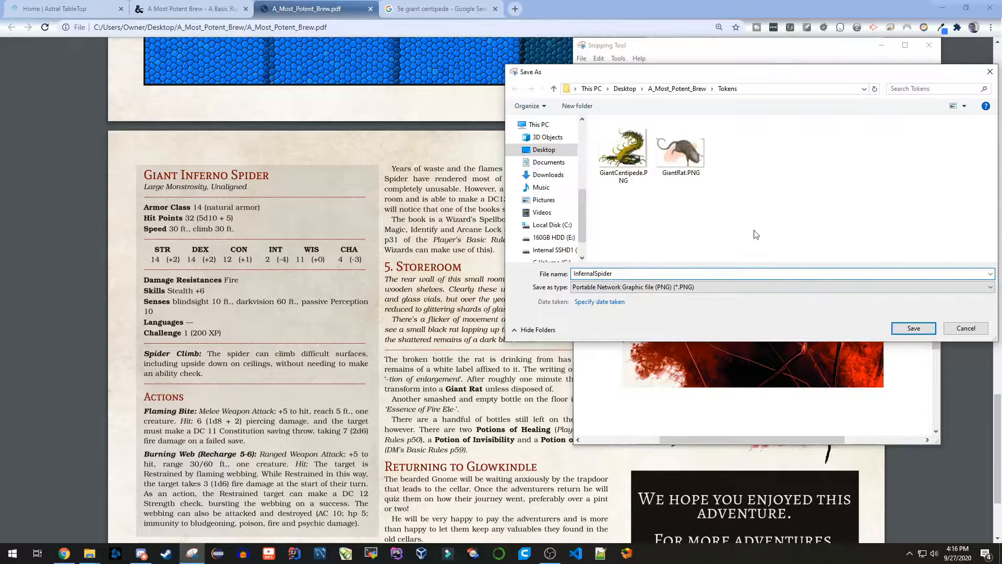
{"action": "left_click", "coordinate": [912, 328]}
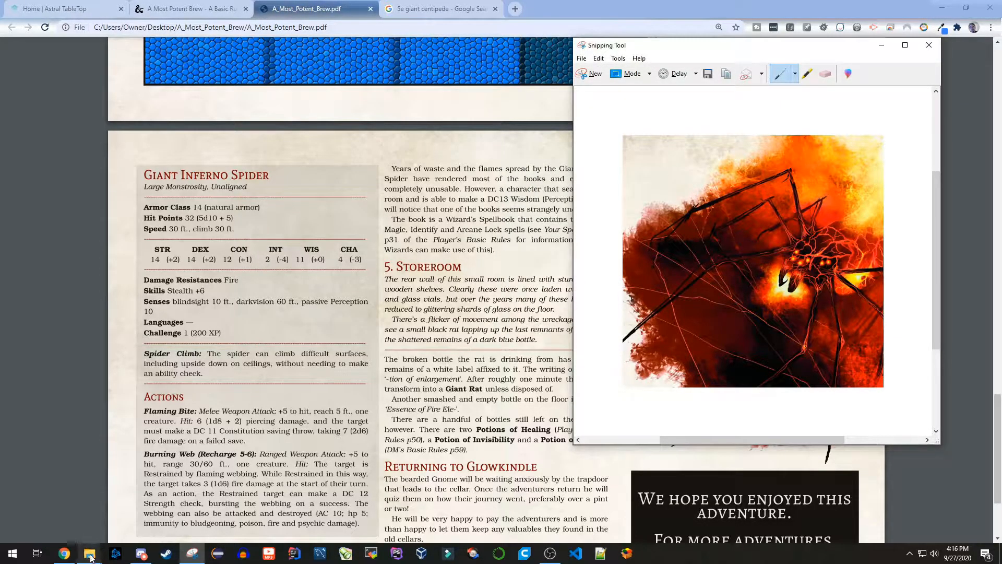
Step: Check the saved token images in the Tokens folder in File Explorer
{"action": "mouse_move", "coordinate": [90, 558]}
{"action": "left_click", "coordinate": [44, 522]}
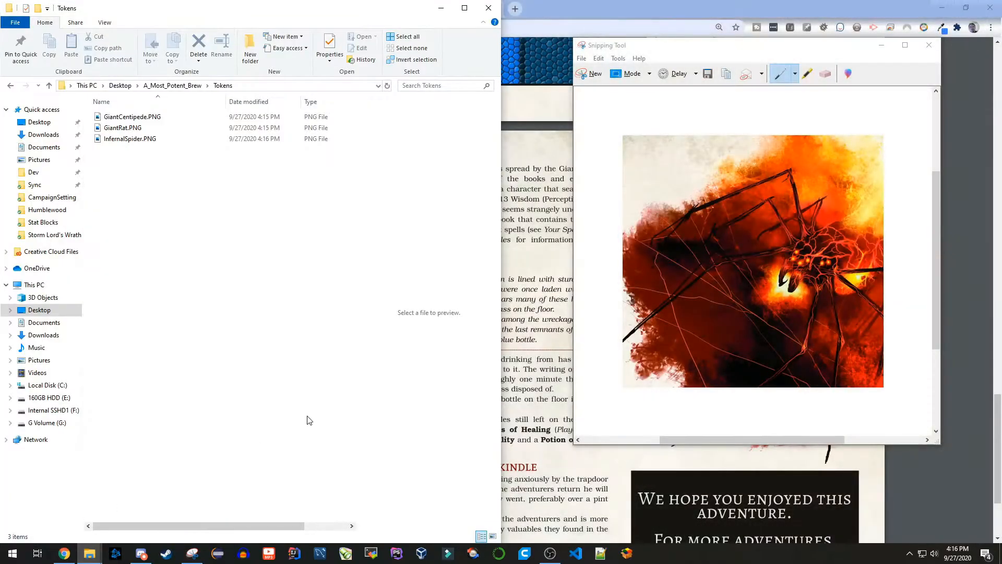
{"action": "mouse_move", "coordinate": [90, 554]}
{"action": "left_click", "coordinate": [149, 501]}
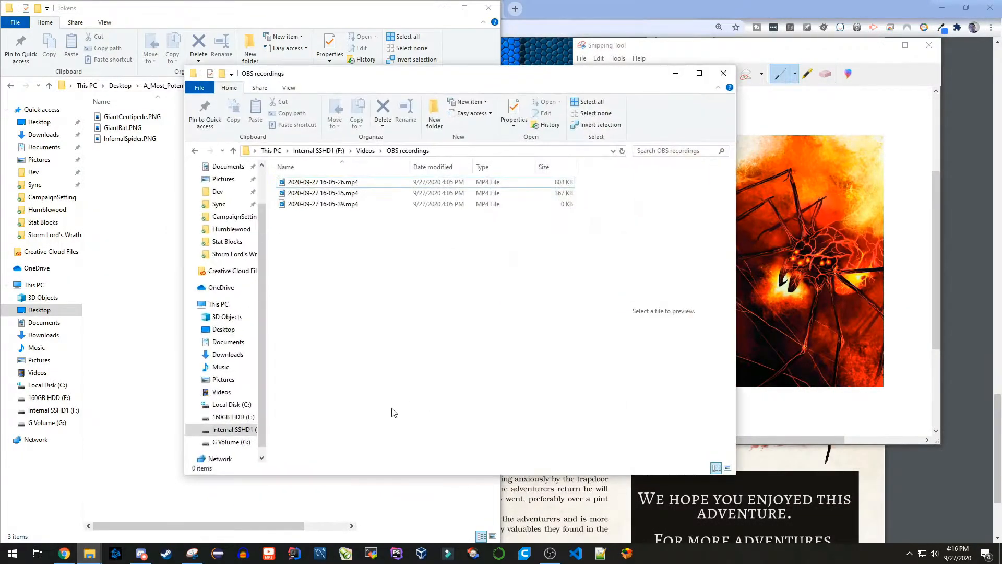
{"action": "left_click", "coordinate": [676, 73]}
{"action": "mouse_move", "coordinate": [92, 559]}
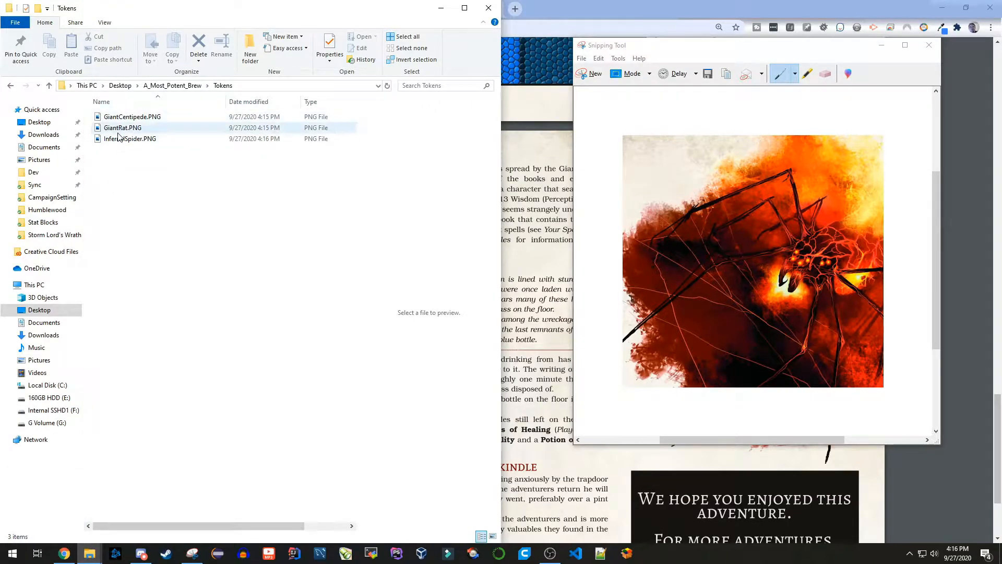
{"action": "left_click", "coordinate": [489, 6]}
Step: Return to the adventure PDF and look over the mosaic illustration and the map on page 2
{"action": "left_click", "coordinate": [582, 2]}
{"action": "scroll", "coordinate": [318, 269], "scroll_direction": "up", "scroll_amount": 10}
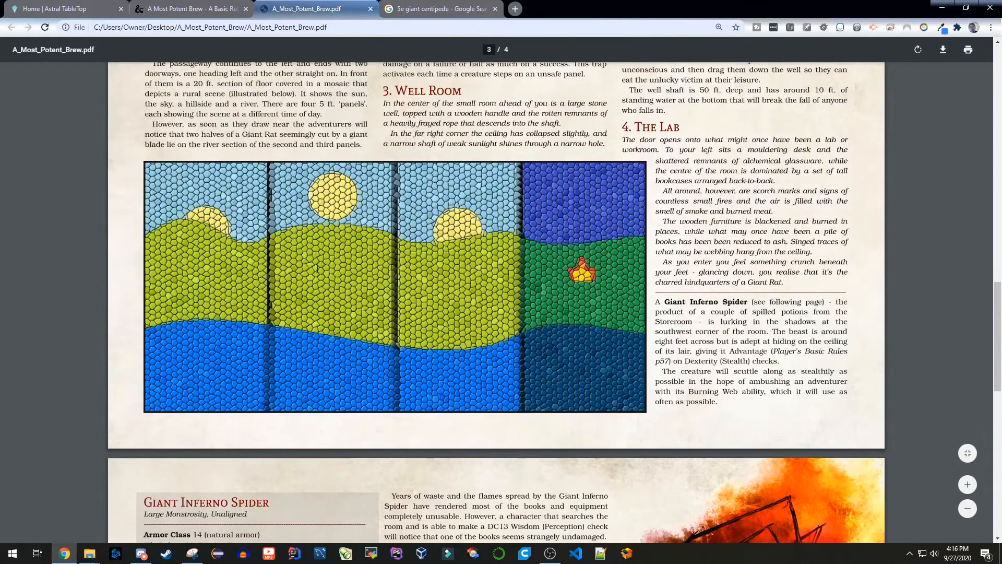
{"action": "scroll", "coordinate": [298, 287], "scroll_direction": "up", "scroll_amount": 2}
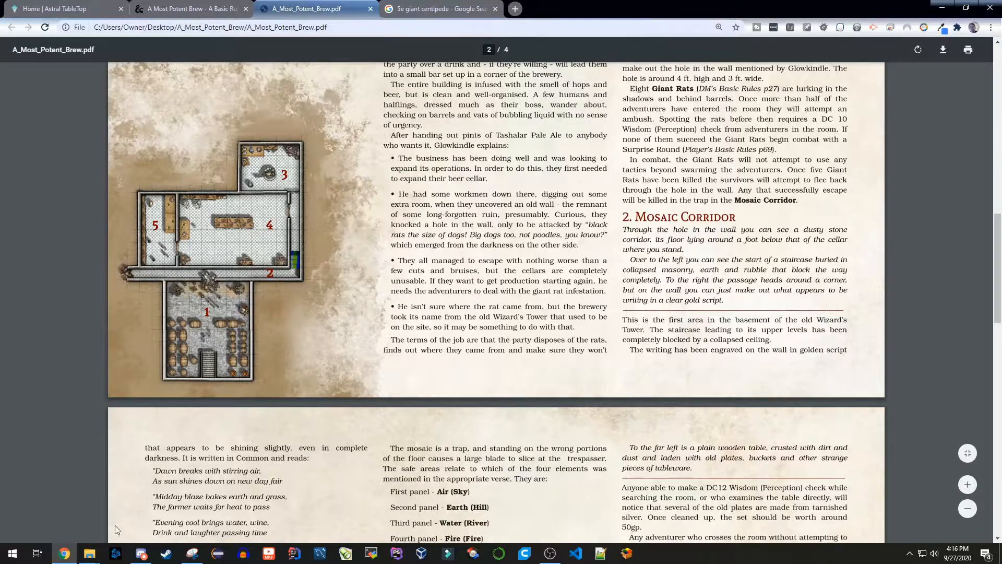
Step: Go up from Tokens to the A_Most_Potent_Brew folder and open its Handout folder
{"action": "mouse_move", "coordinate": [89, 553]}
{"action": "left_click", "coordinate": [60, 509]}
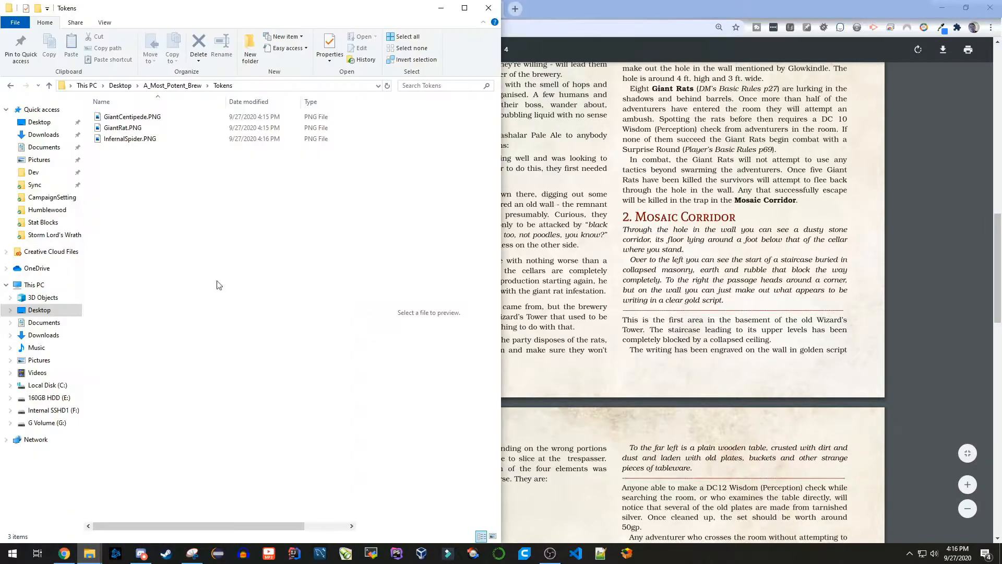
{"action": "left_click", "coordinate": [189, 87]}
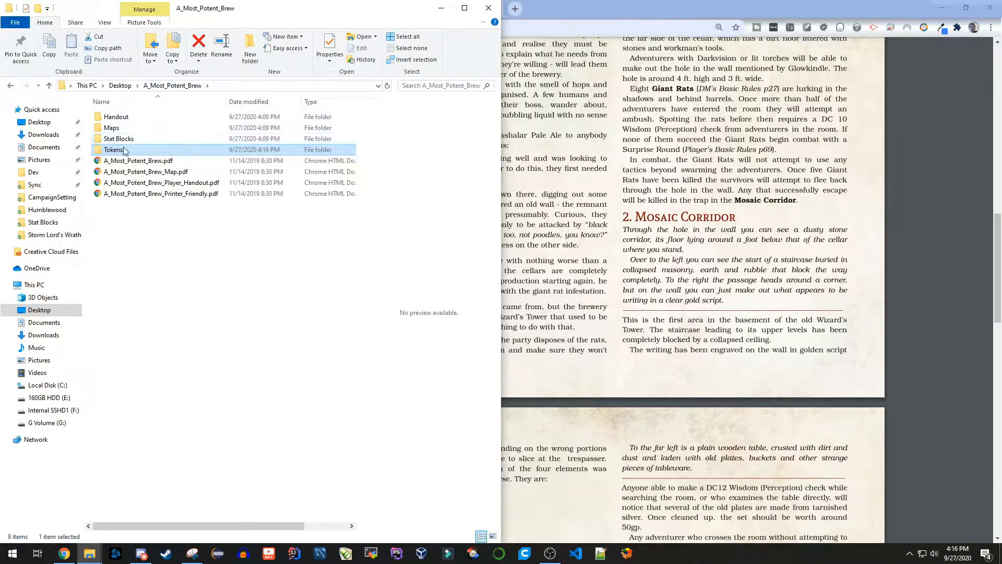
{"action": "left_click", "coordinate": [122, 122]}
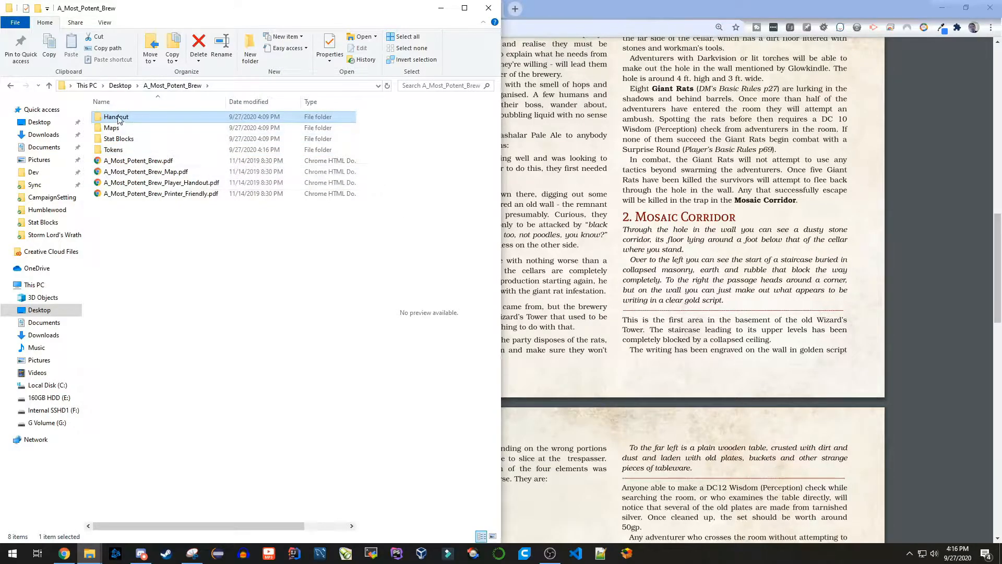
{"action": "double_click", "coordinate": [118, 118]}
Step: Review the numbered map and the four-panel mosaic illustration in the adventure PDF as handout material
{"action": "left_click", "coordinate": [564, 246]}
{"action": "scroll", "coordinate": [331, 243], "scroll_direction": "up", "scroll_amount": 1}
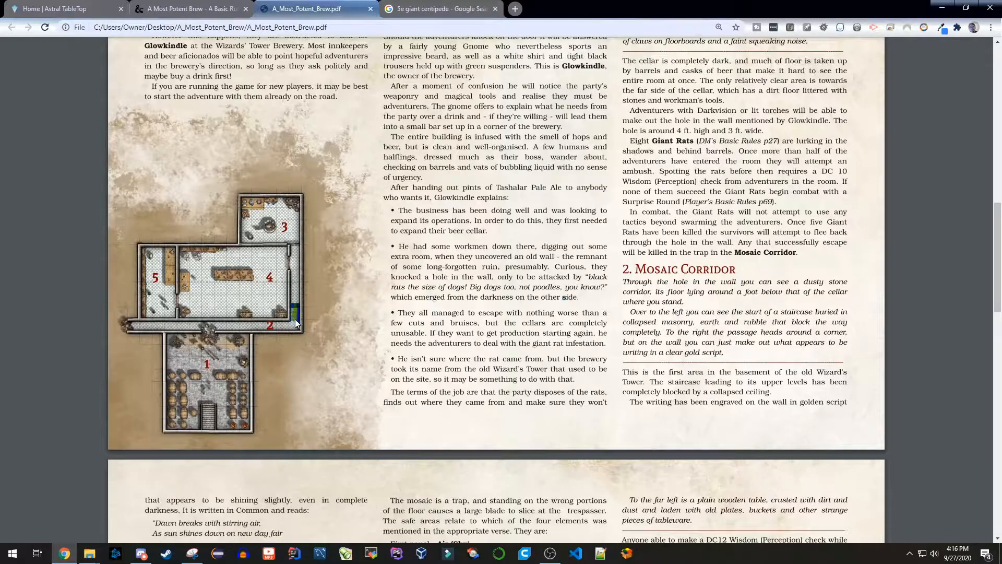
{"action": "scroll", "coordinate": [377, 321], "scroll_direction": "down", "scroll_amount": 10}
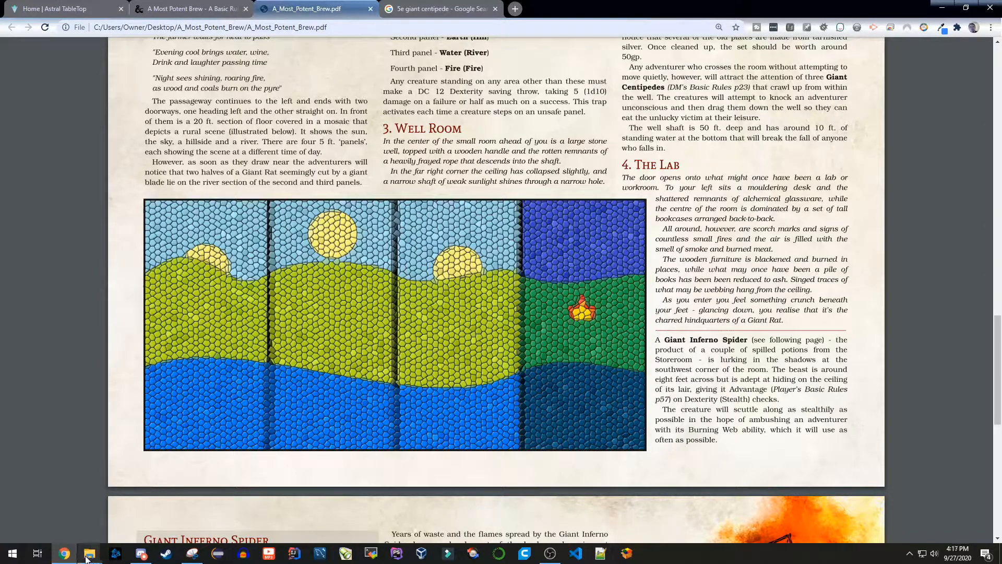
Step: Open A_Most_Potent_Brew_Player_Handout.pdf from the A_Most_Potent_Brew folder
{"action": "mouse_move", "coordinate": [86, 559]}
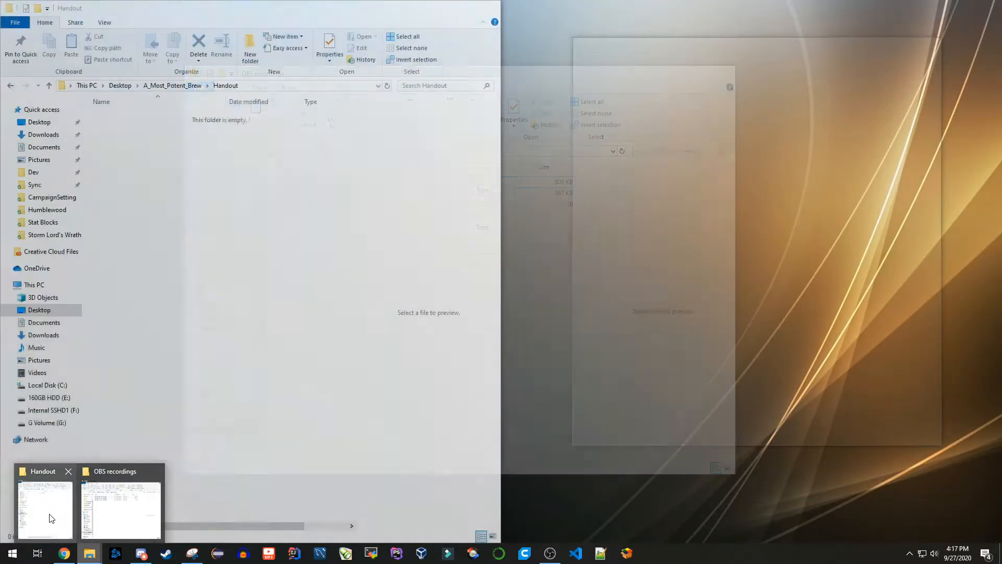
{"action": "left_click", "coordinate": [49, 512]}
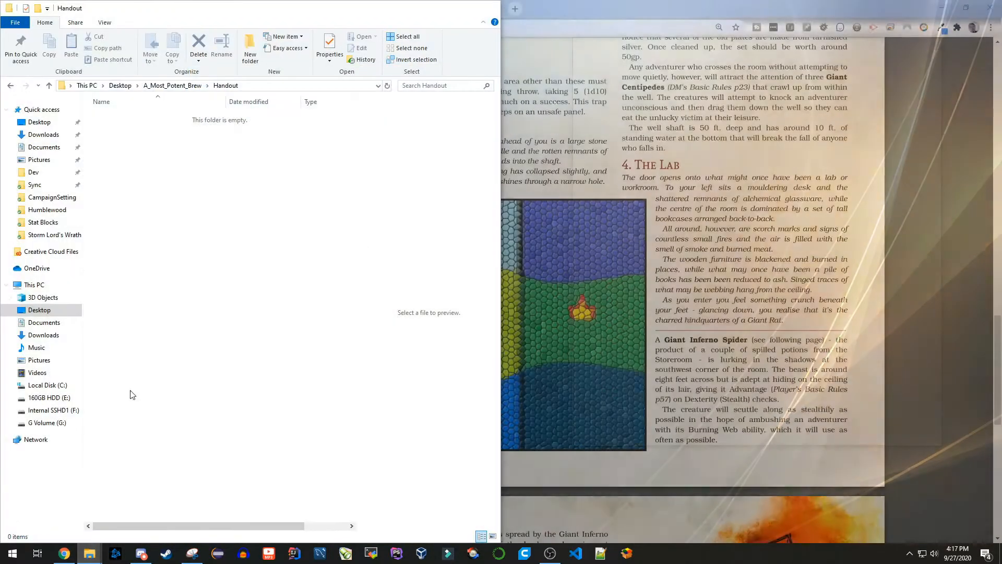
{"action": "left_click", "coordinate": [173, 86]}
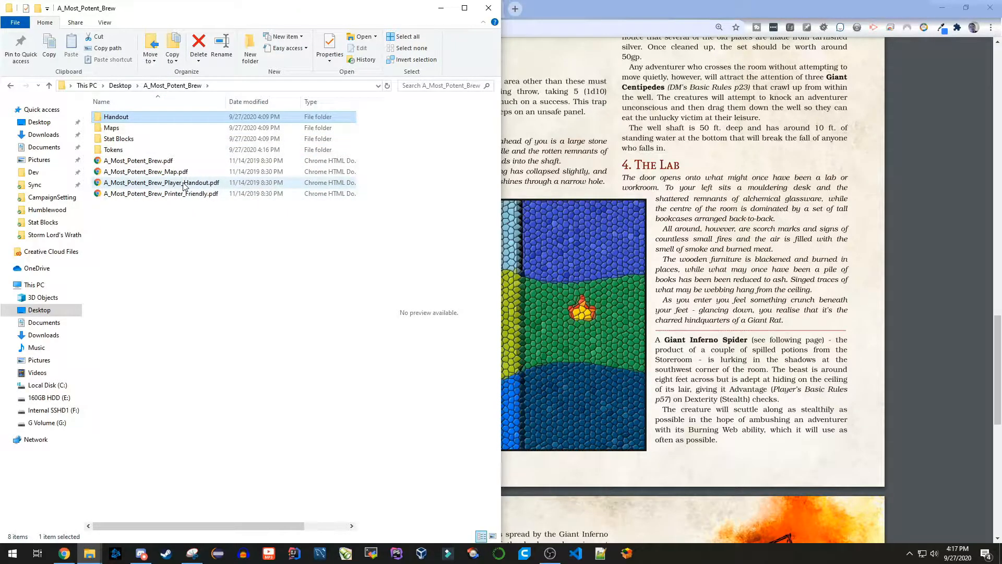
{"action": "double_click", "coordinate": [120, 184]}
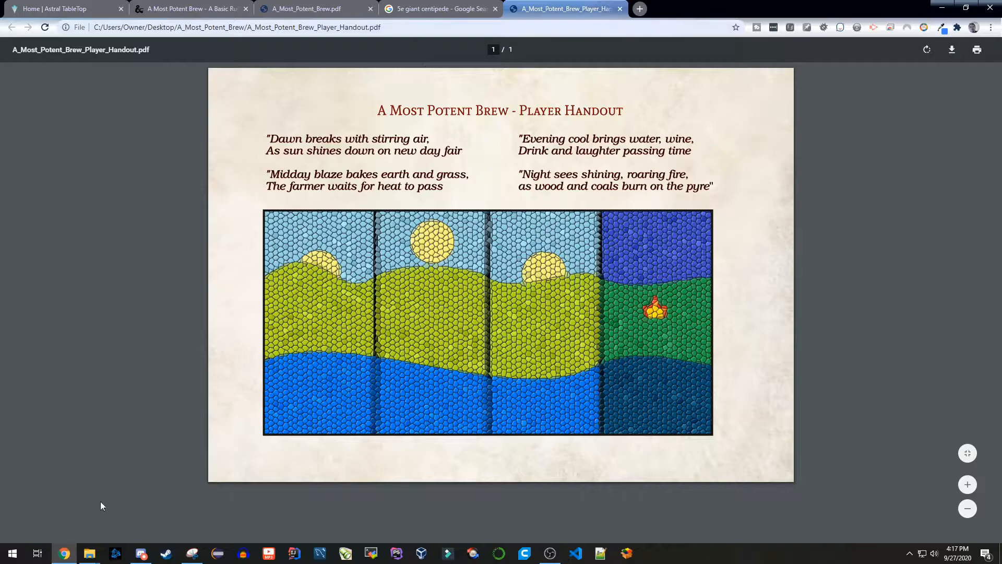
Step: Move A_Most_Potent_Brew_Player_Handout.pdf into the Handout folder, check that folder and return to A_Most_Potent_Brew
{"action": "left_click", "coordinate": [88, 559]}
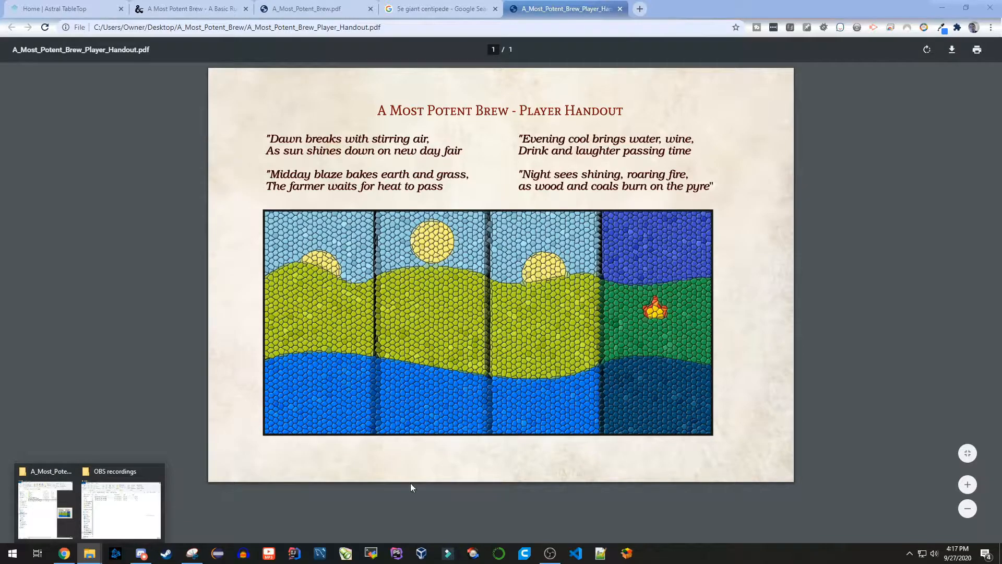
{"action": "left_click", "coordinate": [46, 509]}
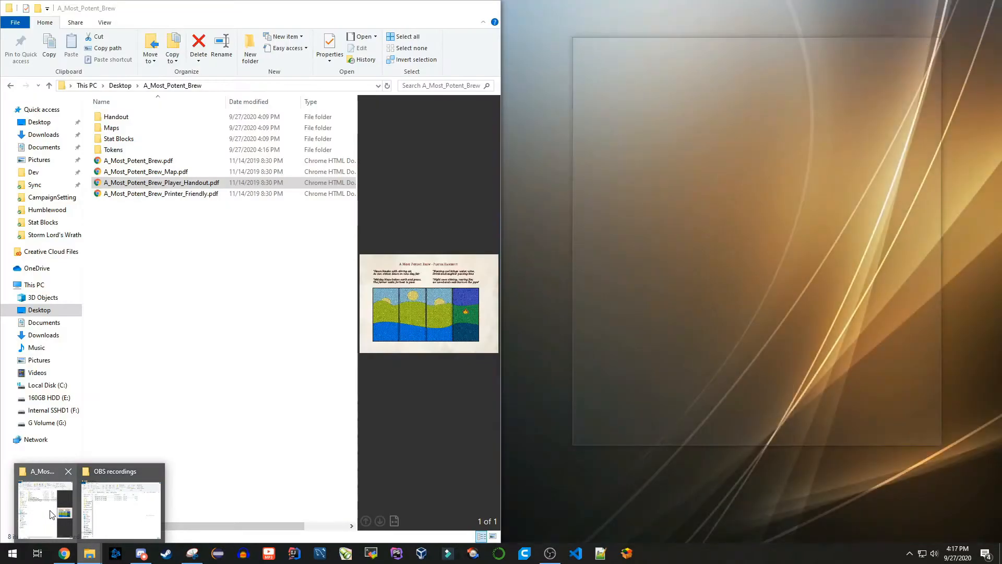
{"action": "left_click", "coordinate": [166, 174]}
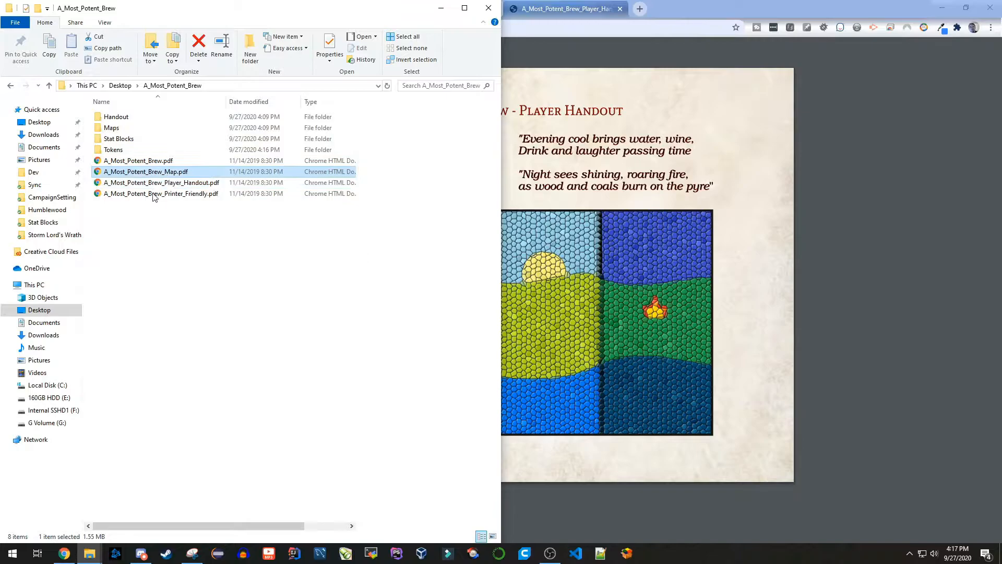
{"action": "left_click_drag", "start_coordinate": [131, 184], "coordinate": [114, 118]}
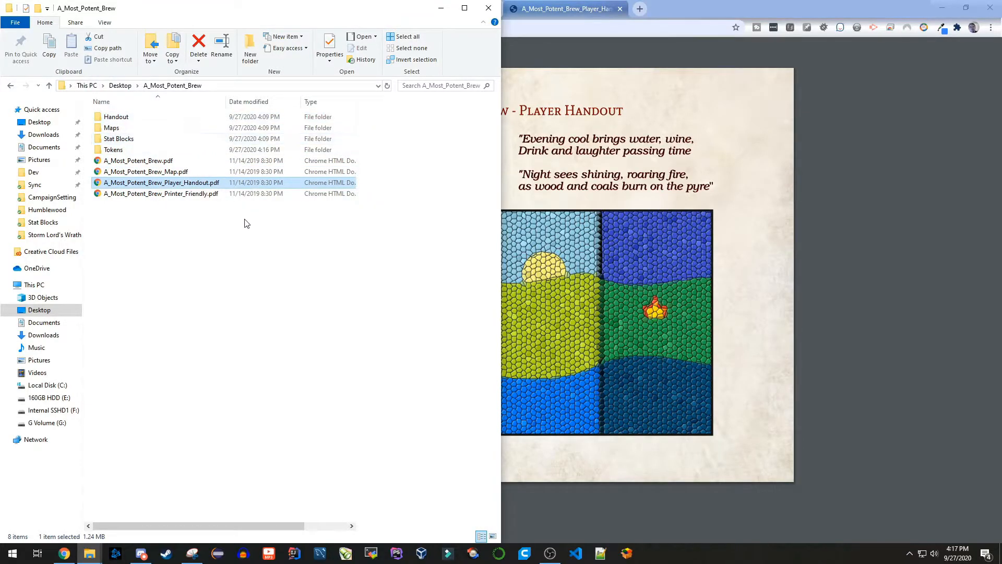
{"action": "double_click", "coordinate": [116, 118]}
{"action": "left_click", "coordinate": [175, 85]}
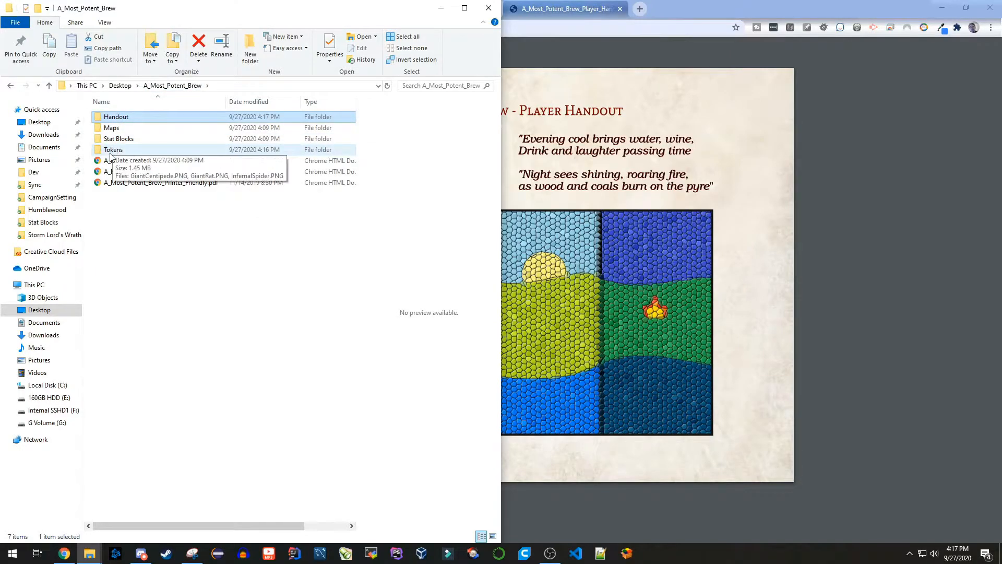
Step: Show all web results for the "5e giant centipede" search and open the Giant Centipede page in the roll20 compendium
{"action": "left_click", "coordinate": [697, 3]}
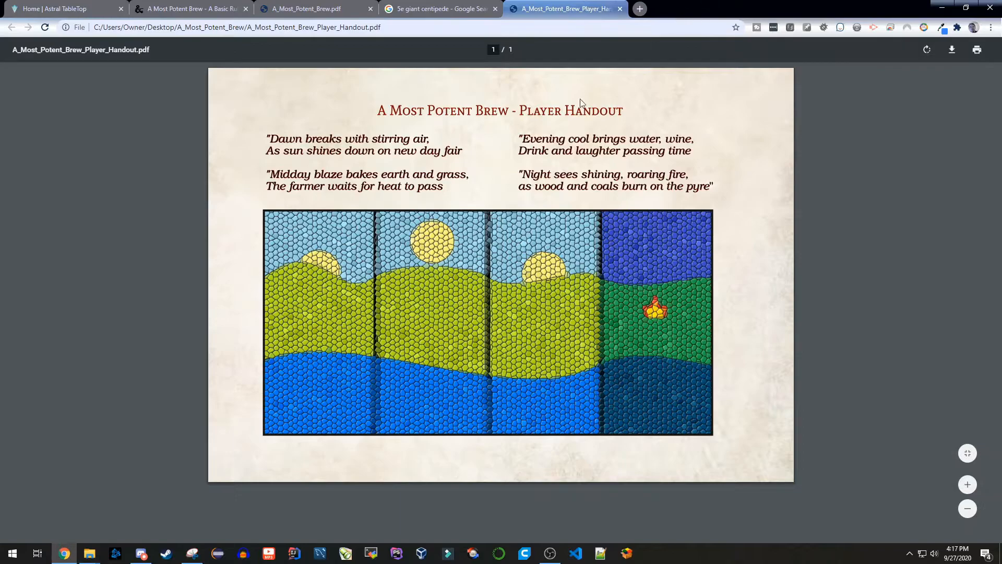
{"action": "left_click", "coordinate": [466, 4]}
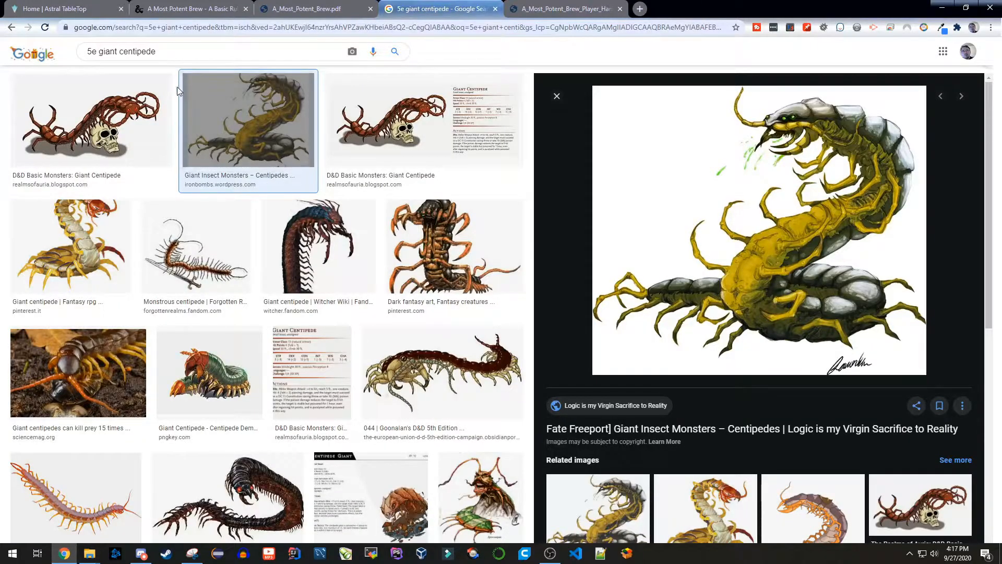
{"action": "left_click", "coordinate": [169, 56]}
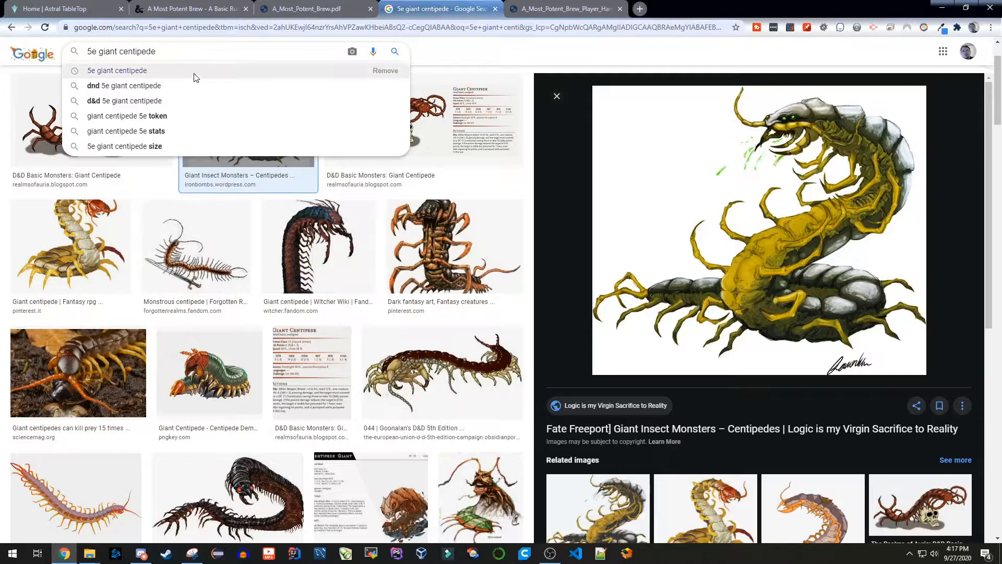
{"action": "left_click", "coordinate": [456, 55]}
{"action": "scroll", "coordinate": [169, 128], "scroll_direction": "up", "scroll_amount": 2}
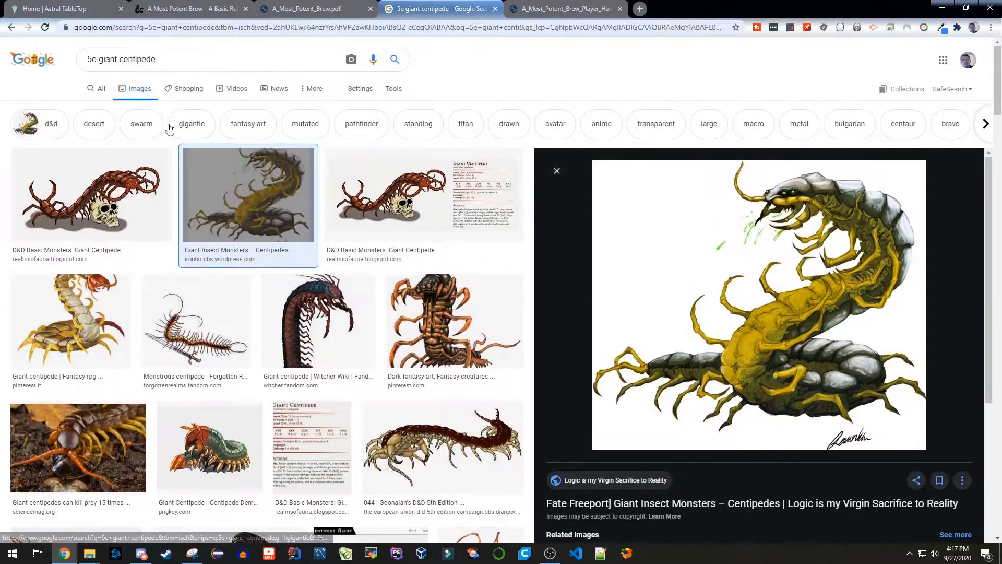
{"action": "left_click", "coordinate": [97, 99]}
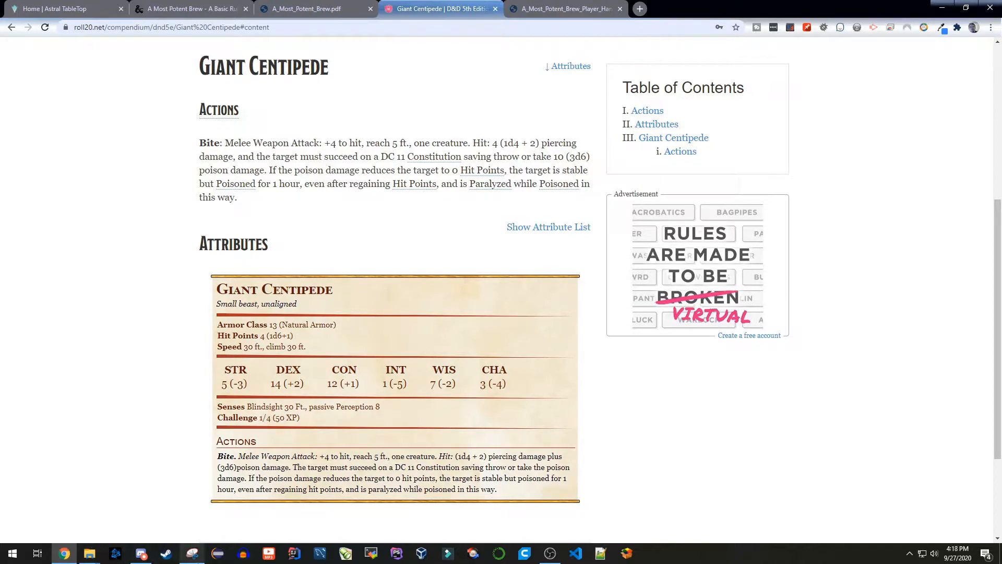
Step: Capture the Giant Centipede stat block from the roll20 page as a rectangular snip with Snipping Tool
{"action": "left_click", "coordinate": [193, 554]}
{"action": "left_click", "coordinate": [591, 73]}
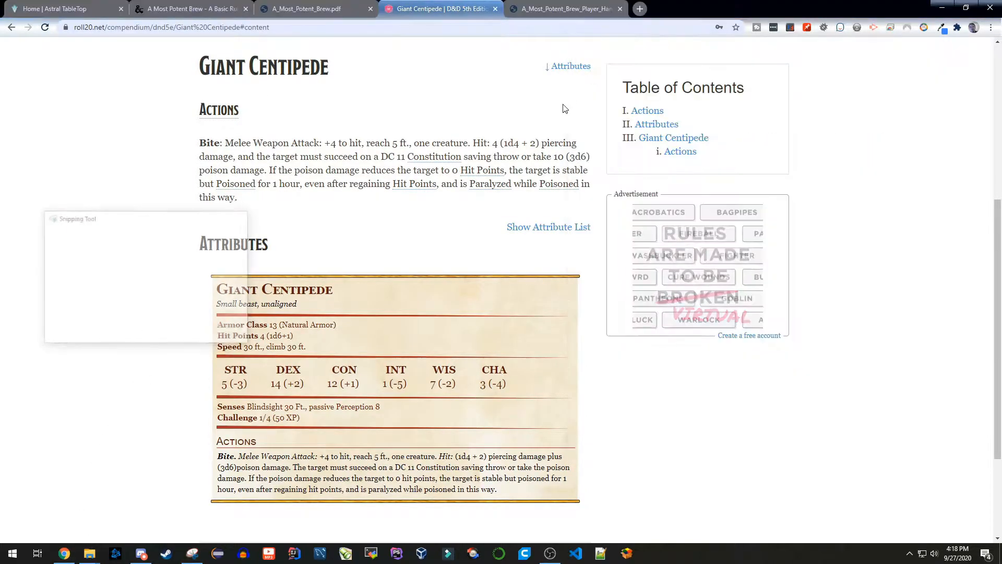
{"action": "left_click_drag", "start_coordinate": [582, 270], "coordinate": [204, 509]}
Step: Save the centipede snip as a PNG named GiantCentipede in the Stat Blocks folder of A_Most_Potent_Brew
{"action": "left_click", "coordinate": [294, 186]}
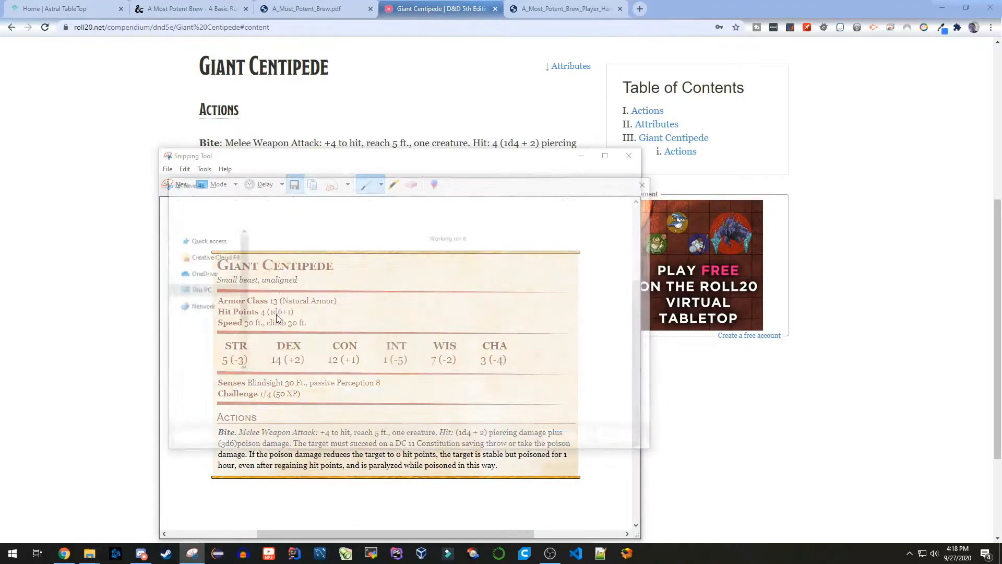
{"action": "left_click", "coordinate": [344, 202]}
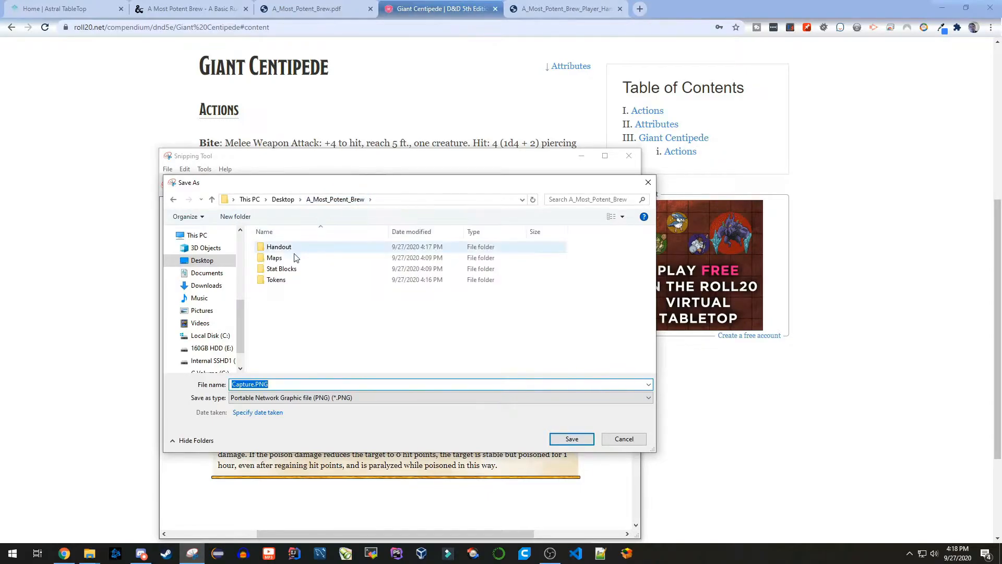
{"action": "double_click", "coordinate": [290, 271]}
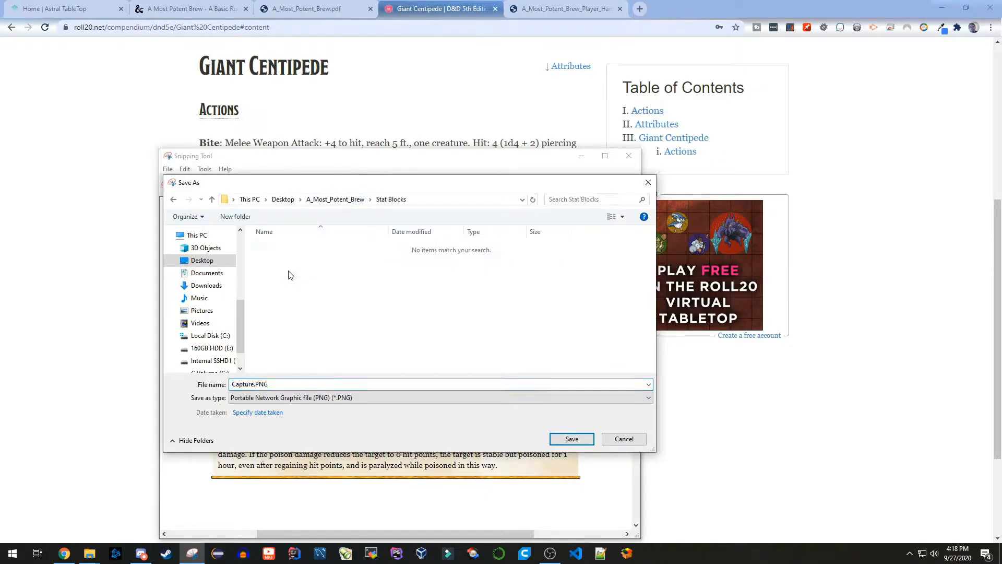
{"action": "left_click", "coordinate": [279, 384]}
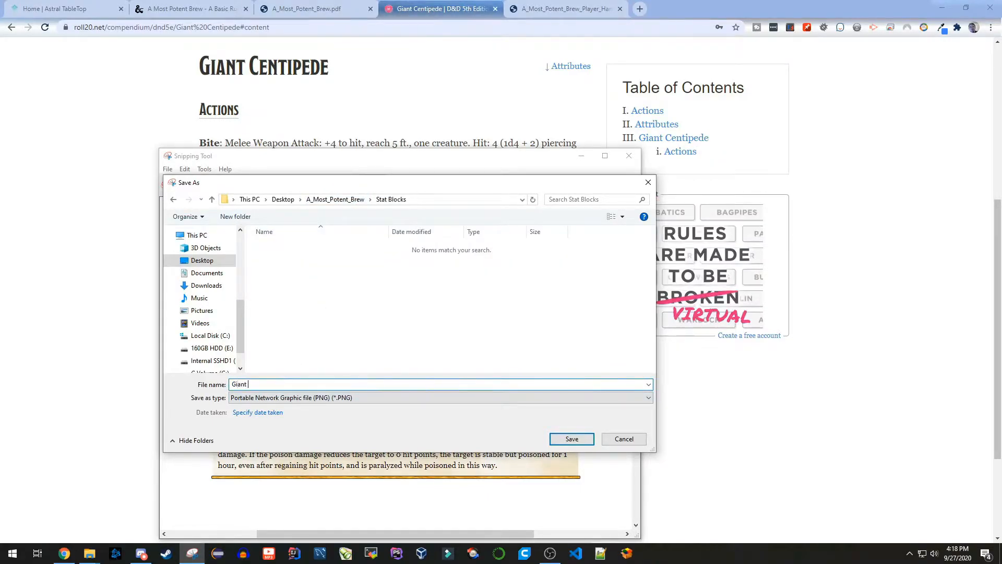
{"action": "type", "text": "GiantCentipede"}
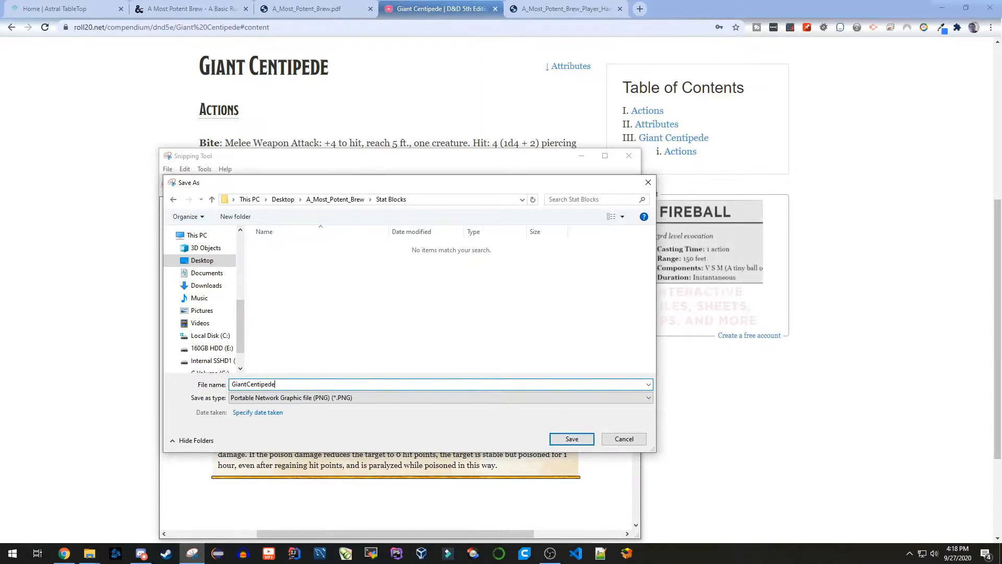
{"action": "key", "text": "Return"}
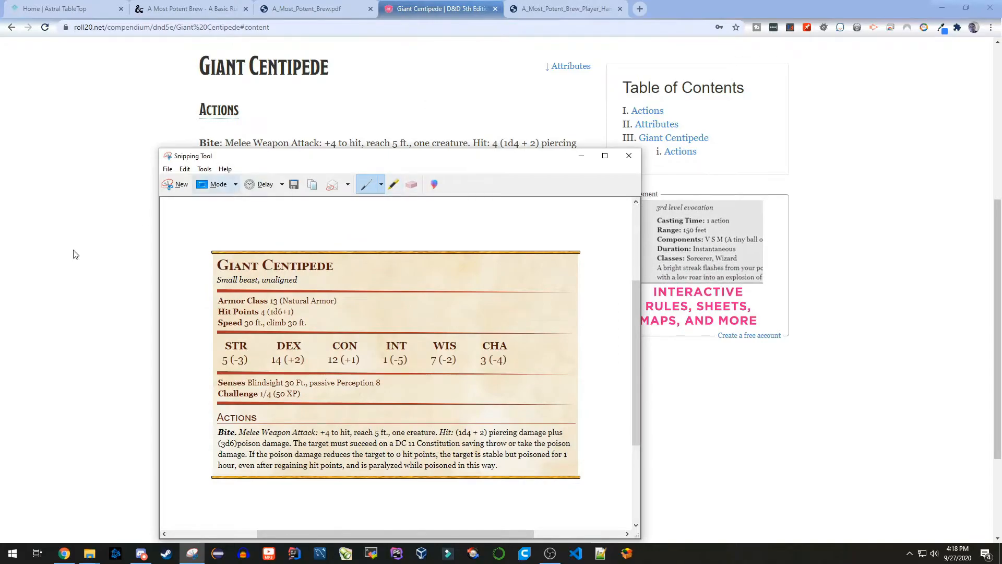
Step: Check the contents of the Stat Blocks folder inside A_Most_Potent_Brew in File Explorer, and put the window away
{"action": "mouse_move", "coordinate": [90, 553]}
{"action": "left_click", "coordinate": [54, 519]}
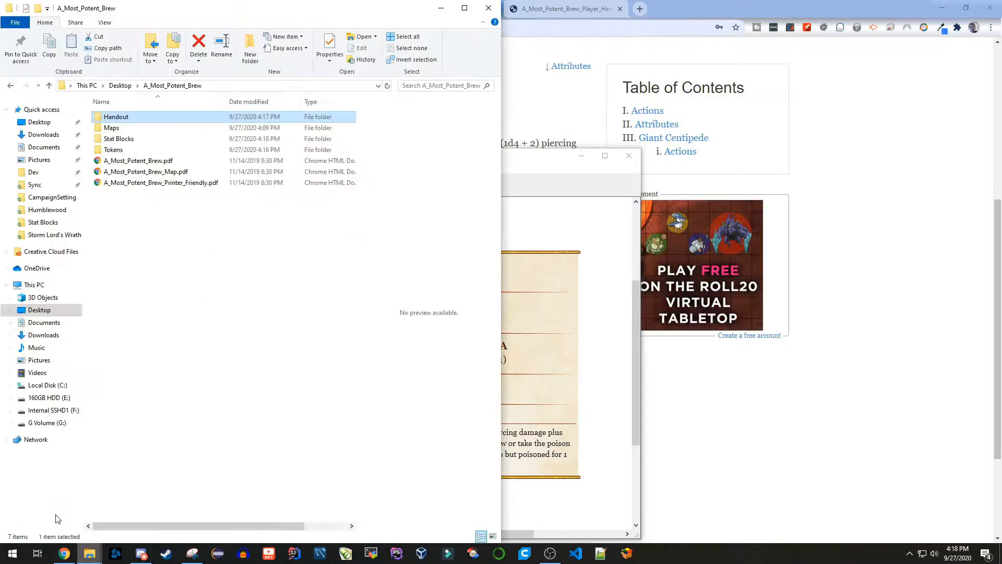
{"action": "left_click", "coordinate": [117, 88]}
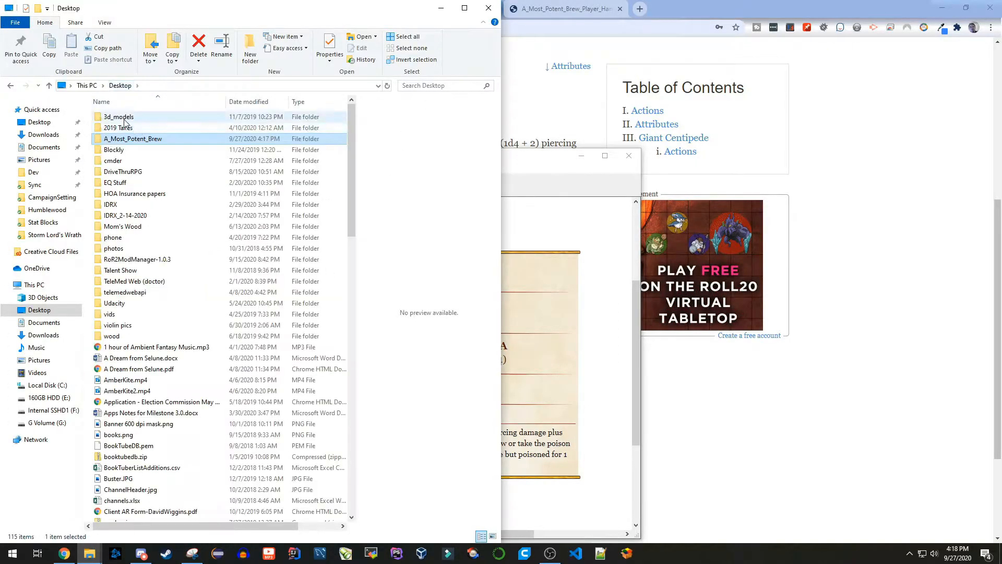
{"action": "double_click", "coordinate": [123, 139]}
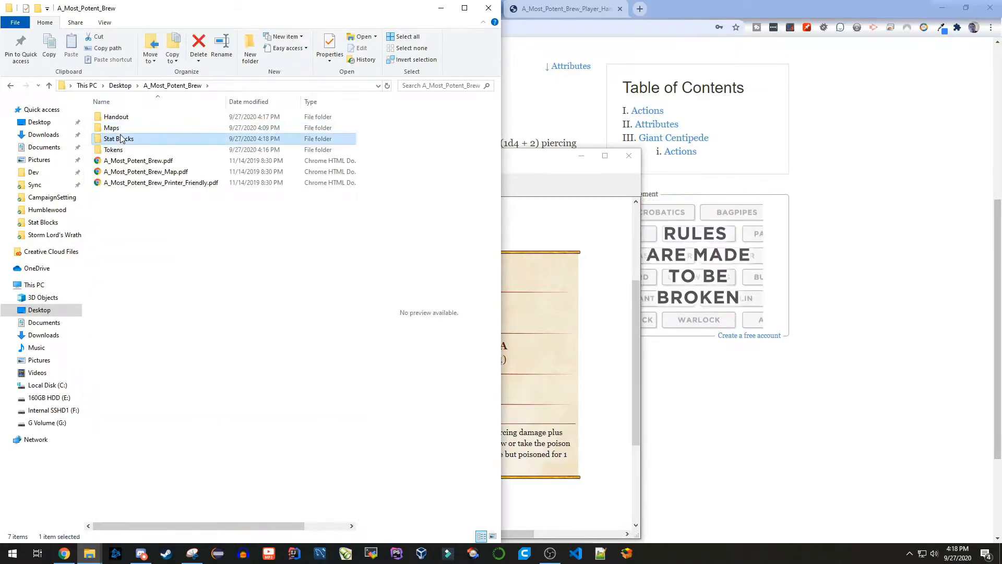
{"action": "double_click", "coordinate": [120, 139]}
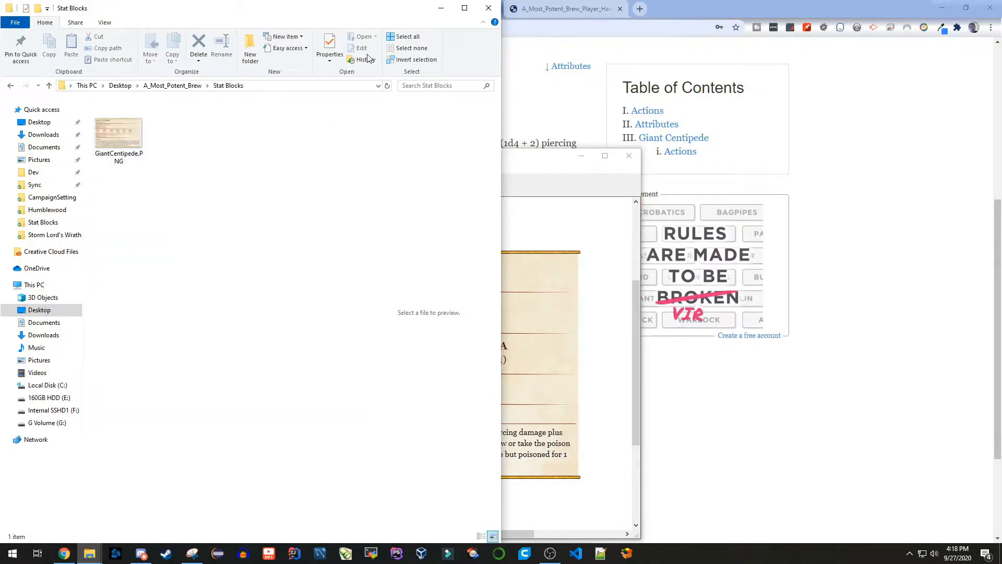
{"action": "left_click", "coordinate": [441, 8]}
Step: Search the roll20 compendium for "giant rat" and open the Giant Rat page at its stat block
{"action": "left_click", "coordinate": [160, 132]}
{"action": "scroll", "coordinate": [373, 174], "scroll_direction": "up", "scroll_amount": 5}
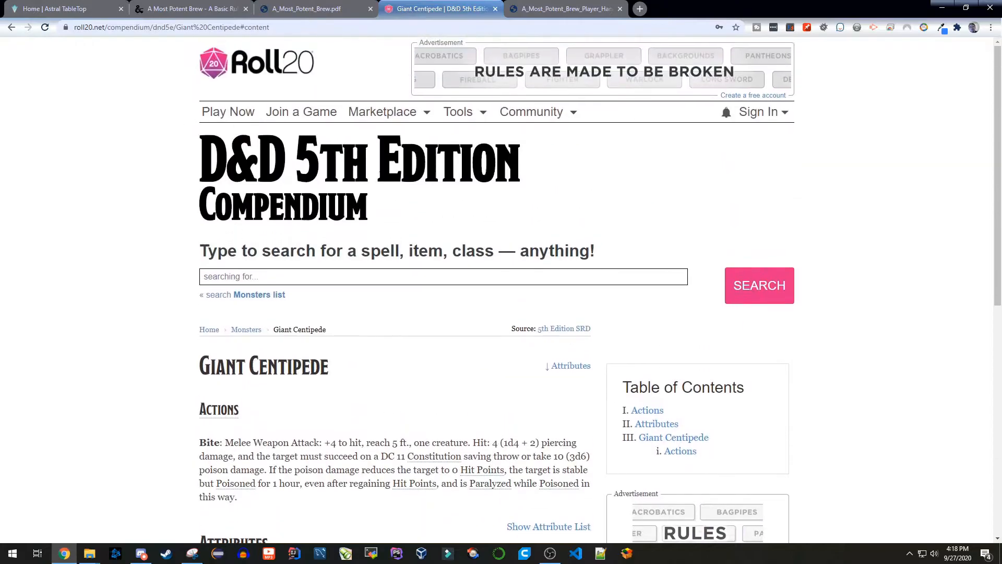
{"action": "left_click", "coordinate": [257, 275]}
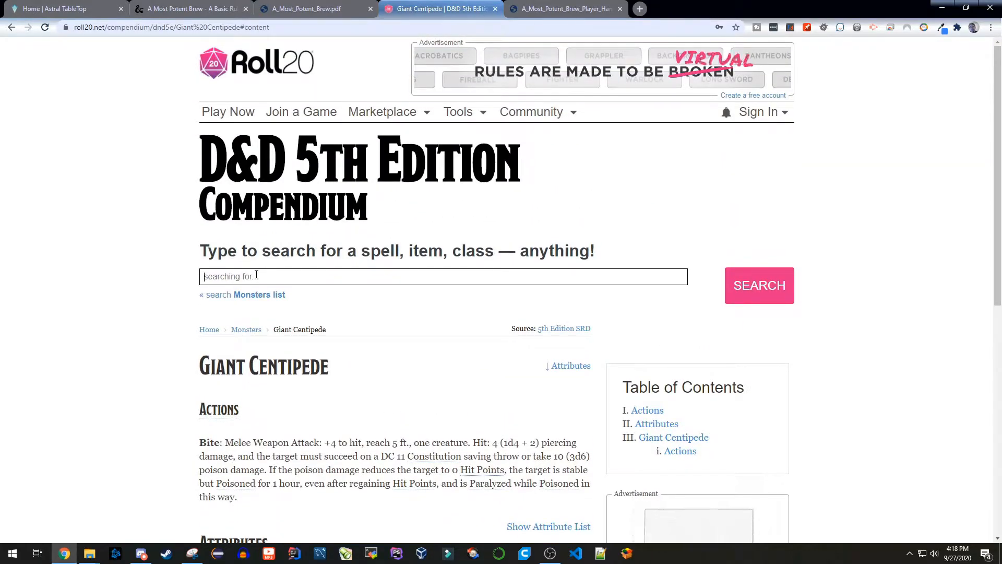
{"action": "type", "text": "gaant r"}
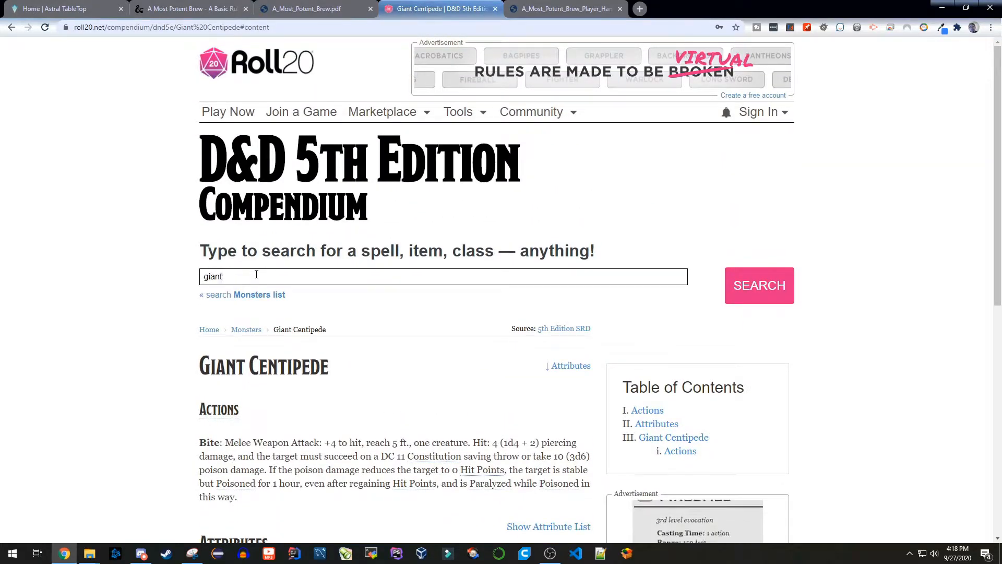
{"action": "type", "text": "at"}
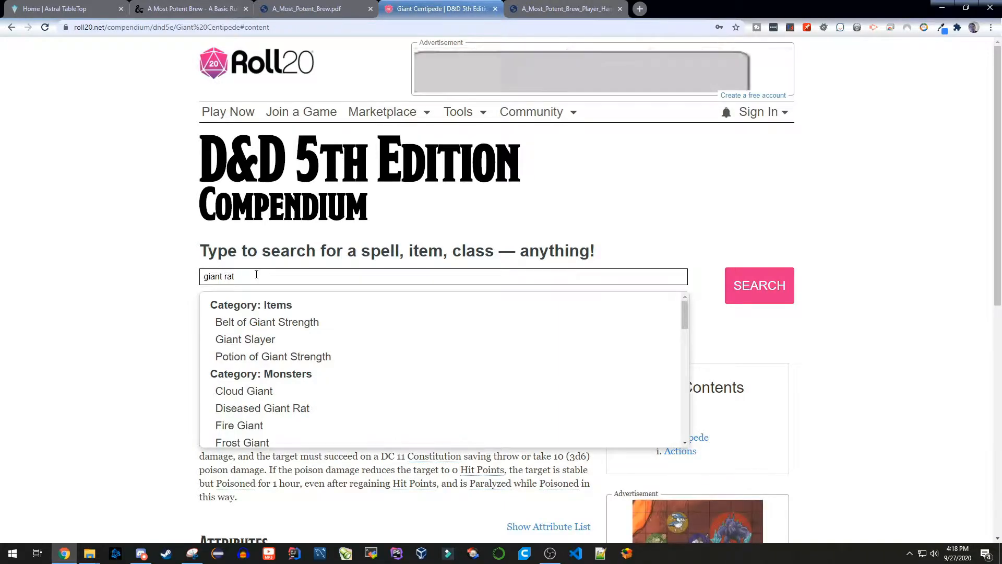
{"action": "left_click", "coordinate": [246, 341]}
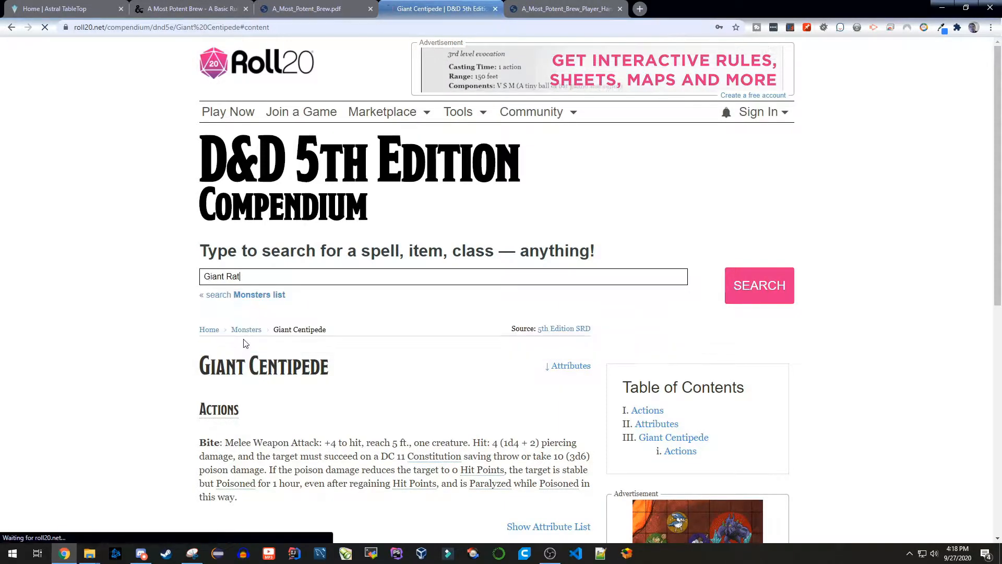
{"action": "scroll", "coordinate": [176, 376], "scroll_direction": "down", "scroll_amount": 3}
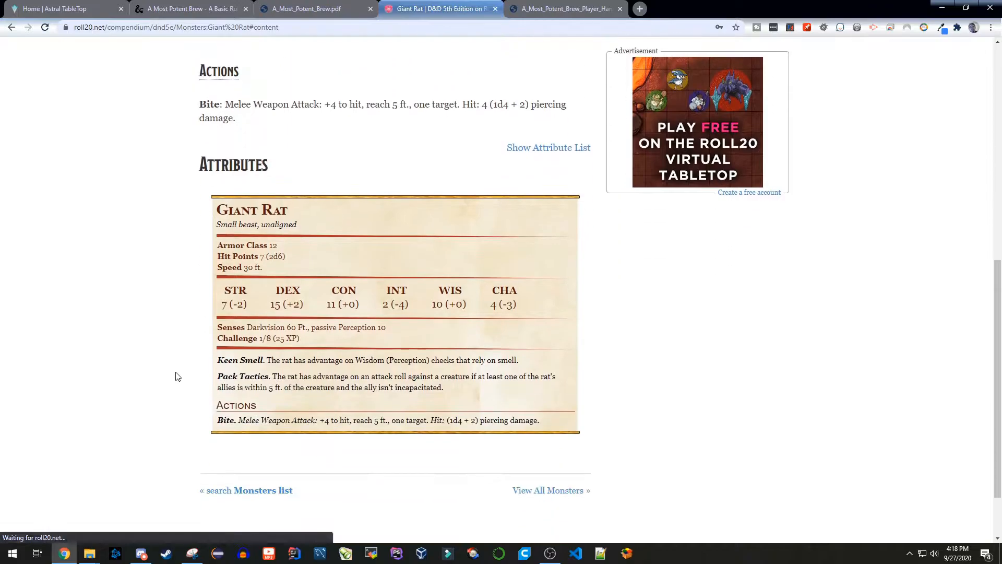
Step: Capture the Giant Rat stat block from the compendium page as a new snip in Snipping Tool
{"action": "left_click", "coordinate": [193, 554]}
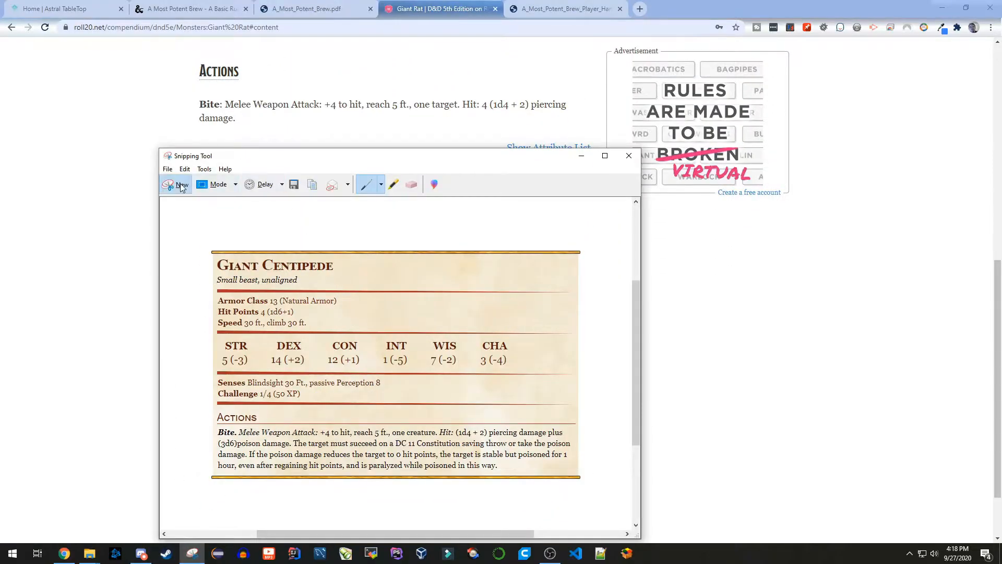
{"action": "left_click", "coordinate": [178, 184]}
{"action": "left_click_drag", "start_coordinate": [585, 191], "coordinate": [208, 439]}
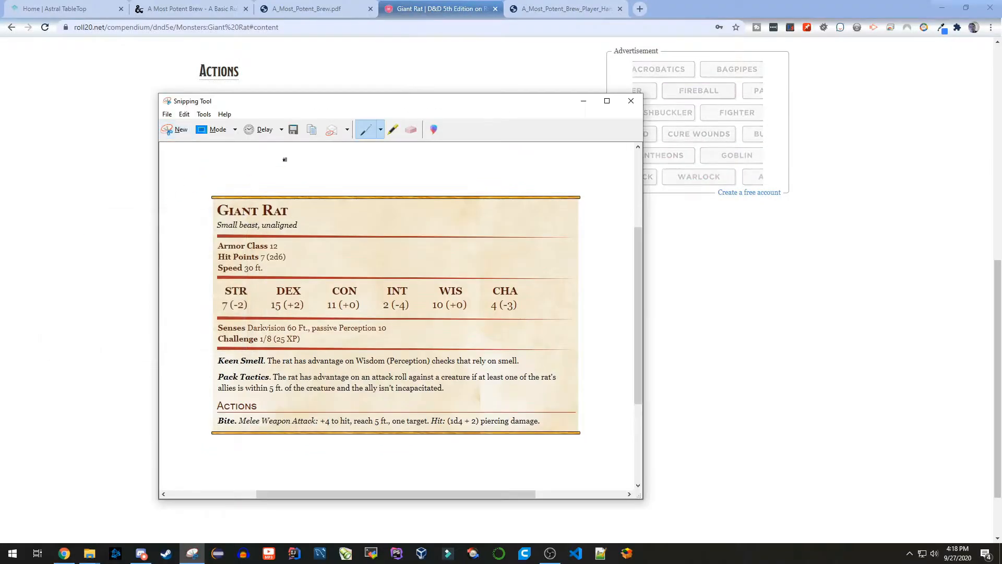
{"action": "left_click", "coordinate": [312, 132]}
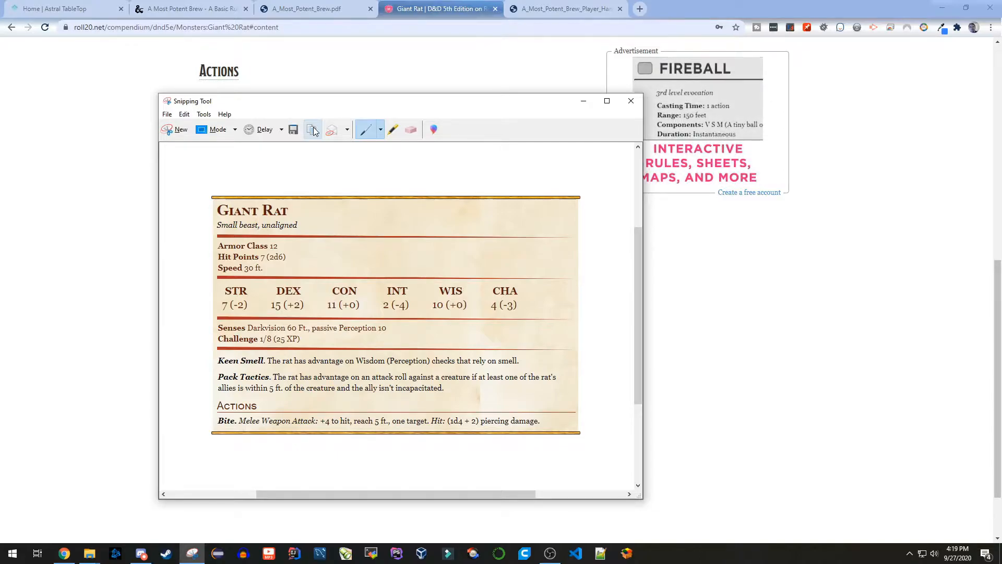
Step: Save the rat snip as a PNG named GiantRat in the Stat Blocks folder
{"action": "left_click", "coordinate": [294, 130]}
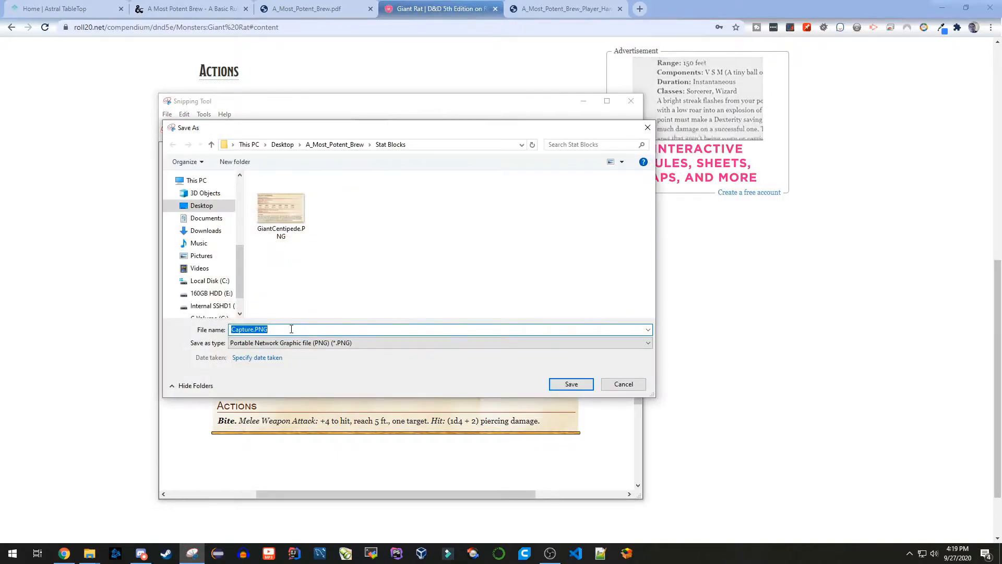
{"action": "type", "text": "GiantRat"}
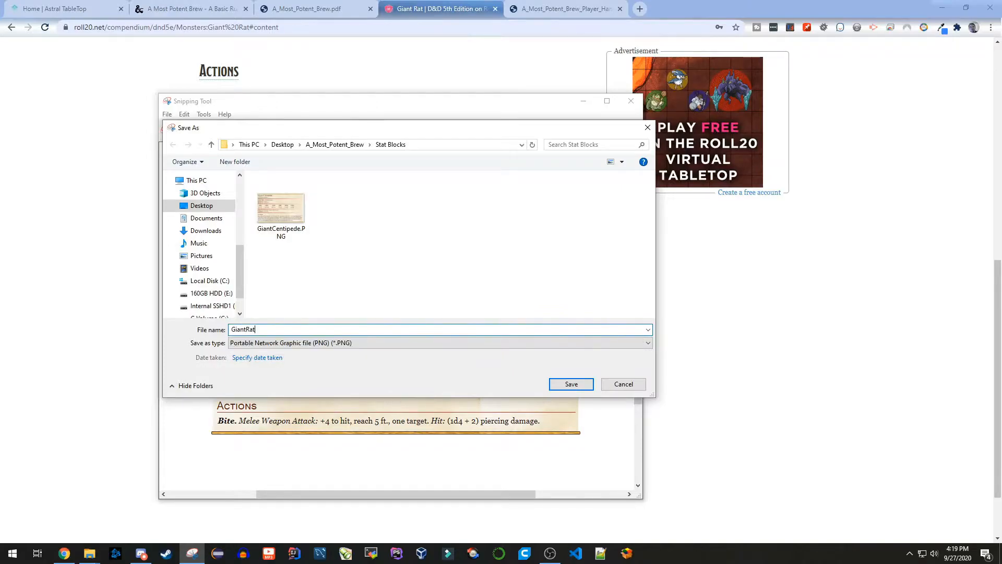
{"action": "key", "text": "Return"}
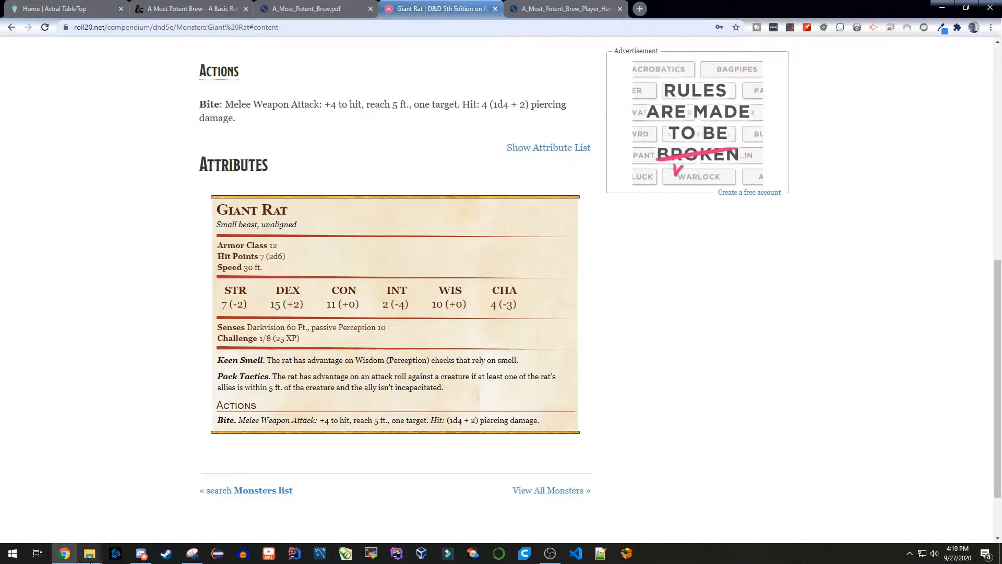
Step: Look in the Stat Blocks folder for the saved Giant Rat image and return to the browser
{"action": "mouse_move", "coordinate": [92, 558]}
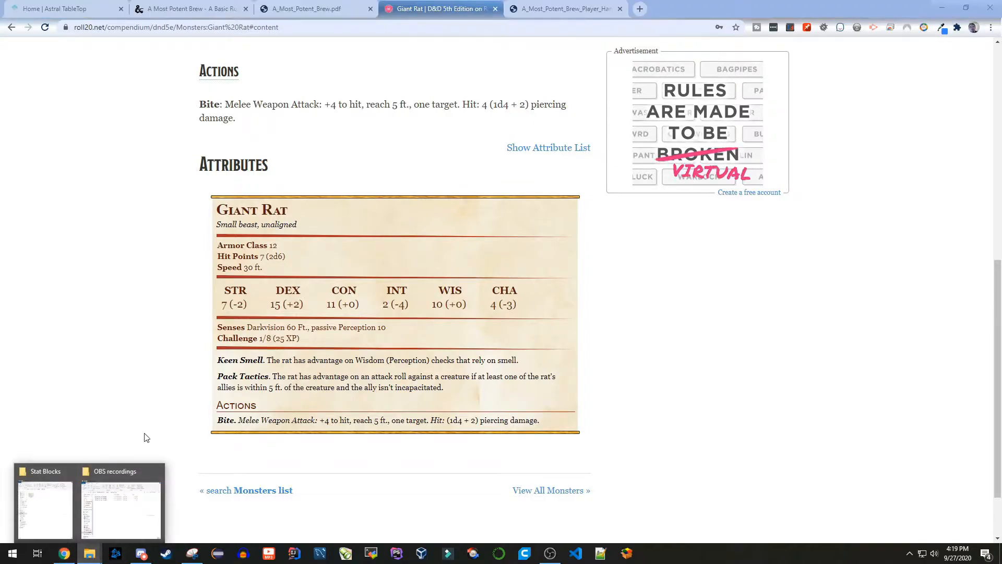
{"action": "left_click", "coordinate": [45, 499]}
{"action": "left_click", "coordinate": [668, 275]}
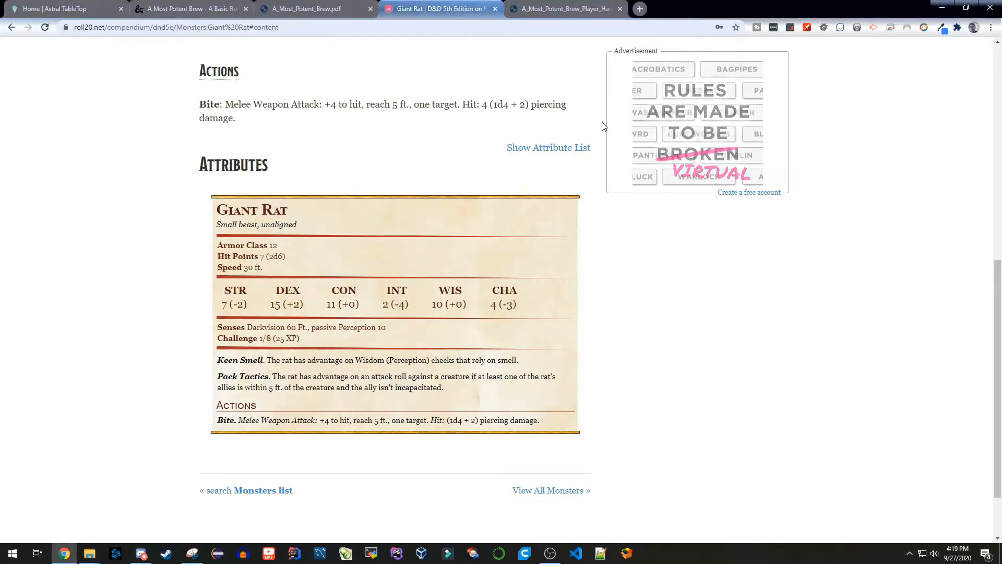
Step: Capture the Giant Inferno Spider stat block on the last page of A_Most_Potent_Brew.pdf as a new snip
{"action": "left_click", "coordinate": [554, 8]}
{"action": "left_click", "coordinate": [318, 5]}
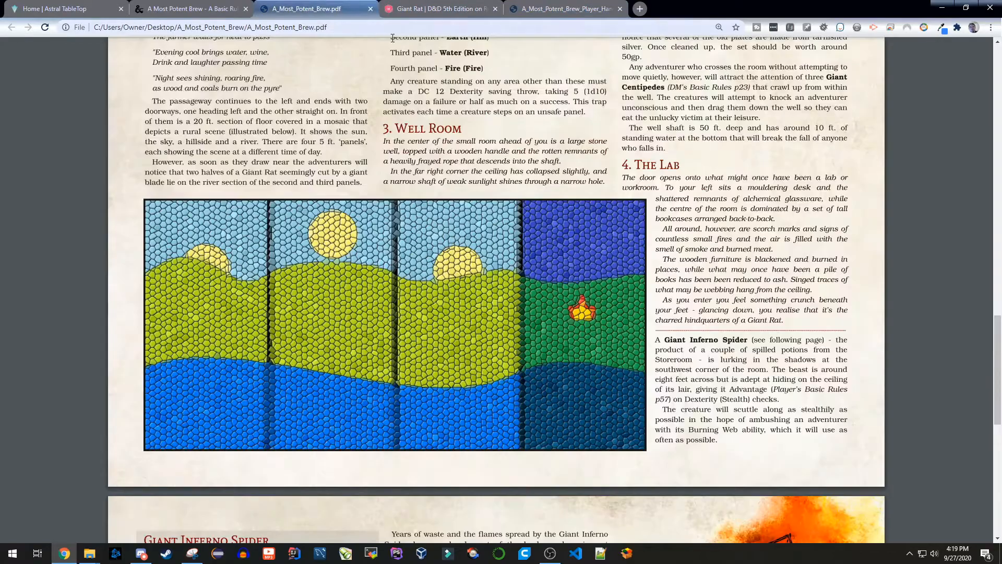
{"action": "scroll", "coordinate": [509, 231], "scroll_direction": "up", "scroll_amount": 1}
{"action": "scroll", "coordinate": [509, 231], "scroll_direction": "down", "scroll_amount": 4}
{"action": "scroll", "coordinate": [509, 231], "scroll_direction": "down", "scroll_amount": 6}
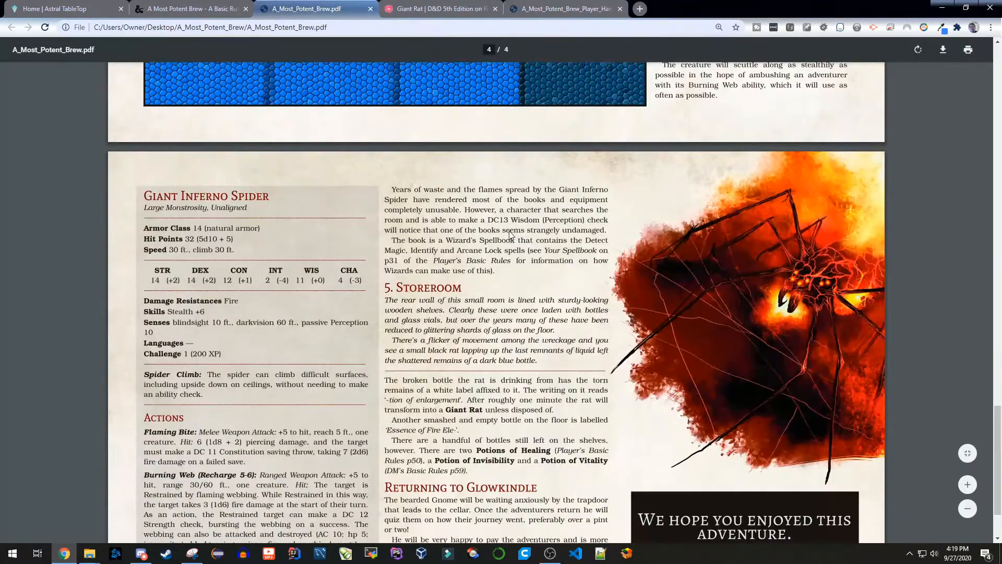
{"action": "left_click", "coordinate": [193, 555]}
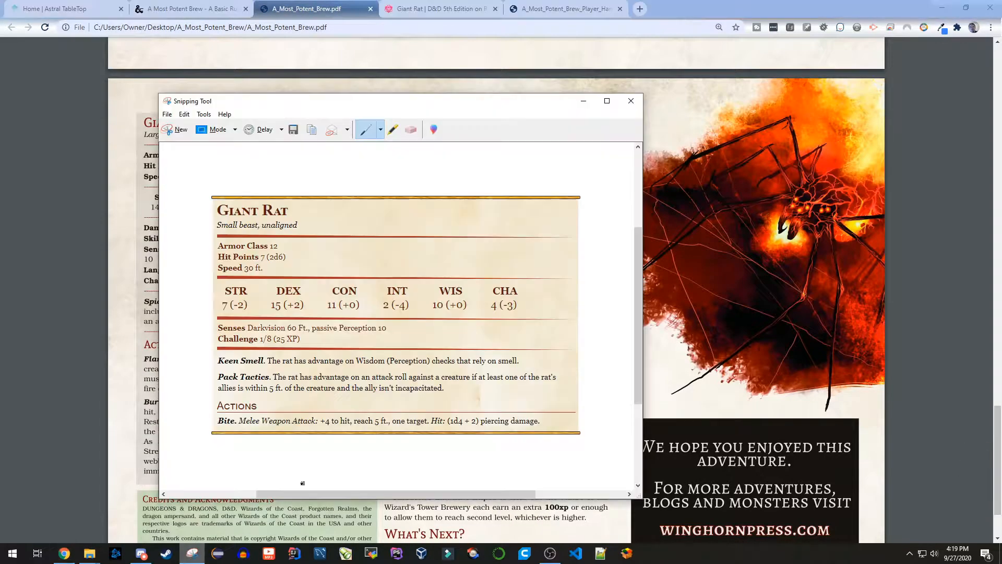
{"action": "left_click", "coordinate": [180, 130]}
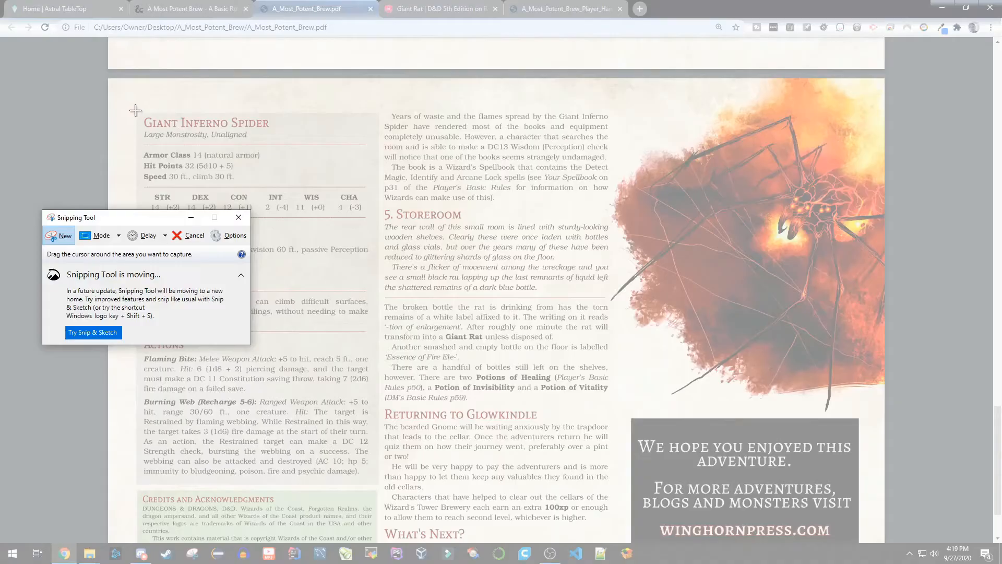
{"action": "left_click_drag", "start_coordinate": [137, 113], "coordinate": [381, 486]}
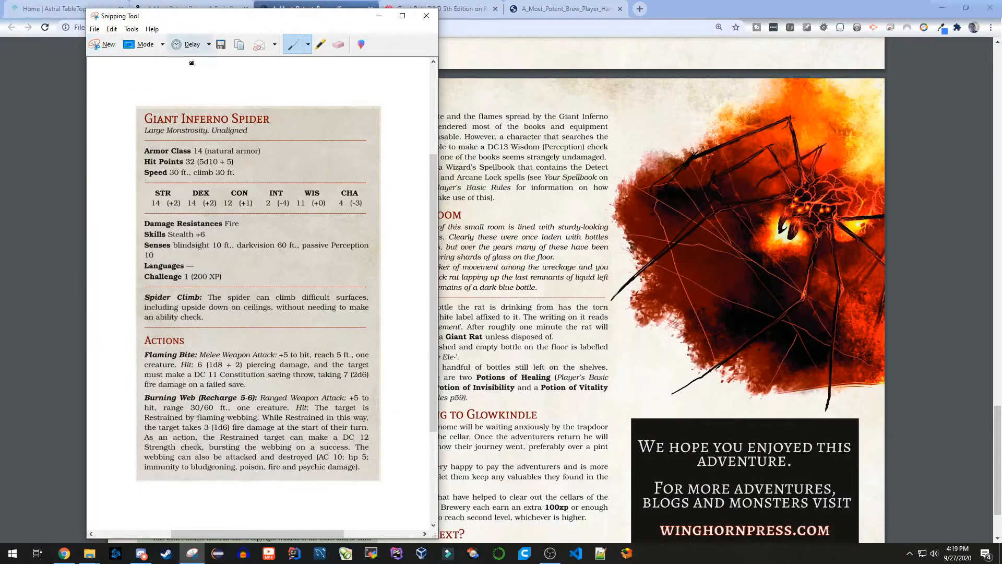
Step: Save the spider snip as a PNG named InfernoSpider in the Stat Blocks folder
{"action": "left_click", "coordinate": [221, 44]}
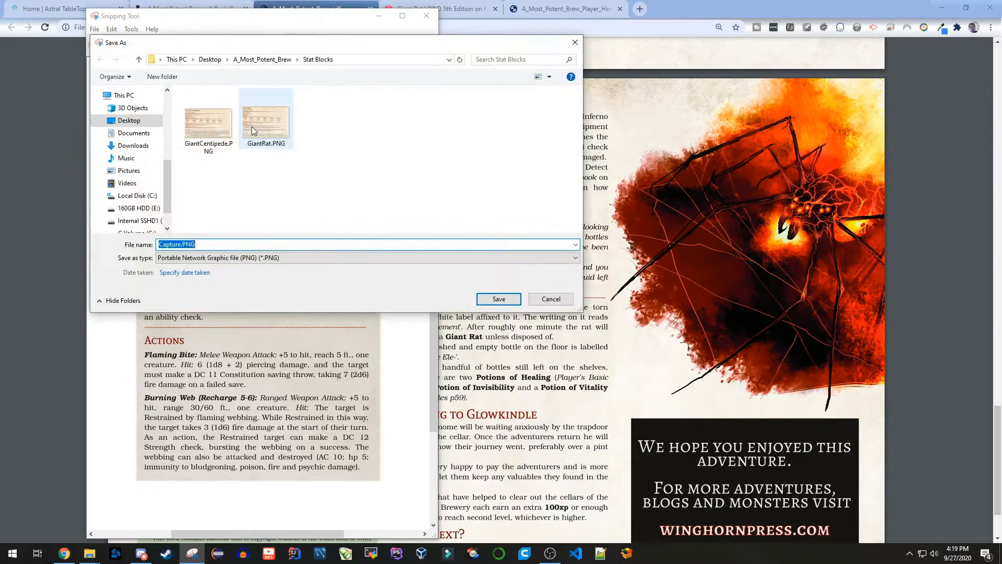
{"action": "type", "text": "InfernoSpider"}
{"action": "key", "text": "Return"}
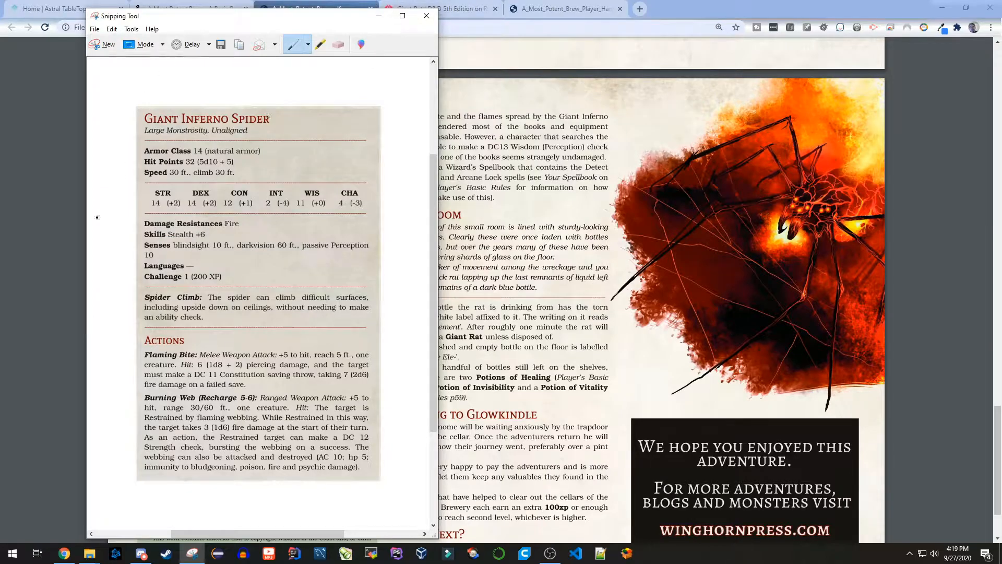
Step: Return to the adventure PDF, then bring up the Stat Blocks folder to check the saved stat block images
{"action": "left_click", "coordinate": [55, 212]}
{"action": "scroll", "coordinate": [335, 255], "scroll_direction": "down", "scroll_amount": 2}
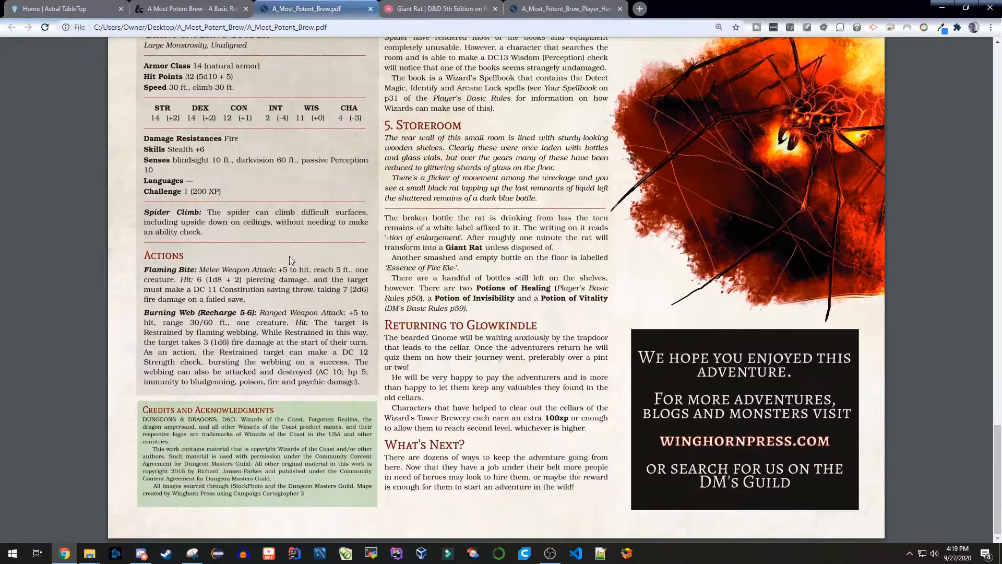
{"action": "left_click", "coordinate": [89, 554]}
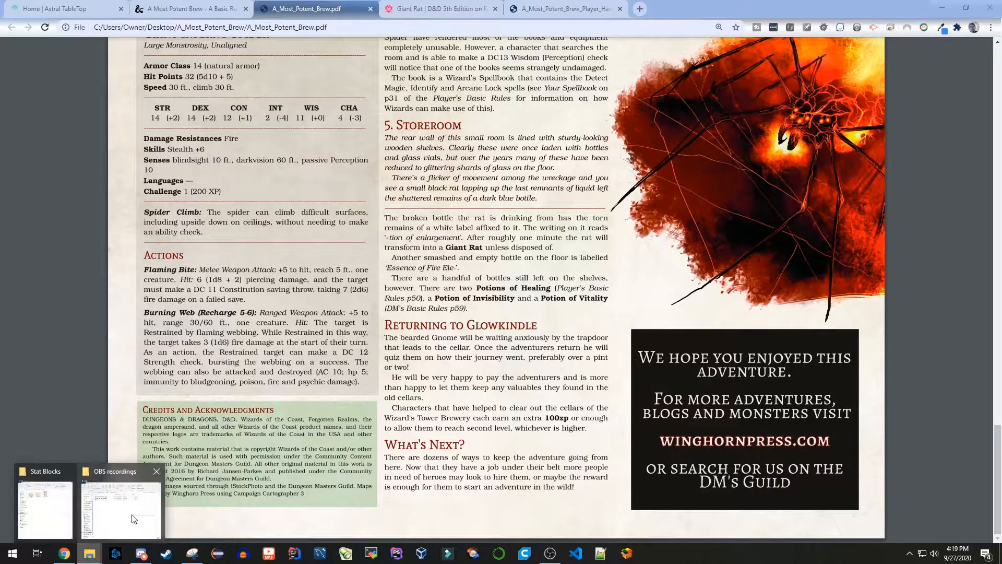
{"action": "left_click", "coordinate": [58, 514]}
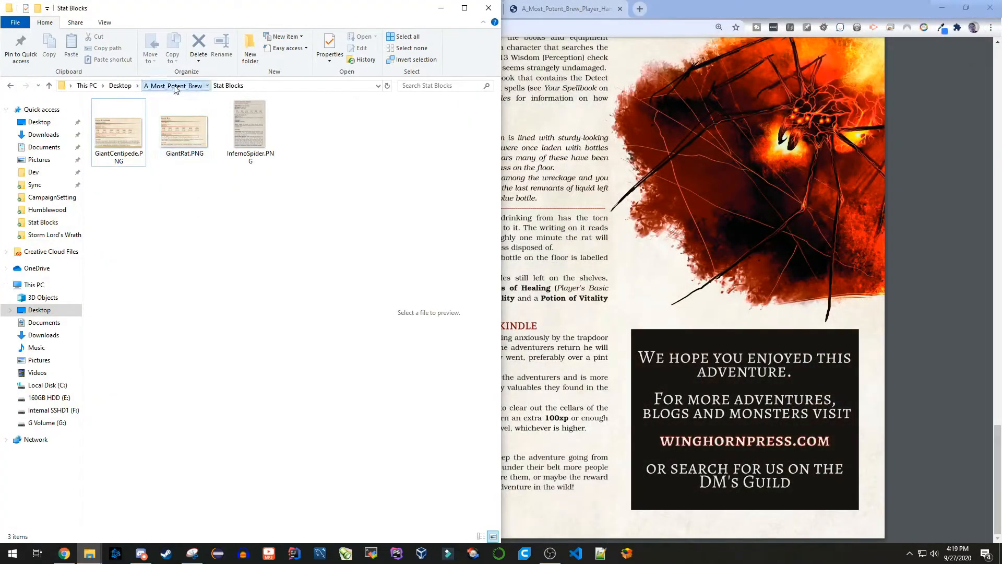
Step: Move A_Most_Potent_Brew_Map.pdf from the A_Most_Potent_Brew folder into its Maps subfolder and open that subfolder
{"action": "left_click", "coordinate": [184, 86]}
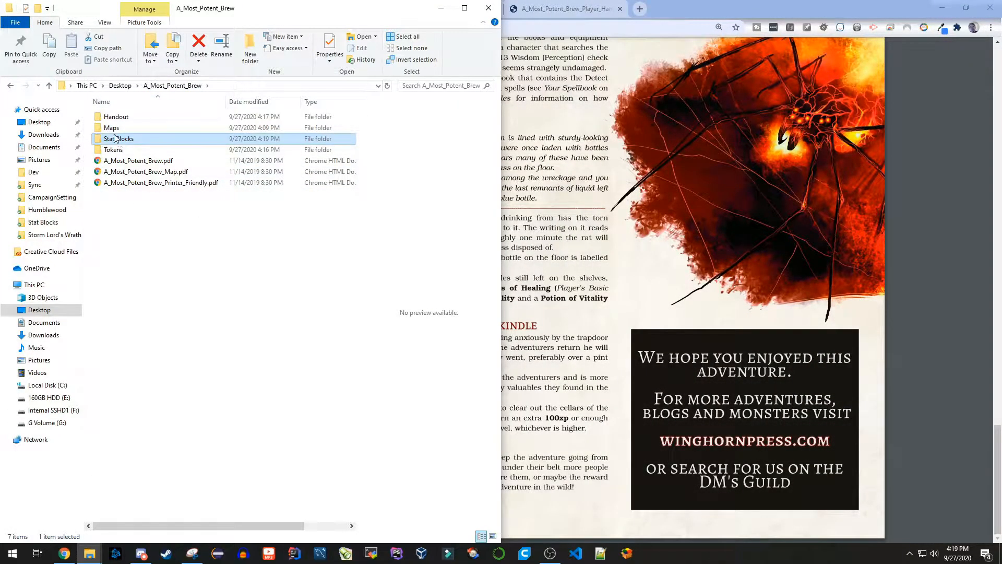
{"action": "left_click", "coordinate": [529, 321]}
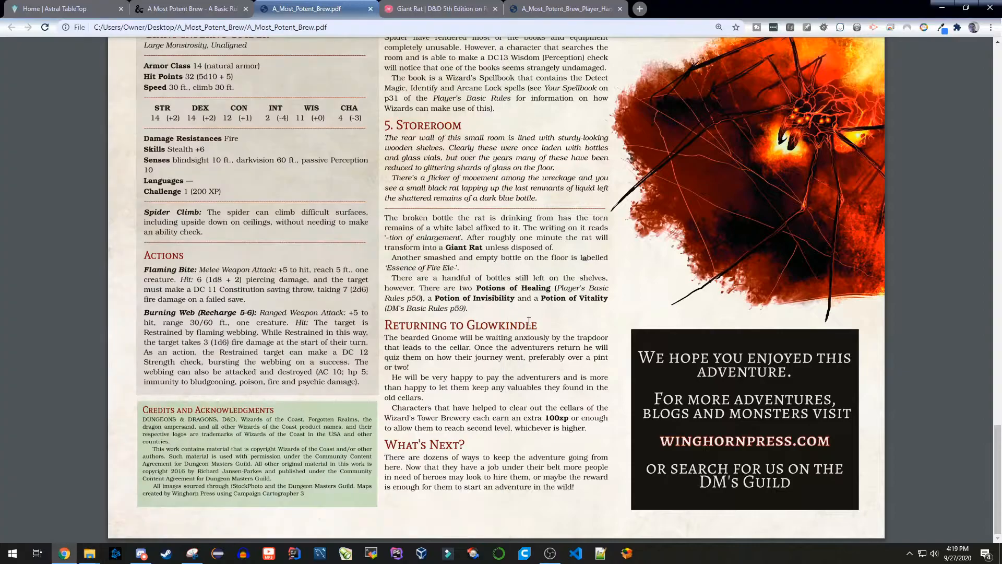
{"action": "left_click", "coordinate": [90, 553]}
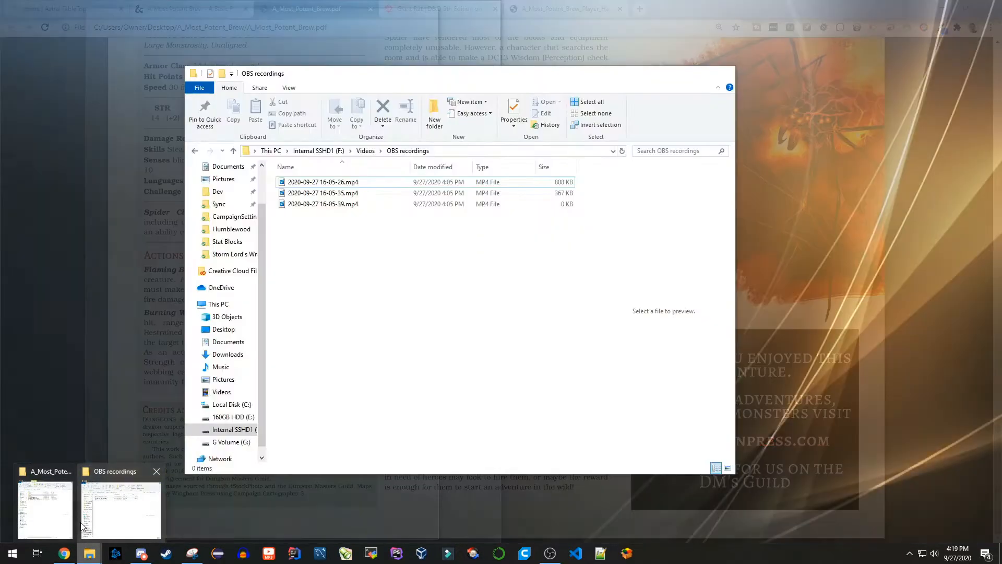
{"action": "left_click", "coordinate": [68, 516]}
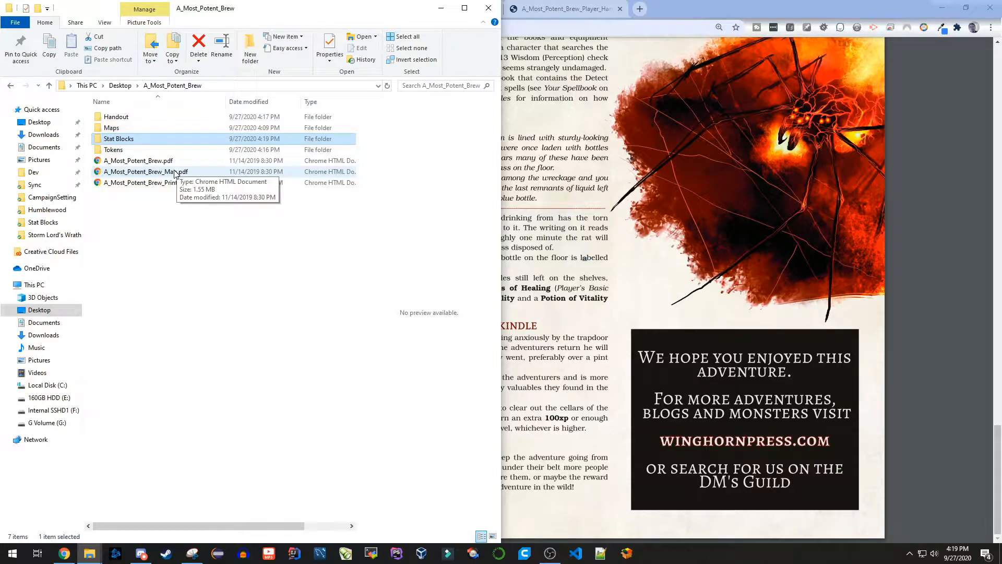
{"action": "left_click", "coordinate": [176, 173]}
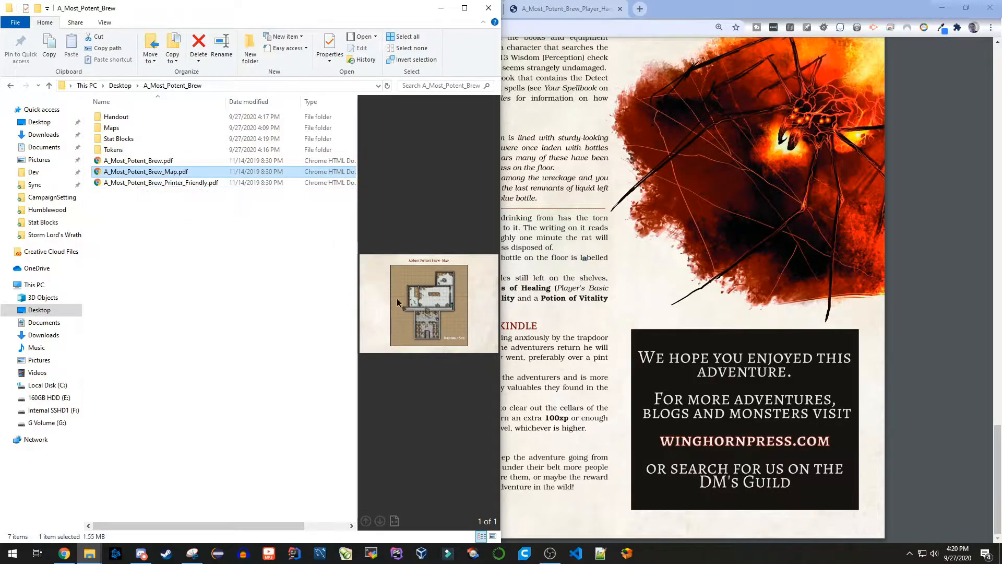
{"action": "left_click_drag", "start_coordinate": [119, 173], "coordinate": [121, 130]}
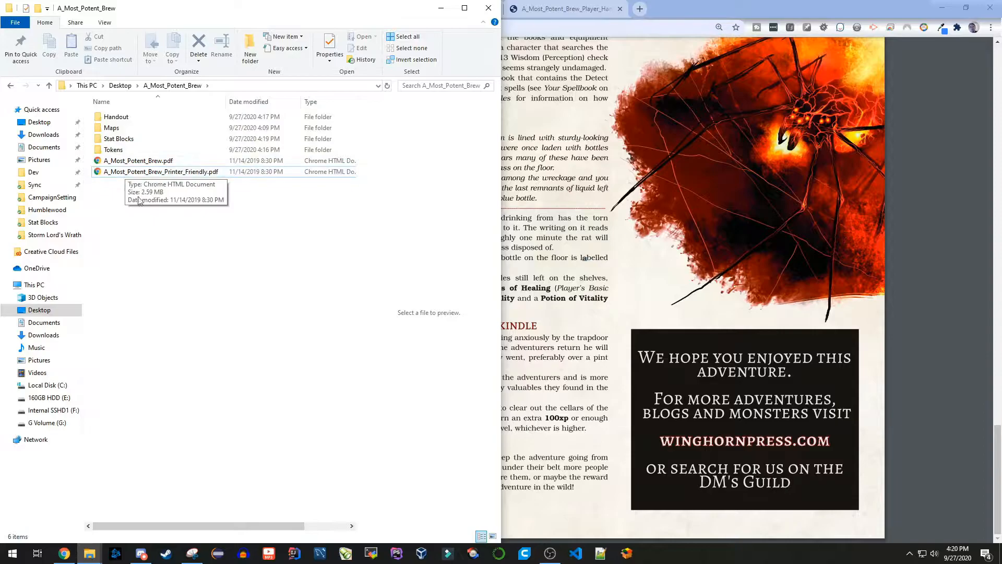
{"action": "left_click", "coordinate": [112, 131]}
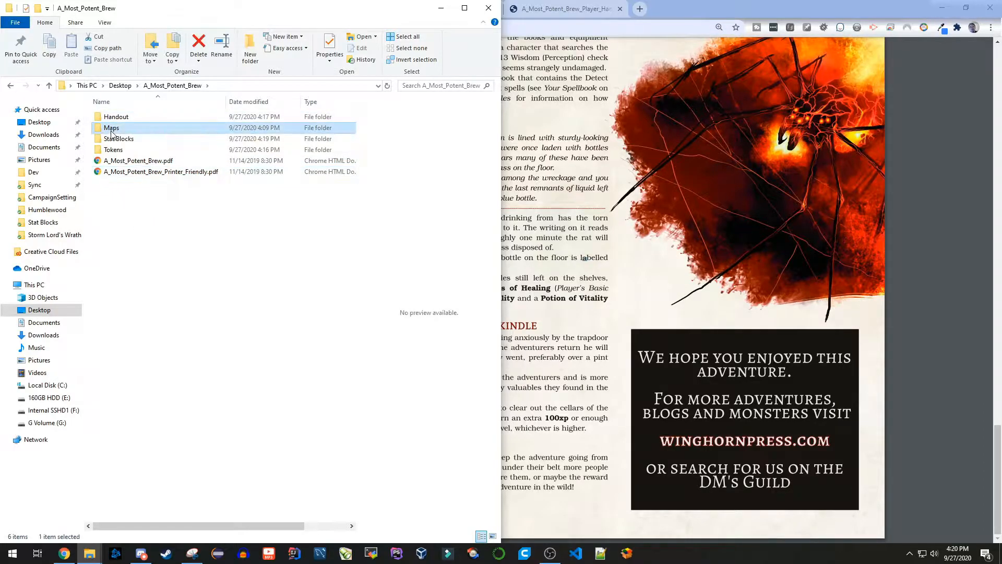
{"action": "double_click", "coordinate": [112, 131]}
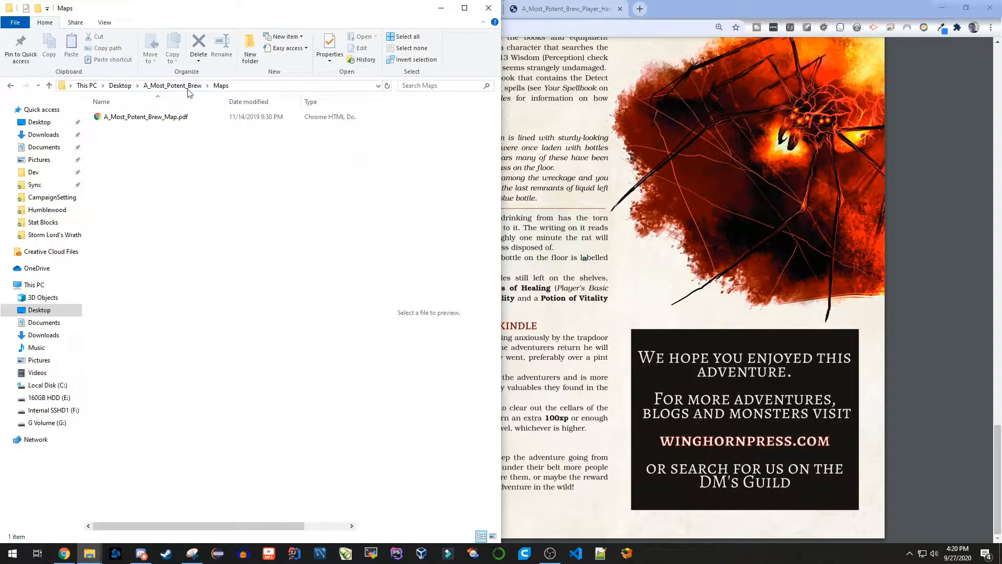
Step: Switch to Astral TableTop in the browser and start a new game from scratch named "A Most Potent Brew 2"
{"action": "left_click", "coordinate": [650, 3]}
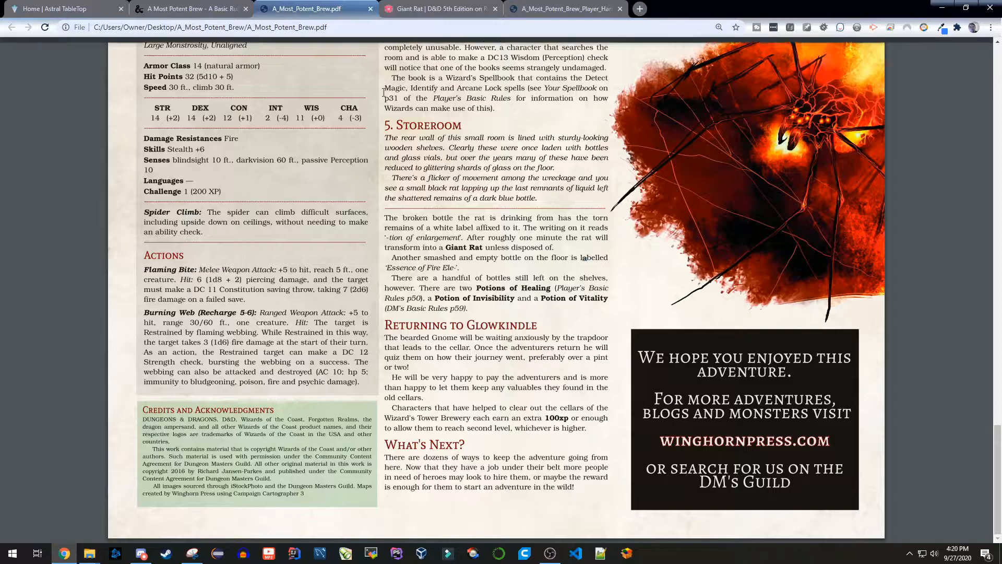
{"action": "left_click", "coordinate": [70, 11]}
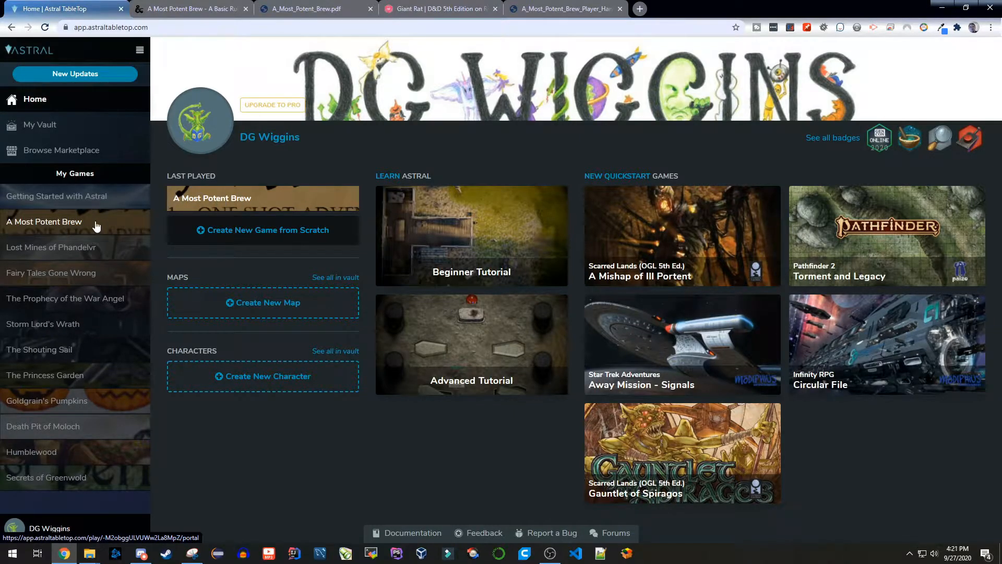
{"action": "left_click", "coordinate": [250, 233]}
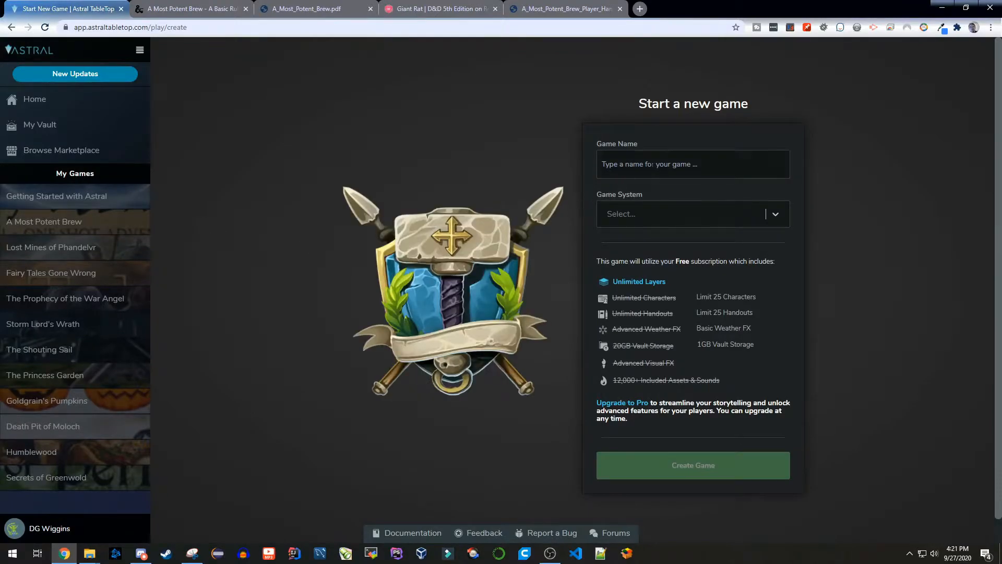
{"action": "left_click", "coordinate": [640, 172]}
{"action": "type", "text": "A Most Potent Brew 2"}
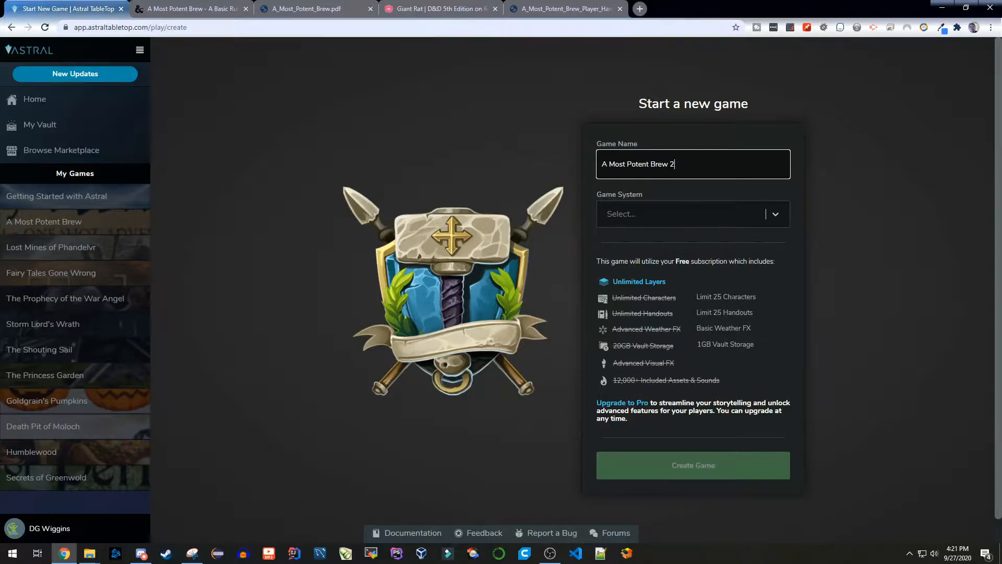
Step: Set the game system to Dungeons & Dragons 5th Edition and create the game
{"action": "left_click", "coordinate": [780, 209]}
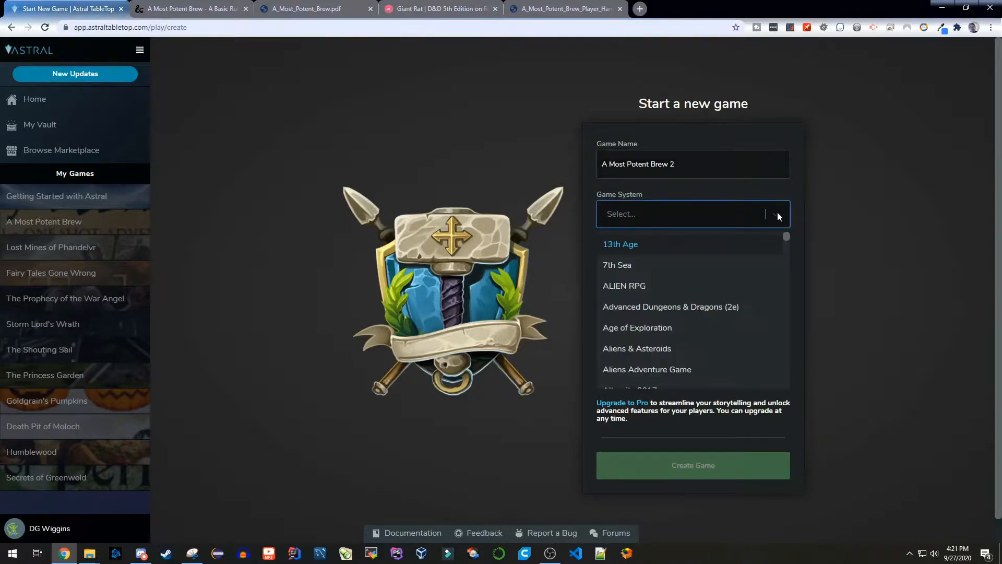
{"action": "type", "text": "5e"}
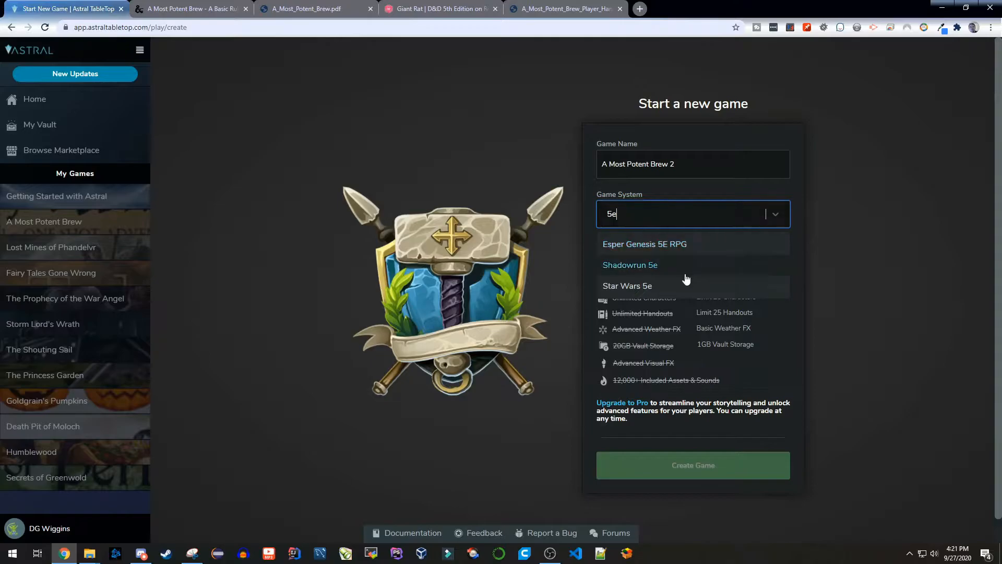
{"action": "key", "text": "BackSpace"}
{"action": "type", "text": "th"}
{"action": "key", "text": "Down"}
{"action": "key", "text": "Down"}
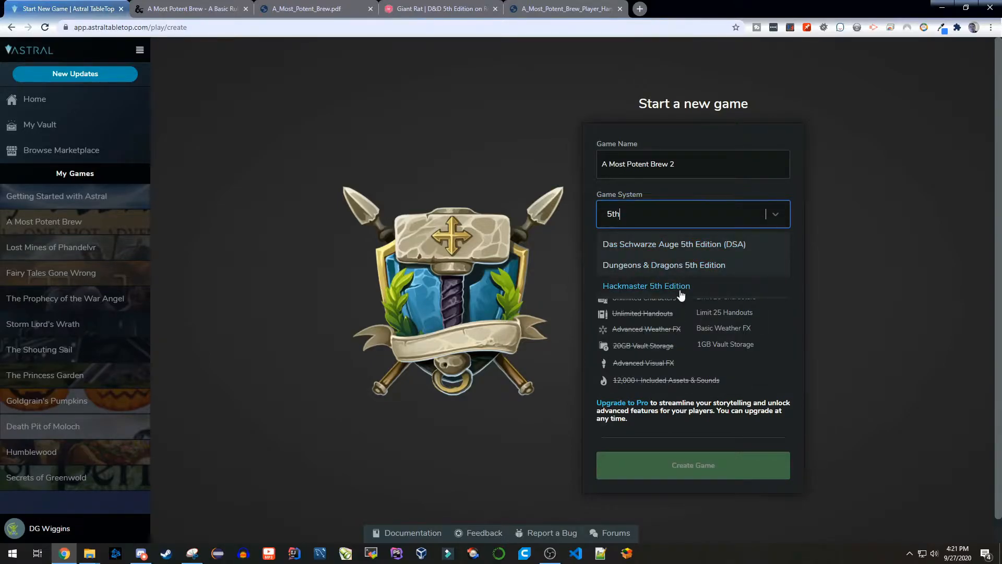
{"action": "left_click", "coordinate": [657, 270]}
{"action": "left_click", "coordinate": [718, 480]}
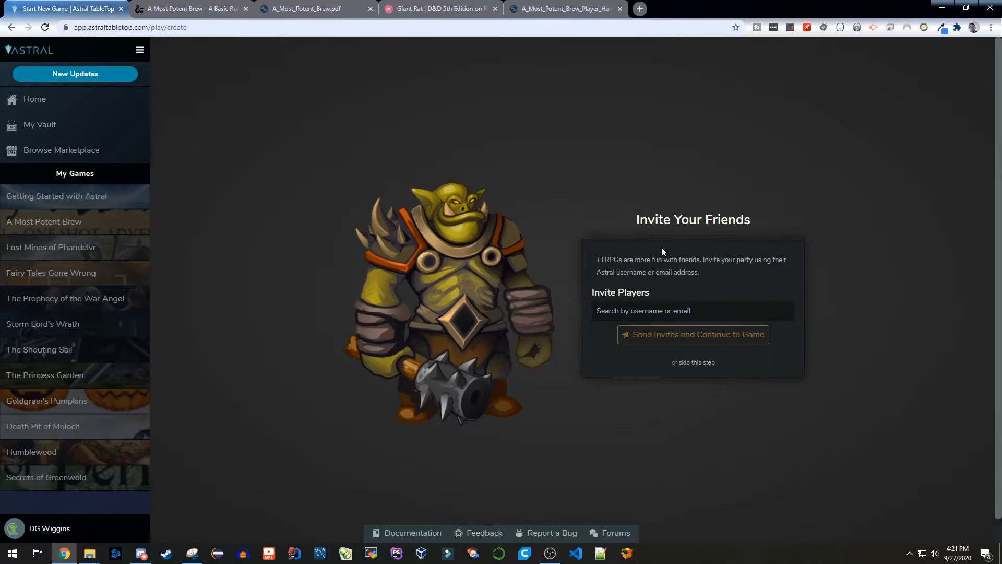
Step: Enter the new game without inviting players and add a new blank map
{"action": "left_click", "coordinate": [698, 366]}
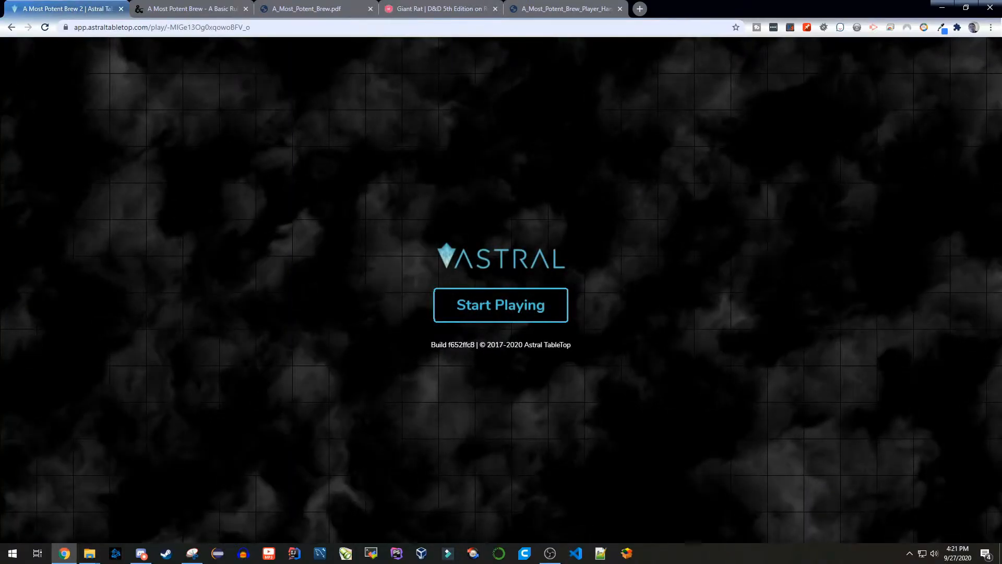
{"action": "left_click", "coordinate": [509, 304]}
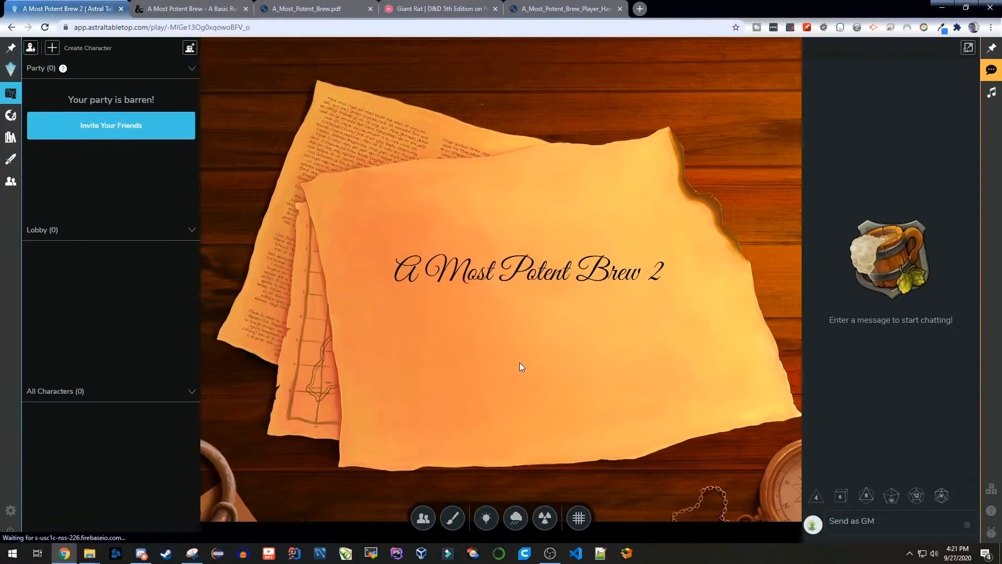
{"action": "left_click", "coordinate": [11, 116]}
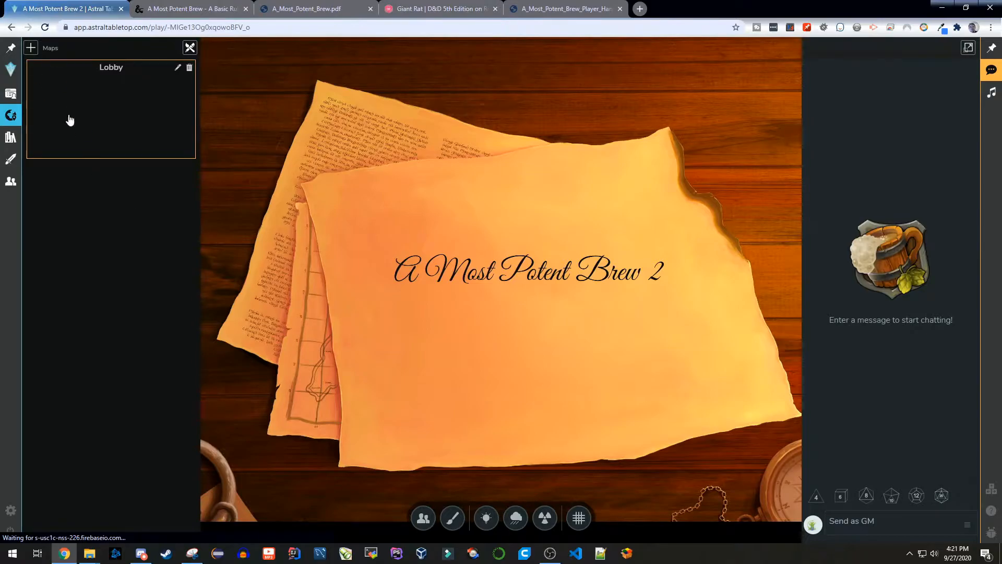
{"action": "left_click", "coordinate": [31, 48]}
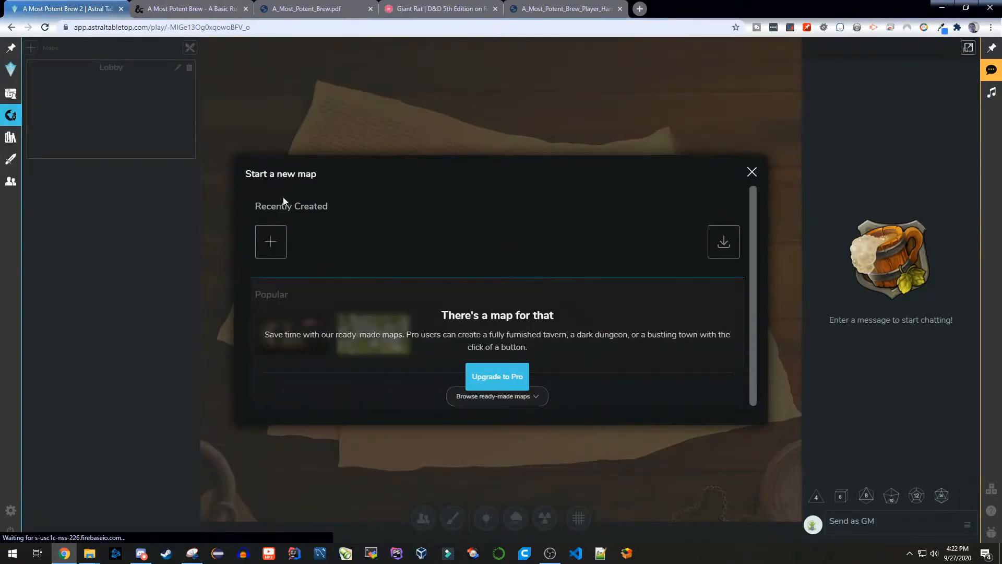
{"action": "left_click", "coordinate": [269, 241]}
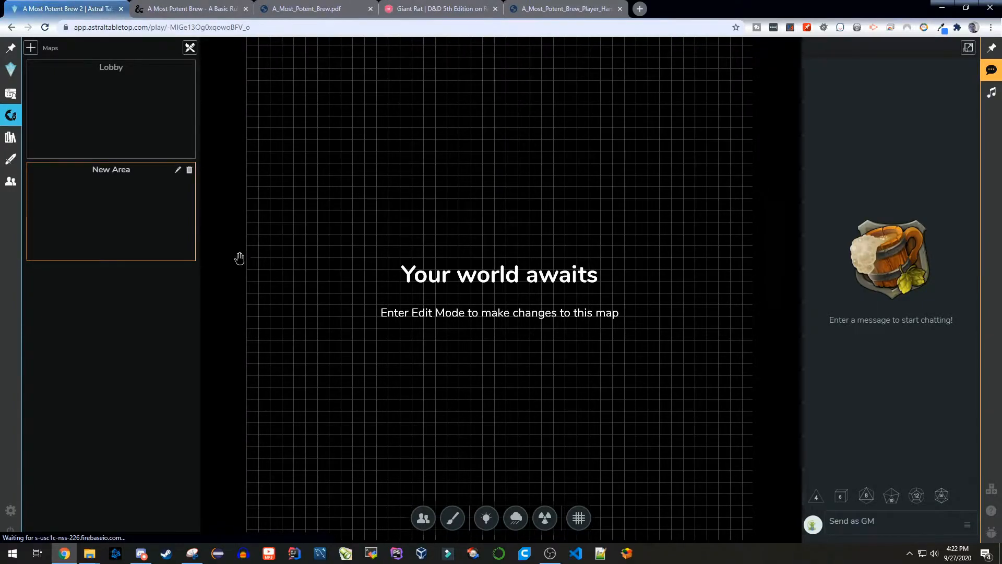
Step: Open the new map in edit mode and rename it "Bear Cellar"
{"action": "left_click", "coordinate": [386, 312]}
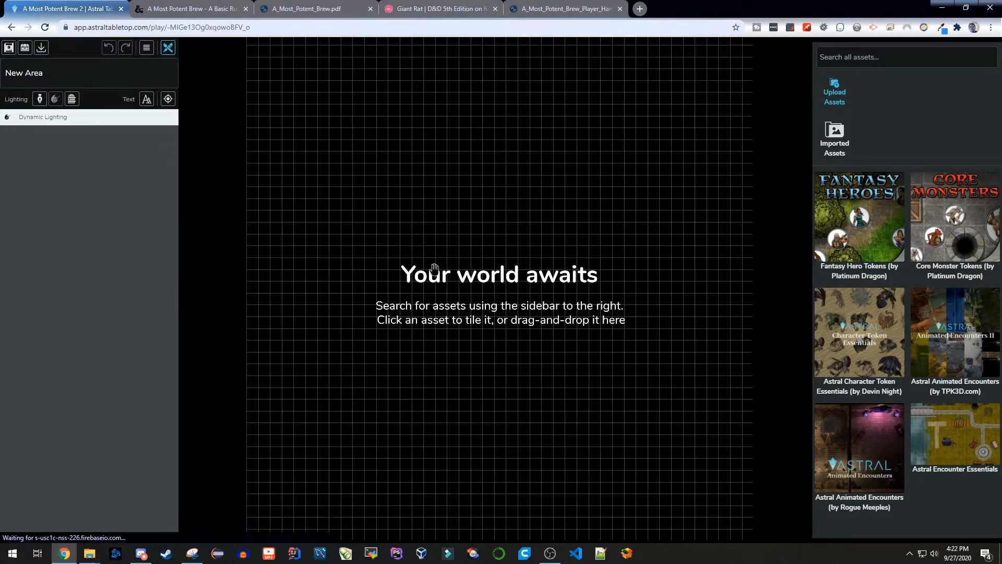
{"action": "left_click", "coordinate": [62, 72]}
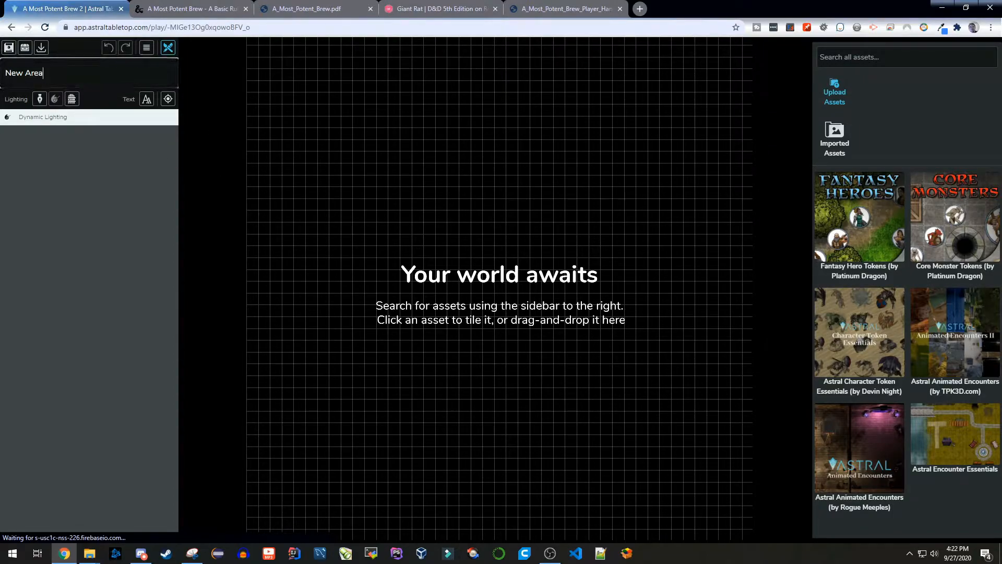
{"action": "key", "text": "ctrl+a"}
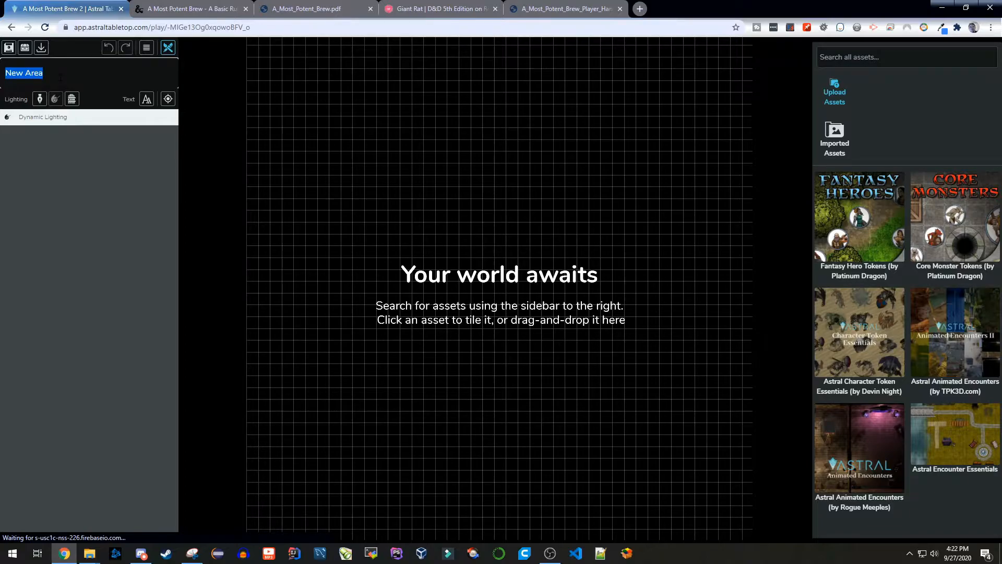
{"action": "type", "text": "Bear Cellar"}
{"action": "key", "text": "Return"}
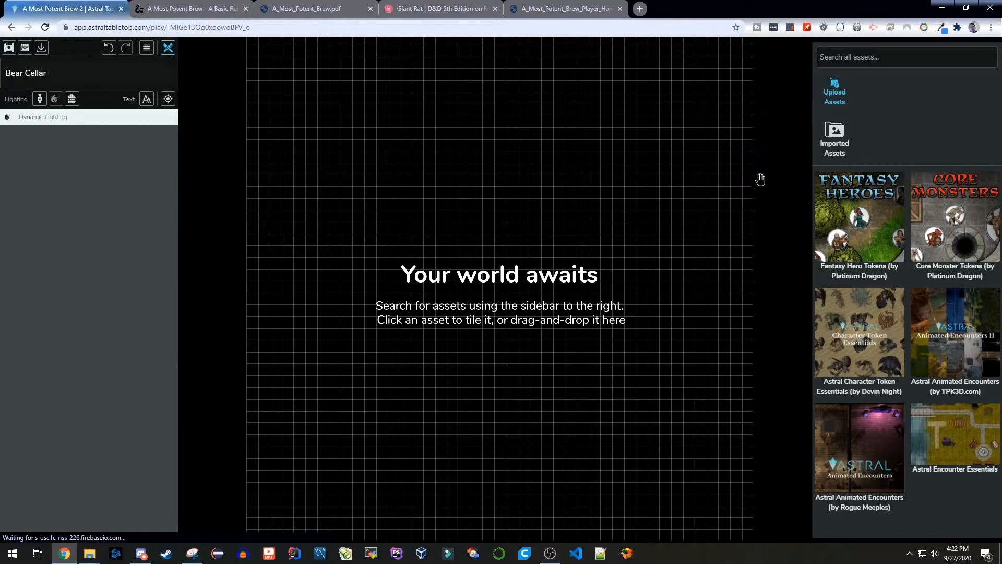
{"action": "left_click", "coordinate": [835, 91]}
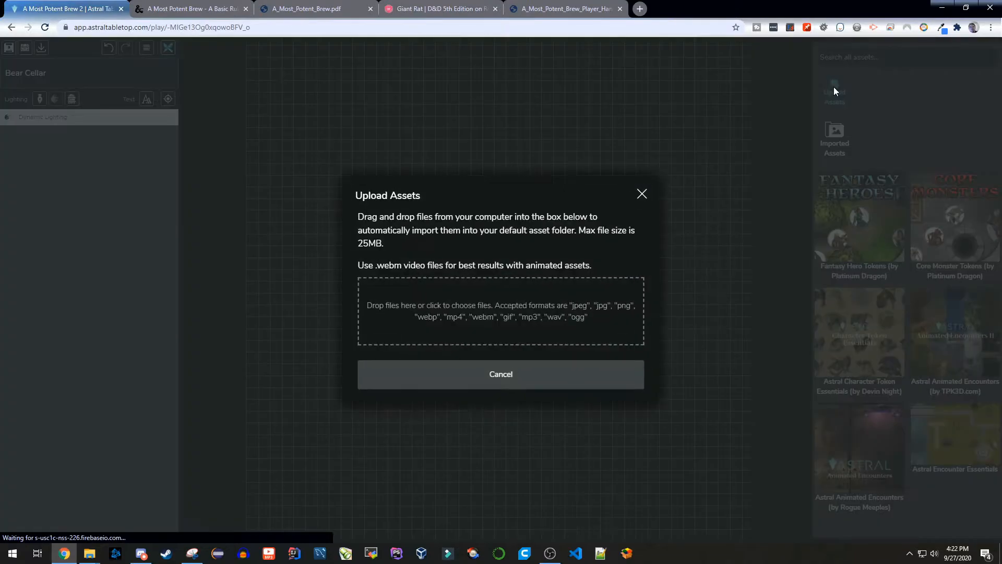
{"action": "left_click", "coordinate": [509, 315]}
{"action": "double_click", "coordinate": [133, 85]}
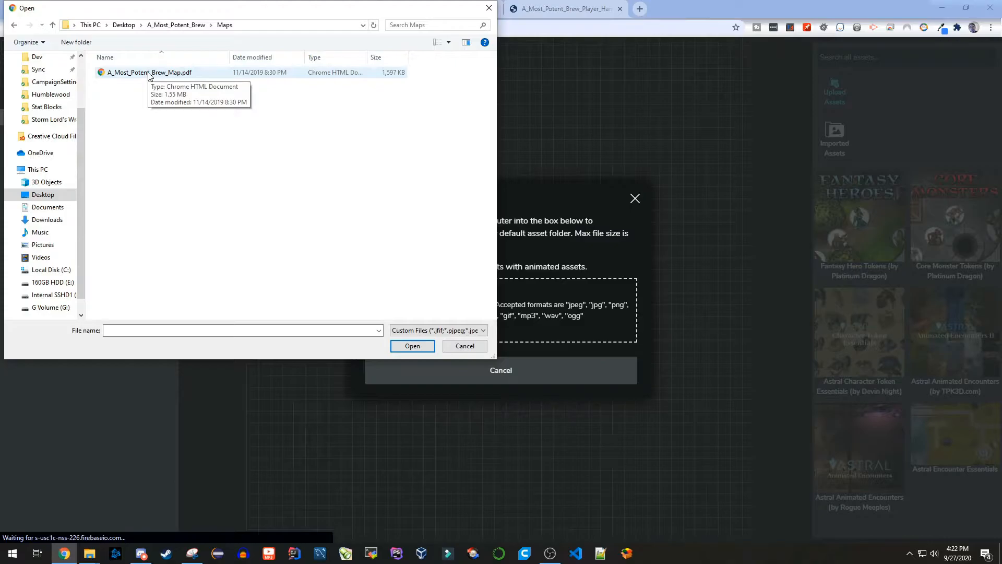
{"action": "left_click", "coordinate": [150, 75]}
{"action": "left_click_drag", "start_coordinate": [271, 13], "coordinate": [314, 56]}
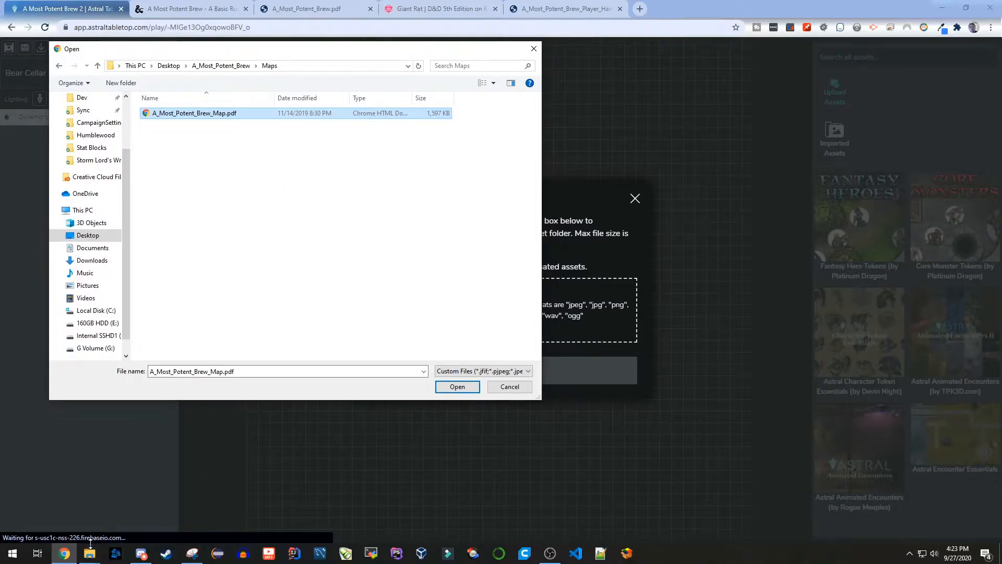
Step: Open A_Most_Potent_Brew_Map.pdf from the Maps folder in the browser and cancel the pending upload file selection
{"action": "mouse_move", "coordinate": [89, 543]}
{"action": "left_click", "coordinate": [44, 504]}
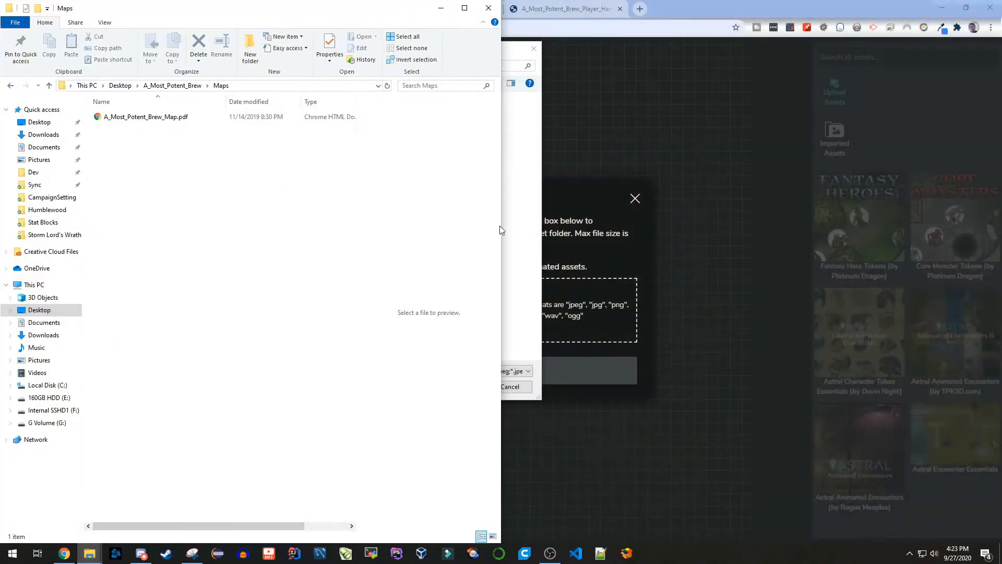
{"action": "double_click", "coordinate": [116, 121]}
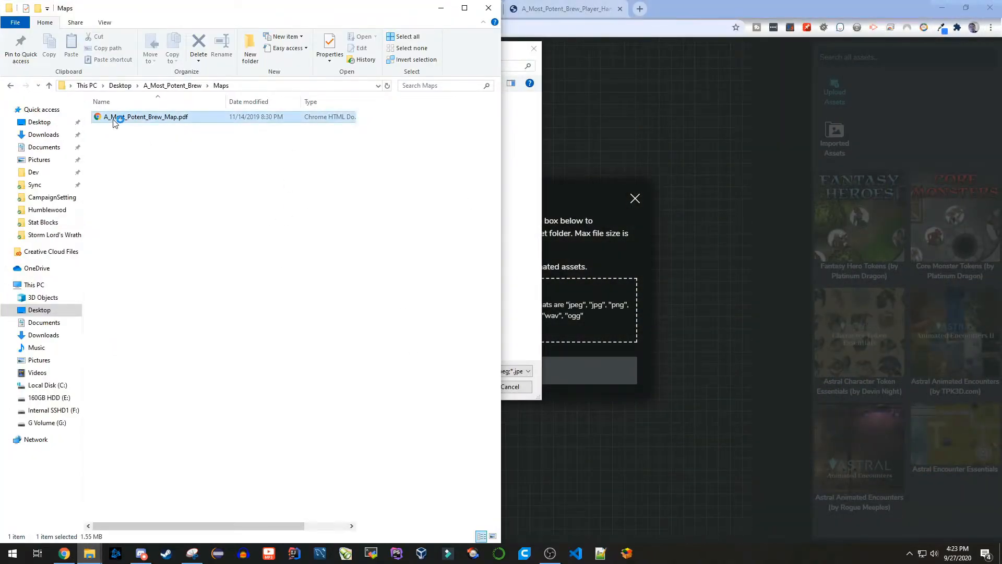
{"action": "left_click", "coordinate": [750, 88]}
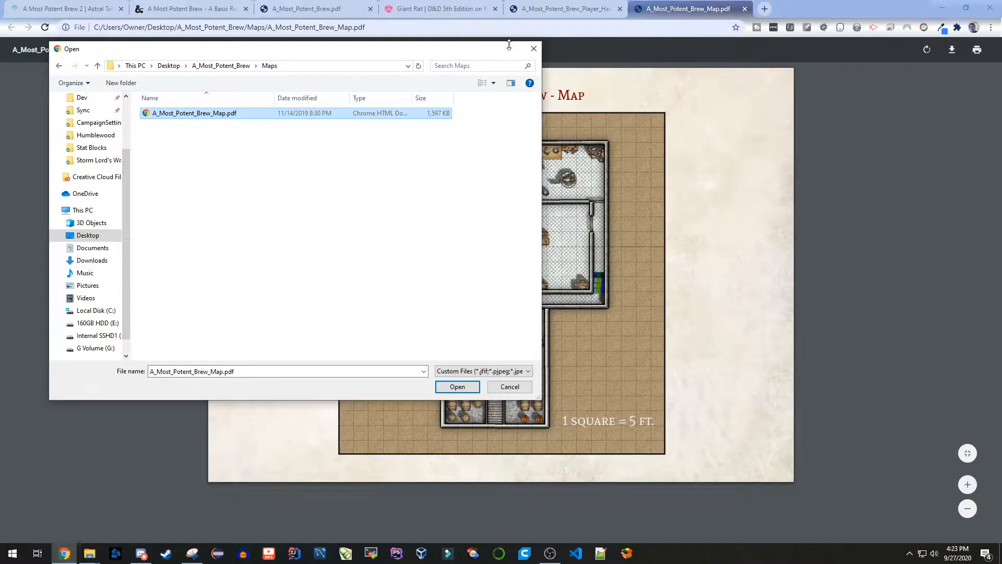
{"action": "left_click", "coordinate": [510, 386]}
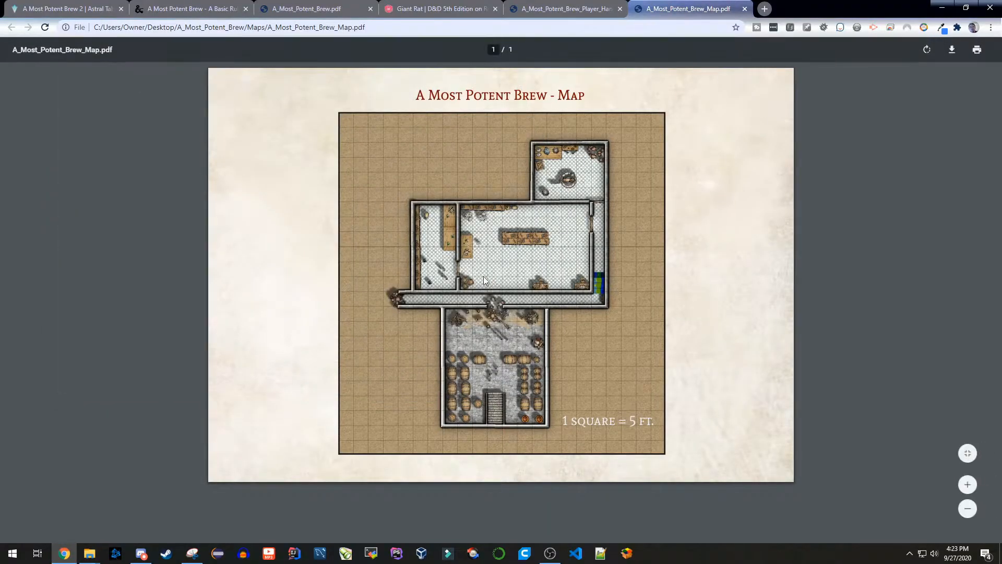
Step: Capture the dungeon floor plan in the map PDF as a new snip with the Snipping Tool, leaving out the page title
{"action": "left_click", "coordinate": [141, 554]}
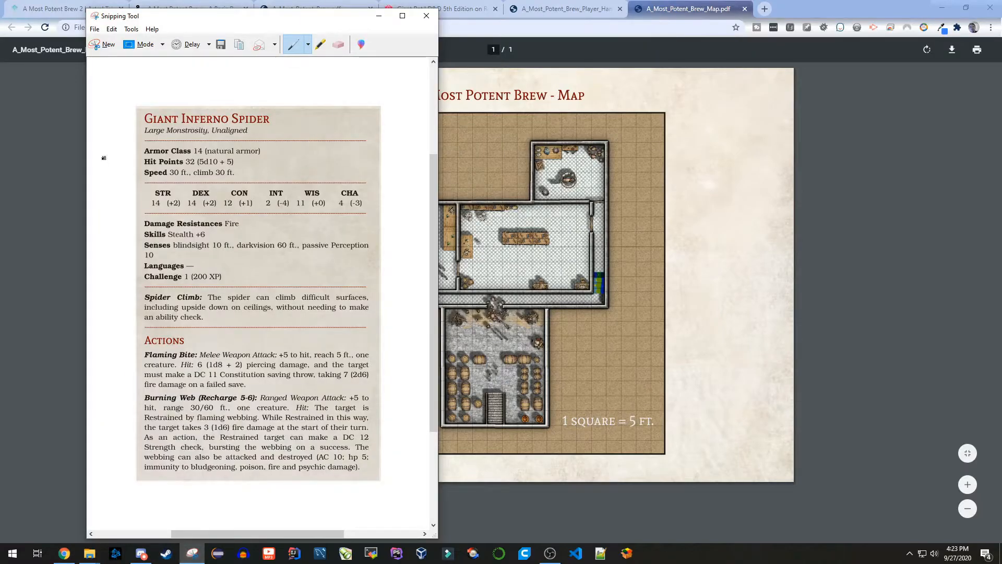
{"action": "left_click", "coordinate": [104, 44]}
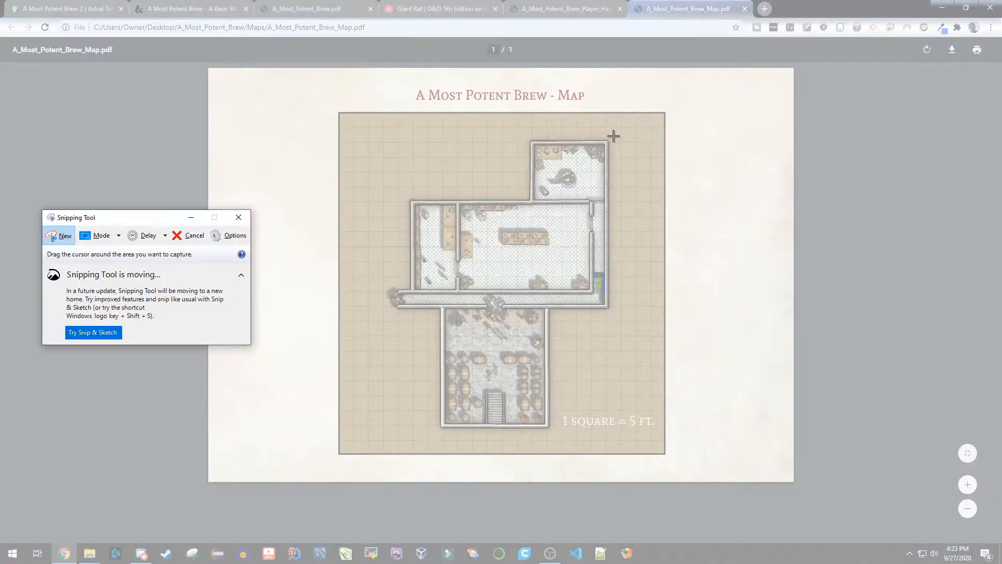
{"action": "left_click_drag", "start_coordinate": [658, 431], "coordinate": [374, 137]}
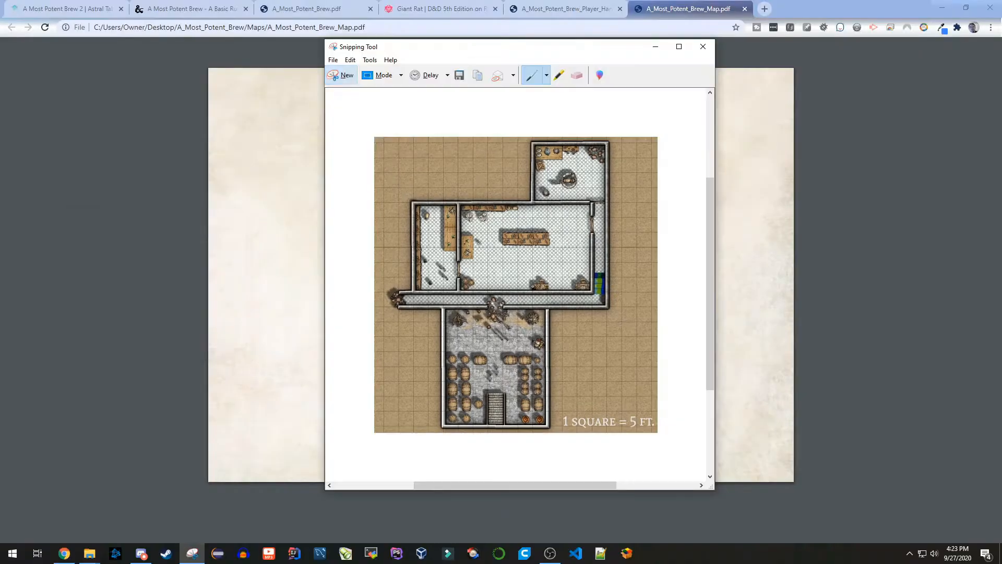
Step: Save the snip as BeerCellar in PNG format in the Maps folder of A_Most_Potent_Brew
{"action": "left_click", "coordinate": [460, 76]}
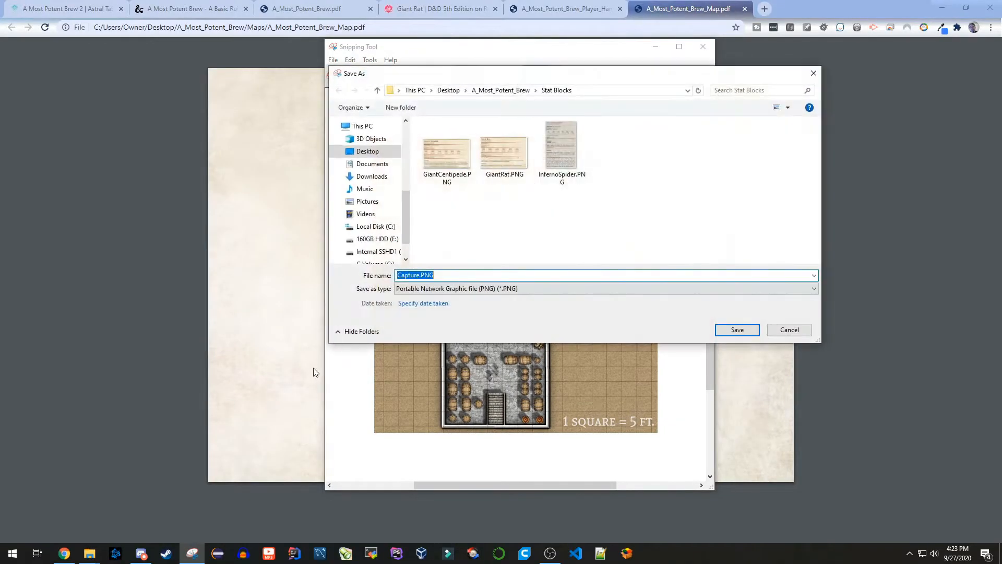
{"action": "left_click", "coordinate": [501, 90]}
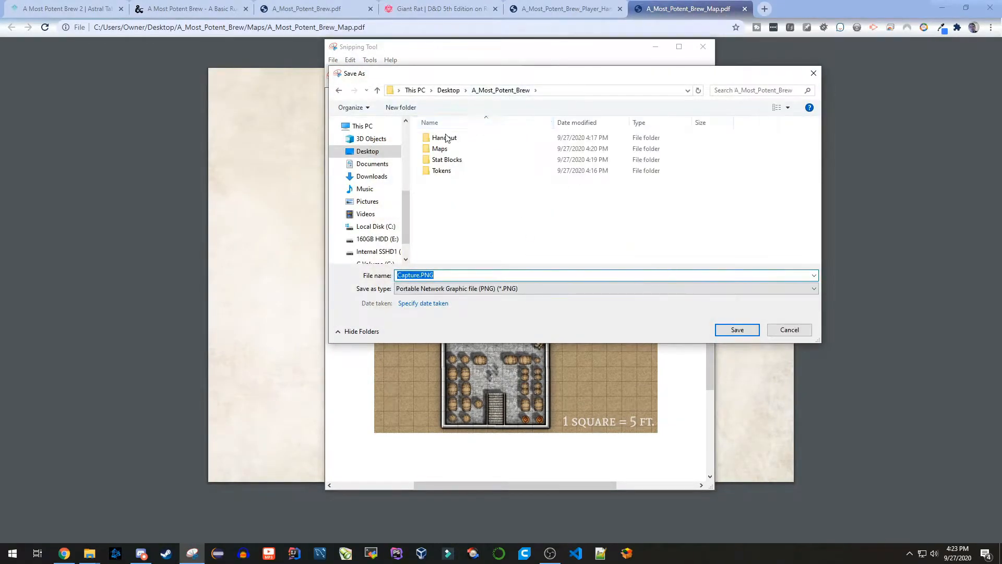
{"action": "double_click", "coordinate": [439, 152]}
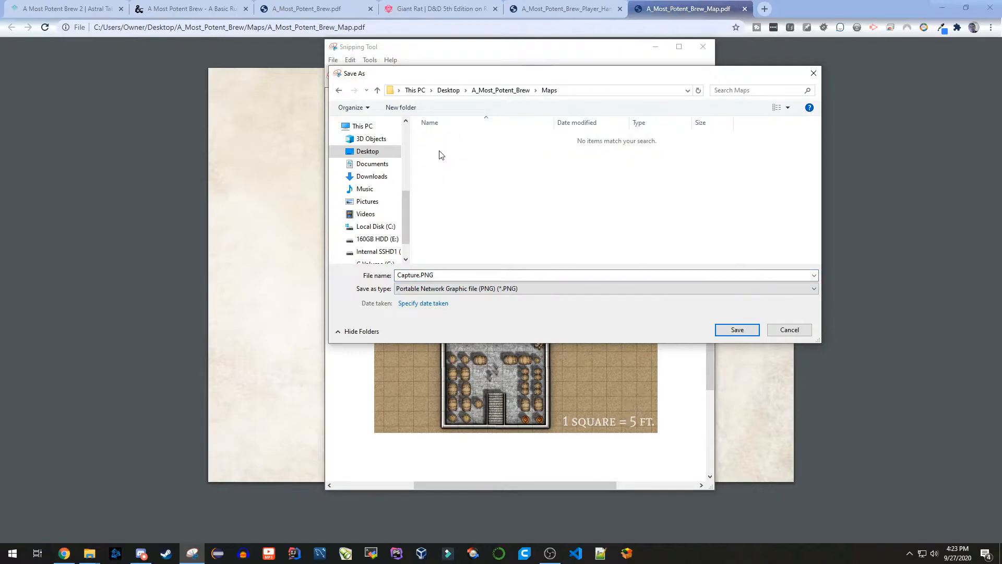
{"action": "double_click", "coordinate": [450, 272]}
{"action": "type", "text": "Bear"}
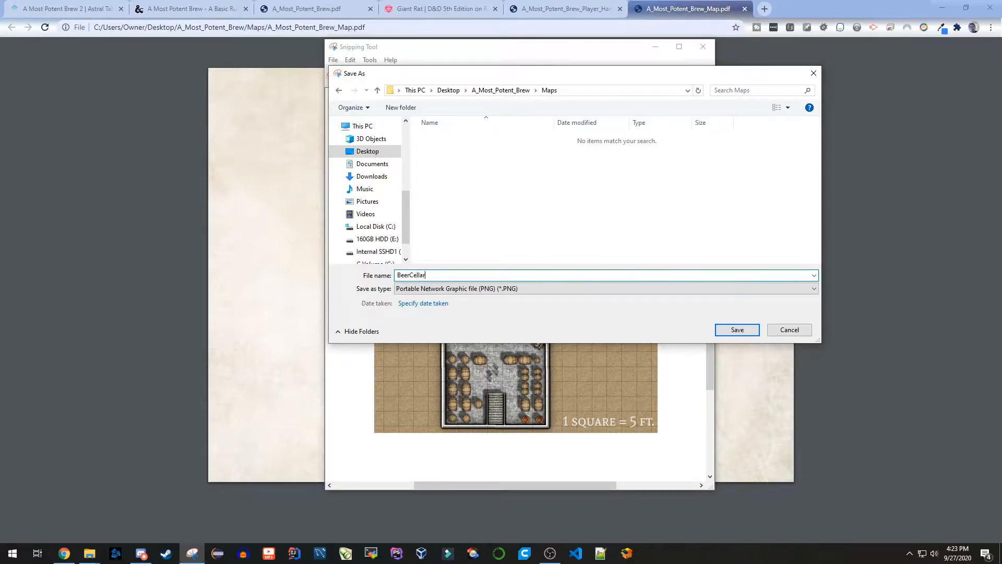
{"action": "key", "text": "Return"}
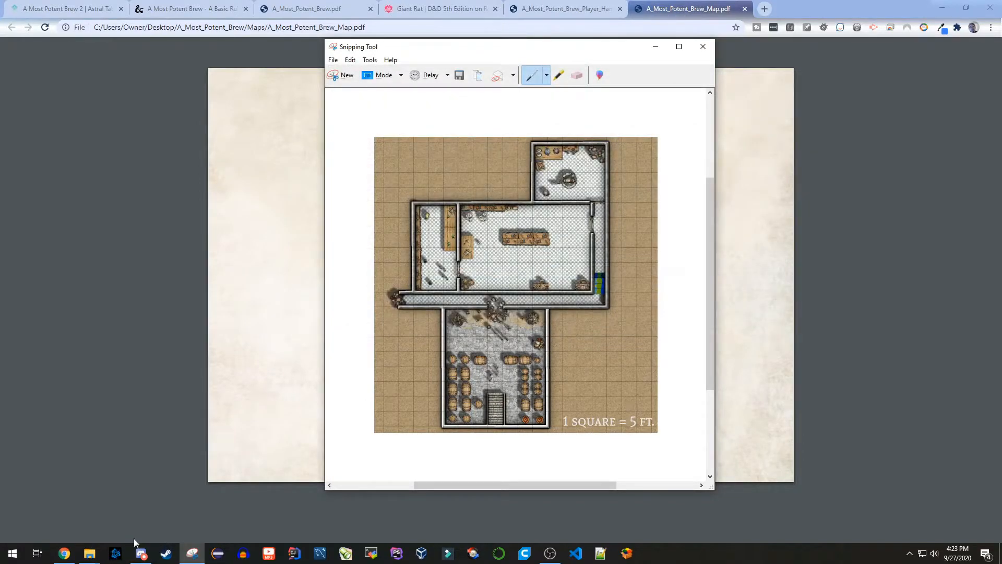
Step: Switch back to Astral TableTop and upload the BeerCellar image to the imported assets
{"action": "left_click", "coordinate": [68, 9]}
{"action": "left_click", "coordinate": [533, 308]}
{"action": "left_click", "coordinate": [236, 117]}
{"action": "left_click", "coordinate": [457, 387]}
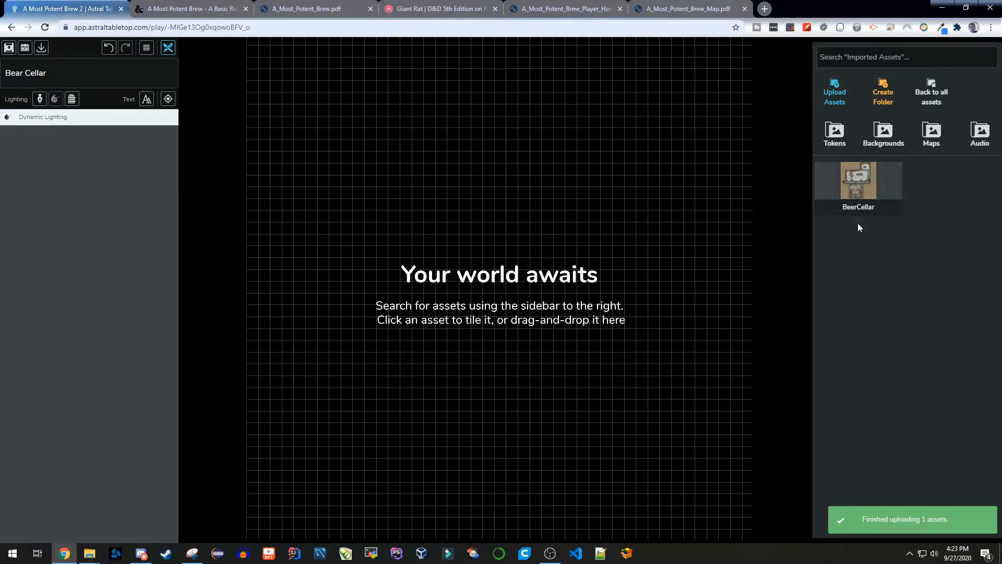
Step: Place the BeerCellar asset on the map and move it to the canvas's upper-left corner
{"action": "left_click_drag", "start_coordinate": [861, 183], "coordinate": [517, 245]}
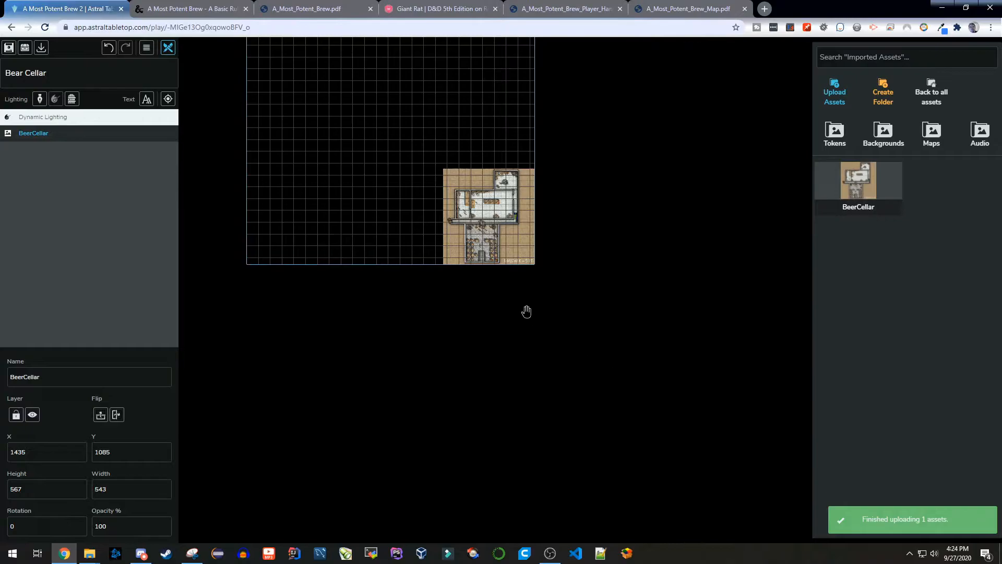
{"action": "scroll", "coordinate": [508, 306], "scroll_direction": "up", "scroll_amount": 3}
{"action": "left_click_drag", "start_coordinate": [544, 297], "coordinate": [673, 482]}
{"action": "left_click_drag", "start_coordinate": [594, 349], "coordinate": [314, 93]}
{"action": "scroll", "coordinate": [370, 201], "scroll_direction": "down", "scroll_amount": 3}
{"action": "left_click_drag", "start_coordinate": [371, 277], "coordinate": [468, 385]}
{"action": "left_click_drag", "start_coordinate": [448, 307], "coordinate": [407, 307]}
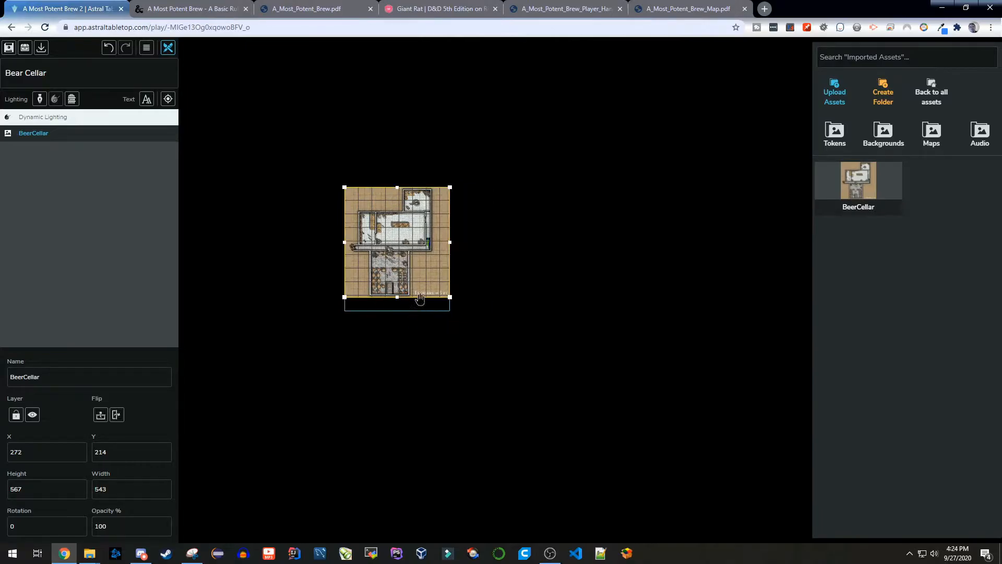
Step: Enlarge the BeerCellar image on the canvas to a width of 940 and a height of 1050
{"action": "scroll", "coordinate": [419, 300], "scroll_direction": "up", "scroll_amount": 3}
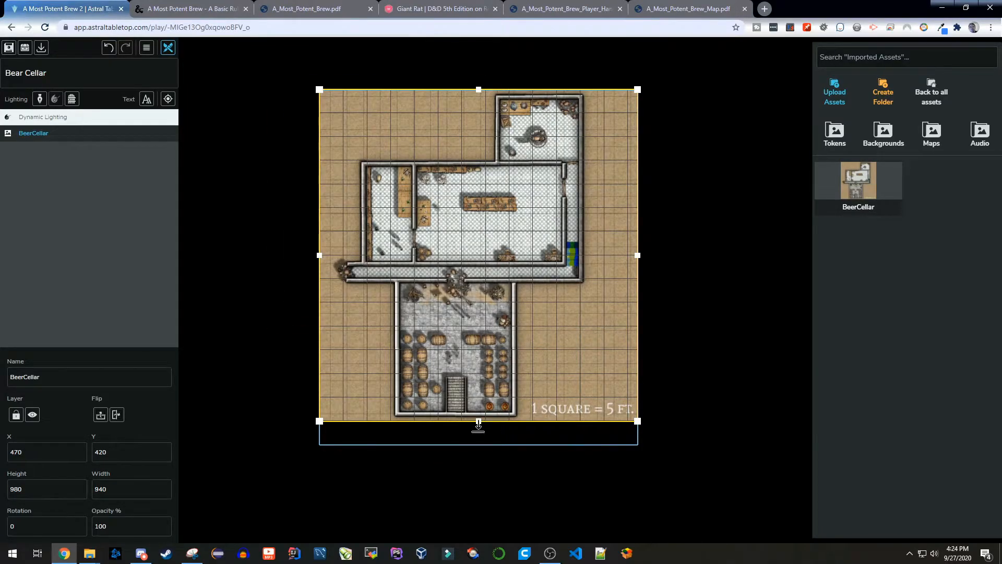
{"action": "left_click_drag", "start_coordinate": [478, 425], "coordinate": [504, 469]}
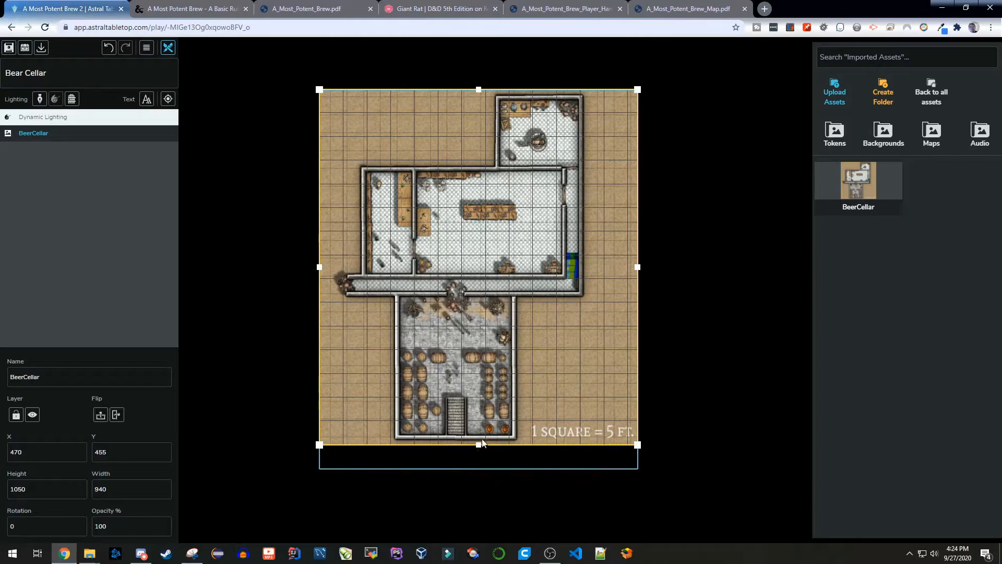
{"action": "scroll", "coordinate": [516, 436], "scroll_direction": "up", "scroll_amount": 3}
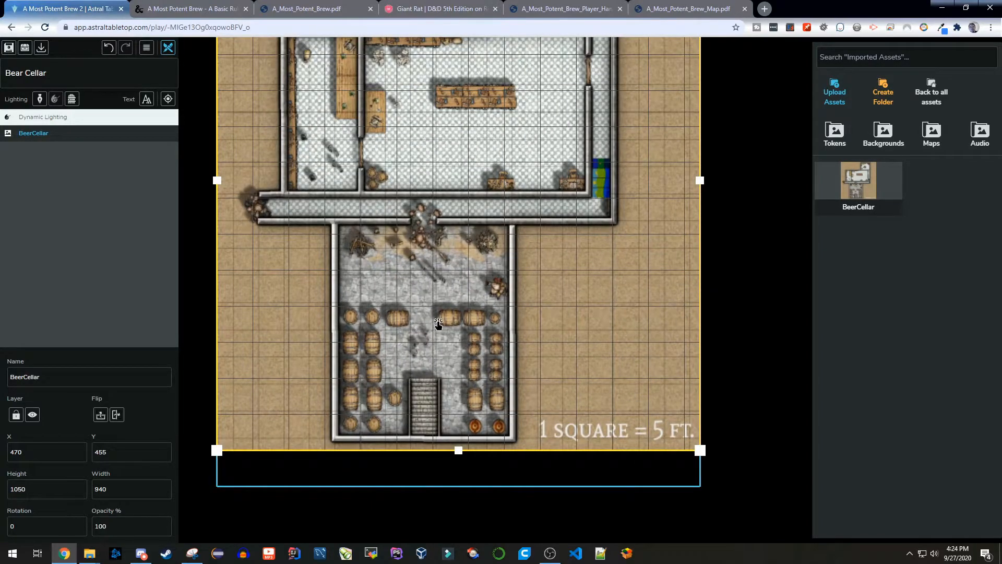
Step: Turn off grid snapping and enlarge the BeerCellar image to a width of about 1426 and a height of about 1325
{"action": "left_click", "coordinate": [147, 50]}
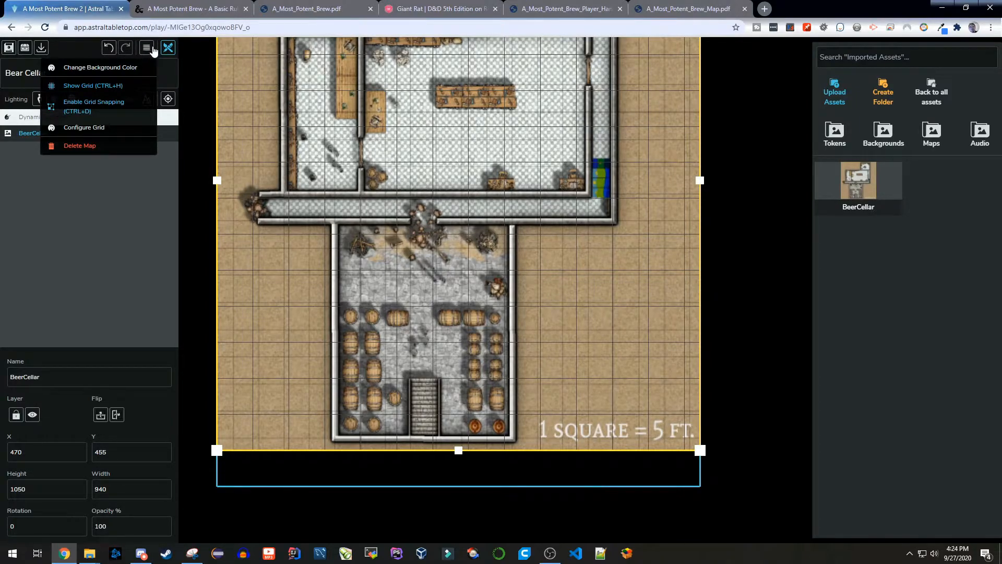
{"action": "left_click", "coordinate": [97, 114]}
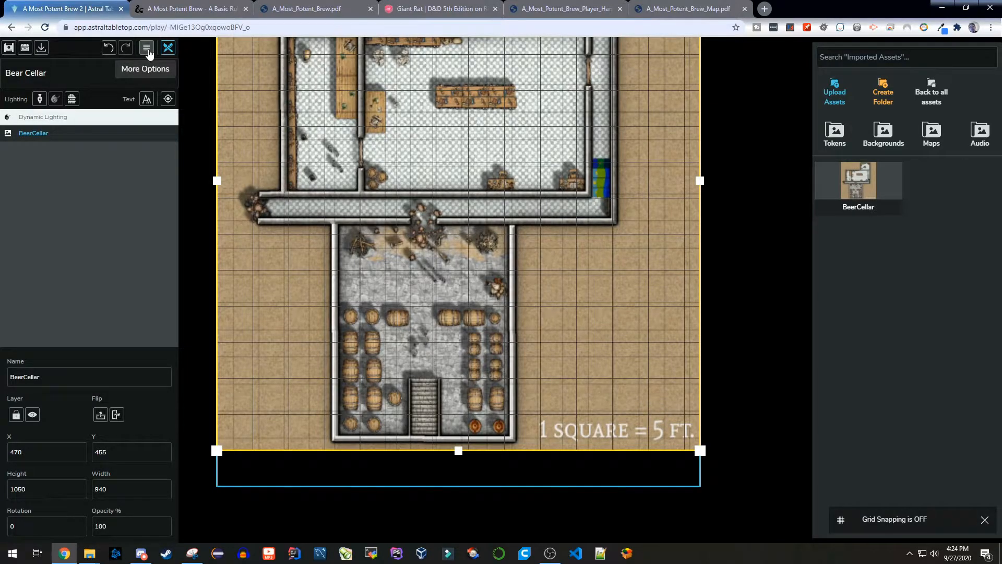
{"action": "left_click", "coordinate": [148, 50]}
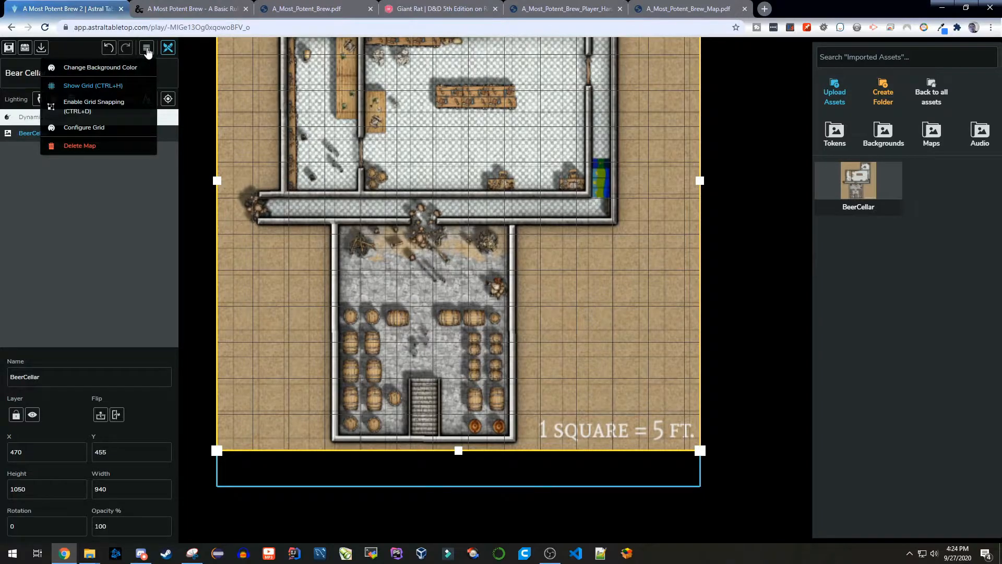
{"action": "left_click", "coordinate": [148, 50]}
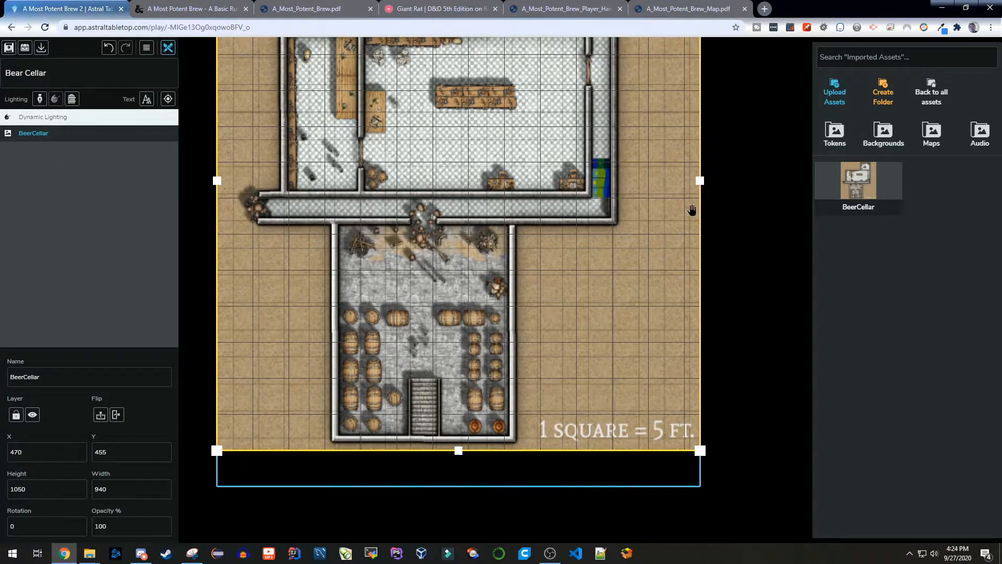
{"action": "left_click_drag", "start_coordinate": [698, 453], "coordinate": [776, 421]}
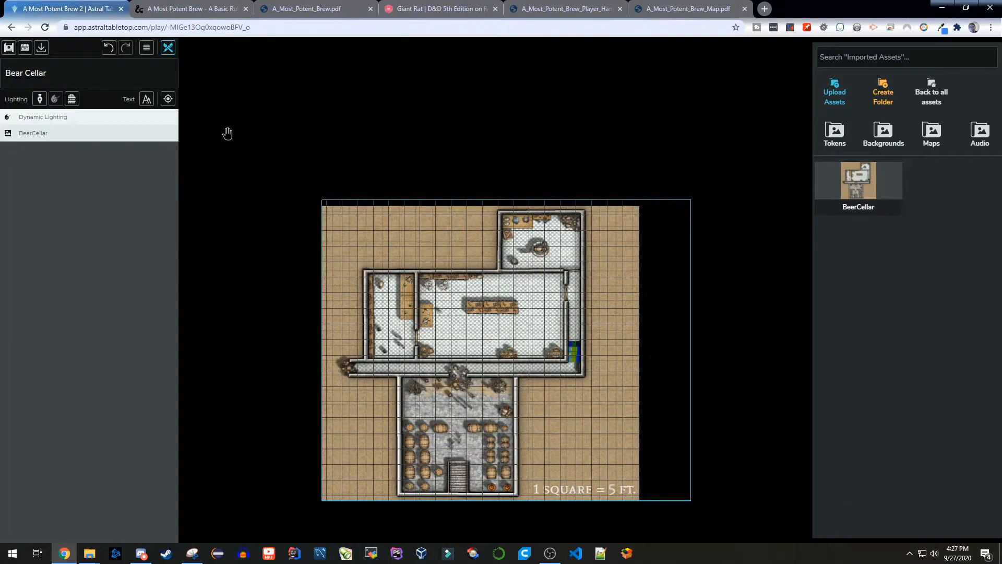
Step: Hide the map grid and reposition the BeerCellar image to about X 725, Y 648
{"action": "left_click", "coordinate": [147, 49]}
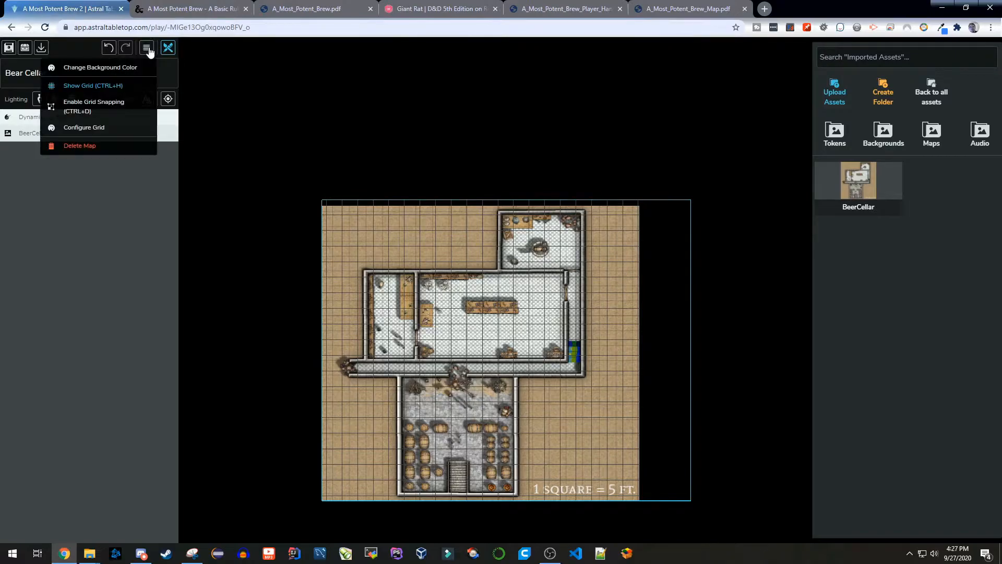
{"action": "left_click", "coordinate": [93, 88]}
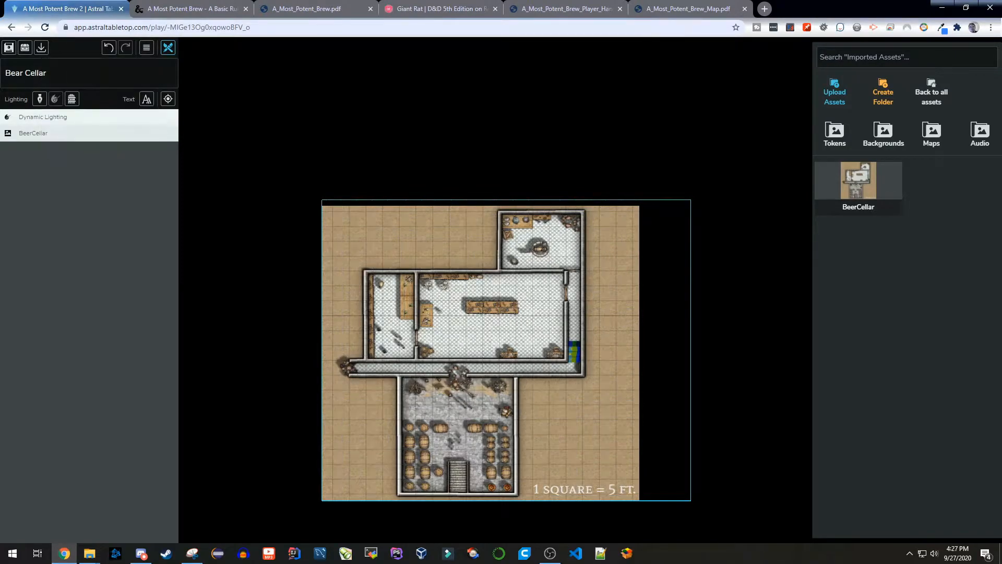
{"action": "left_click_drag", "start_coordinate": [470, 361], "coordinate": [593, 420]}
{"action": "left_click_drag", "start_coordinate": [482, 358], "coordinate": [462, 356]}
{"action": "scroll", "coordinate": [485, 423], "scroll_direction": "up", "scroll_amount": 3}
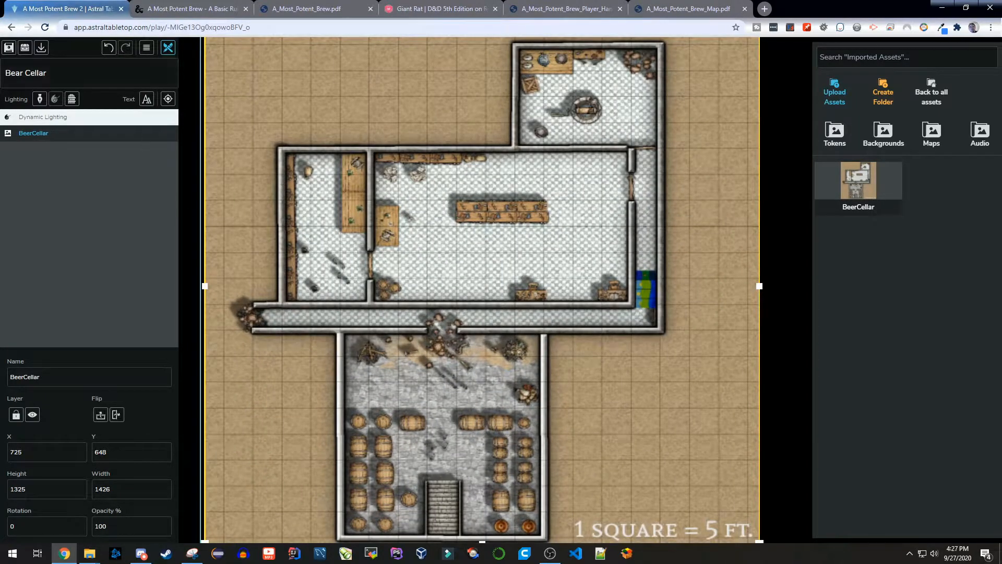
Step: Nudge the BeerCellar image to about X 710, Y 642 to close the gap at the canvas's left edge
{"action": "left_click", "coordinate": [146, 47]}
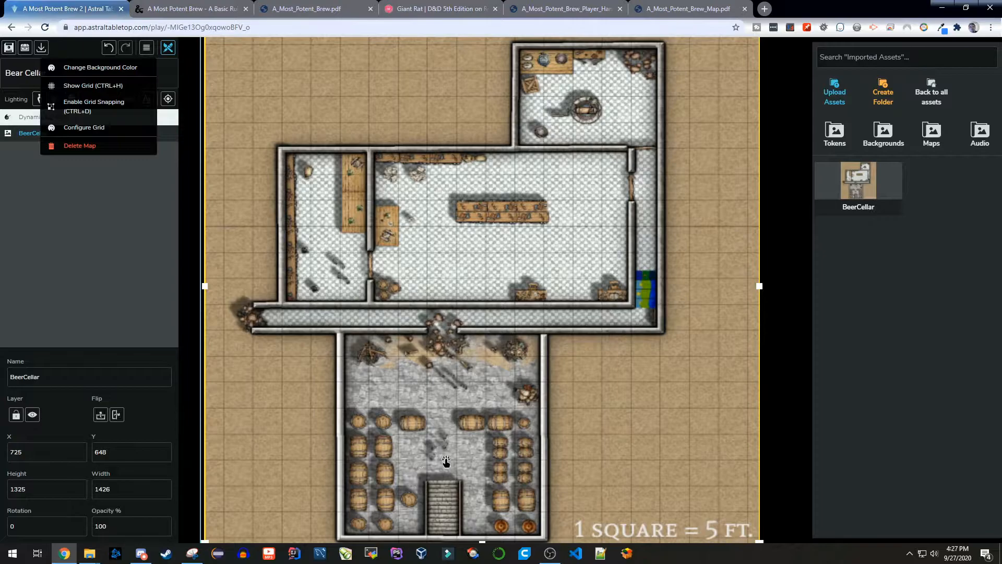
{"action": "scroll", "coordinate": [446, 461], "scroll_direction": "down", "scroll_amount": 4}
{"action": "scroll", "coordinate": [446, 462], "scroll_direction": "up", "scroll_amount": 4}
{"action": "left_click_drag", "start_coordinate": [377, 419], "coordinate": [371, 417]}
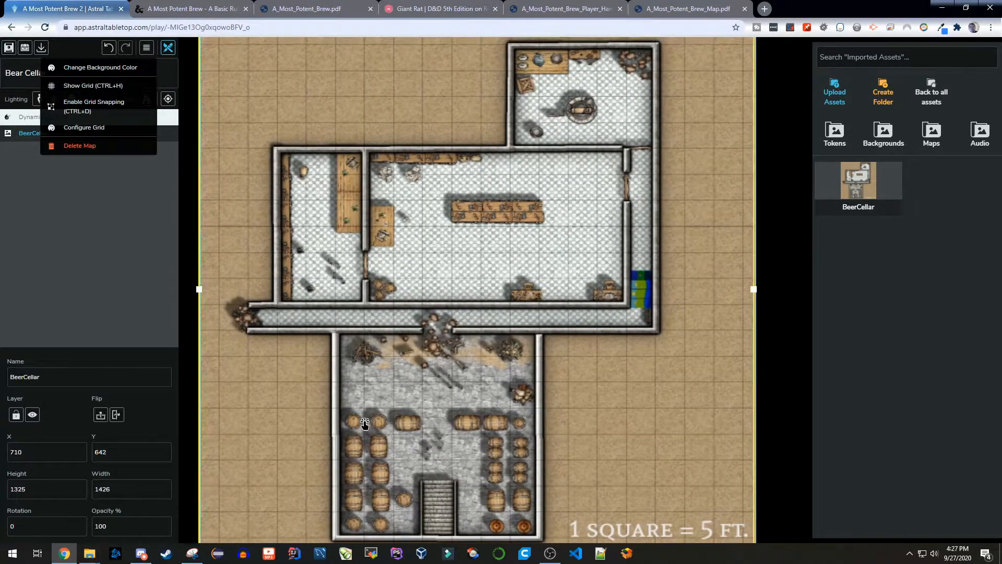
{"action": "scroll", "coordinate": [413, 395], "scroll_direction": "down", "scroll_amount": 3}
{"action": "left_click", "coordinate": [215, 249]}
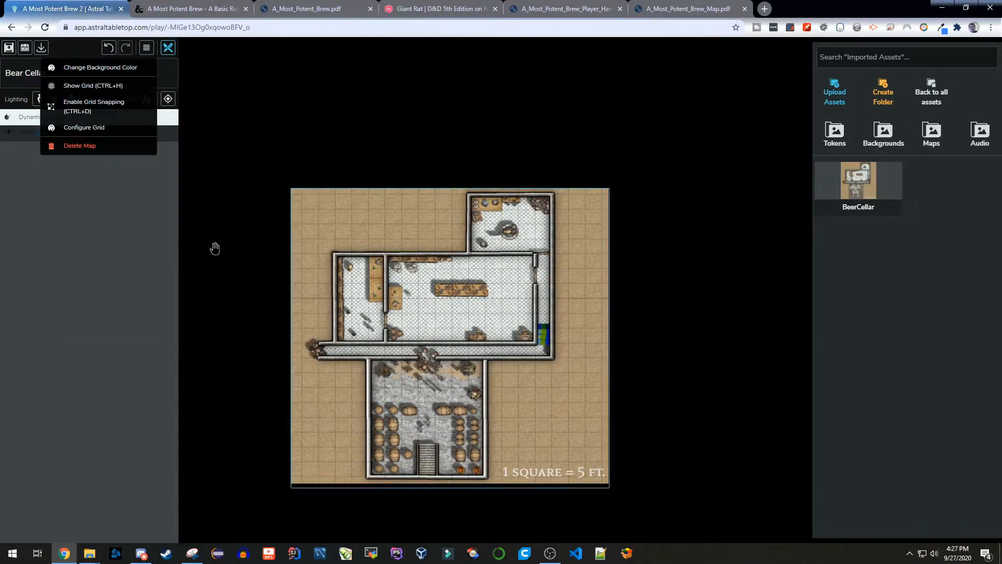
{"action": "left_click", "coordinate": [146, 48]}
{"action": "scroll", "coordinate": [410, 393], "scroll_direction": "up", "scroll_amount": 4}
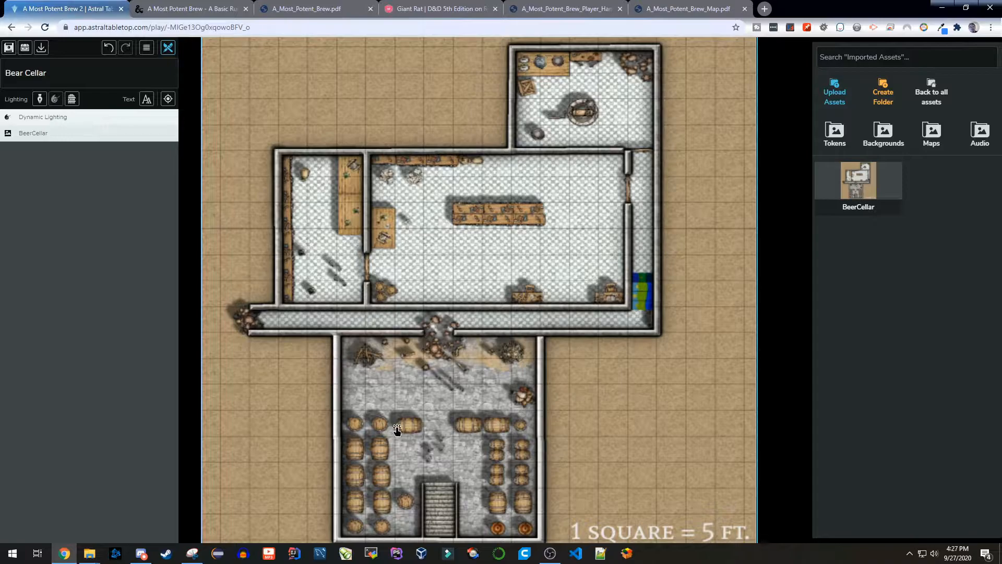
{"action": "mouse_move", "coordinate": [768, 389]}
{"action": "left_mouse_down"}
{"action": "mouse_move", "coordinate": [778, 358]}
{"action": "mouse_move", "coordinate": [775, 374]}
{"action": "left_mouse_up"}
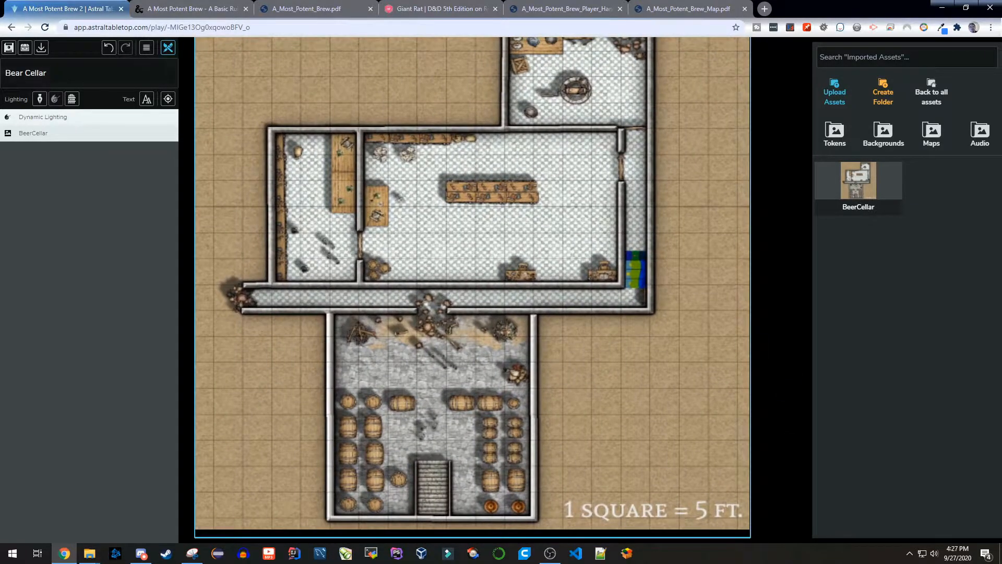
Step: Trace dynamic lighting walls along the corridor's south wall and around the barrel room, adding points at the rubble opening and both sides of the stairs
{"action": "left_click", "coordinate": [41, 99]}
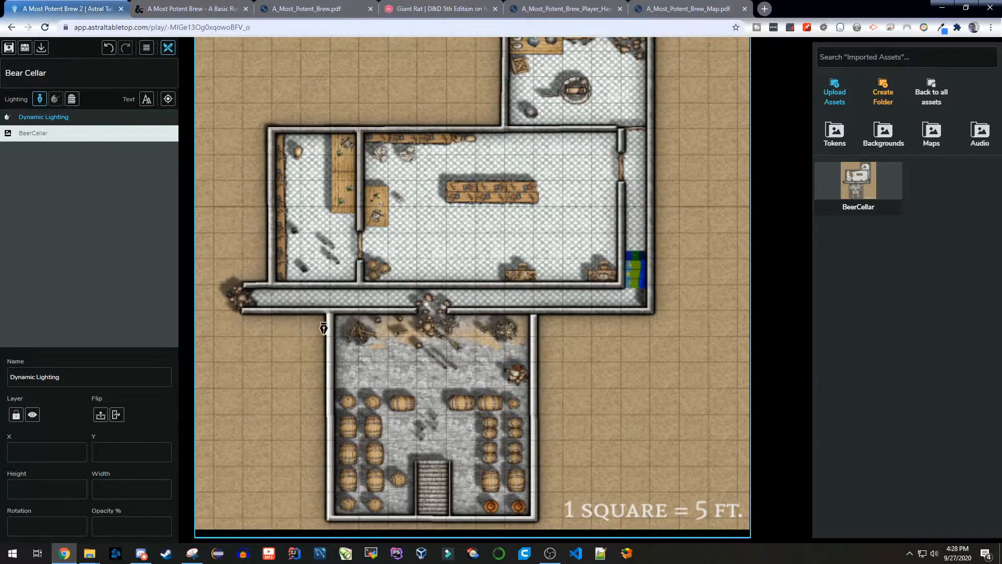
{"action": "left_click", "coordinate": [244, 310]}
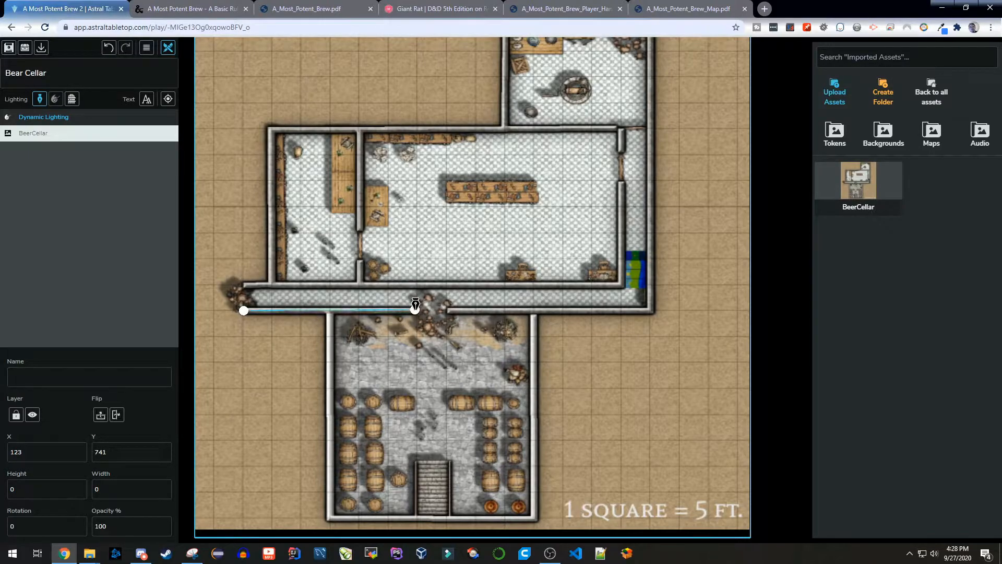
{"action": "left_click", "coordinate": [415, 309]}
{"action": "left_click", "coordinate": [449, 310]}
{"action": "left_click", "coordinate": [535, 310]}
{"action": "left_click", "coordinate": [533, 517]}
{"action": "left_click", "coordinate": [450, 518]}
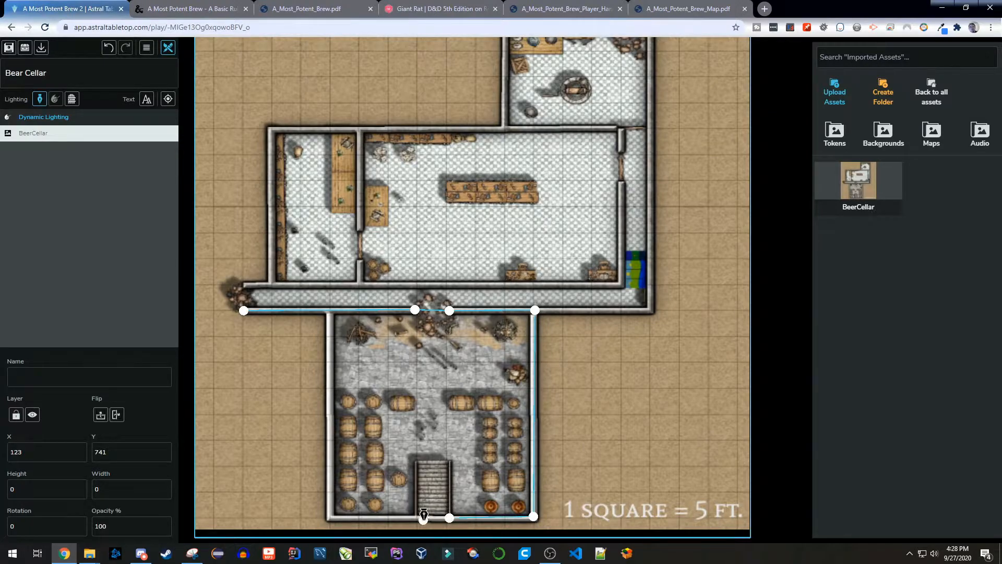
{"action": "left_click", "coordinate": [419, 517]}
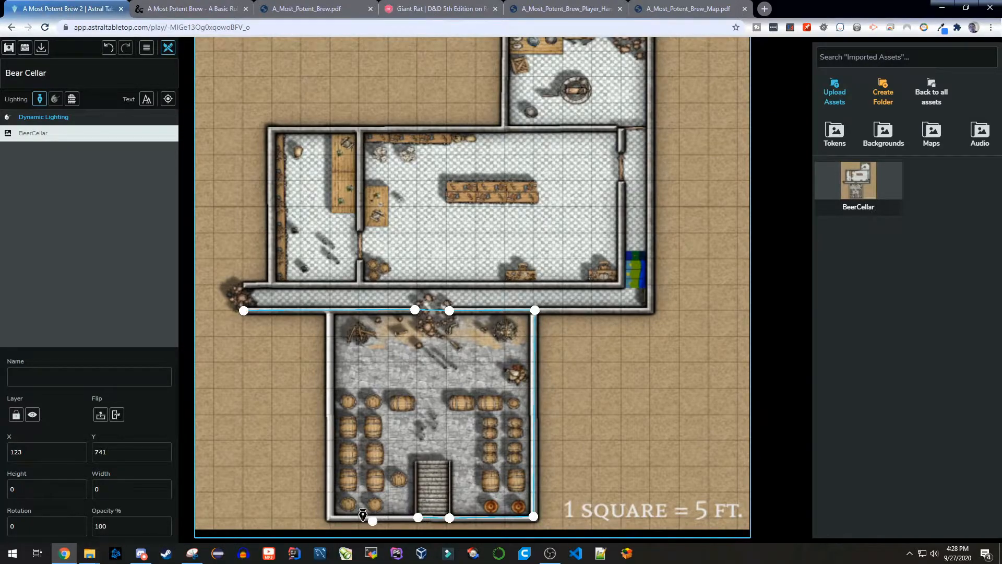
{"action": "left_click", "coordinate": [329, 517]}
{"action": "left_click", "coordinate": [329, 309]}
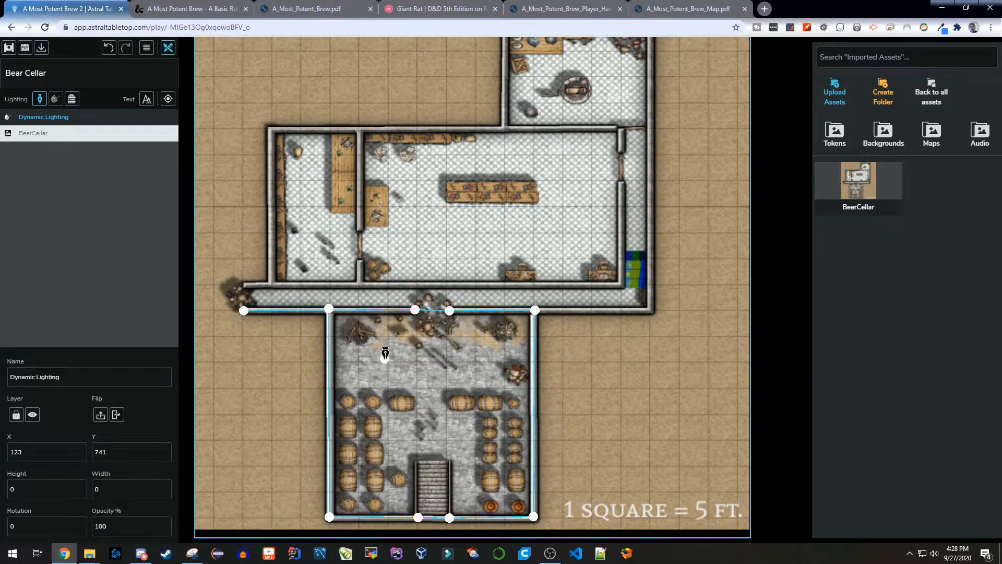
Step: Trace lighting walls from the corridor's northwest end around the small west room, with points on both sides of its door
{"action": "left_click", "coordinate": [242, 283]}
{"action": "left_click", "coordinate": [272, 283]}
{"action": "left_click", "coordinate": [270, 130]}
{"action": "left_click", "coordinate": [361, 127]}
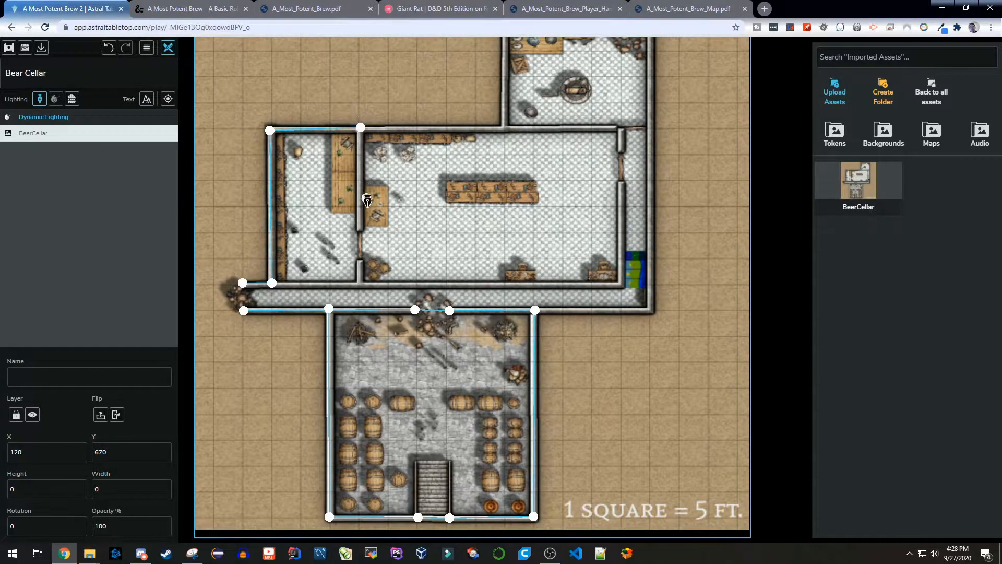
{"action": "left_click", "coordinate": [360, 228]}
{"action": "left_click", "coordinate": [360, 259]}
{"action": "left_click", "coordinate": [361, 283]}
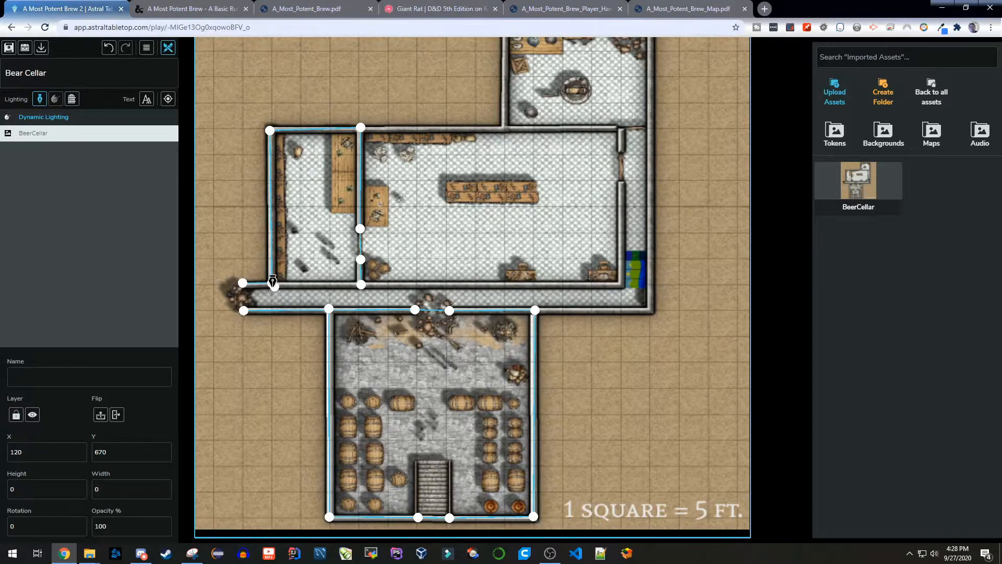
{"action": "left_click", "coordinate": [362, 284]}
Step: Trace lighting walls around the large middle room from its southwest to its northwest corner, with points on both sides of the east door
{"action": "left_click", "coordinate": [360, 283]}
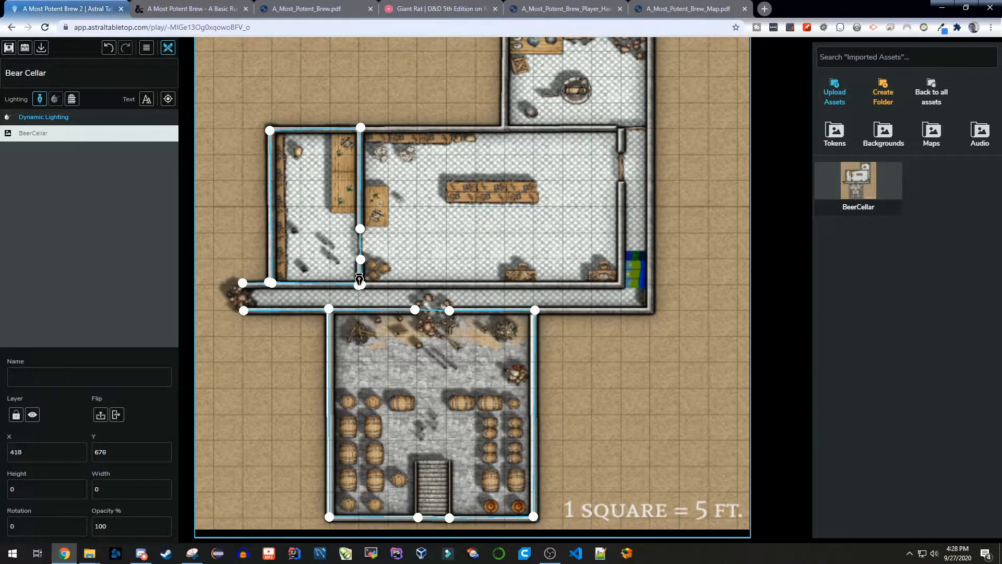
{"action": "left_click", "coordinate": [620, 283]}
{"action": "left_click", "coordinate": [622, 180]}
{"action": "left_click", "coordinate": [624, 151]}
{"action": "left_click", "coordinate": [623, 126]}
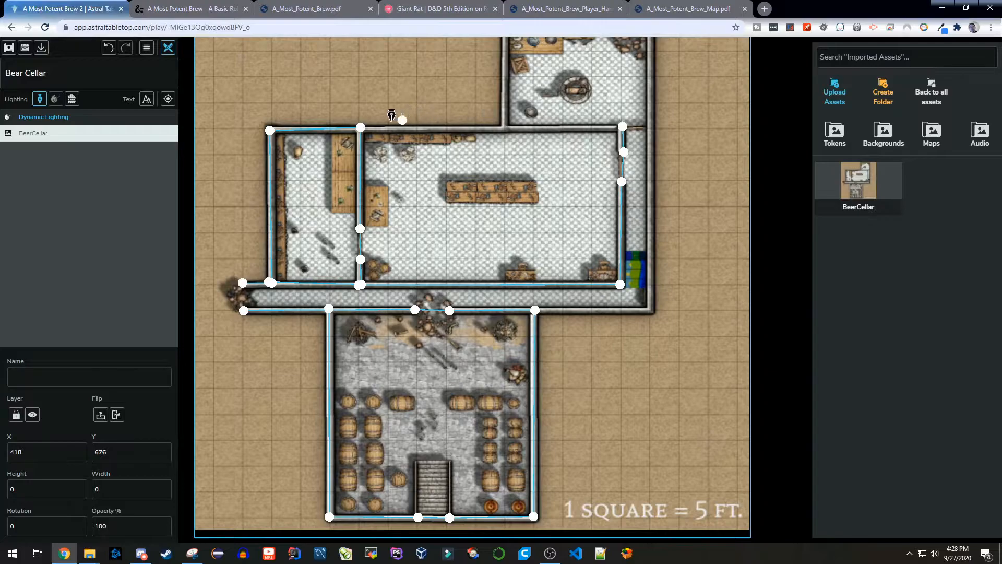
{"action": "left_click", "coordinate": [359, 125]}
Step: Trace lighting walls from the middle room's northeast corner around the east corridor to the barrel room's northeast corner
{"action": "left_click", "coordinate": [623, 127]}
{"action": "left_click", "coordinate": [648, 124]}
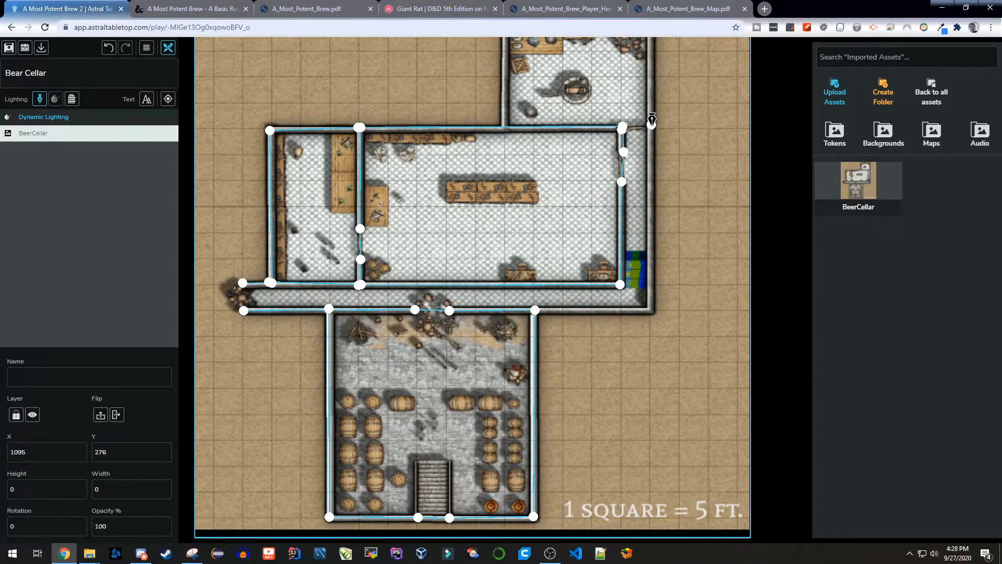
{"action": "left_click", "coordinate": [652, 308]}
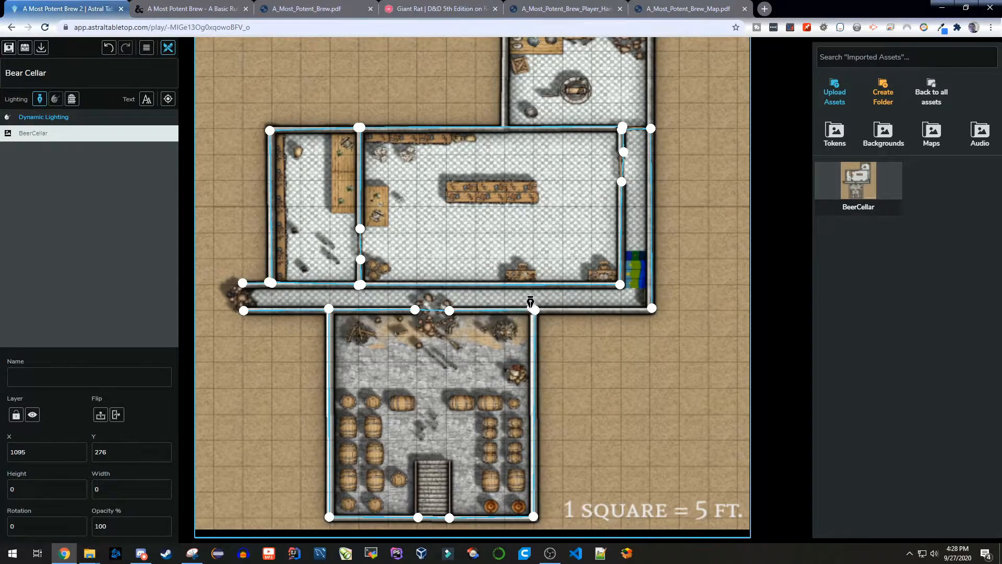
{"action": "double_click", "coordinate": [530, 307]}
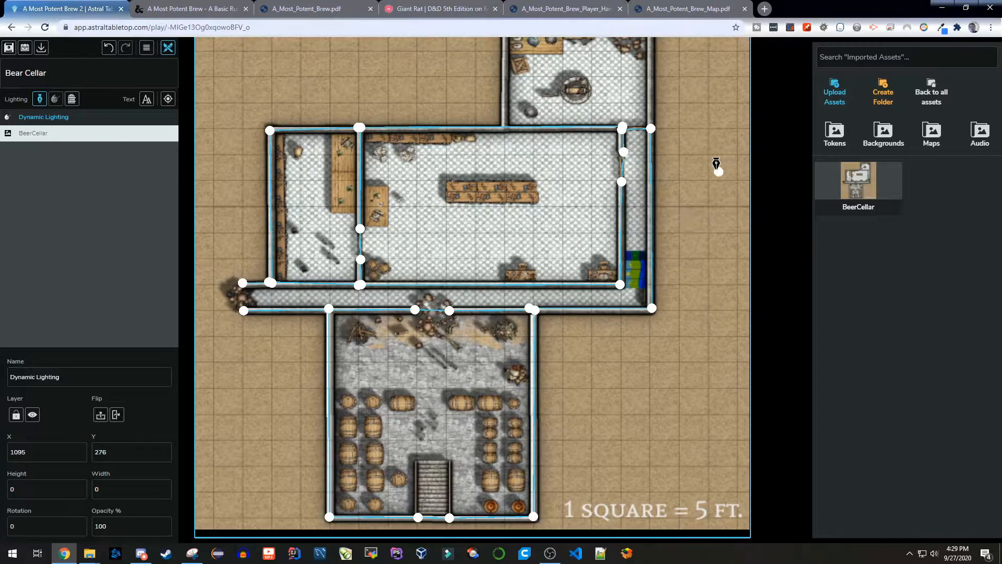
{"action": "left_click", "coordinate": [39, 99]}
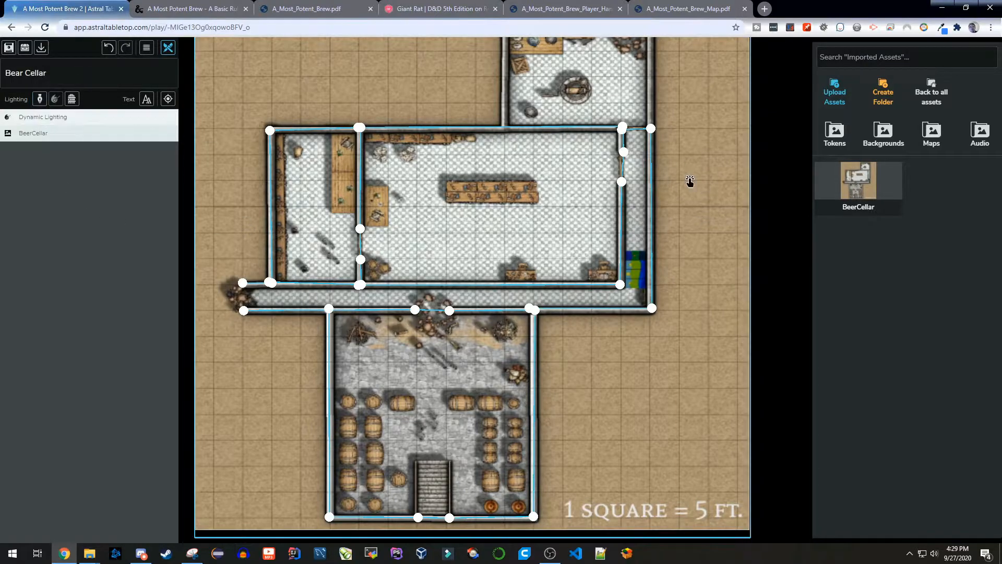
{"action": "left_click_drag", "start_coordinate": [686, 169], "coordinate": [707, 243]}
{"action": "key", "text": "ctrl+z"}
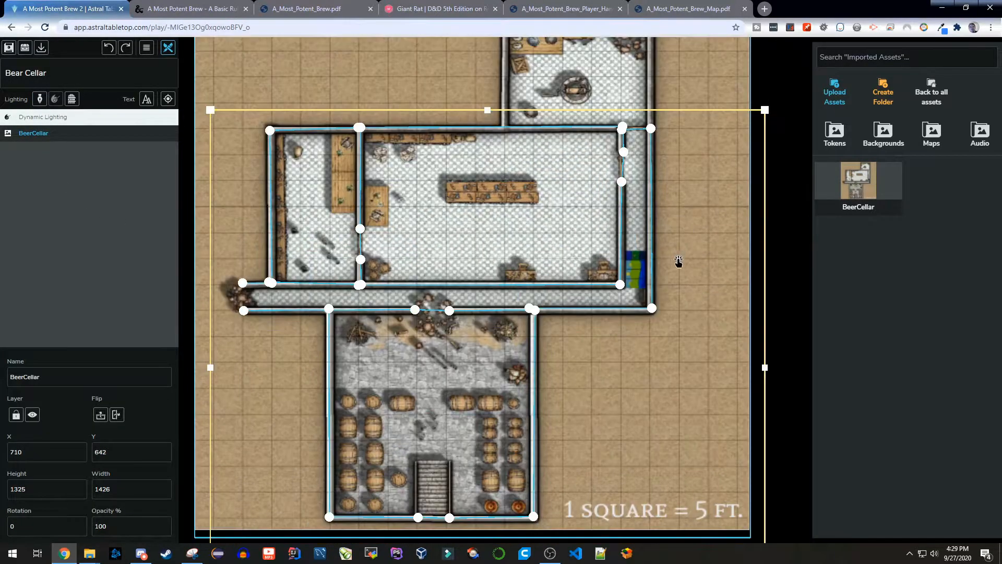
{"action": "left_click", "coordinate": [787, 347]}
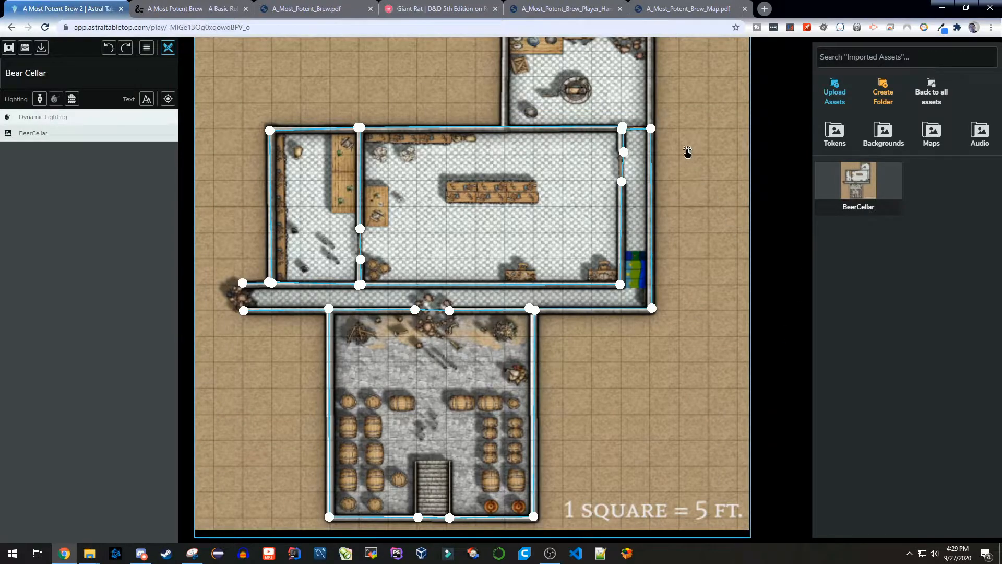
Step: Lock the BeerCellar map image layer so it cannot be moved
{"action": "left_click", "coordinate": [716, 259]}
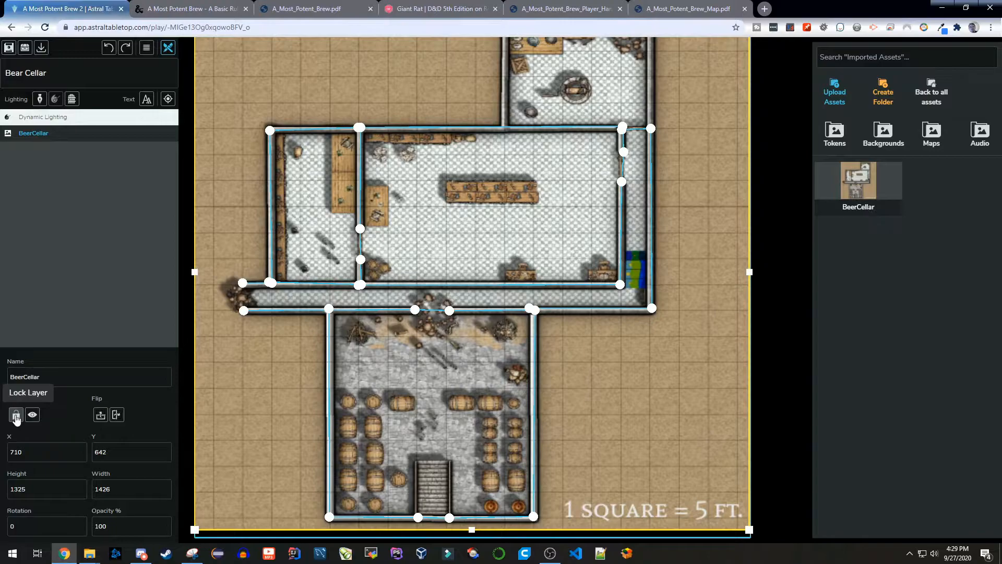
{"action": "left_click", "coordinate": [16, 415]}
{"action": "left_click", "coordinate": [720, 320]}
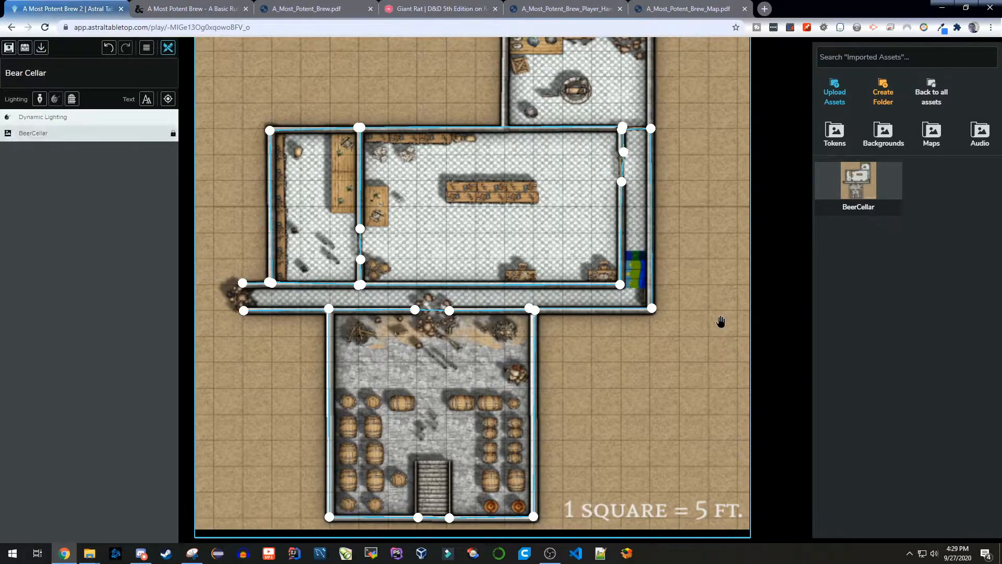
Step: Trace lighting walls around the north well room from its southwest corner to its southeast corner at the corridor's end
{"action": "left_click_drag", "start_coordinate": [710, 244], "coordinate": [717, 312]}
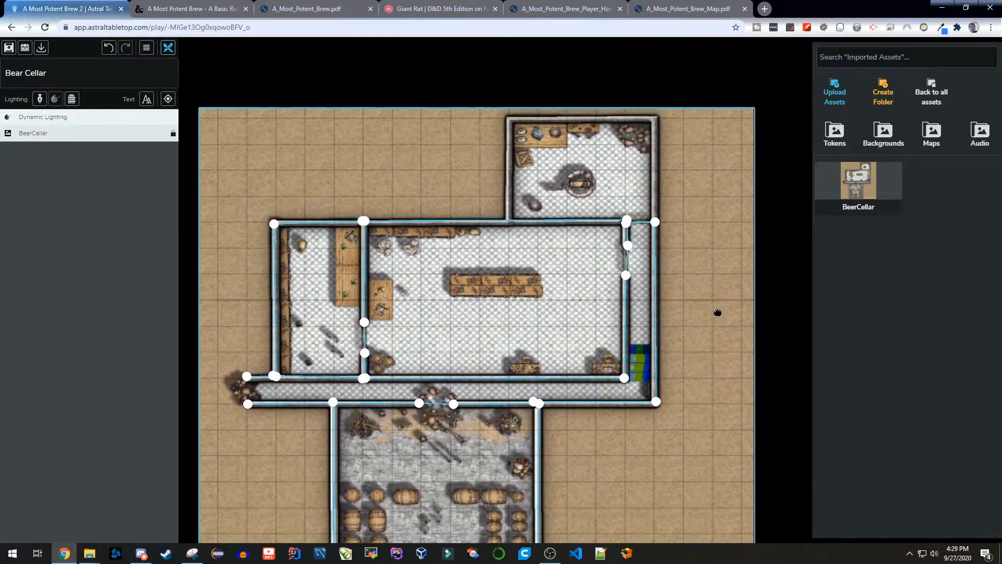
{"action": "left_click", "coordinate": [39, 99]}
{"action": "left_click", "coordinate": [508, 220]}
{"action": "left_click", "coordinate": [511, 118]}
{"action": "left_click", "coordinate": [658, 119]}
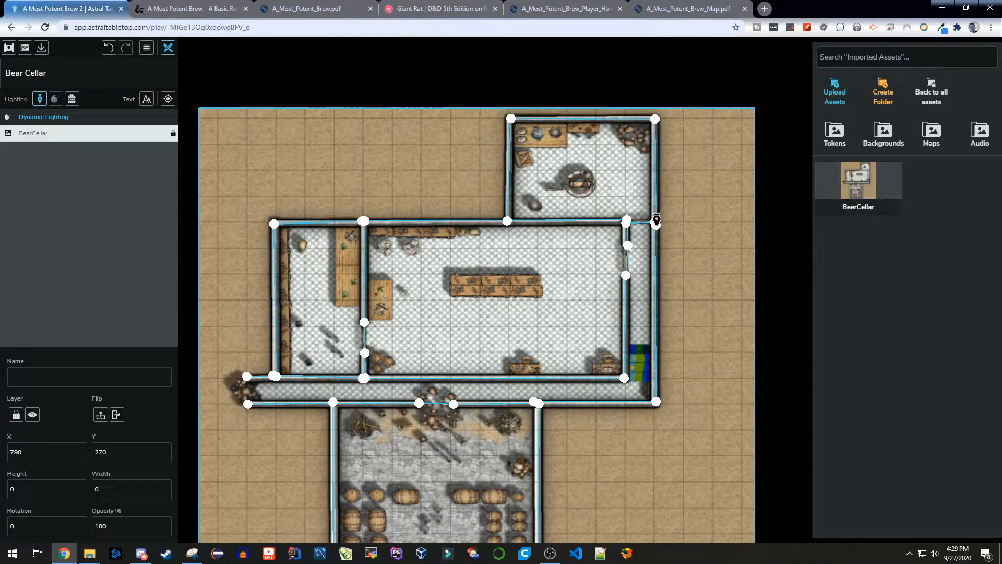
{"action": "left_click", "coordinate": [39, 99]}
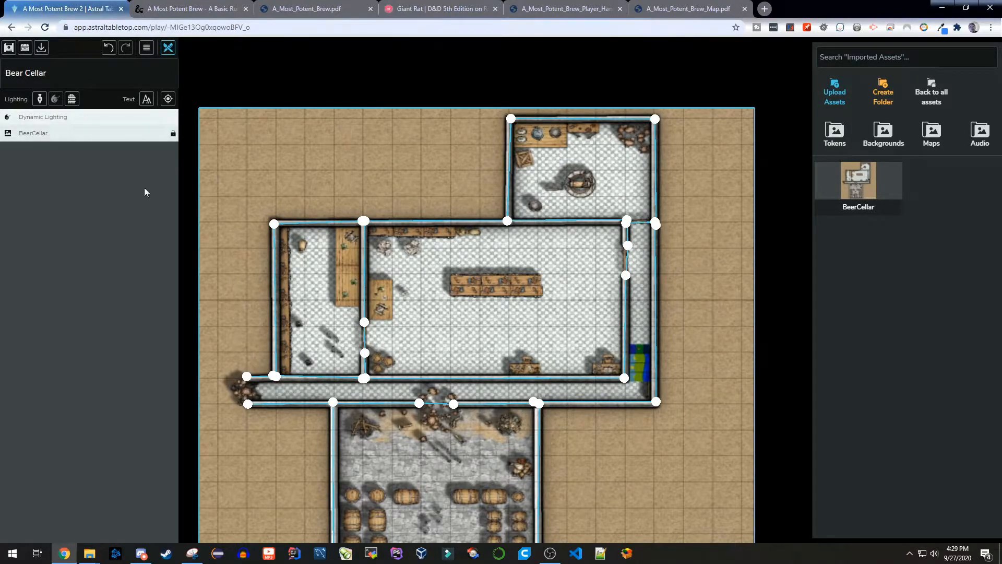
Step: Turn the lighting wall segment in the doorway between the small west room and the middle room into a door
{"action": "left_click", "coordinate": [72, 100]}
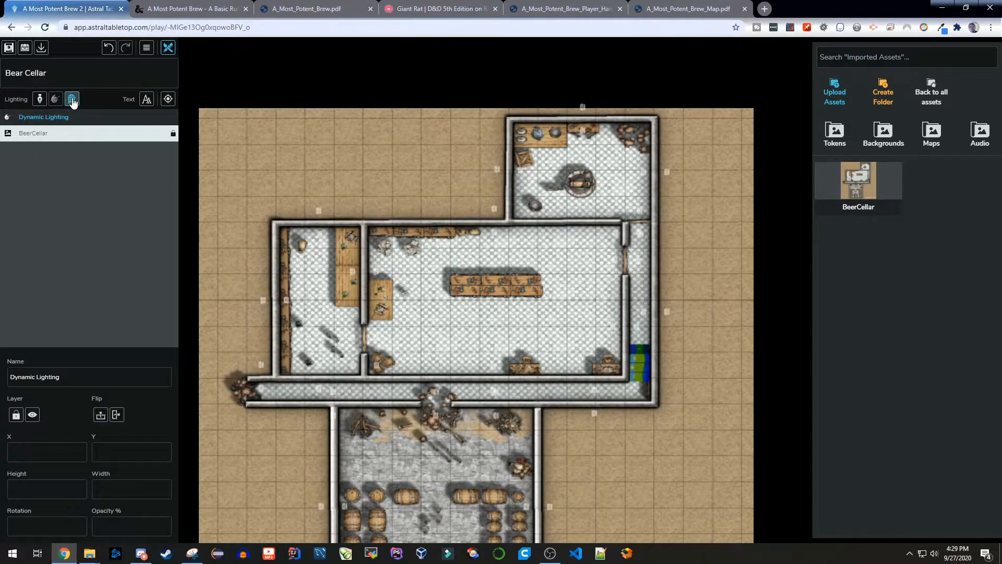
{"action": "left_click", "coordinate": [366, 340]}
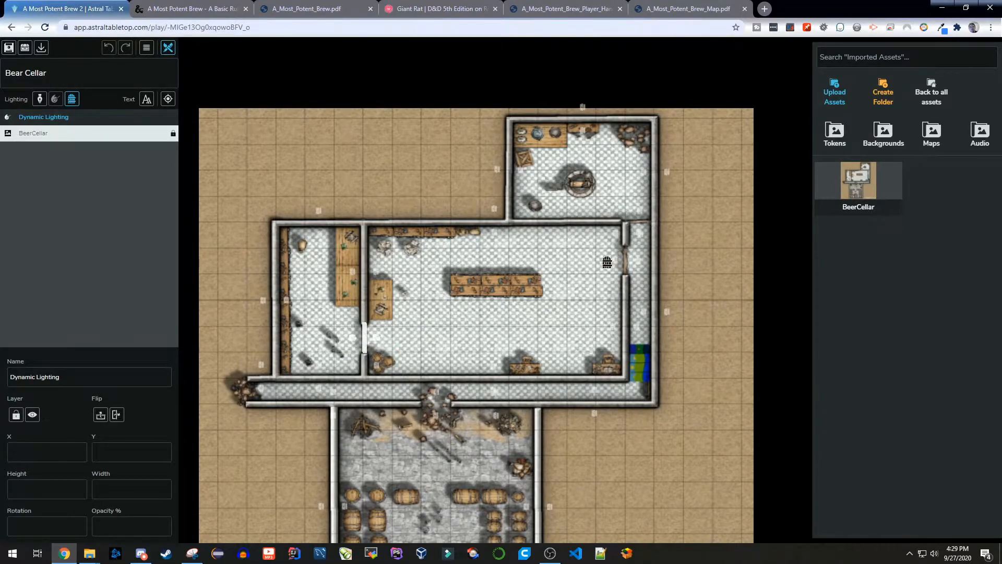
{"action": "scroll", "coordinate": [361, 342], "scroll_direction": "up", "scroll_amount": 6}
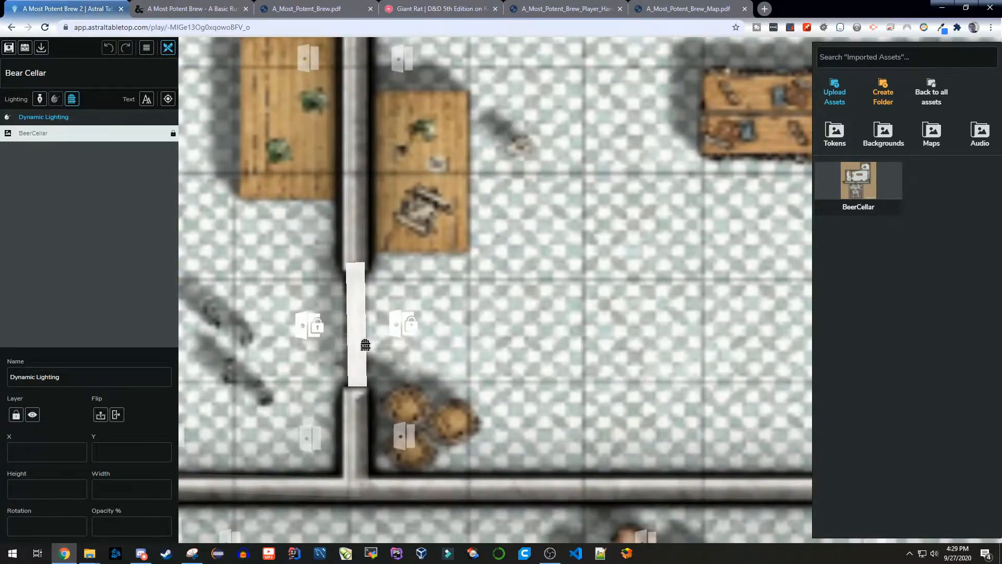
{"action": "scroll", "coordinate": [369, 347], "scroll_direction": "down", "scroll_amount": 3}
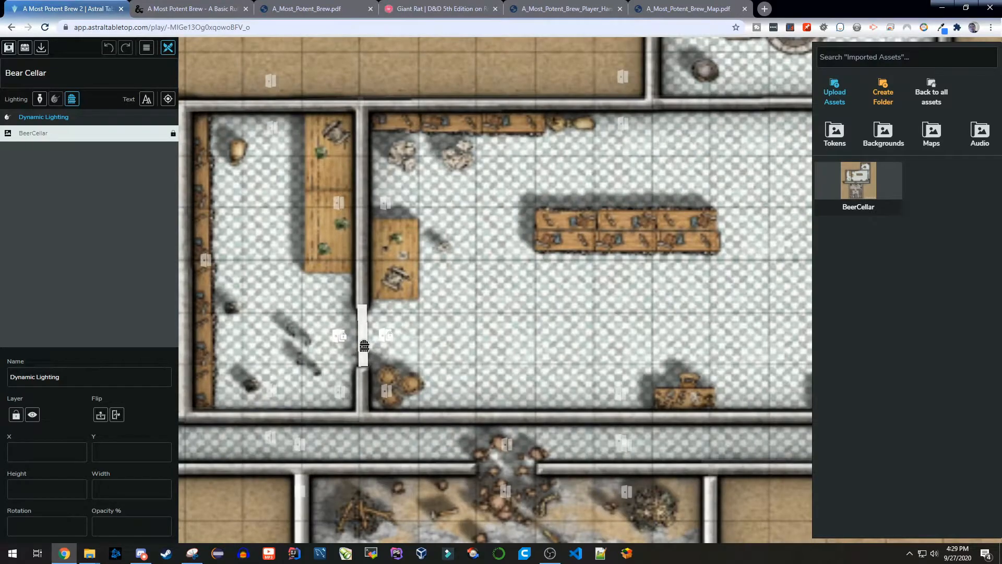
{"action": "scroll", "coordinate": [365, 337], "scroll_direction": "down", "scroll_amount": 1}
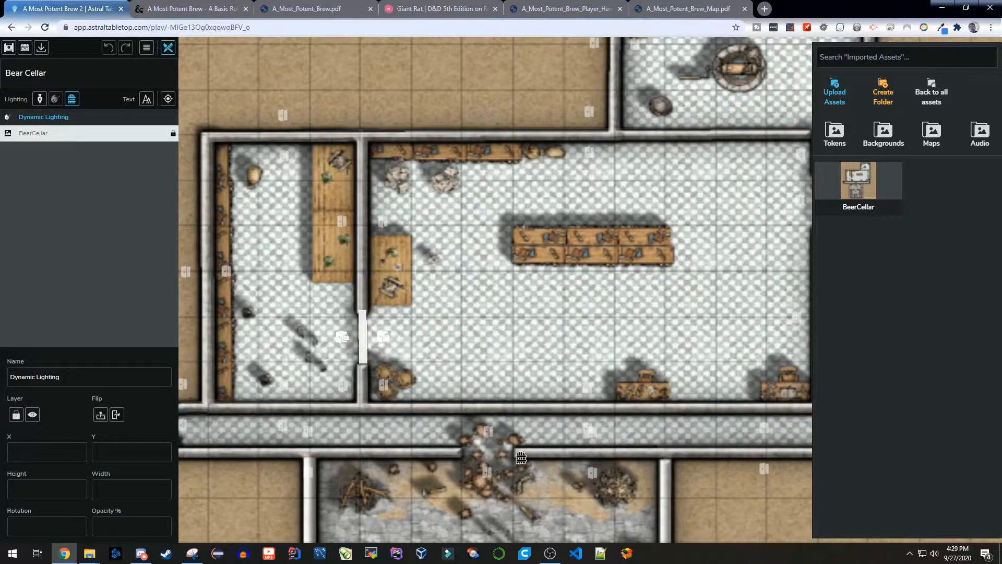
Step: Try a door on the rubble opening between the corridor and the barrel room, and remove it again
{"action": "left_click", "coordinate": [489, 452]}
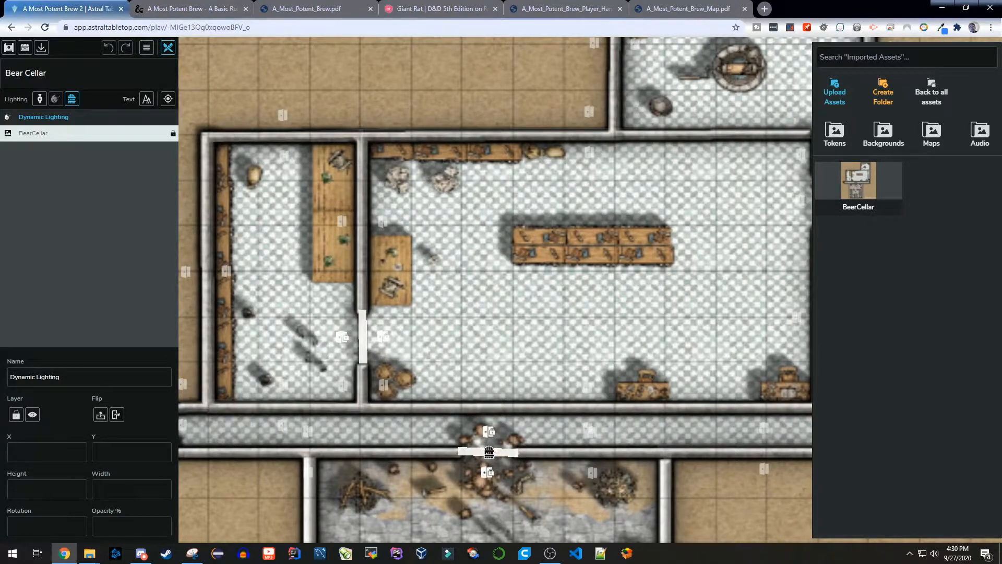
{"action": "left_click", "coordinate": [488, 452]}
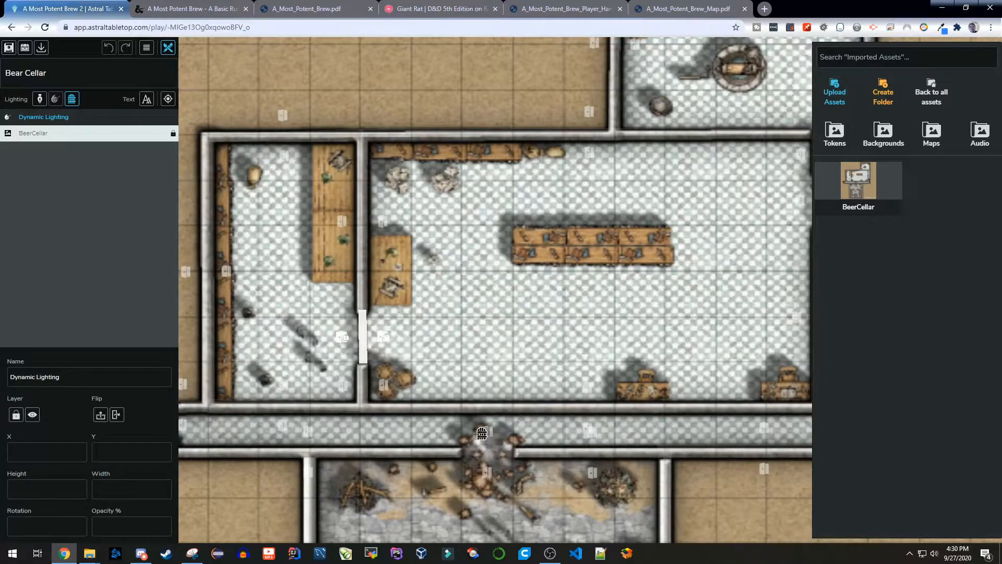
Step: Turn the wall segments at the middle room's east doorway and the well room's corridor entrance into doors
{"action": "scroll", "coordinate": [502, 475], "scroll_direction": "down", "scroll_amount": 3}
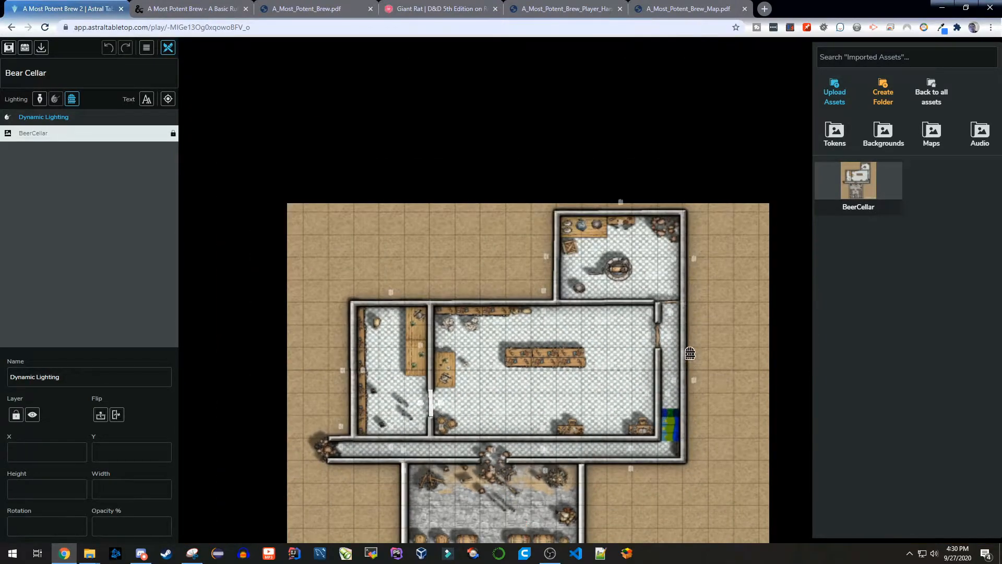
{"action": "scroll", "coordinate": [674, 292], "scroll_direction": "up", "scroll_amount": 5}
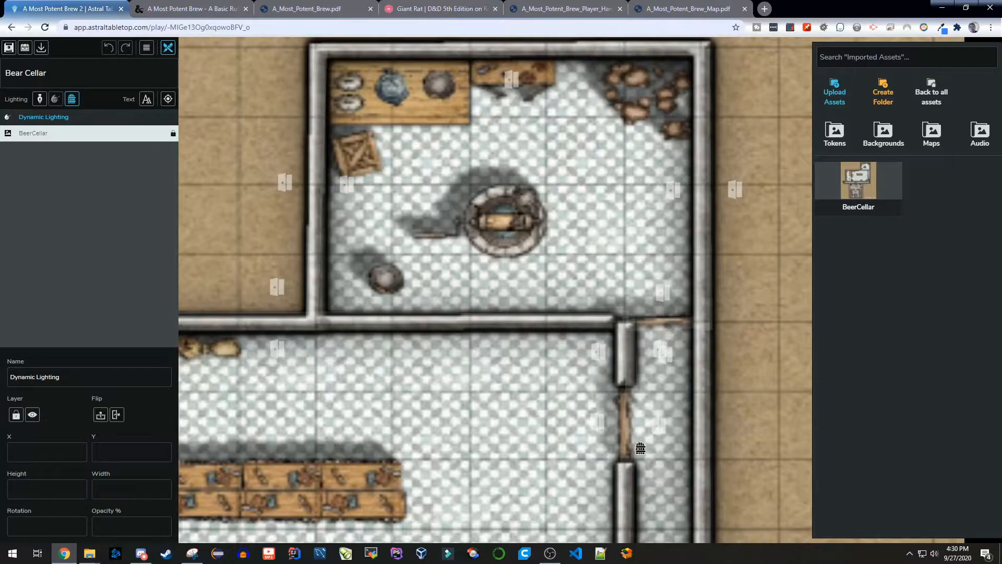
{"action": "scroll", "coordinate": [668, 329], "scroll_direction": "up", "scroll_amount": 2}
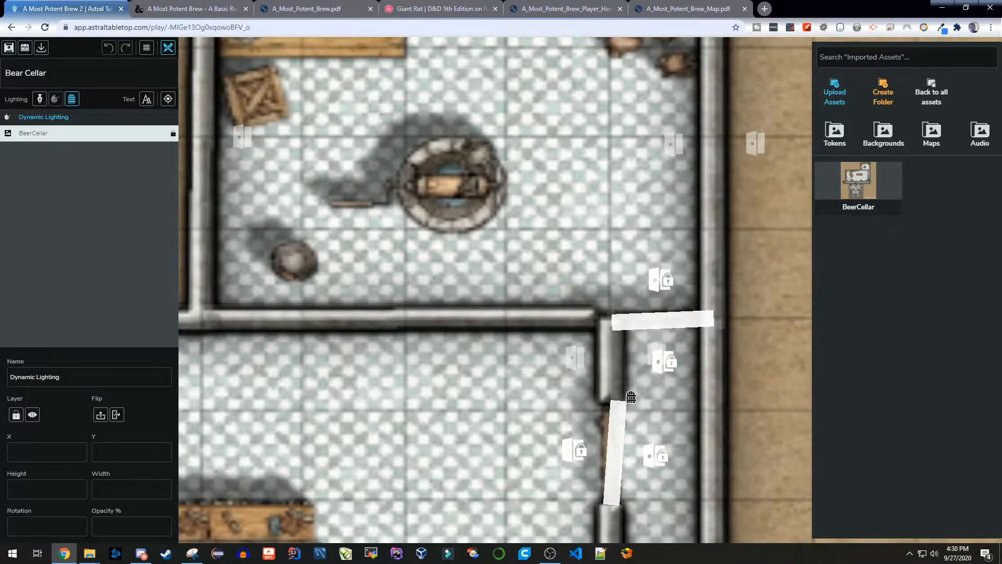
Step: Finish placing doors, check the walls of the Bear Cellar map, then save it and leave map editing
{"action": "scroll", "coordinate": [629, 394], "scroll_direction": "down", "scroll_amount": 2}
{"action": "scroll", "coordinate": [627, 434], "scroll_direction": "down", "scroll_amount": 3}
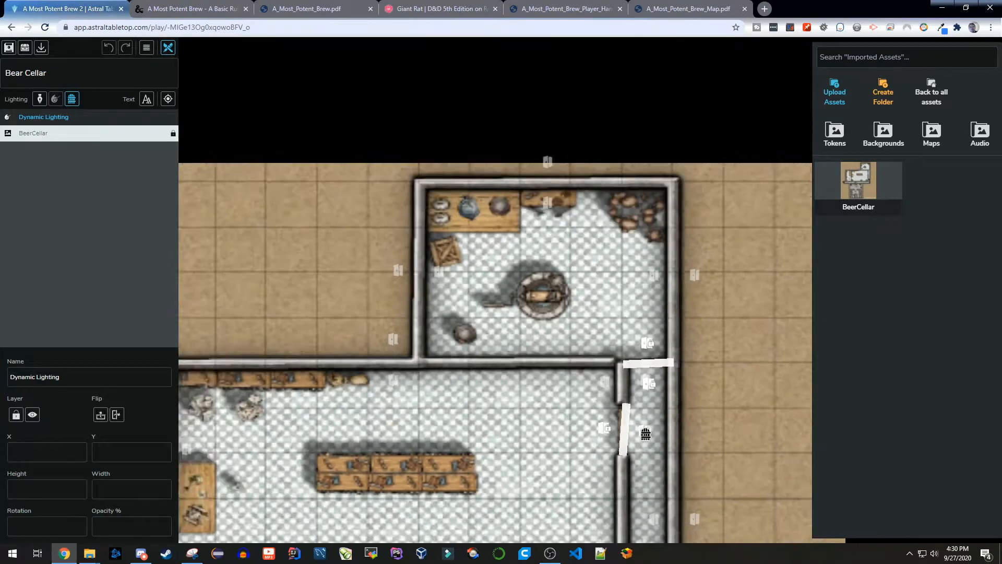
{"action": "left_click", "coordinate": [73, 100]}
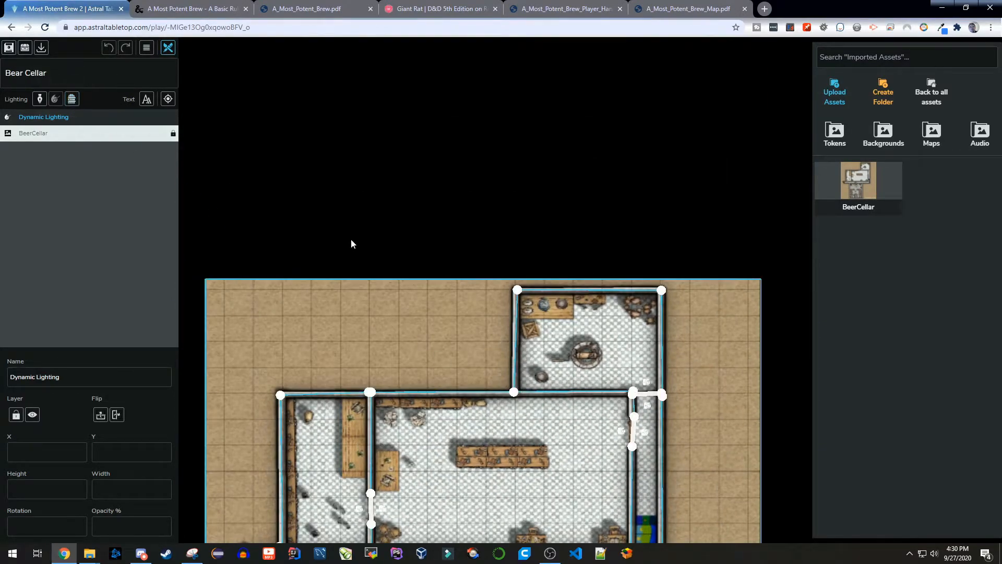
{"action": "left_click_drag", "start_coordinate": [352, 242], "coordinate": [314, 54]}
{"action": "left_click_drag", "start_coordinate": [600, 466], "coordinate": [629, 327]}
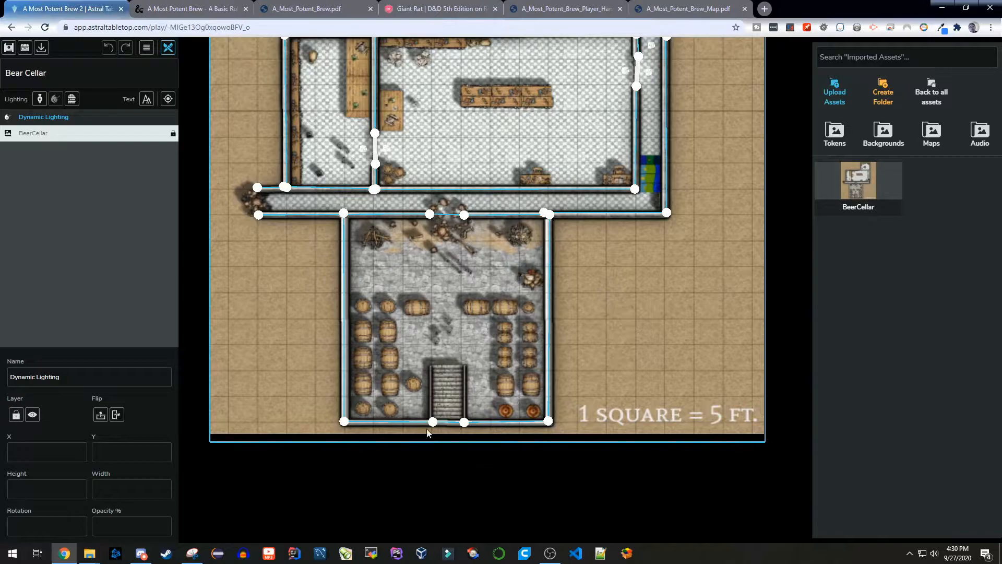
{"action": "scroll", "coordinate": [426, 434], "scroll_direction": "up", "scroll_amount": 3}
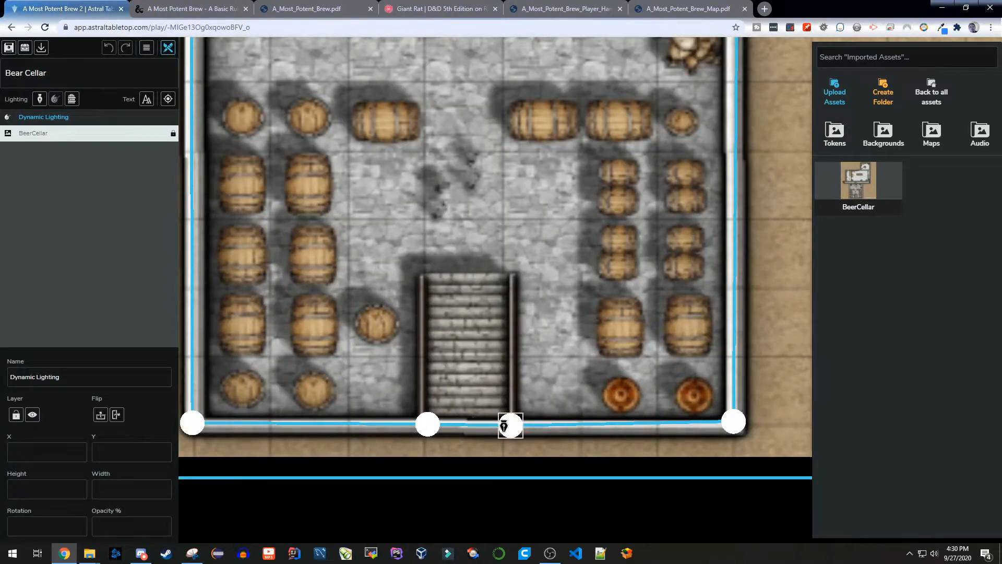
{"action": "scroll", "coordinate": [557, 458], "scroll_direction": "down", "scroll_amount": 3}
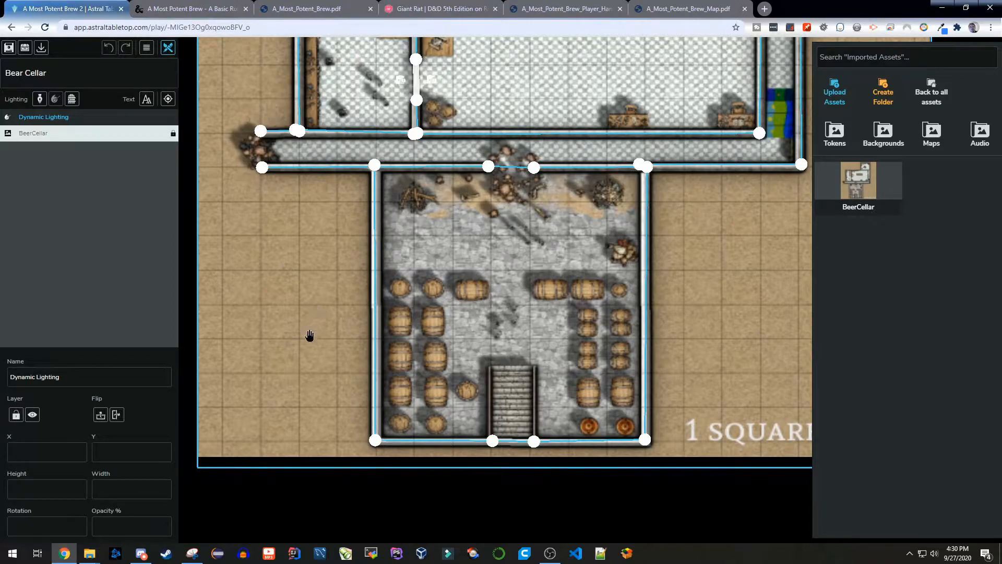
{"action": "left_click", "coordinate": [12, 50]}
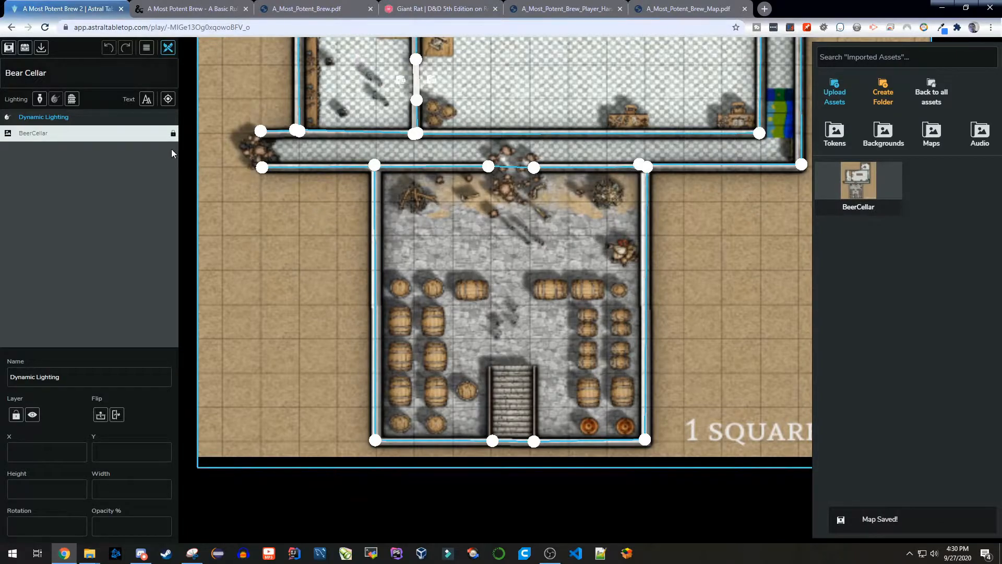
{"action": "key", "text": "Tab"}
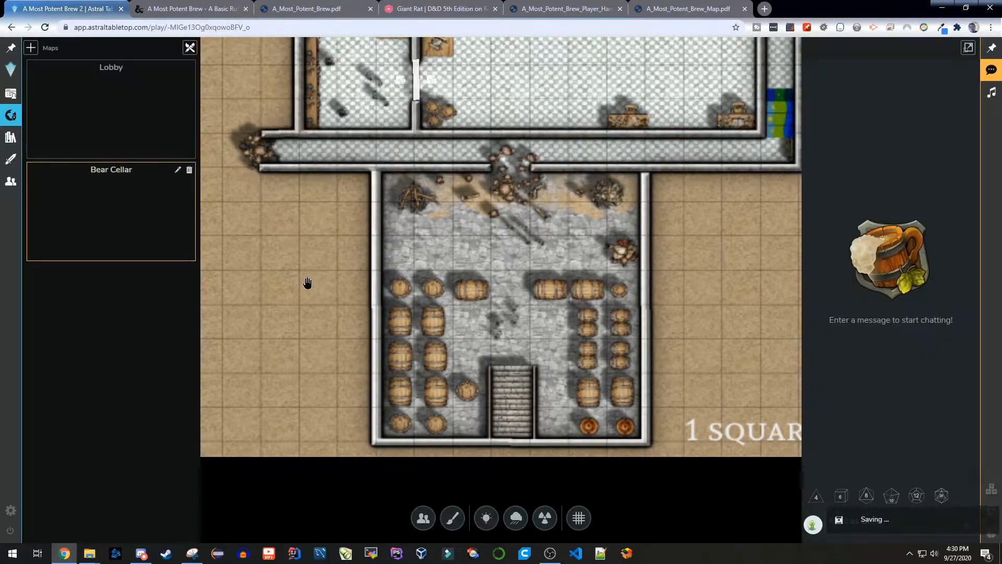
{"action": "scroll", "coordinate": [294, 312], "scroll_direction": "down", "scroll_amount": 3}
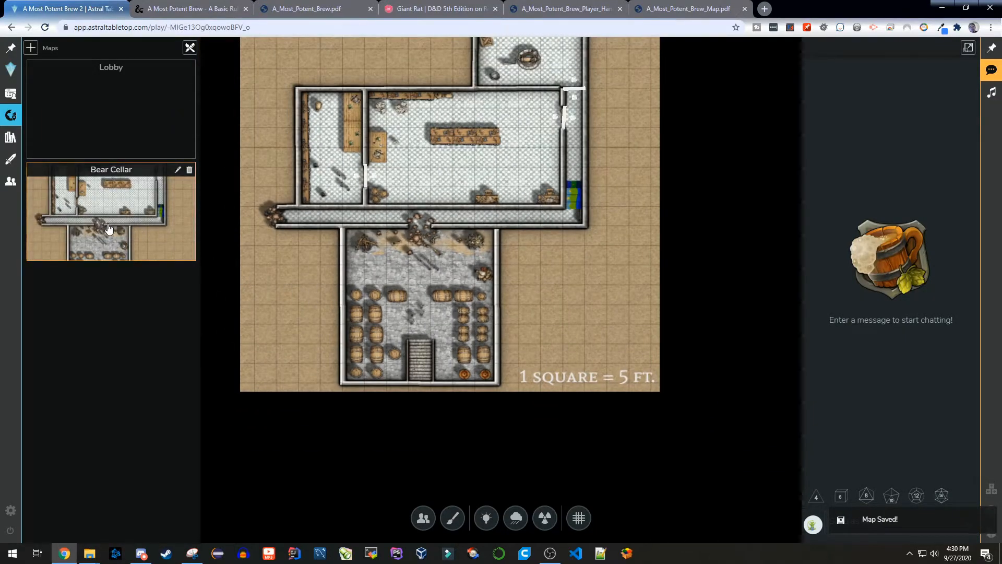
{"action": "left_click_drag", "start_coordinate": [271, 270], "coordinate": [298, 348]}
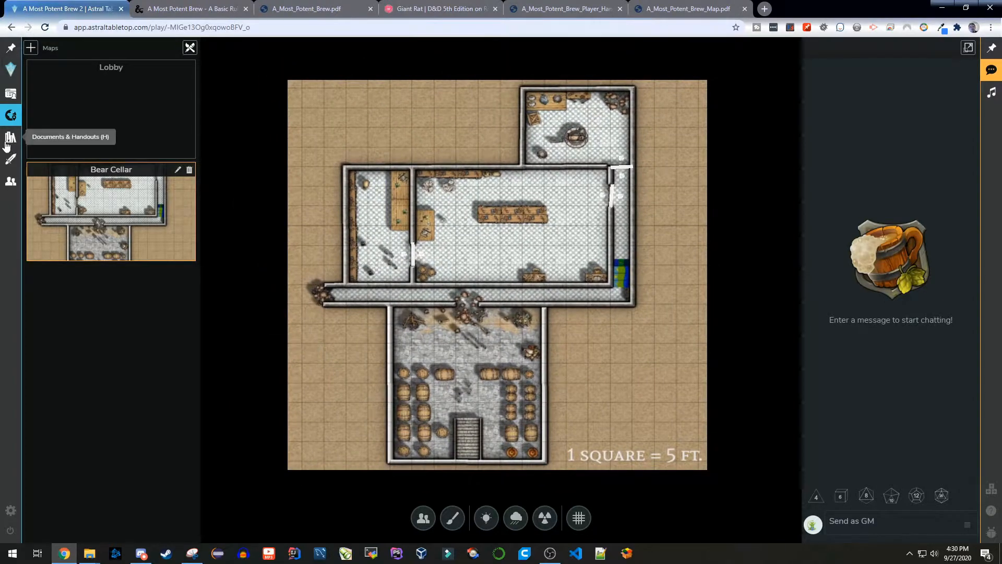
Step: Create a new character based on the D&D 5E Sheetless Quick Start Template
{"action": "left_click", "coordinate": [10, 95]}
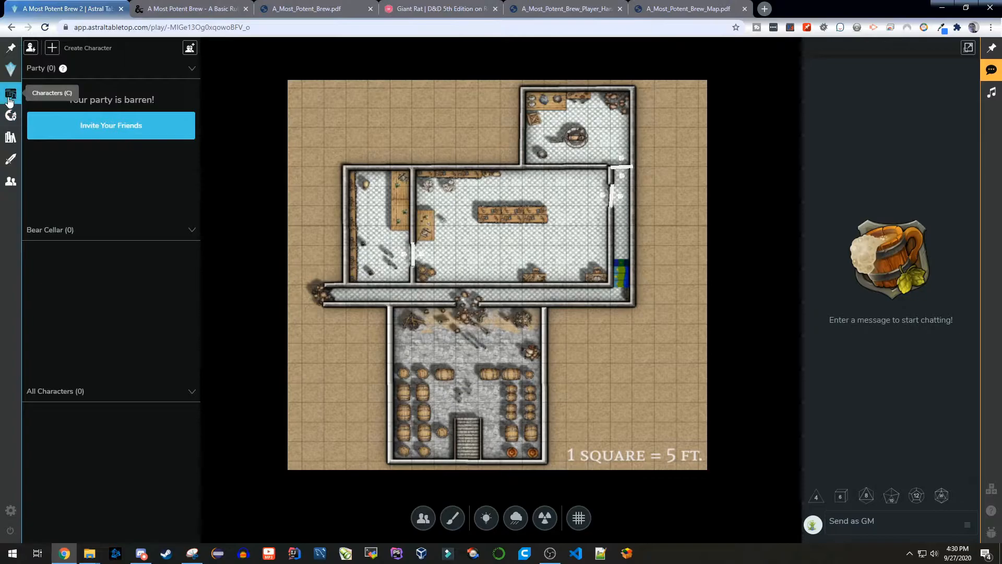
{"action": "left_click", "coordinate": [52, 50]}
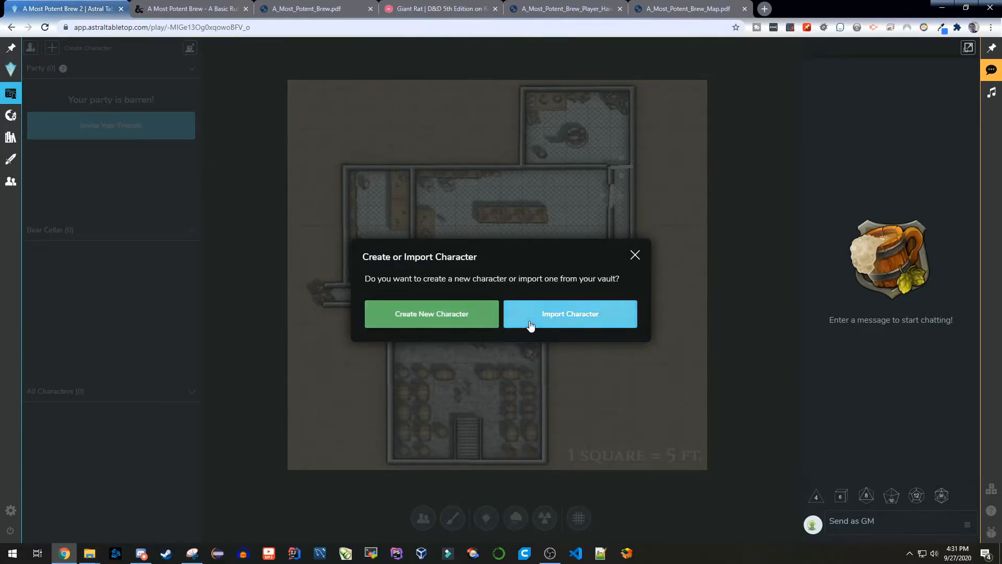
{"action": "left_click", "coordinate": [445, 321]}
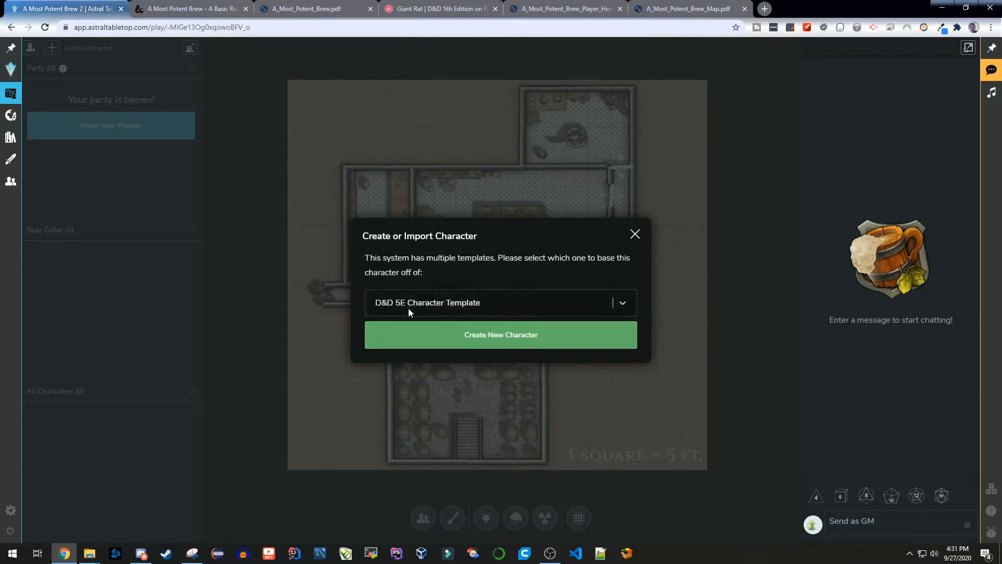
{"action": "left_click", "coordinate": [493, 311]}
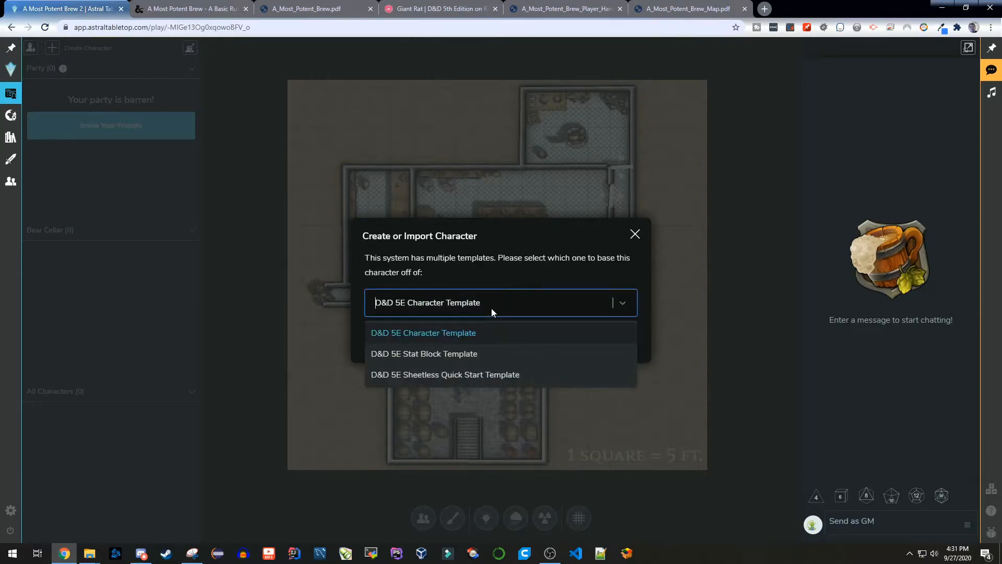
{"action": "left_click", "coordinate": [444, 376]}
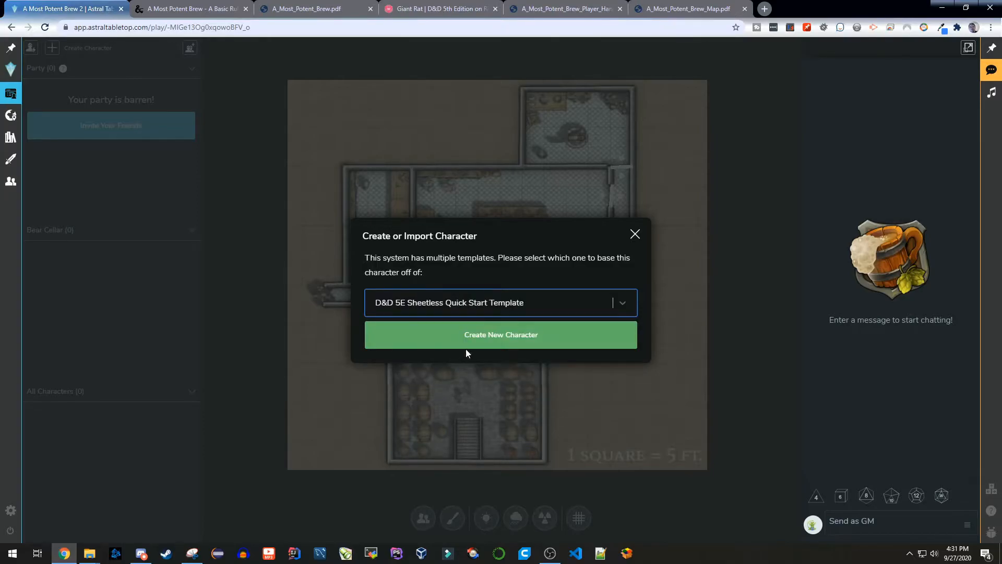
{"action": "left_click", "coordinate": [462, 334]}
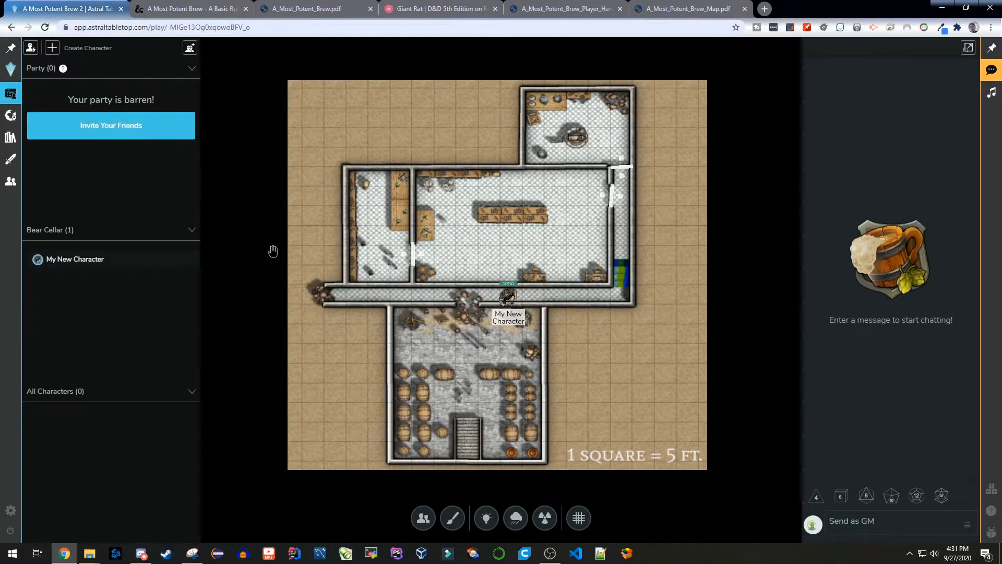
Step: Move the new character's token into the barrel room and rename the character Giant Rat
{"action": "left_click_drag", "start_coordinate": [507, 297], "coordinate": [471, 355]}
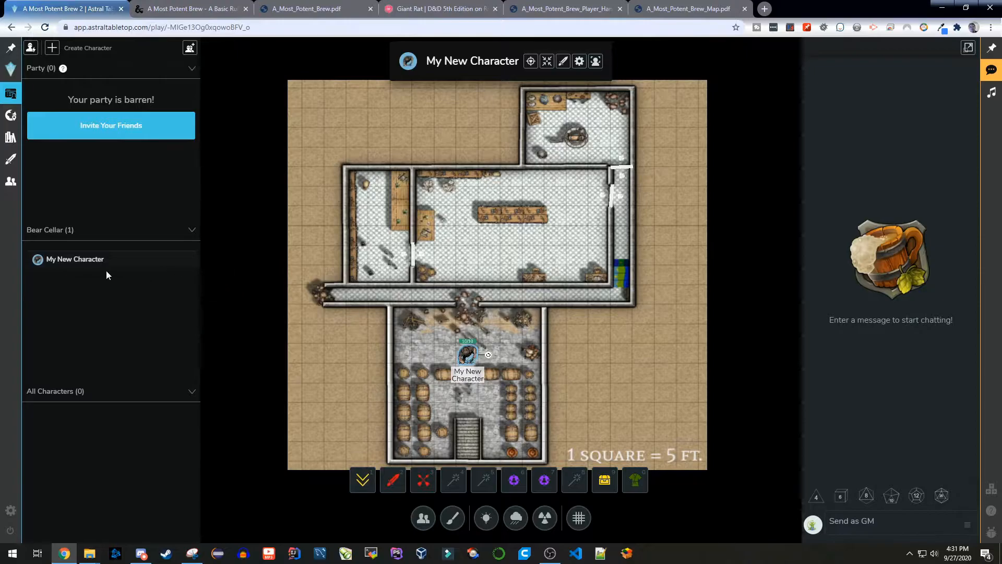
{"action": "scroll", "coordinate": [472, 356], "scroll_direction": "up", "scroll_amount": 5}
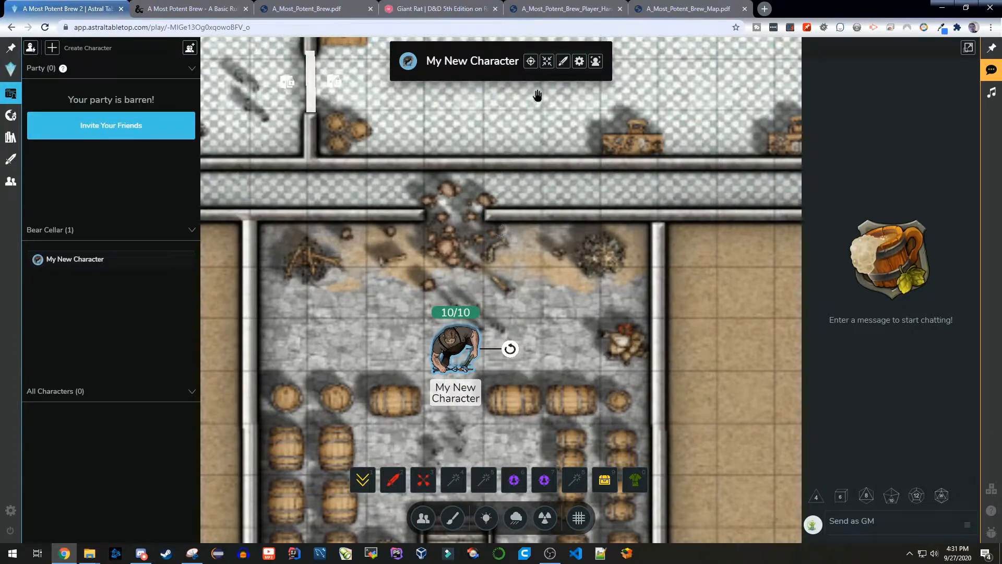
{"action": "left_click", "coordinate": [579, 61]}
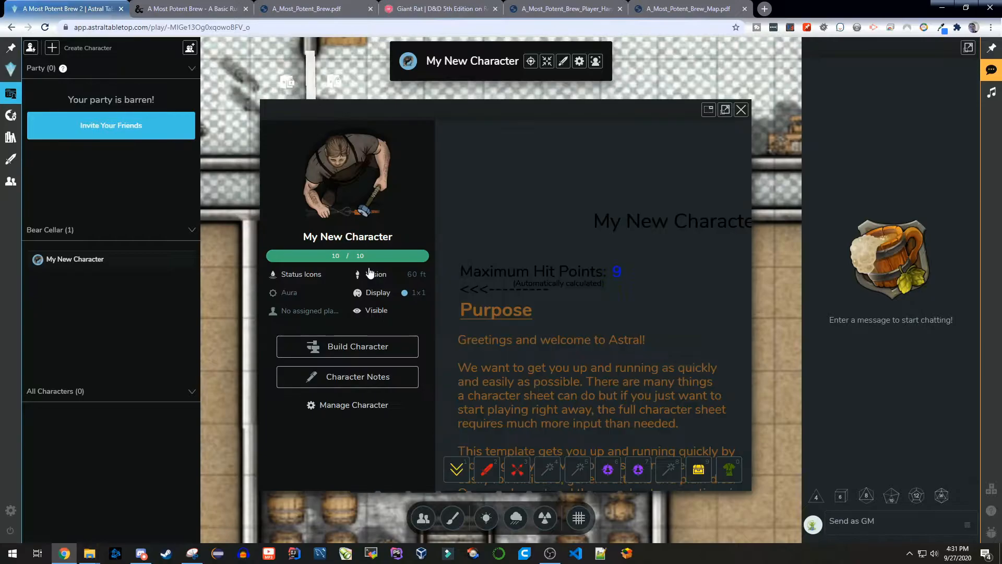
{"action": "key", "text": "ctrl+a"}
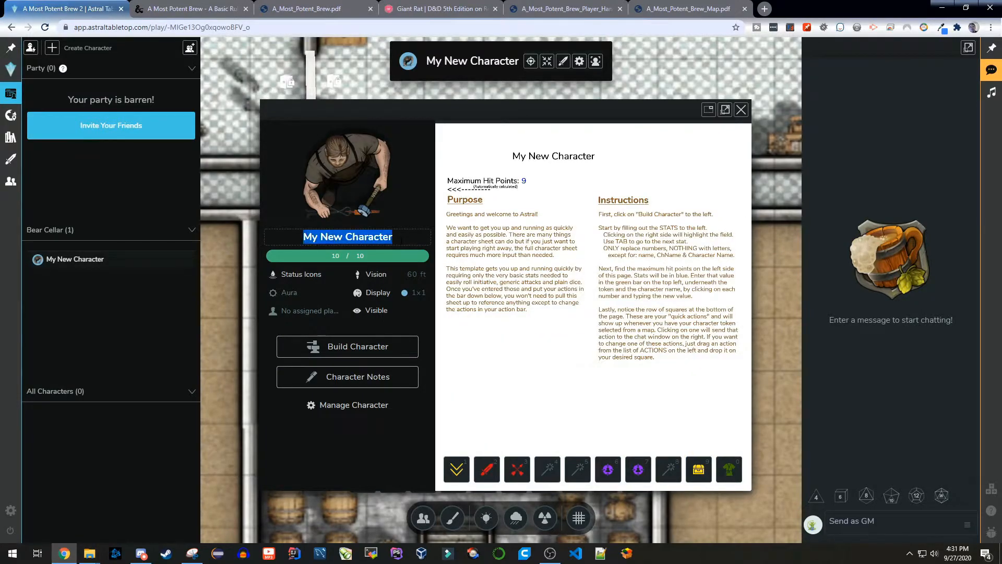
{"action": "type", "text": "Giant Rat"}
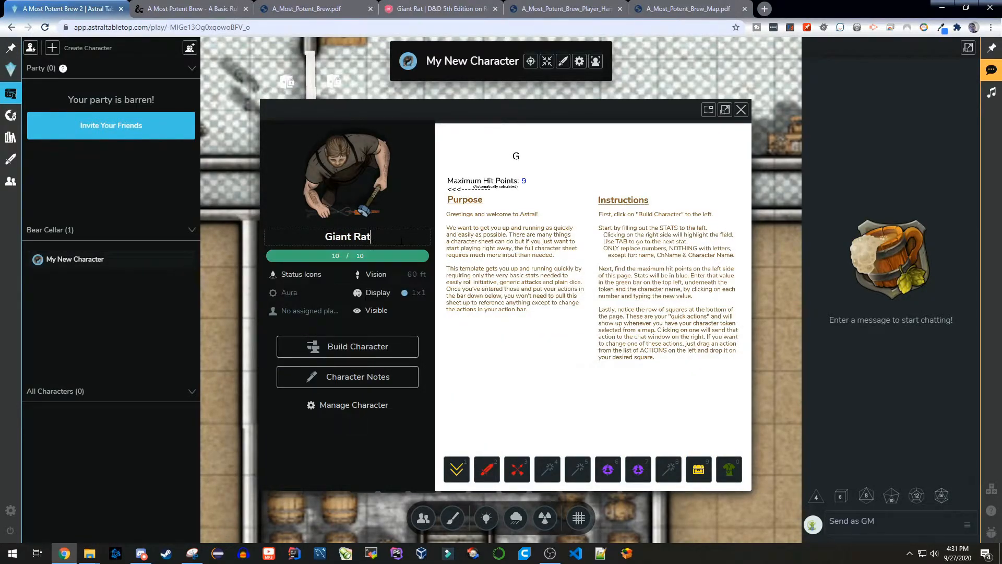
{"action": "key", "text": "Return"}
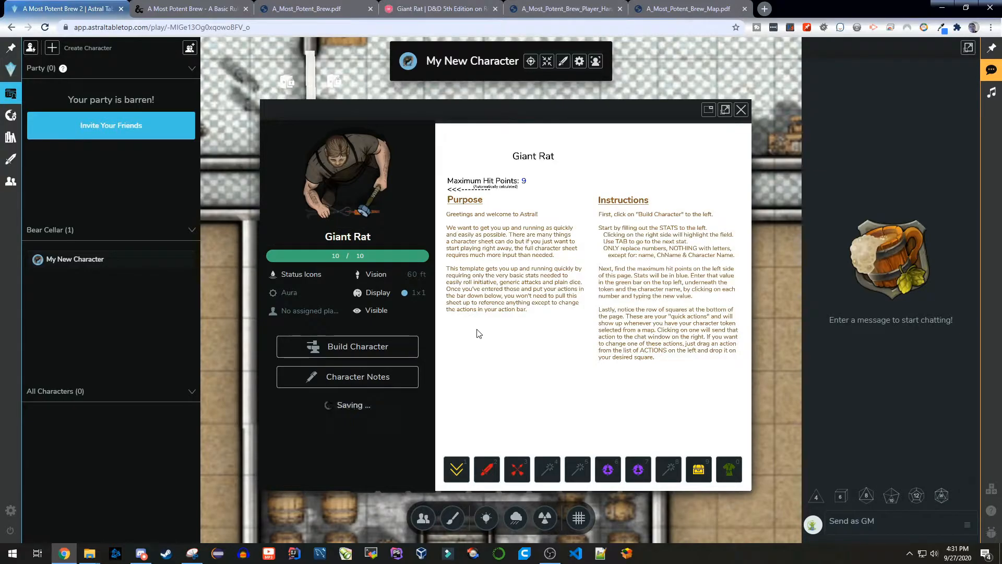
Step: Replace the Giant Rat's token image by uploading GiantRat.PNG from the Tokens folder, close its sheet and nudge the token slightly
{"action": "left_click", "coordinate": [347, 165]}
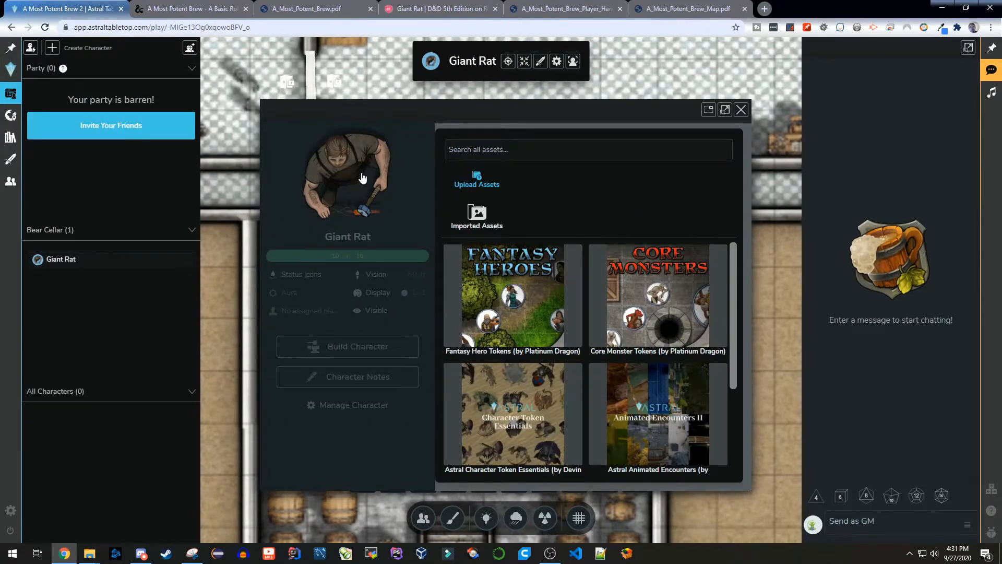
{"action": "left_click", "coordinate": [474, 182]}
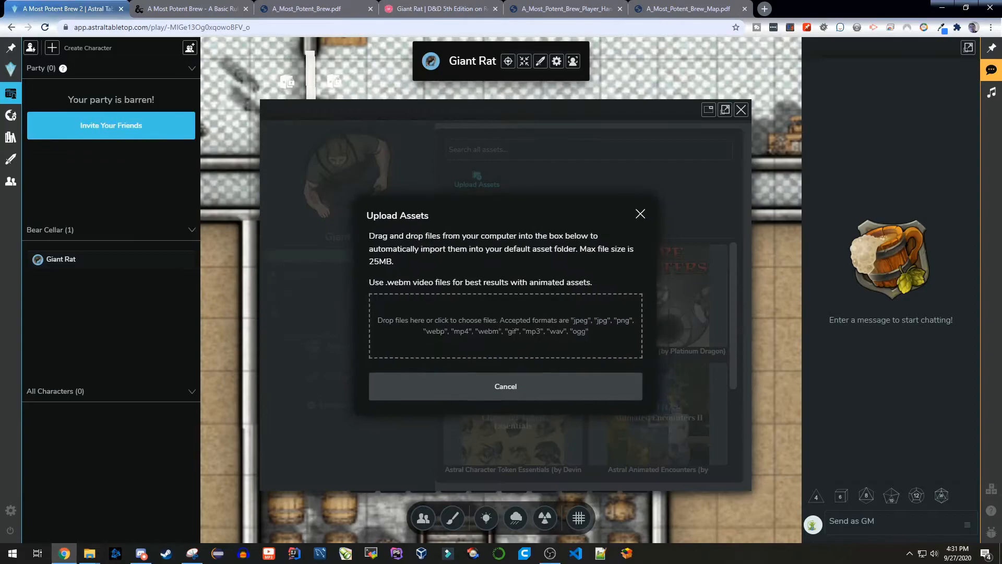
{"action": "left_click", "coordinate": [467, 325]}
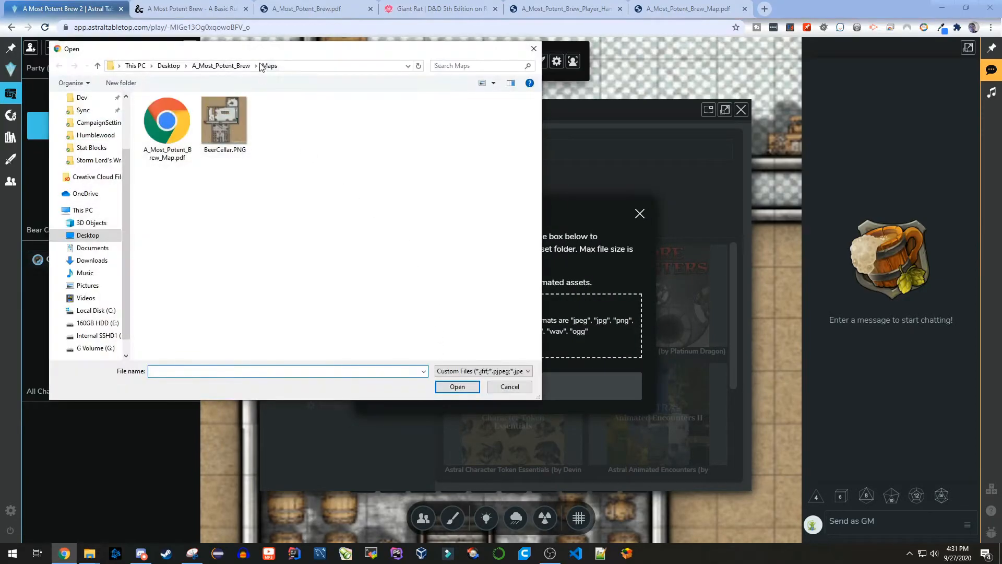
{"action": "left_click", "coordinate": [236, 66]}
{"action": "double_click", "coordinate": [236, 138]}
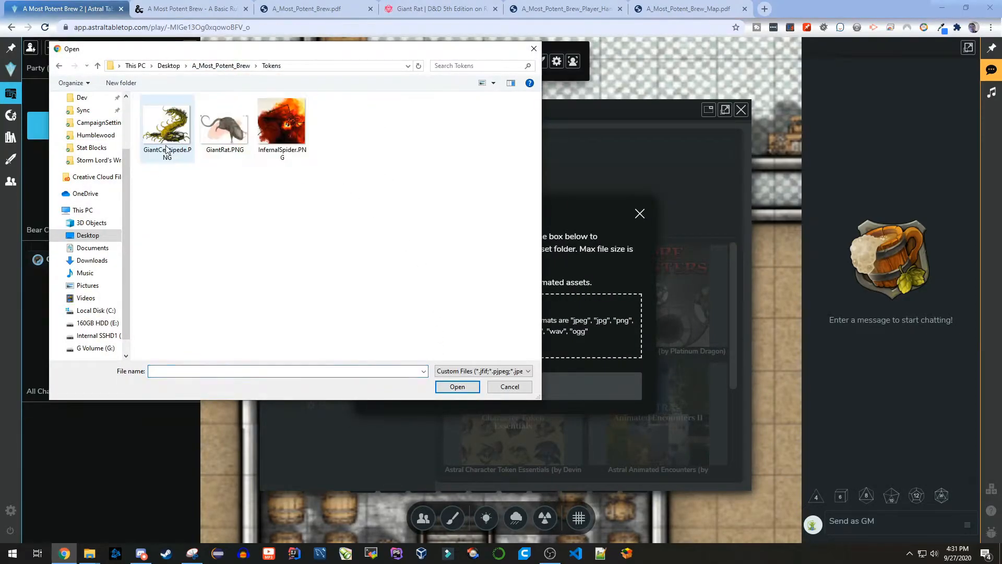
{"action": "left_click", "coordinate": [225, 130]}
{"action": "left_click", "coordinate": [456, 386]}
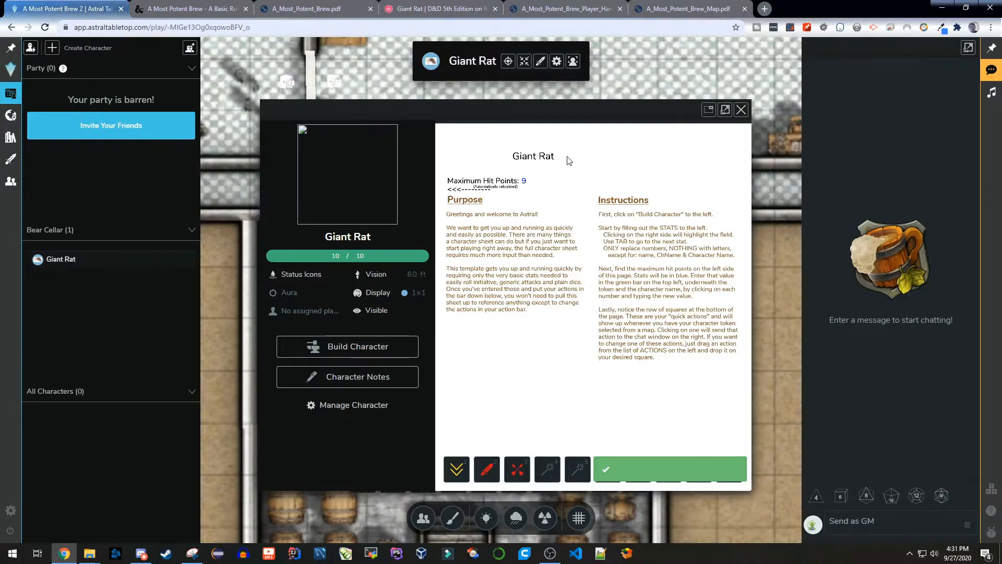
{"action": "left_click", "coordinate": [742, 109]}
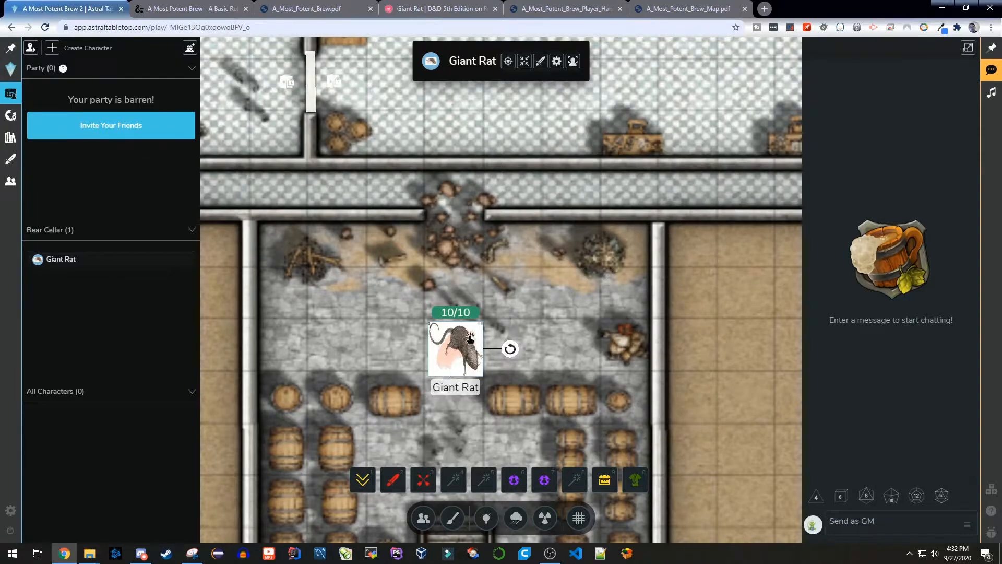
{"action": "left_click_drag", "start_coordinate": [453, 347], "coordinate": [449, 349]}
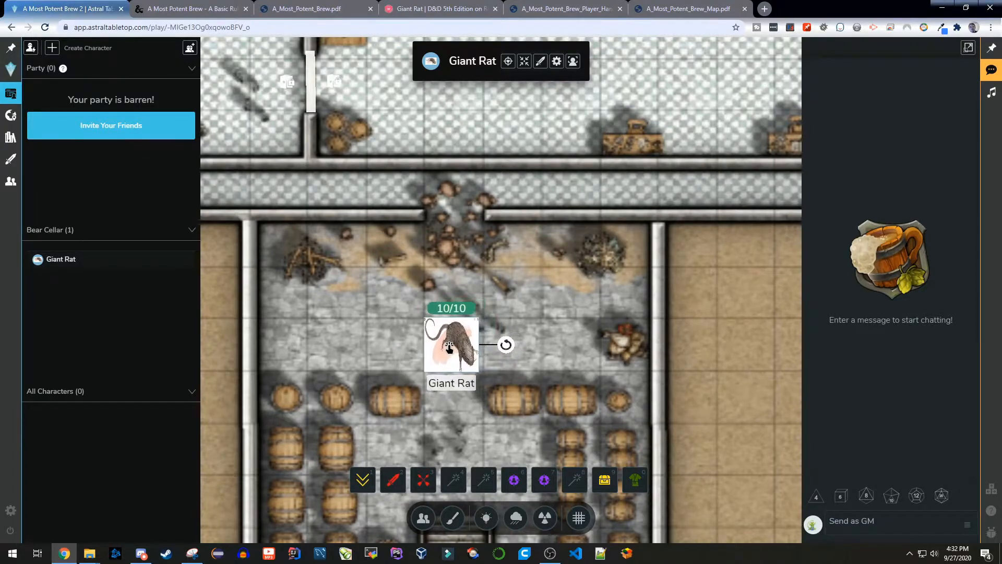
Step: Open the Giant Rat's sheet for building and delete its existing template page
{"action": "left_click", "coordinate": [558, 62]}
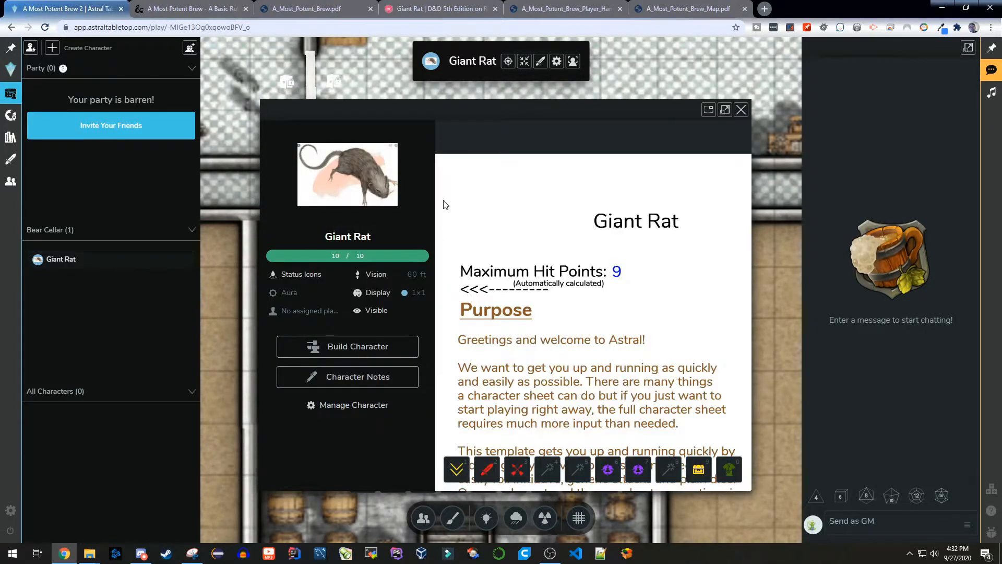
{"action": "left_click", "coordinate": [351, 351]}
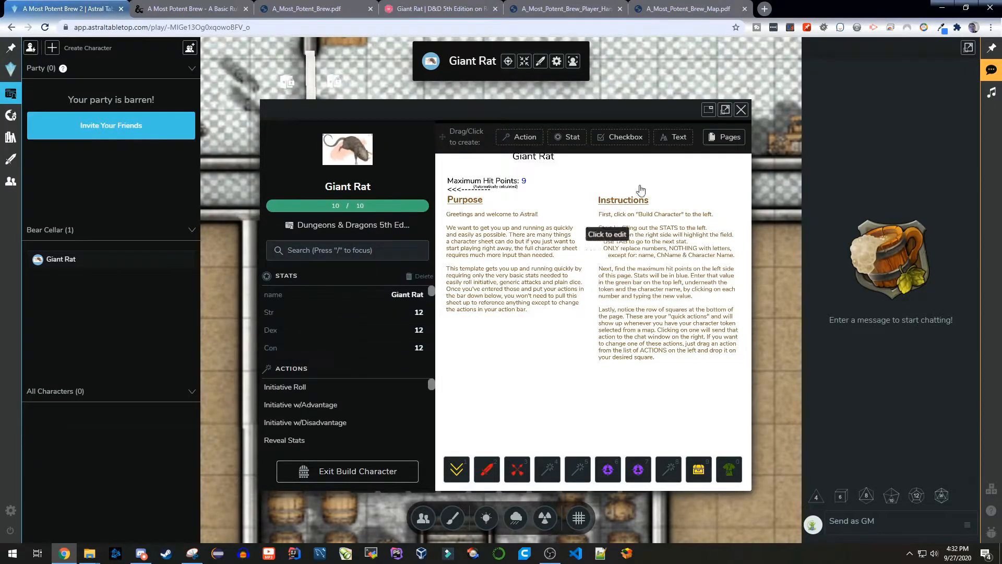
{"action": "left_click", "coordinate": [728, 136]}
{"action": "mouse_move", "coordinate": [502, 183]}
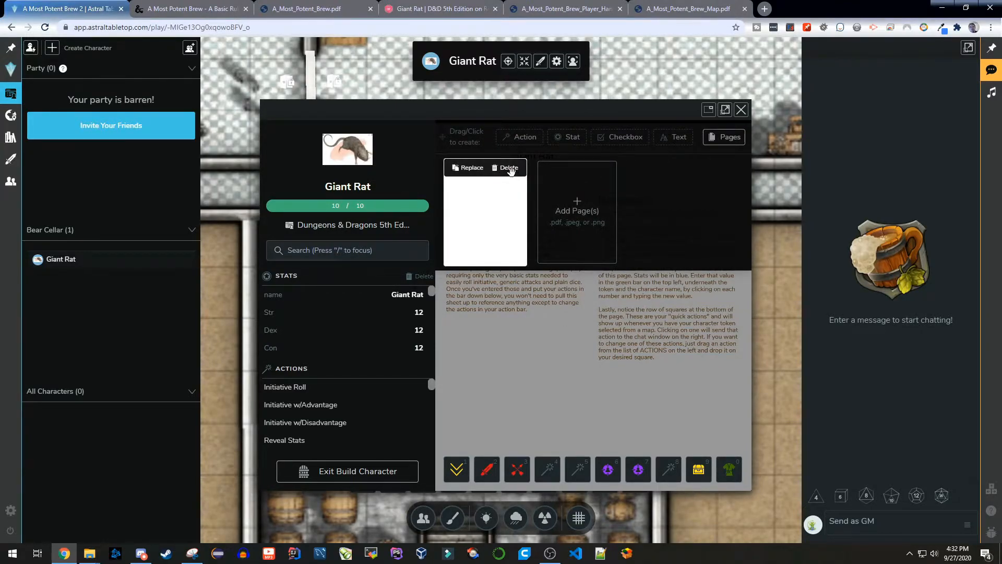
{"action": "left_click", "coordinate": [511, 169]}
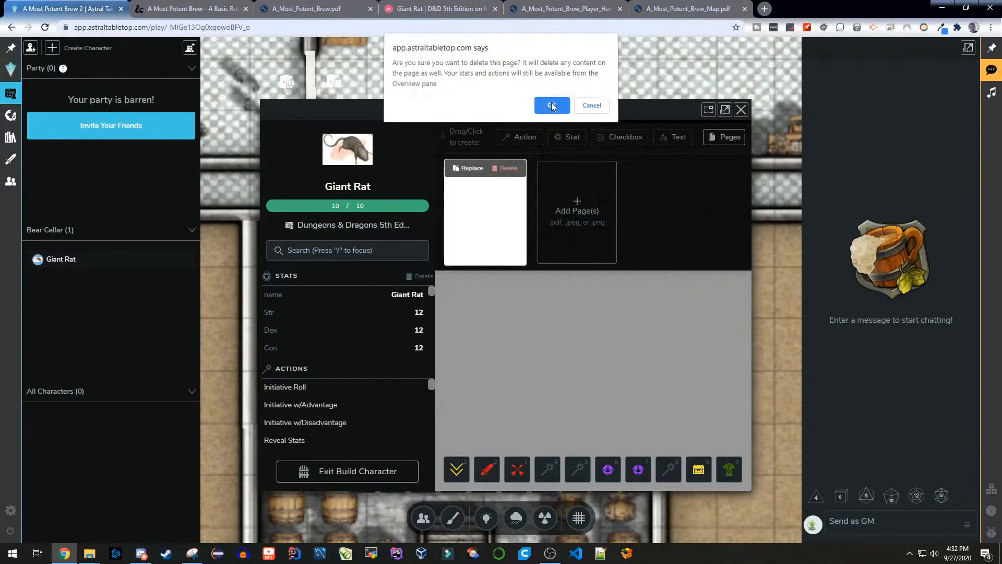
{"action": "left_click", "coordinate": [552, 107]}
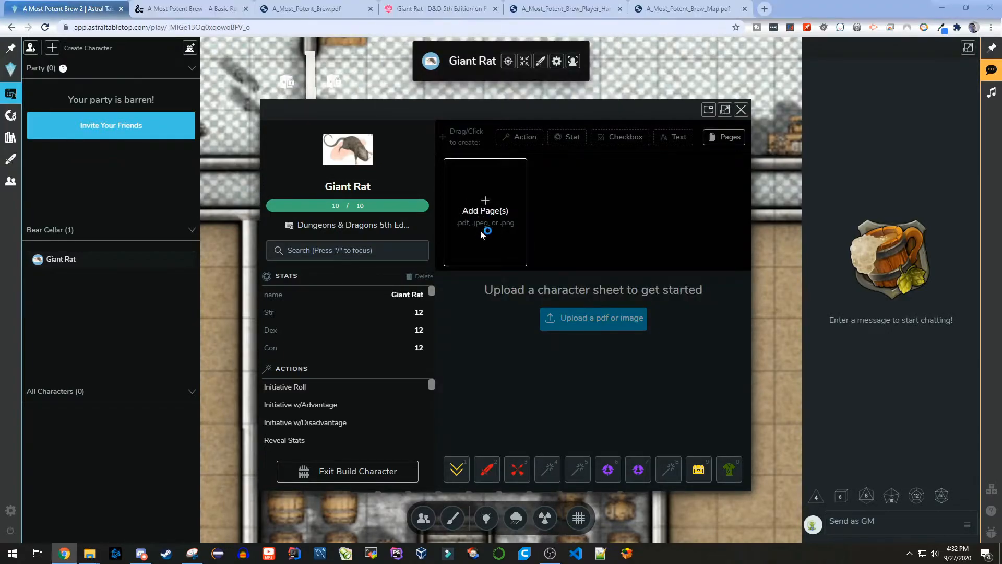
Step: Add GiantRat.PNG from the Stat Blocks folder as the Giant Rat's sheet page and fit the whole stat block in view
{"action": "left_click", "coordinate": [481, 229]}
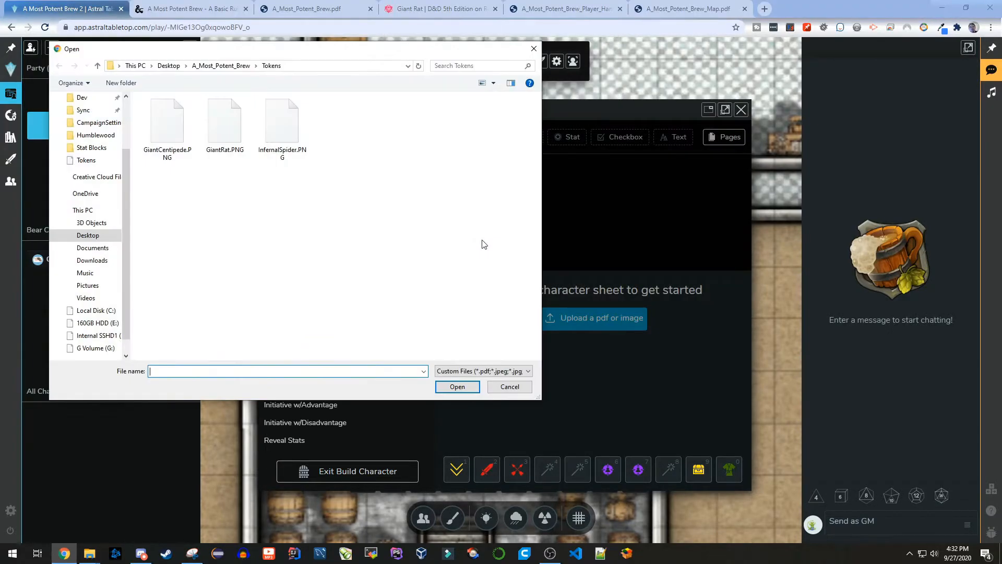
{"action": "left_click", "coordinate": [237, 65]}
{"action": "double_click", "coordinate": [250, 136]}
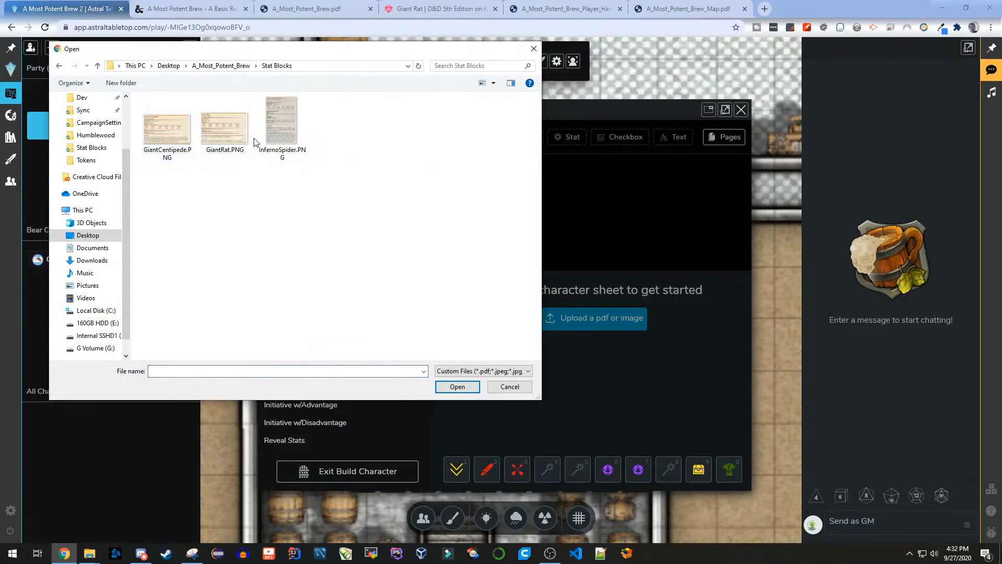
{"action": "left_click", "coordinate": [211, 128]}
{"action": "left_click", "coordinate": [458, 386]}
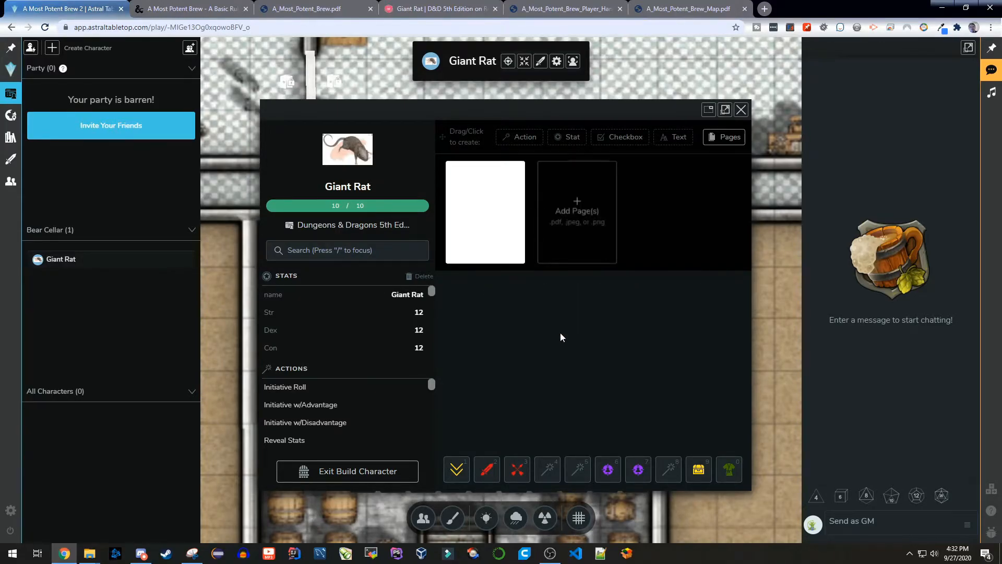
{"action": "left_click", "coordinate": [487, 221]}
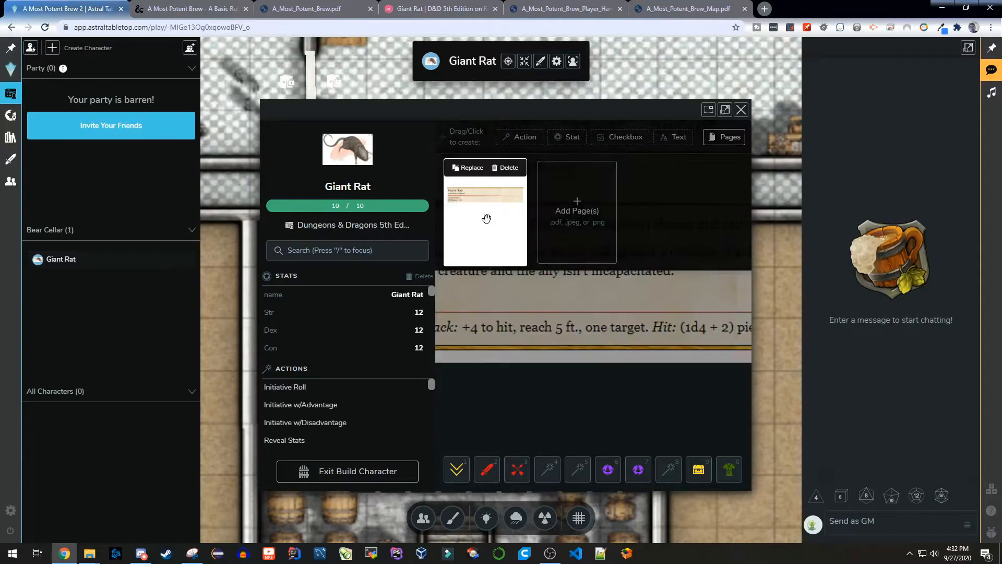
{"action": "left_click", "coordinate": [529, 321]}
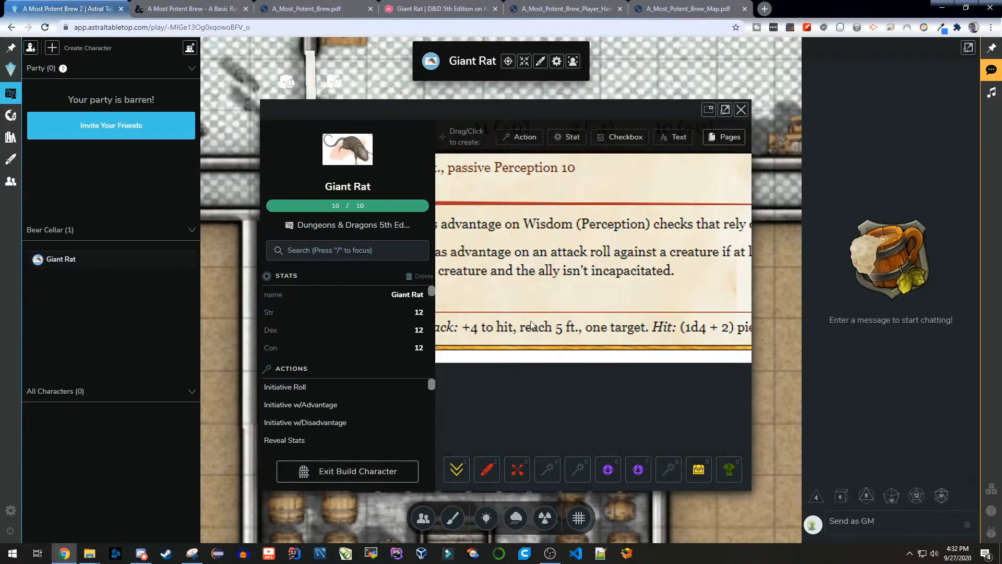
{"action": "scroll", "coordinate": [534, 282], "scroll_direction": "down", "scroll_amount": 4}
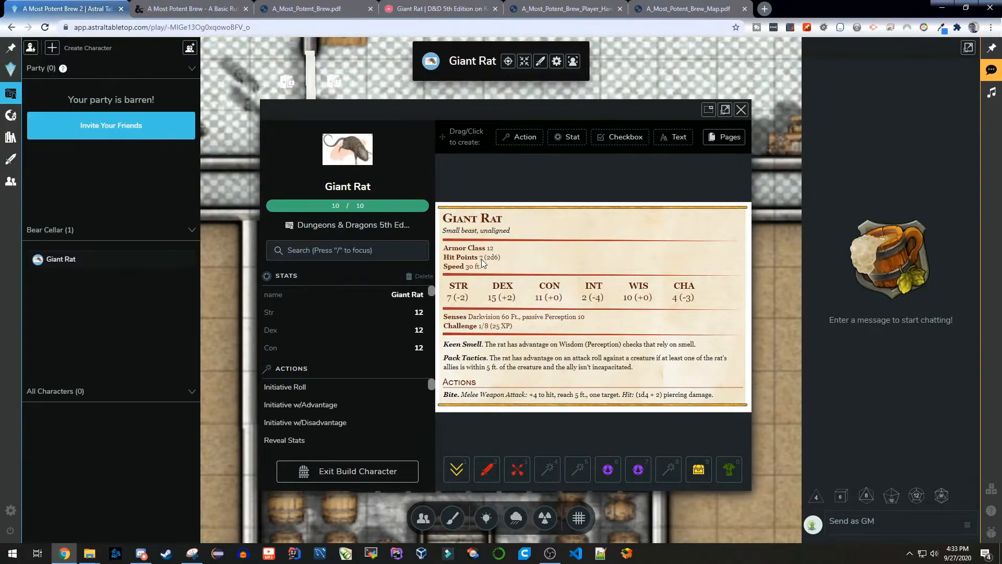
Step: Set the Giant Rat's maximum and current hit points to 7
{"action": "left_click", "coordinate": [360, 206]}
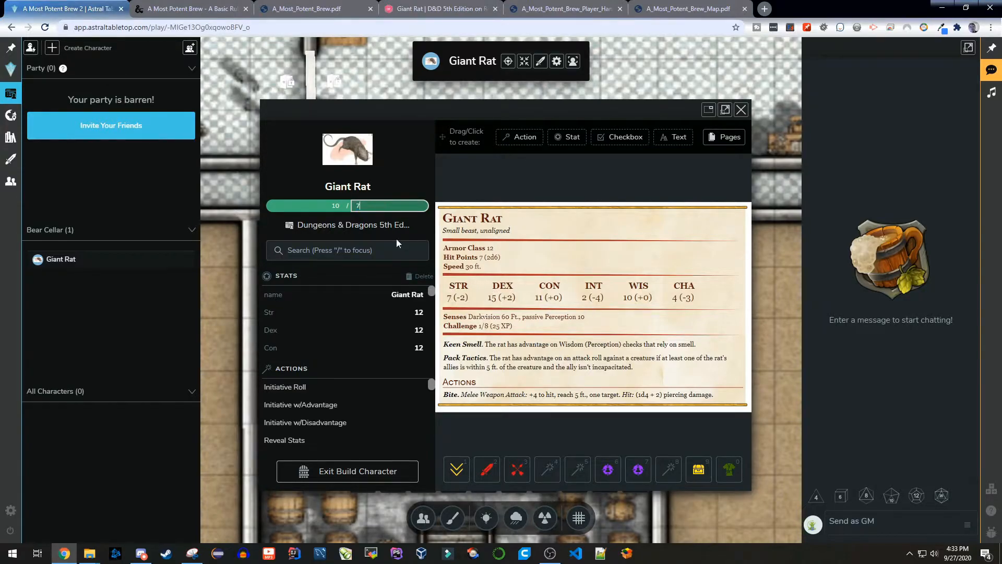
{"action": "left_click", "coordinate": [473, 288]}
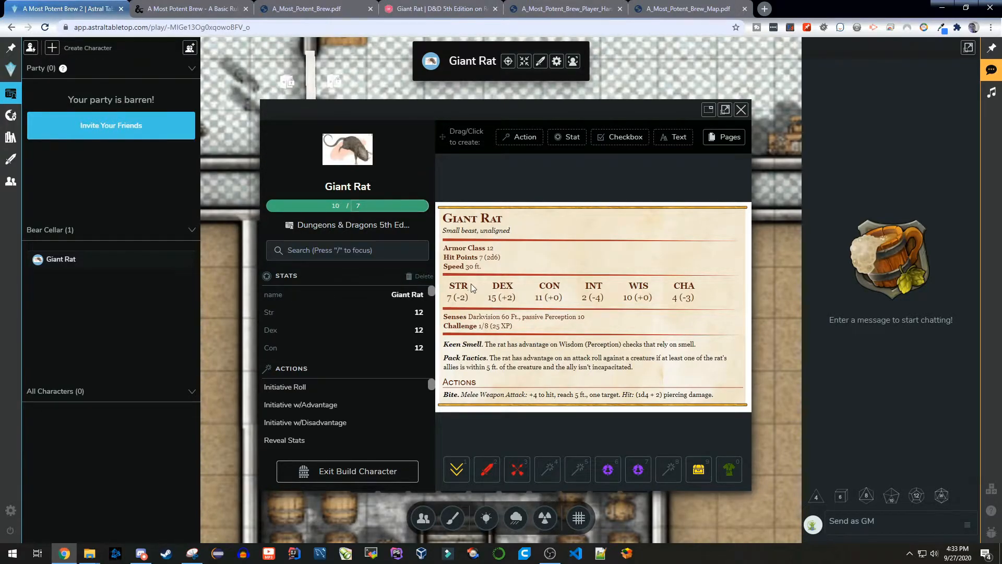
{"action": "left_click", "coordinate": [335, 208]}
{"action": "type", "text": "7"}
{"action": "left_click", "coordinate": [509, 319]}
Step: Set the Giant Rat's ability scores to Str 7, Dex 15, Con 11, Int 2, Wis 10 and Cha 4
{"action": "left_click", "coordinate": [419, 313]}
{"action": "type", "text": "7"}
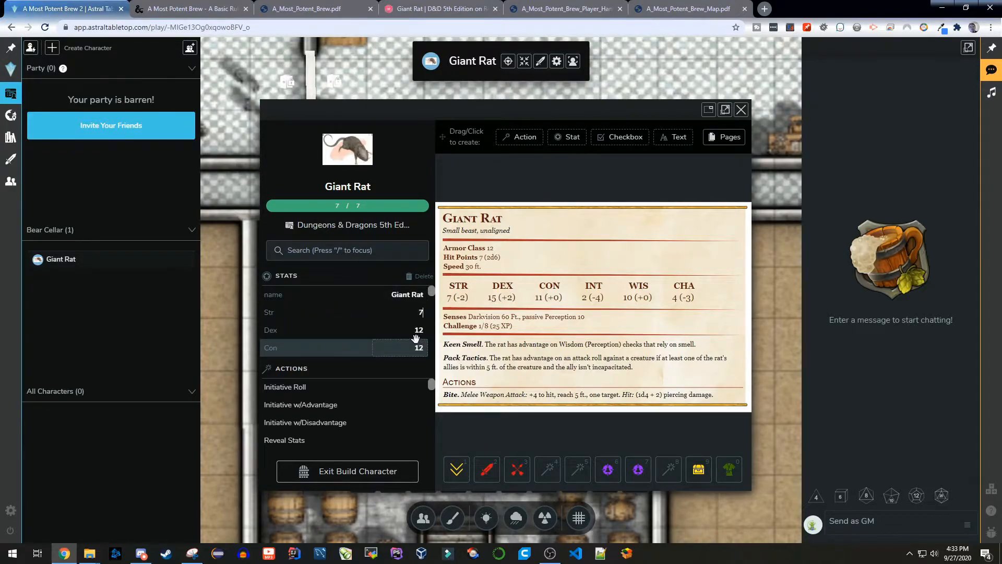
{"action": "key", "text": "shift+Tab"}
{"action": "key", "text": "Tab"}
{"action": "type", "text": "11"}
{"action": "key", "text": "Tab"}
{"action": "type", "text": "2"}
{"action": "key", "text": "Tab"}
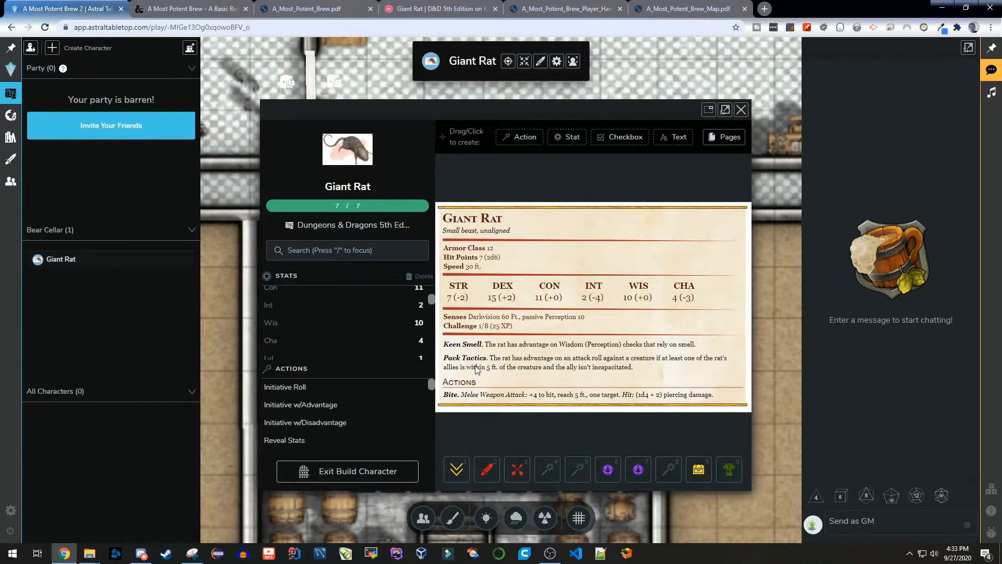
Step: Finish building the character, close its sheet and move the Giant Rat token toward the barrel room's upper-left corner
{"action": "left_click", "coordinate": [353, 471]}
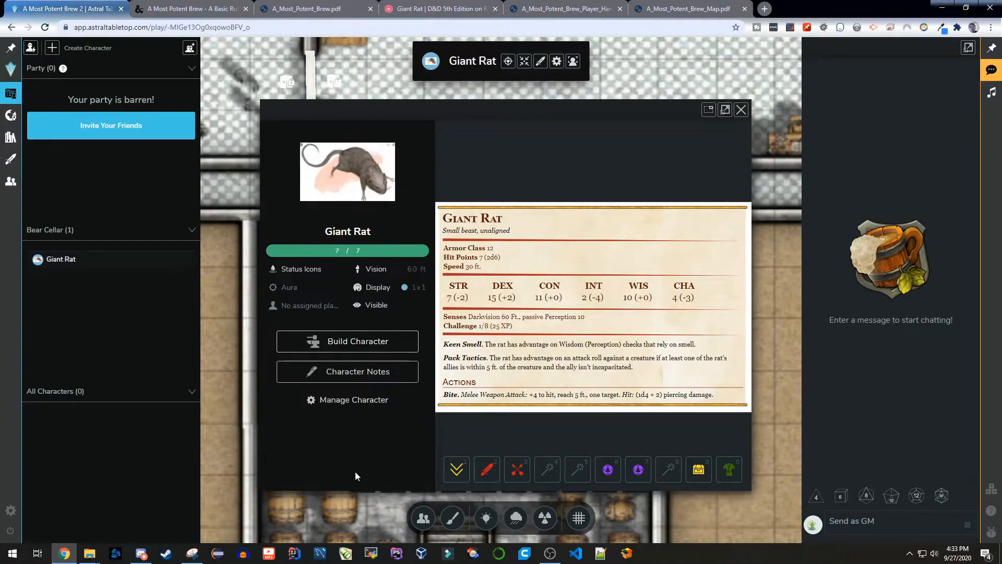
{"action": "left_click", "coordinate": [741, 110]}
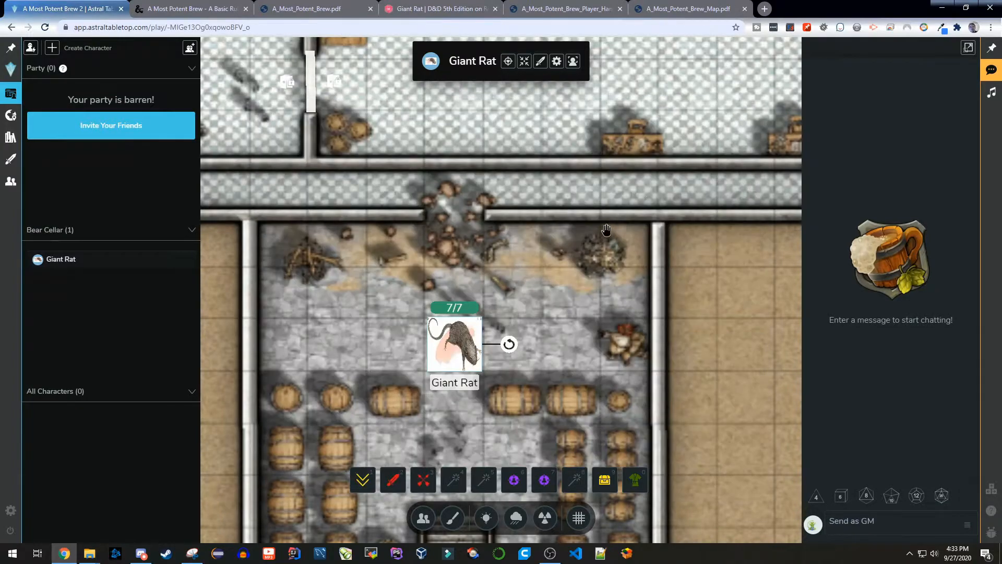
{"action": "left_click_drag", "start_coordinate": [469, 342], "coordinate": [349, 292]}
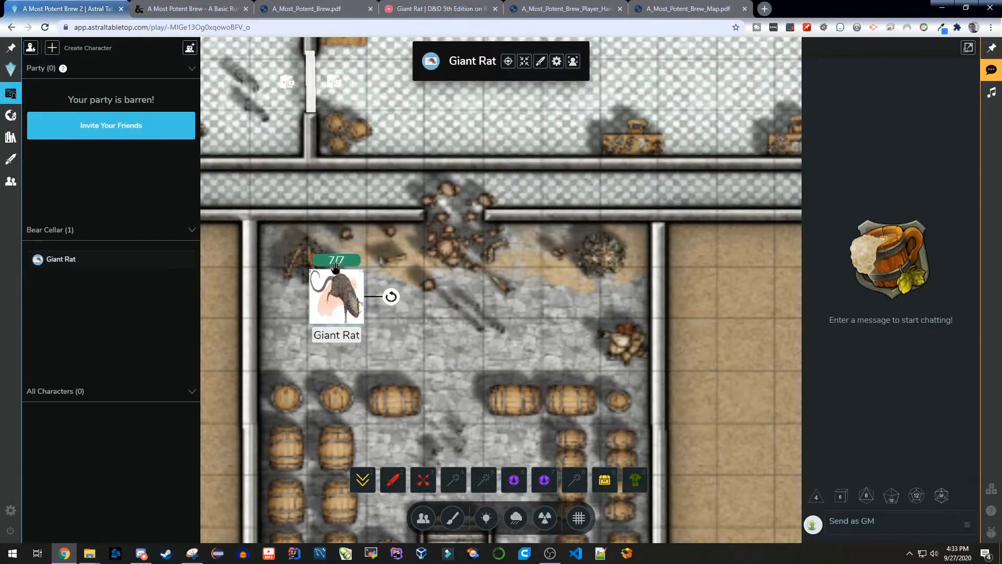
Step: Roll initiative for the Giant Rat and show its entry in the Initiative Tracker
{"action": "left_click", "coordinate": [443, 356]}
{"action": "left_click", "coordinate": [347, 303]}
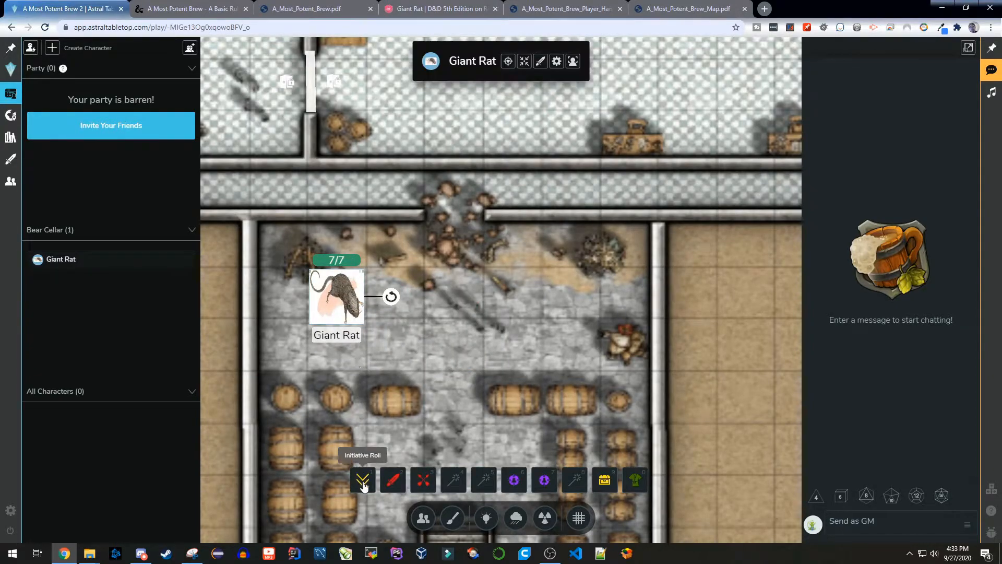
{"action": "left_click", "coordinate": [363, 481]}
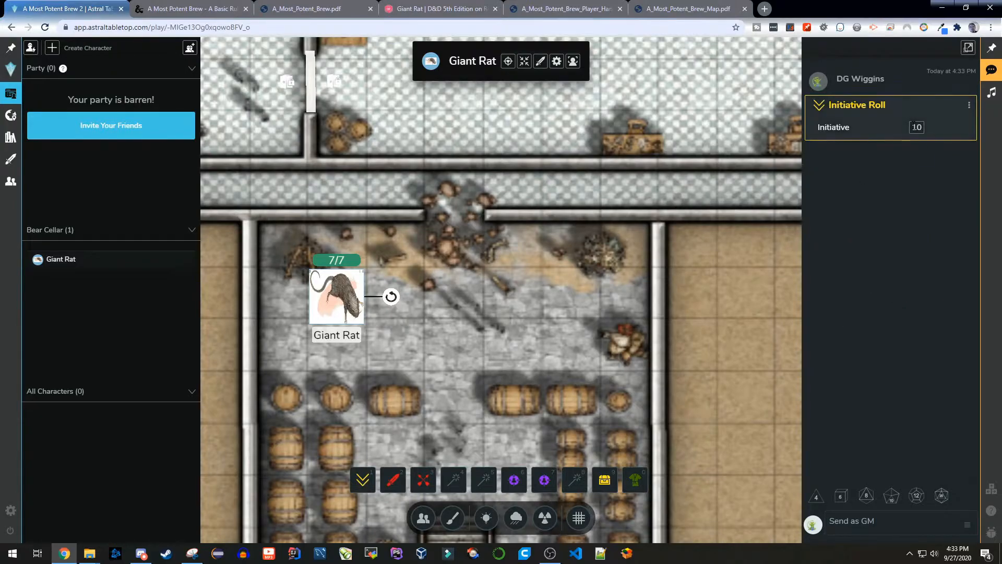
{"action": "mouse_move", "coordinate": [917, 128]}
{"action": "left_click", "coordinate": [10, 159]}
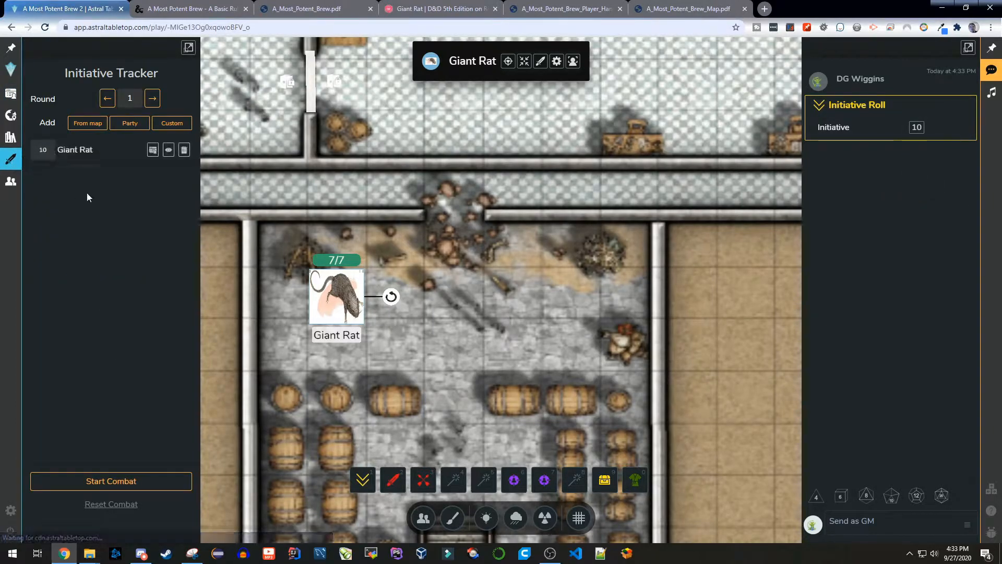
Step: Duplicate the Giant Rat character five times on the map
{"action": "left_click_drag", "start_coordinate": [504, 354], "coordinate": [538, 216]}
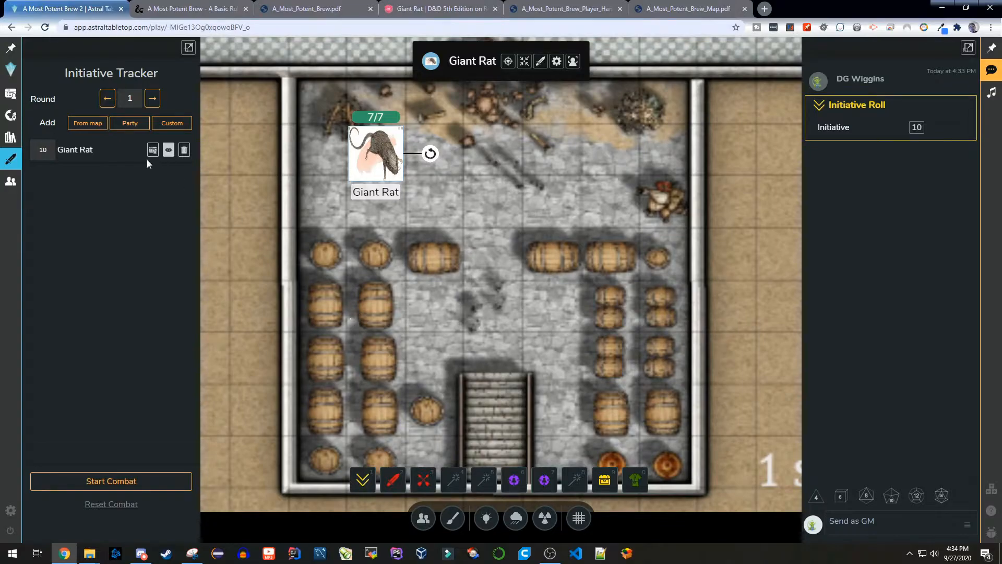
{"action": "left_click", "coordinate": [509, 241]}
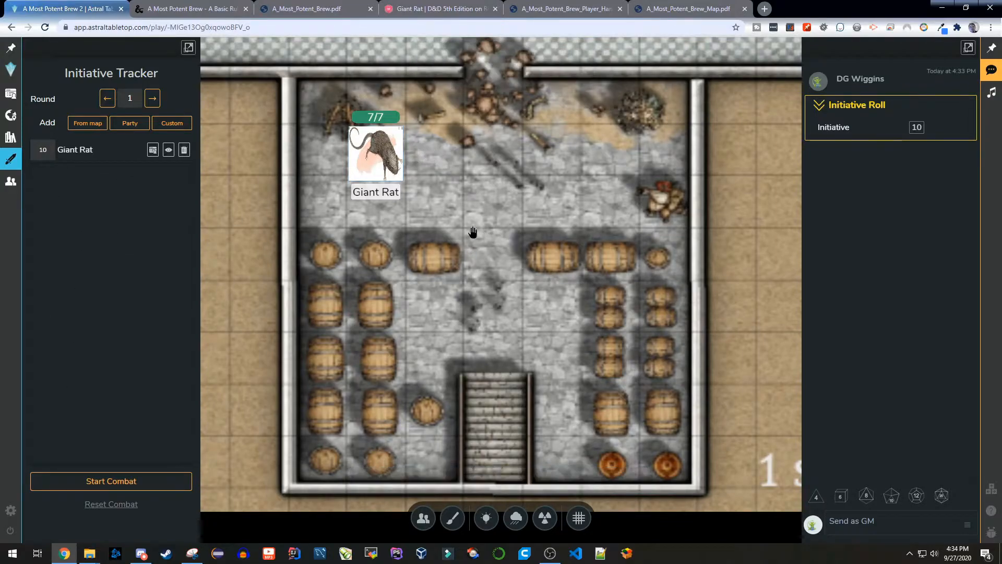
{"action": "right_click", "coordinate": [373, 163]}
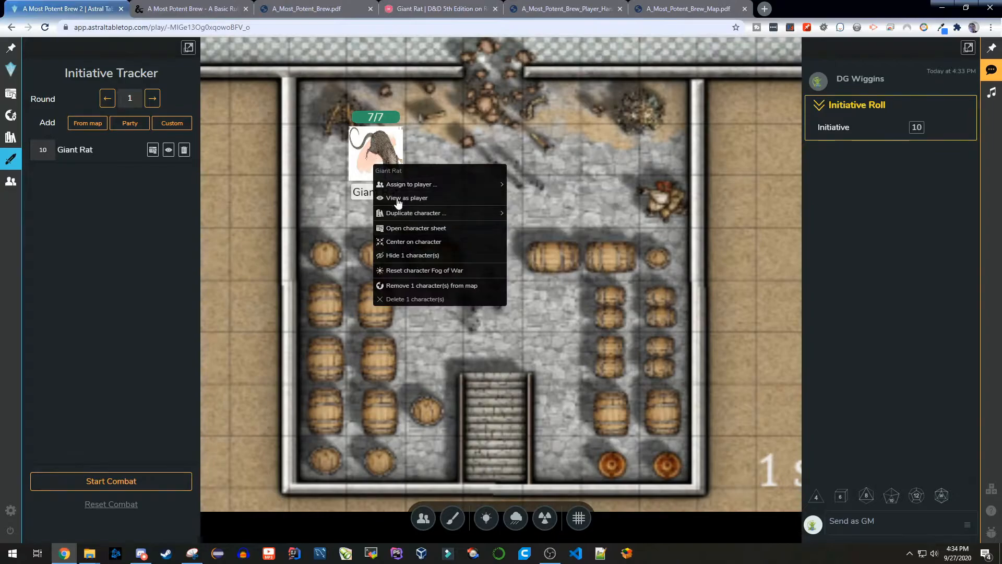
{"action": "left_click", "coordinate": [578, 305]}
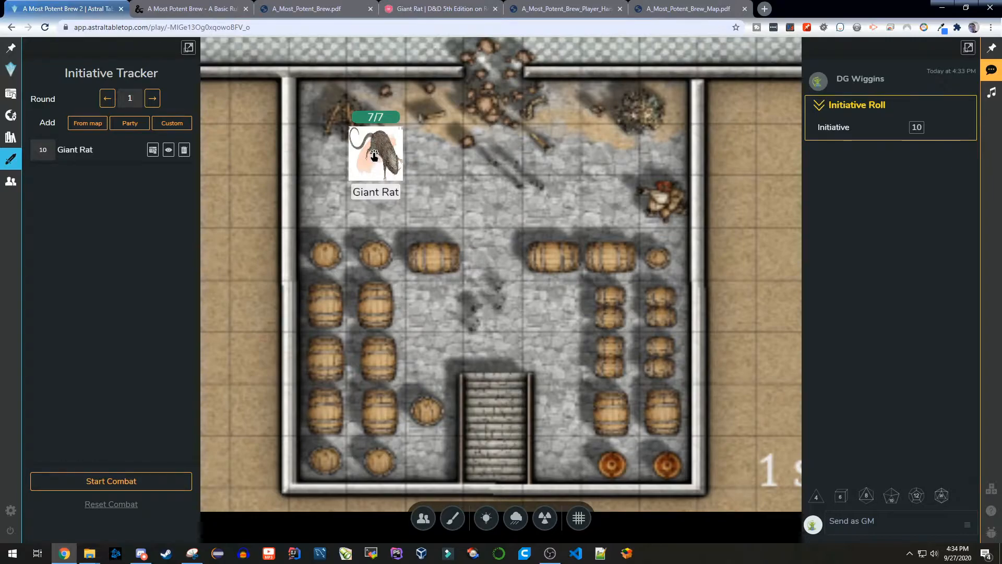
{"action": "right_click", "coordinate": [378, 159]}
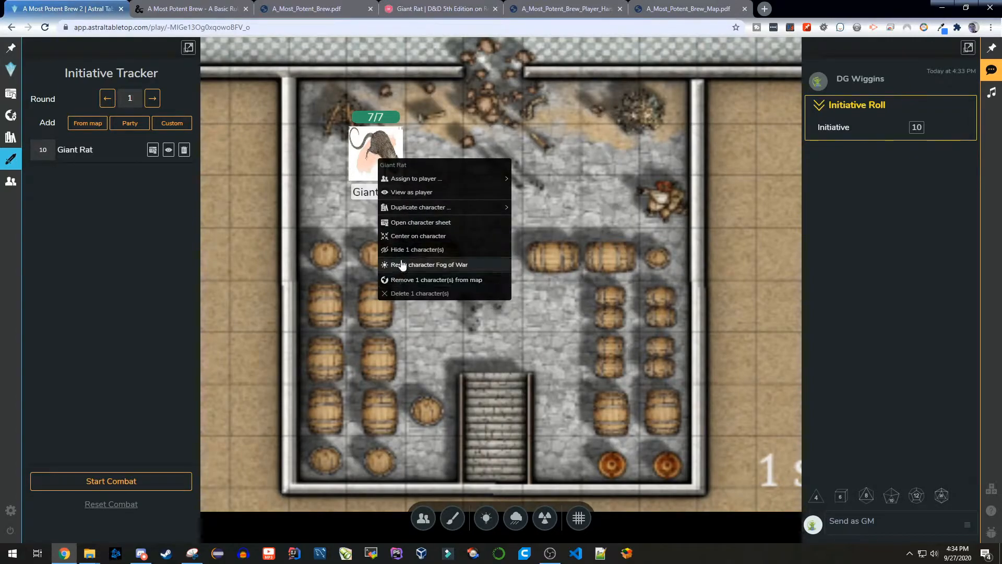
{"action": "mouse_move", "coordinate": [417, 207]}
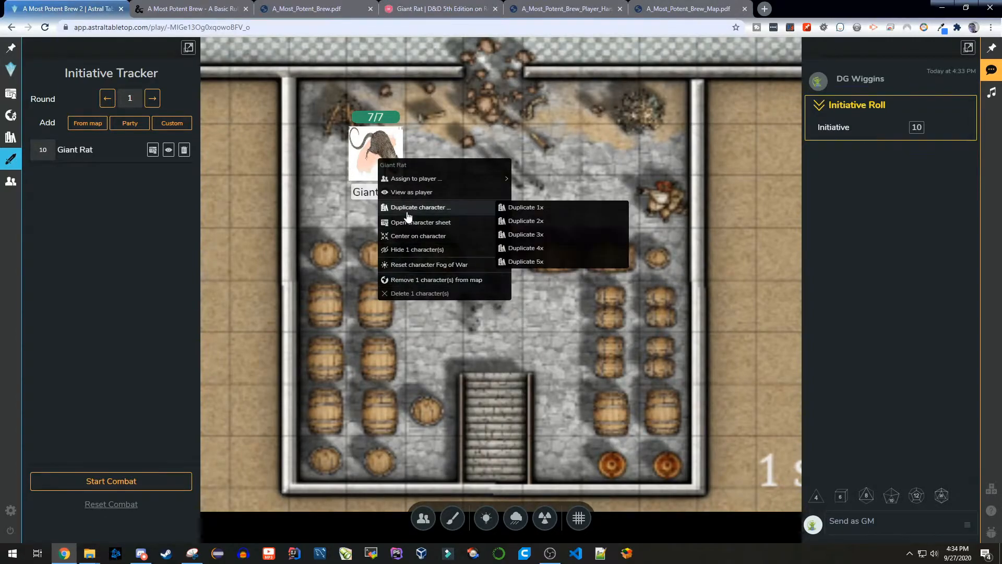
{"action": "left_click", "coordinate": [541, 262]}
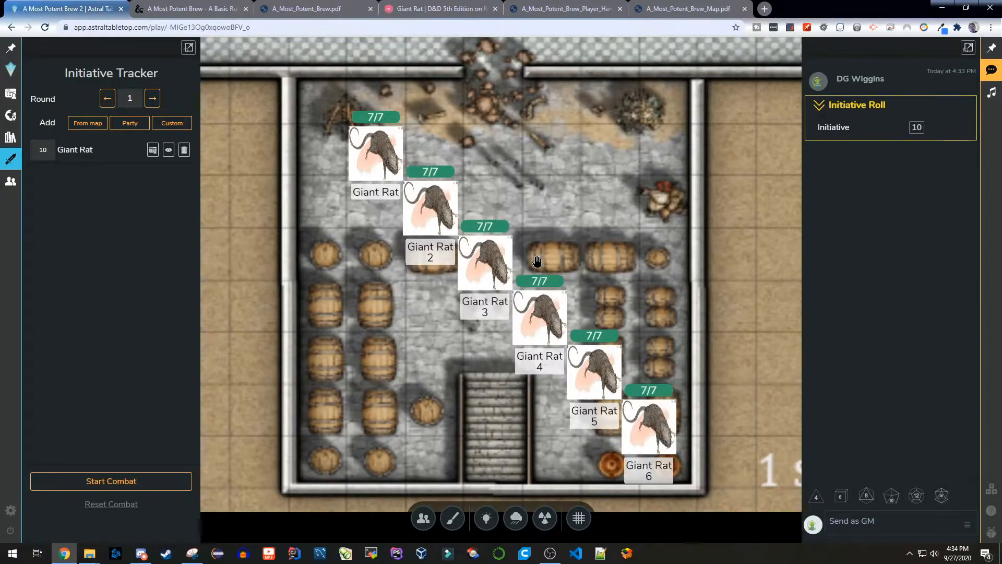
Step: Spread Giant Rats 1 to 5 along the barrel room's top wall and place Giant Rat 6 by its right wall
{"action": "left_click_drag", "start_coordinate": [387, 172], "coordinate": [339, 124]}
{"action": "left_click_drag", "start_coordinate": [416, 187], "coordinate": [367, 98]}
{"action": "left_click_drag", "start_coordinate": [459, 241], "coordinate": [418, 88]}
{"action": "left_click_drag", "start_coordinate": [528, 302], "coordinate": [551, 92]}
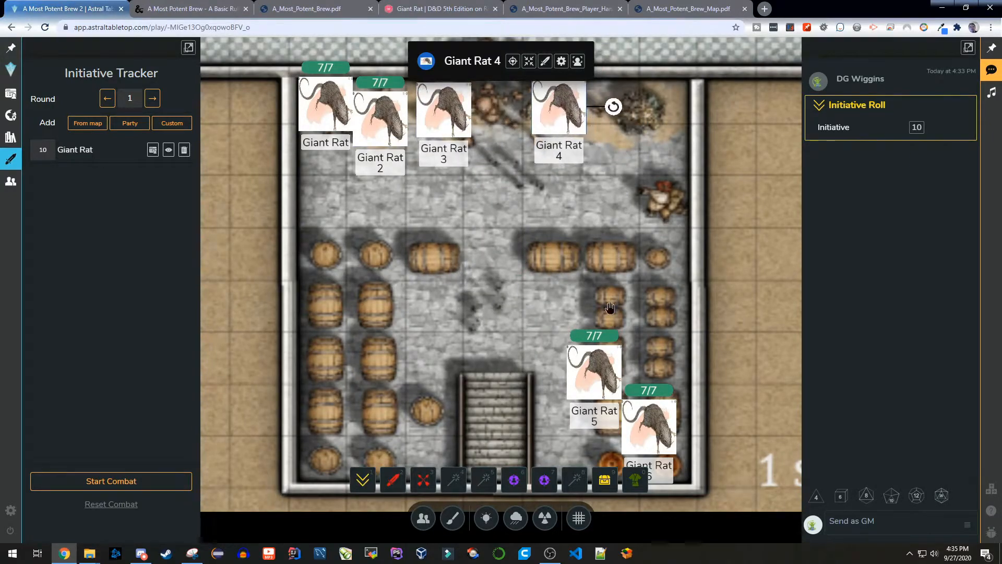
{"action": "left_click_drag", "start_coordinate": [597, 362], "coordinate": [627, 91]}
{"action": "left_click_drag", "start_coordinate": [665, 437], "coordinate": [625, 215]}
{"action": "left_click_drag", "start_coordinate": [594, 178], "coordinate": [660, 169]}
{"action": "key", "text": "Escape"}
Step: Select all six Giant Rats and hide them on the map
{"action": "left_click", "coordinate": [320, 118]}
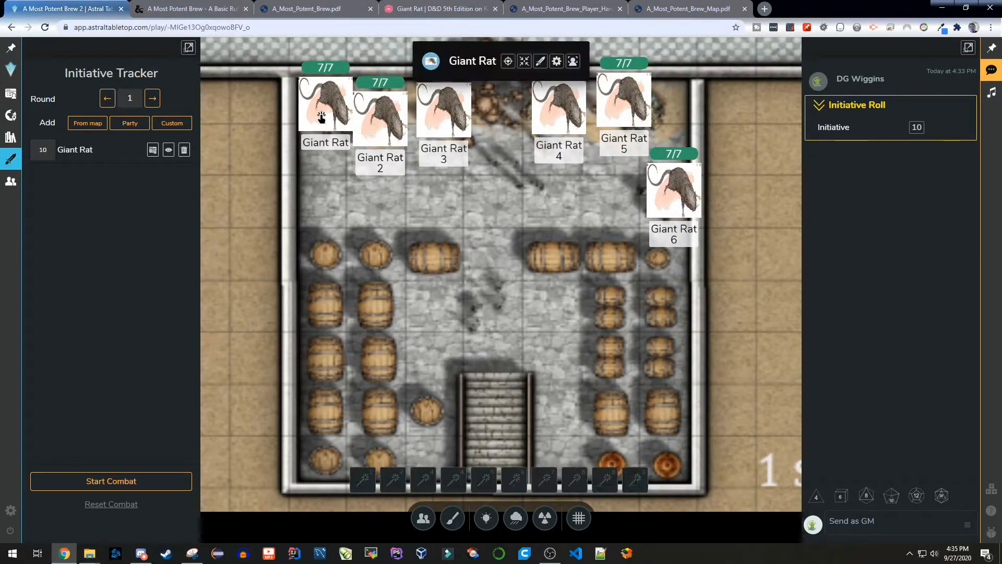
{"action": "left_click", "coordinate": [380, 132], "text": "shift"}
{"action": "left_click", "coordinate": [445, 116], "text": "shift"}
{"action": "left_click", "coordinate": [566, 118], "text": "shift"}
{"action": "left_click", "coordinate": [624, 104], "text": "shift"}
{"action": "left_click", "coordinate": [673, 191], "text": "shift"}
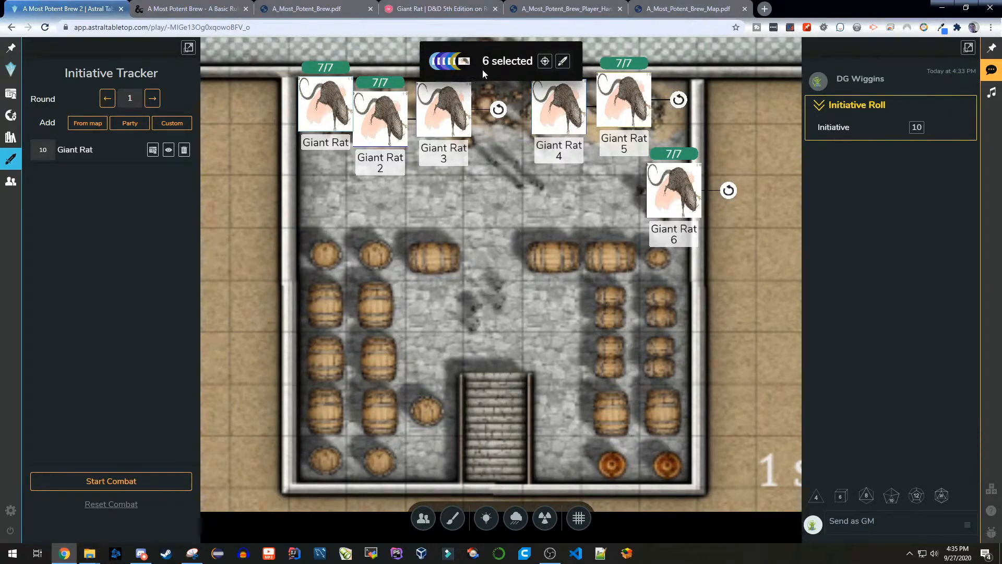
{"action": "right_click", "coordinate": [325, 106]}
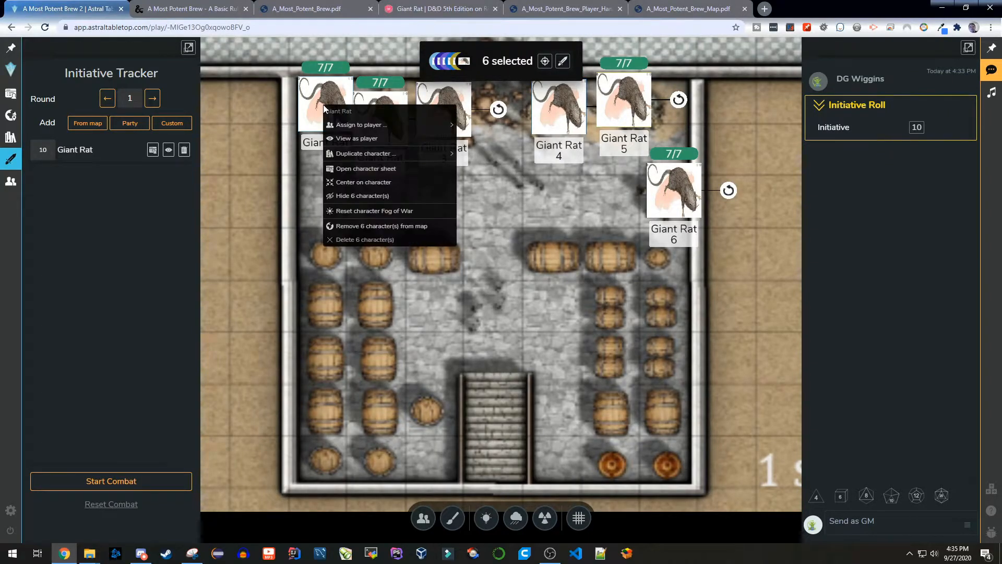
{"action": "left_click", "coordinate": [362, 196]}
{"action": "left_click", "coordinate": [500, 234]}
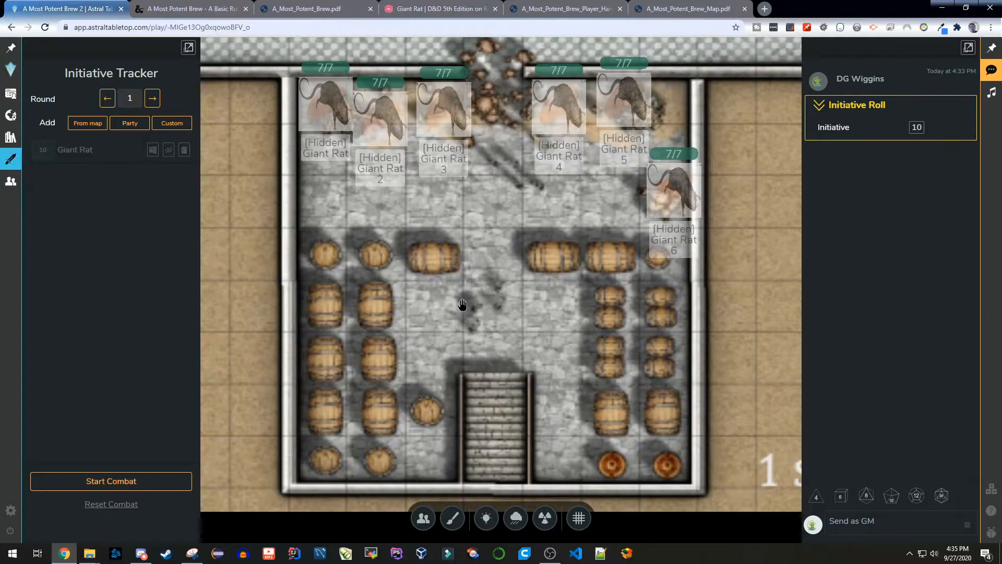
Step: Show the hidden Giant Rat, Giant Rat 2 and Giant Rat 3 together
{"action": "left_click", "coordinate": [328, 96]}
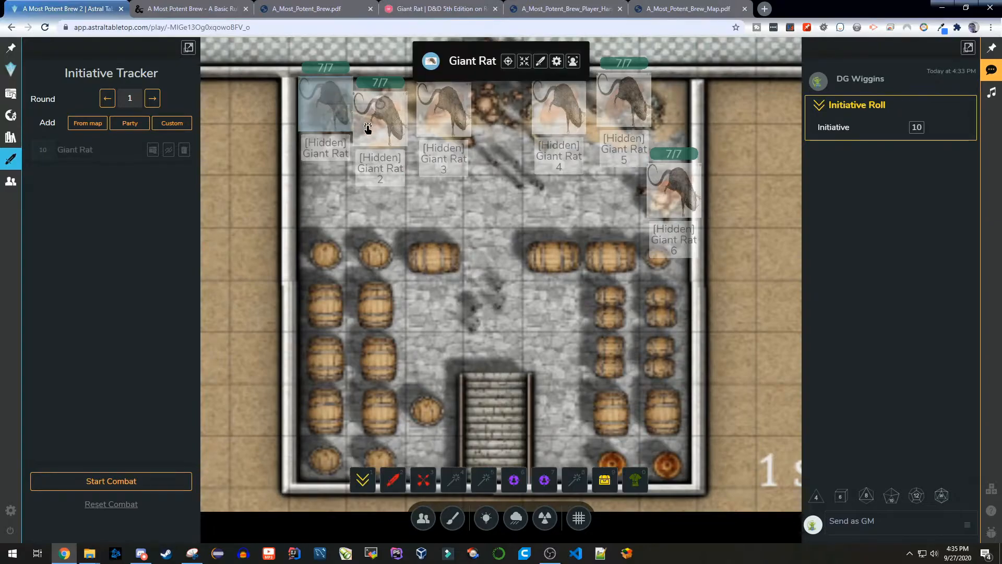
{"action": "left_click", "coordinate": [393, 128], "text": "shift"}
{"action": "left_click", "coordinate": [461, 119], "text": "shift"}
{"action": "right_click", "coordinate": [437, 118]}
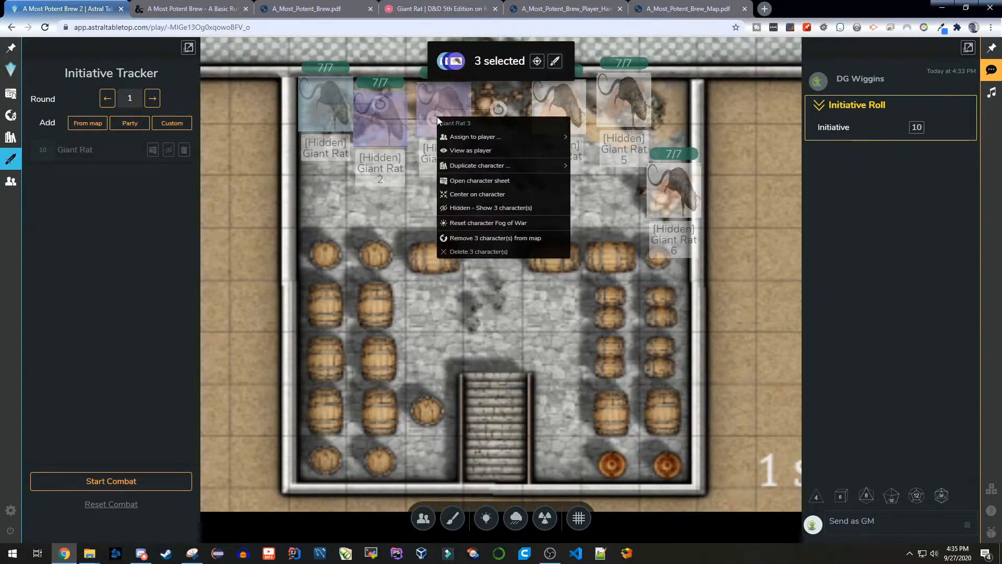
{"action": "left_click", "coordinate": [473, 208]}
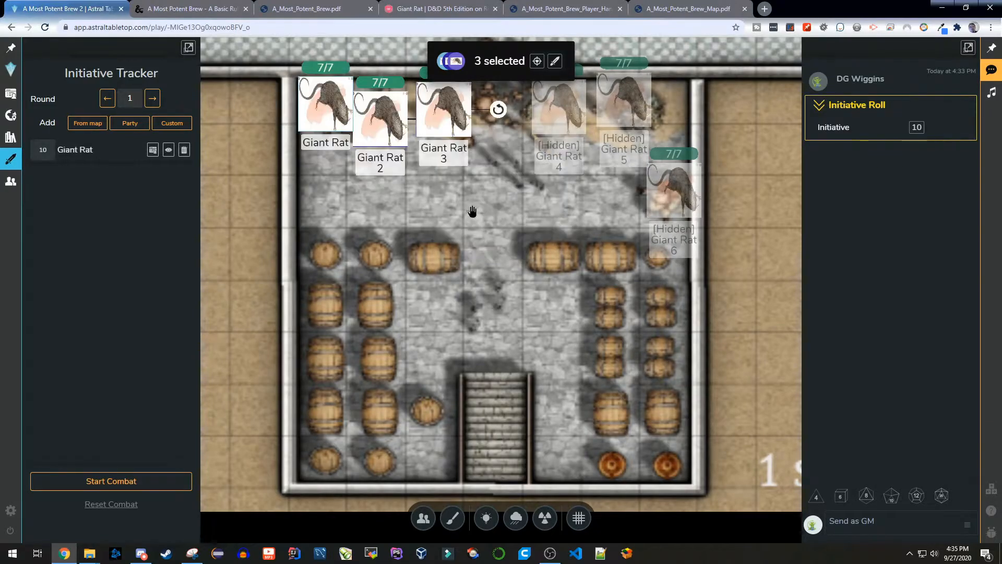
{"action": "left_click", "coordinate": [472, 208]}
Step: Hide Giant Rat, Giant Rat 2 and Giant Rat 3 again
{"action": "left_click", "coordinate": [327, 98]}
{"action": "left_click", "coordinate": [371, 126], "text": "shift"}
{"action": "left_click", "coordinate": [445, 109], "text": "shift"}
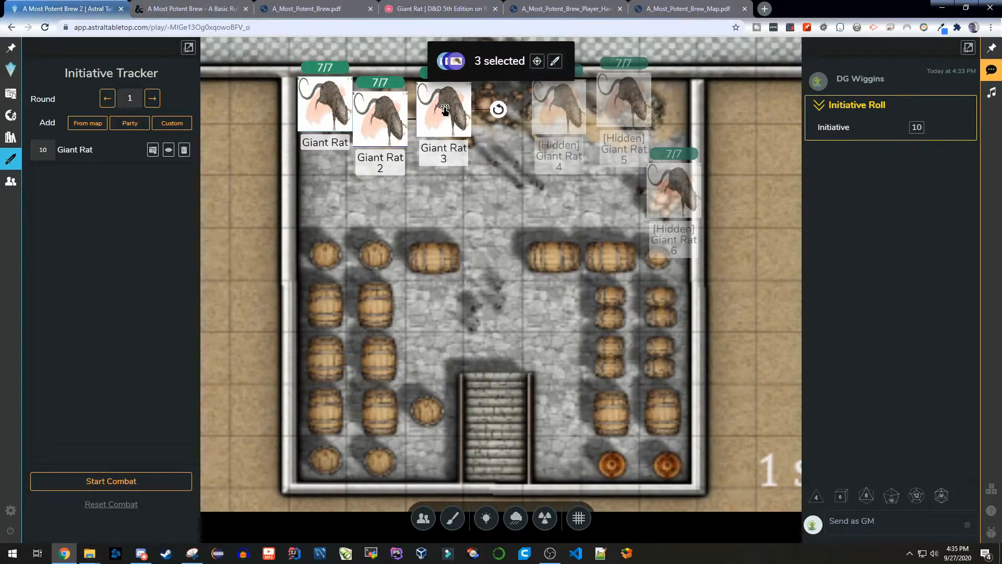
{"action": "right_click", "coordinate": [445, 110]}
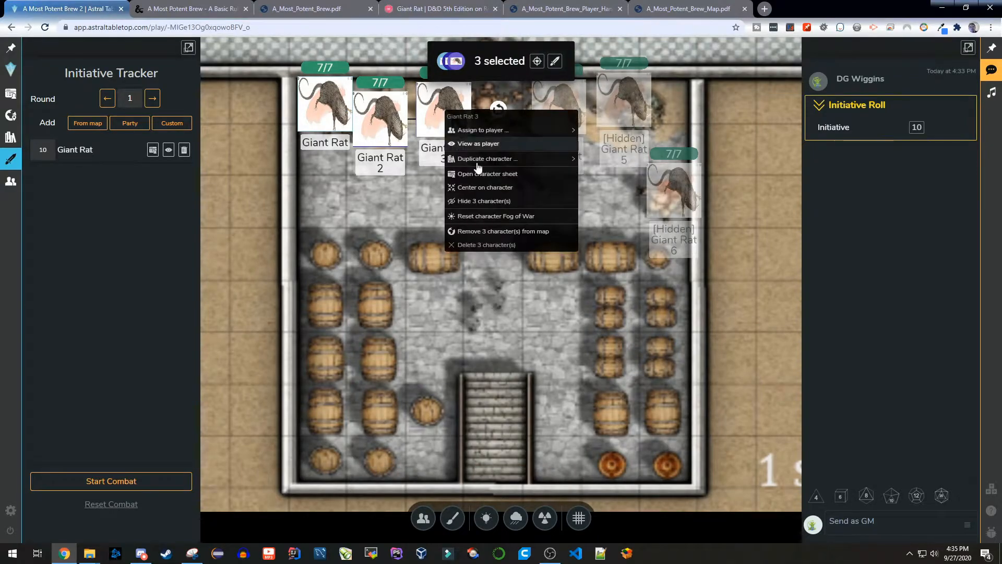
{"action": "left_click", "coordinate": [479, 201]}
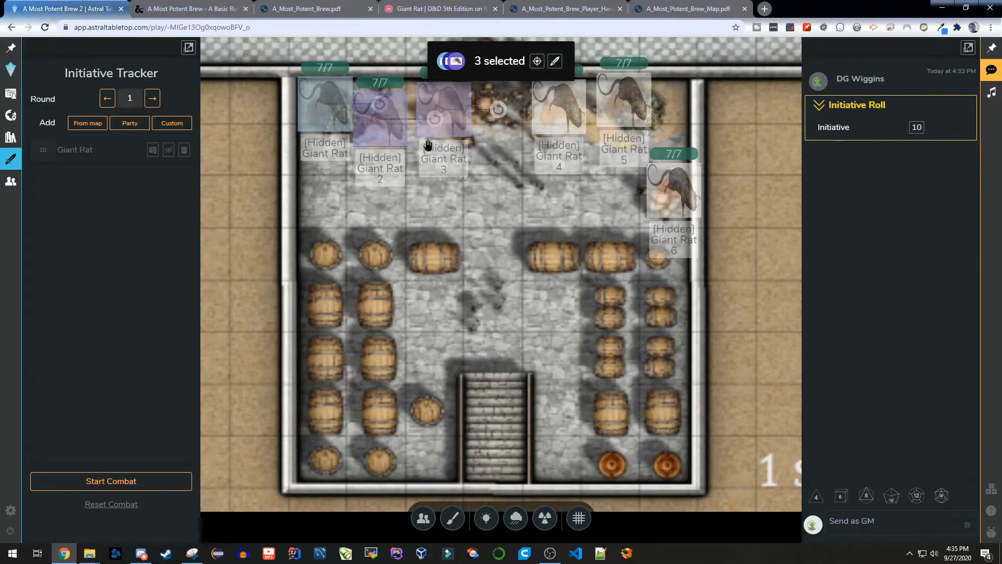
{"action": "left_click", "coordinate": [522, 214]}
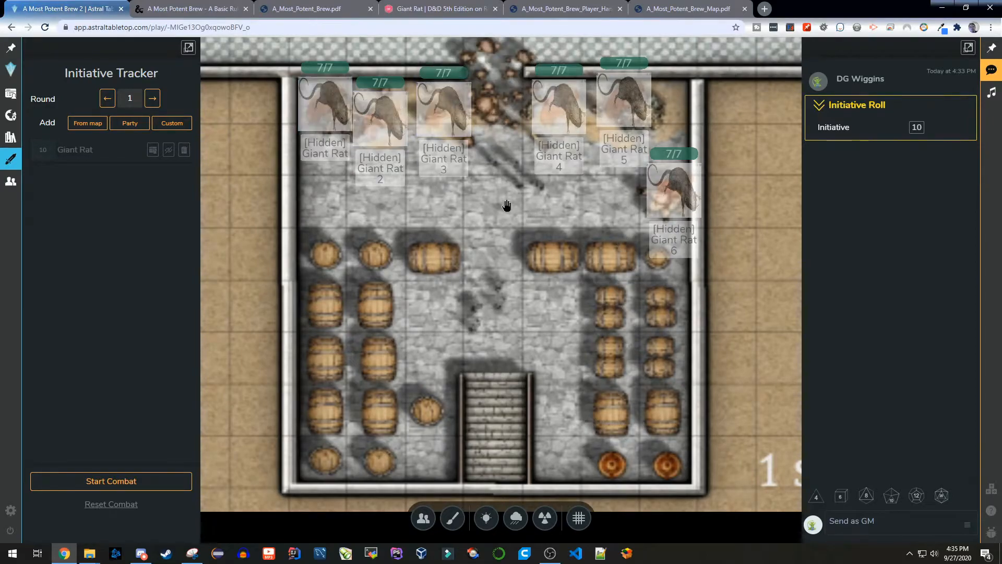
Step: Create a new character based on the D&D 5E Sheetless Quick Start Template
{"action": "scroll", "coordinate": [503, 205], "scroll_direction": "up", "scroll_amount": 2}
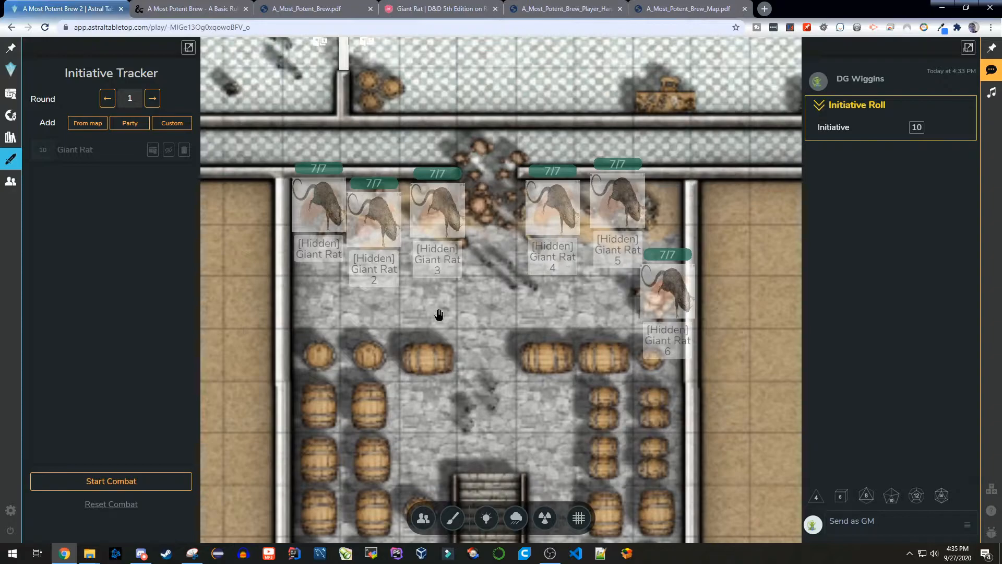
{"action": "left_click_drag", "start_coordinate": [481, 318], "coordinate": [496, 372]}
{"action": "scroll", "coordinate": [496, 371], "scroll_direction": "down", "scroll_amount": 3}
{"action": "left_click_drag", "start_coordinate": [543, 216], "coordinate": [360, 232]}
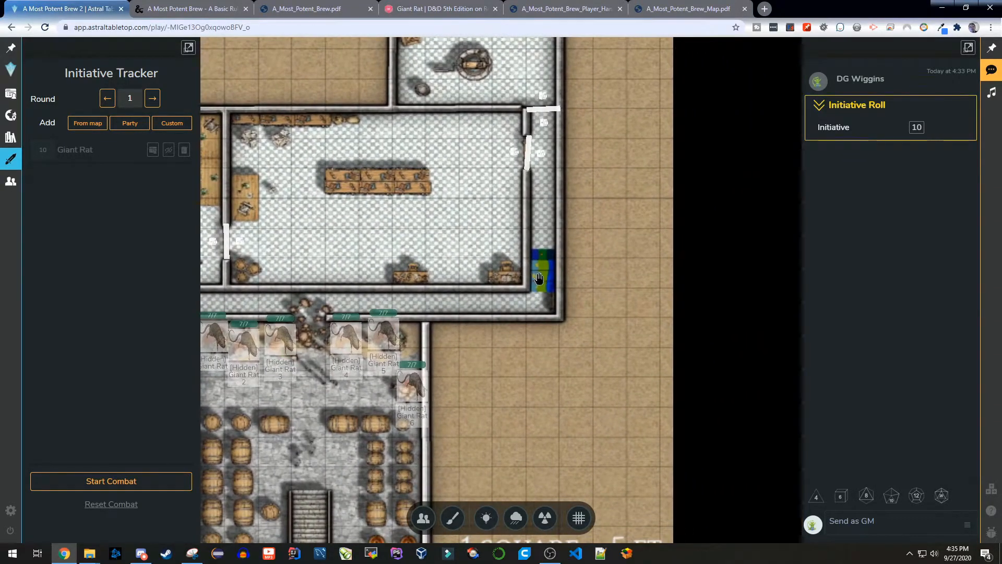
{"action": "left_click_drag", "start_coordinate": [485, 242], "coordinate": [496, 263]}
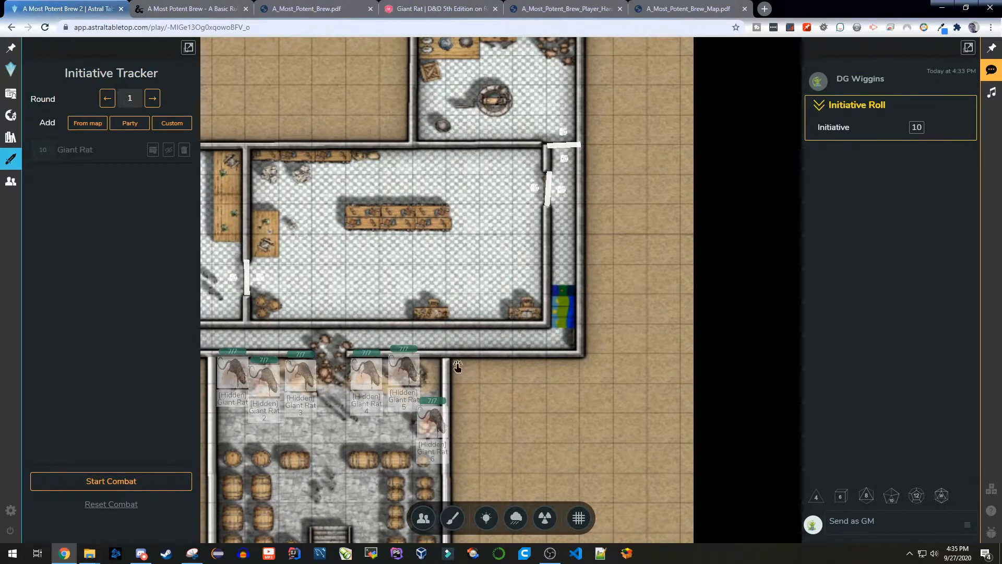
{"action": "left_click_drag", "start_coordinate": [435, 284], "coordinate": [437, 293]}
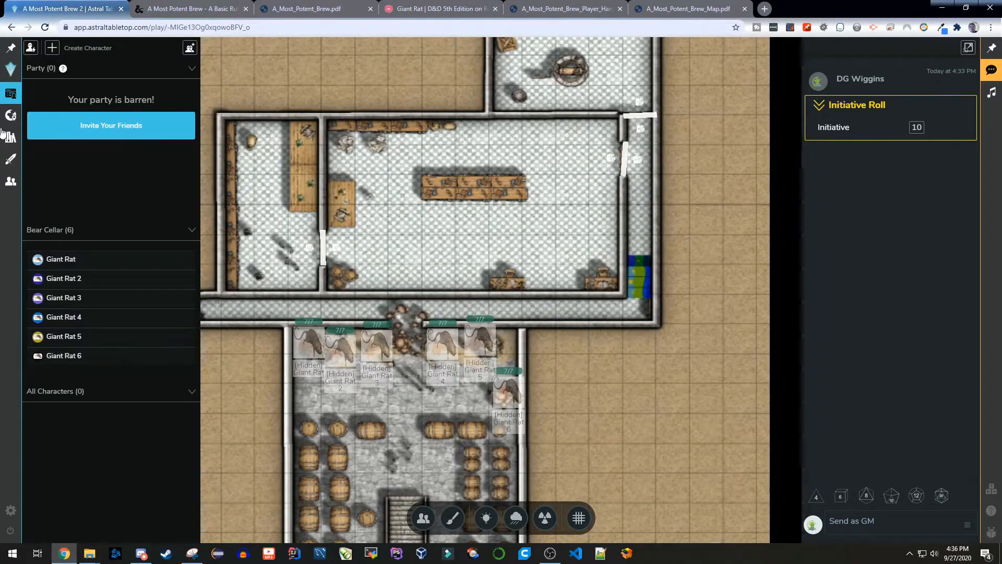
{"action": "left_click", "coordinate": [53, 48]}
{"action": "left_click", "coordinate": [455, 313]}
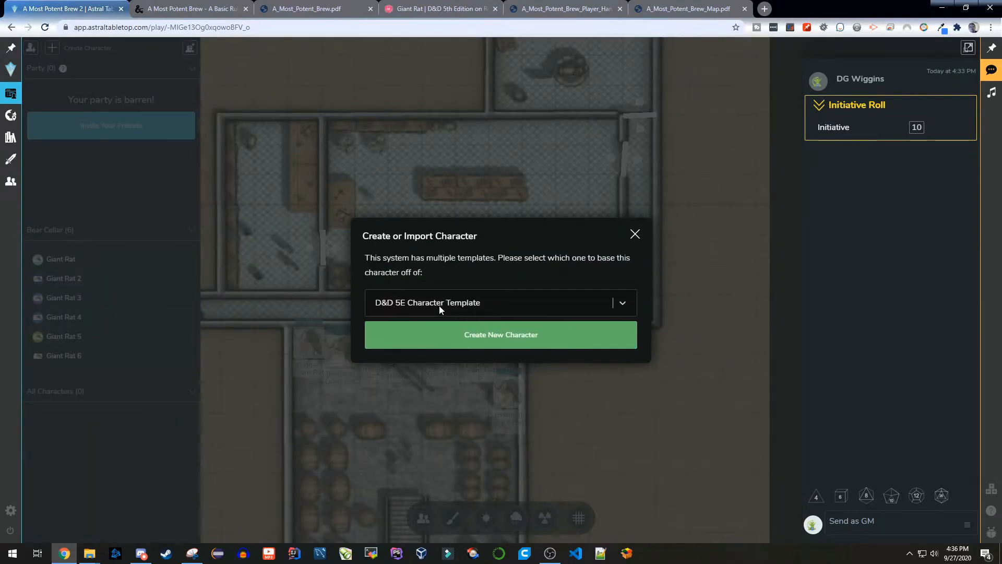
{"action": "left_click", "coordinate": [433, 302]}
{"action": "left_click", "coordinate": [436, 374]}
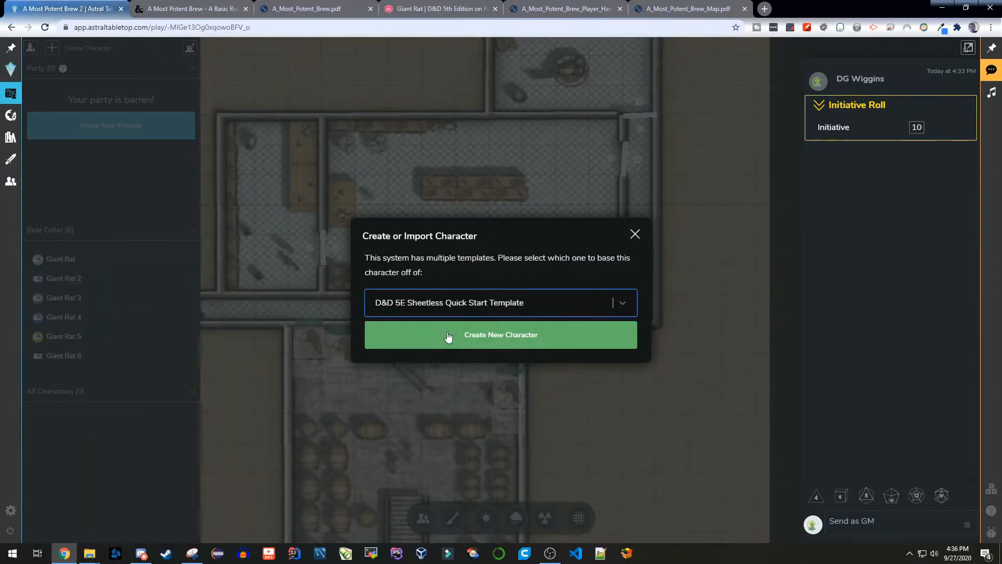
{"action": "left_click", "coordinate": [454, 335]}
Step: Place the new character's token in the large room above the barrel room, near its upper-left shelves
{"action": "left_click", "coordinate": [510, 291]}
{"action": "left_click_drag", "start_coordinate": [510, 291], "coordinate": [406, 169]}
{"action": "right_click", "coordinate": [406, 169]}
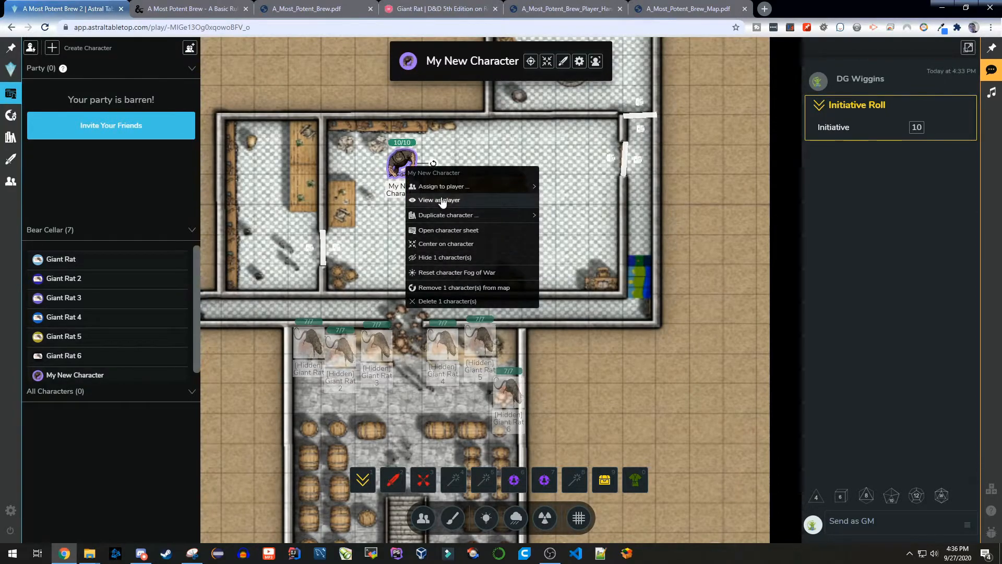
{"action": "left_click", "coordinate": [471, 119]}
{"action": "left_click", "coordinate": [401, 158]}
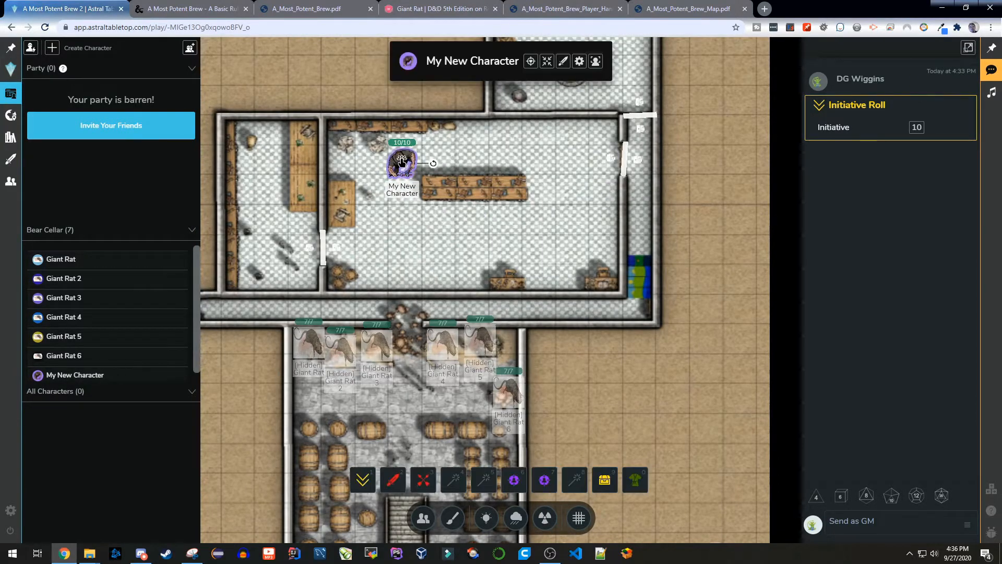
Step: Rename the new character as Giant Inferno Spider
{"action": "left_click", "coordinate": [580, 62]}
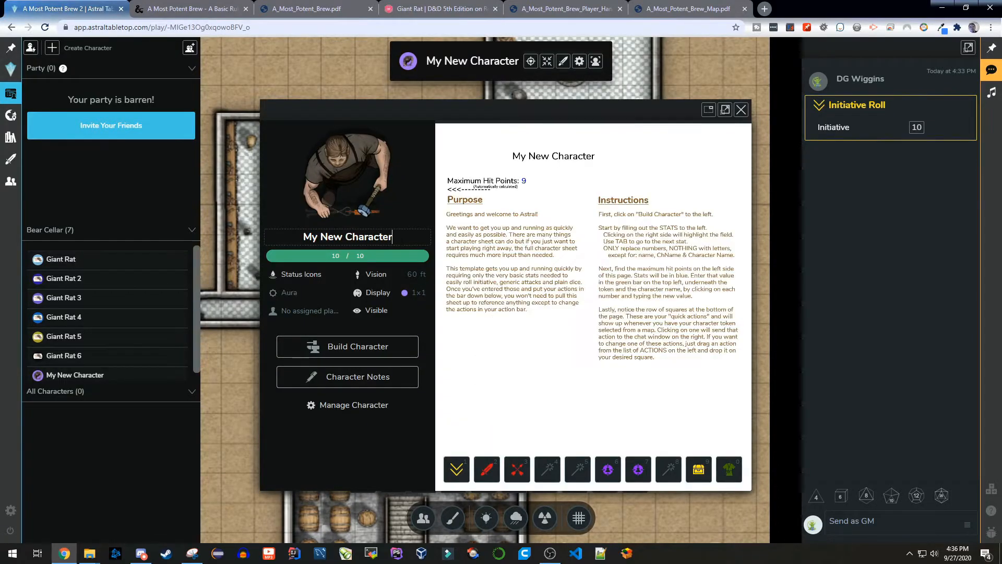
{"action": "left_click", "coordinate": [402, 238]}
{"action": "type", "text": "Giant"}
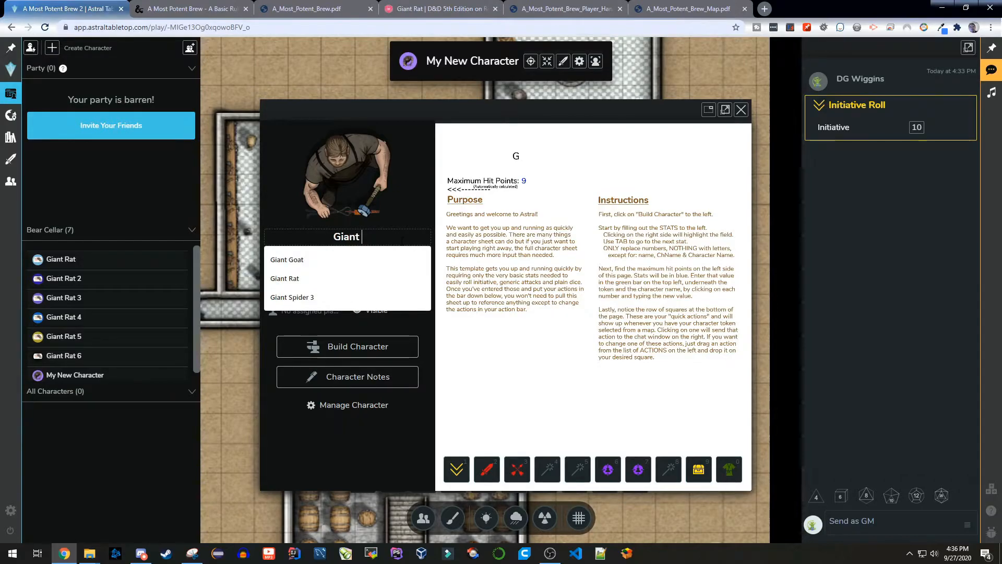
{"action": "type", "text": " Inferno Spider"}
{"action": "key", "text": "Return"}
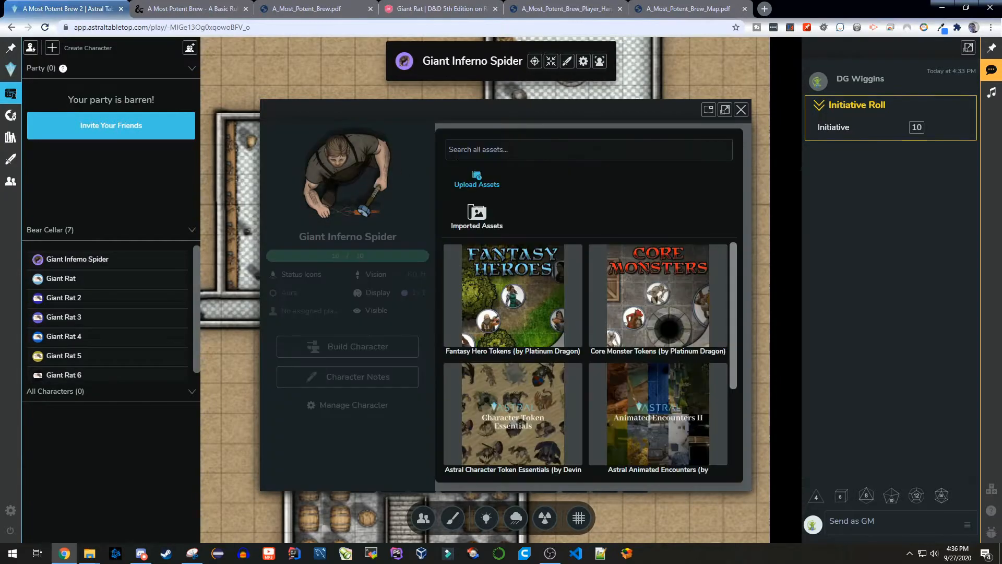
Step: Upload InfernalSpider.PNG from the A_Most_Potent_Brew Tokens folder as the Giant Inferno Spider's token image
{"action": "left_click", "coordinate": [476, 181]}
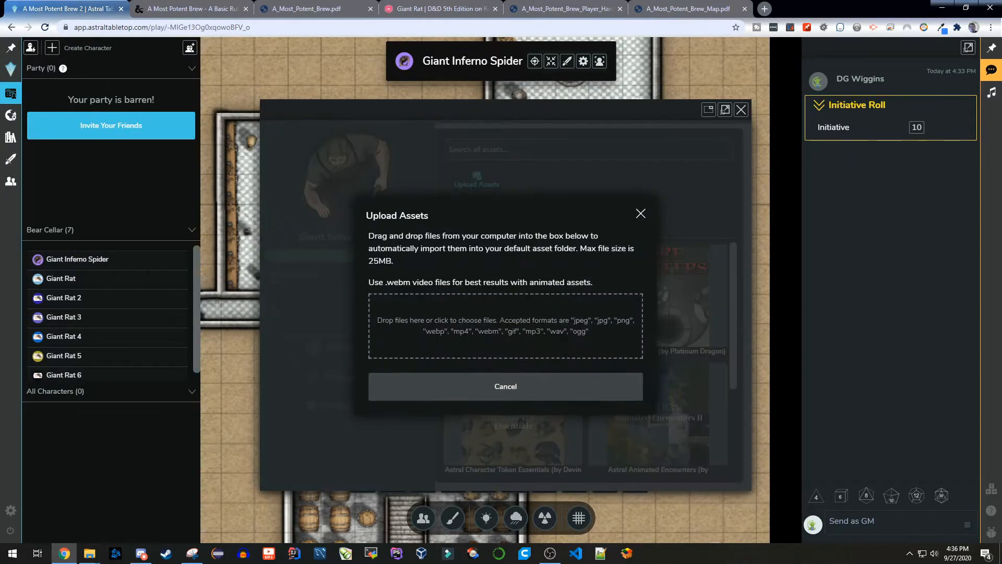
{"action": "left_click", "coordinate": [496, 334]}
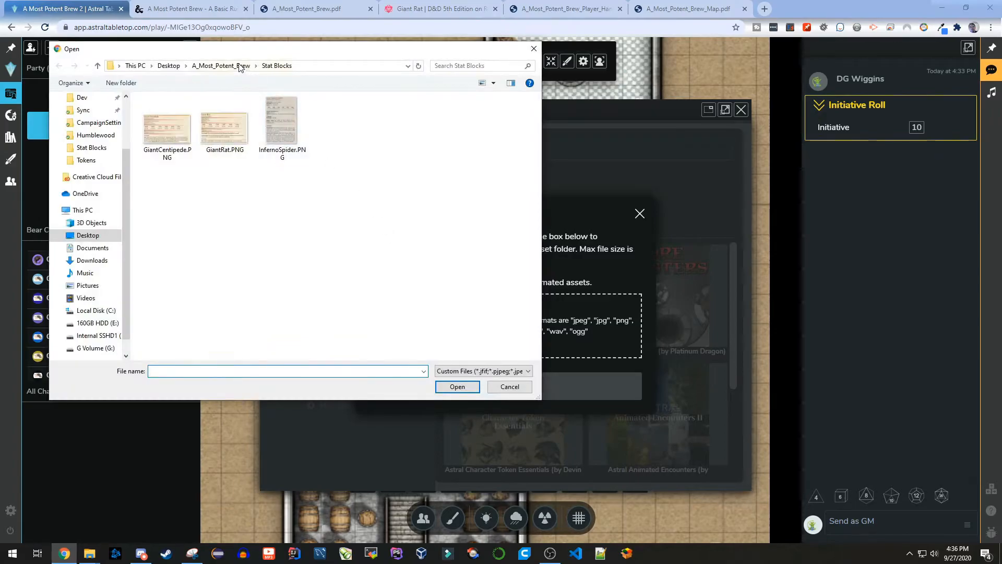
{"action": "left_click", "coordinate": [221, 65]}
{"action": "left_click", "coordinate": [168, 147]}
{"action": "double_click", "coordinate": [168, 148]}
{"action": "left_click", "coordinate": [282, 125]}
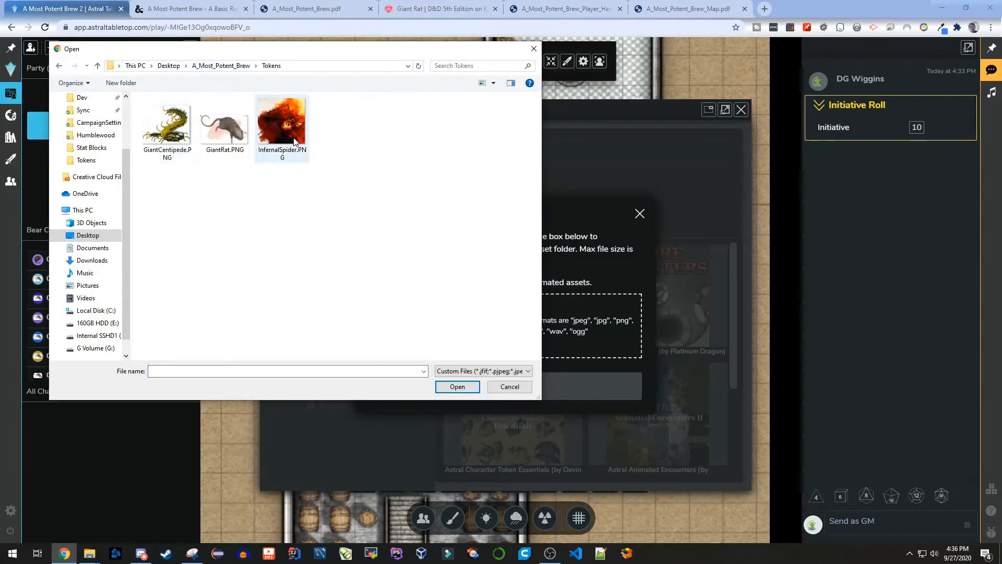
{"action": "left_click", "coordinate": [462, 387]}
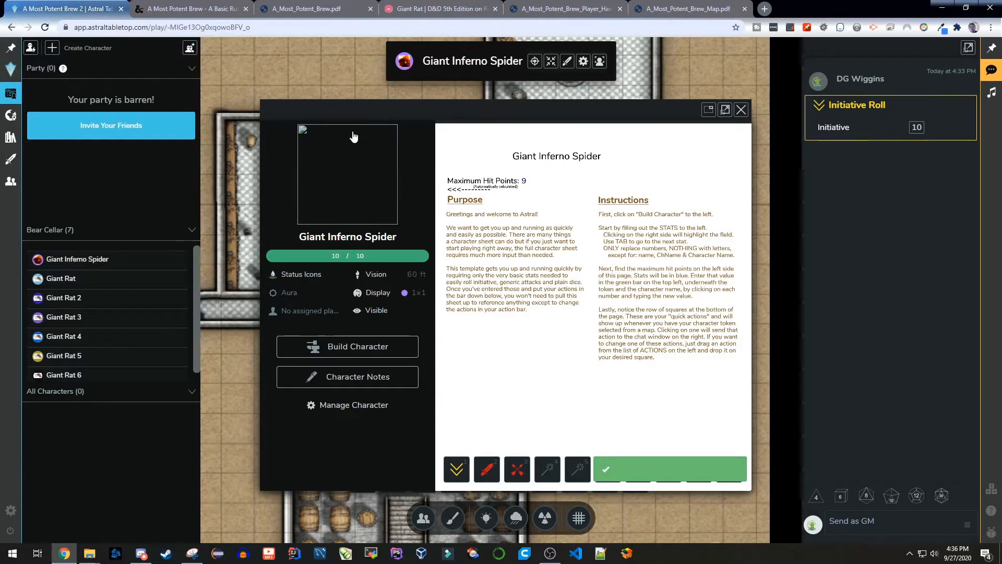
Step: Delete the existing instruction page from the Giant Inferno Spider's character sheet
{"action": "left_click", "coordinate": [400, 349]}
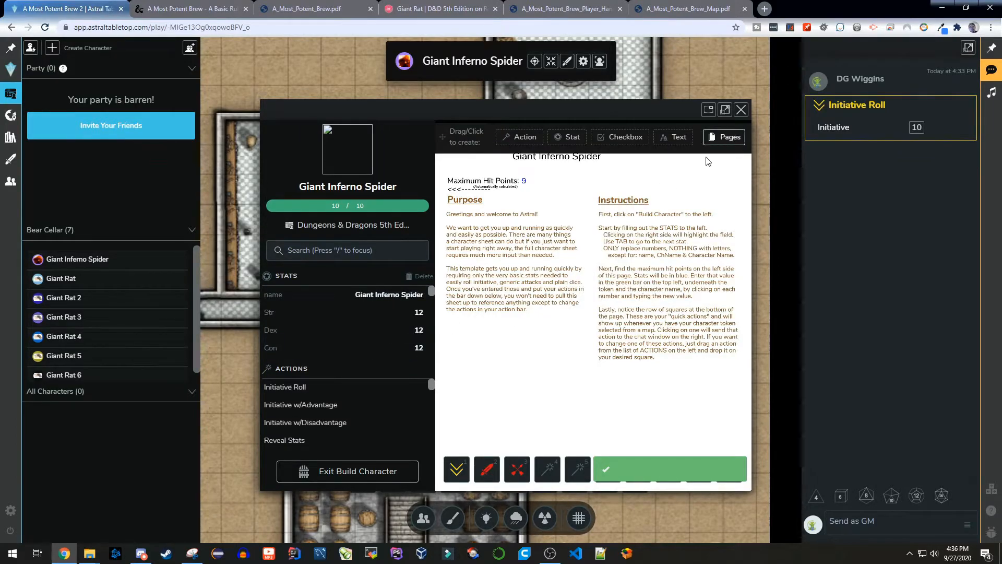
{"action": "left_click", "coordinate": [724, 137]}
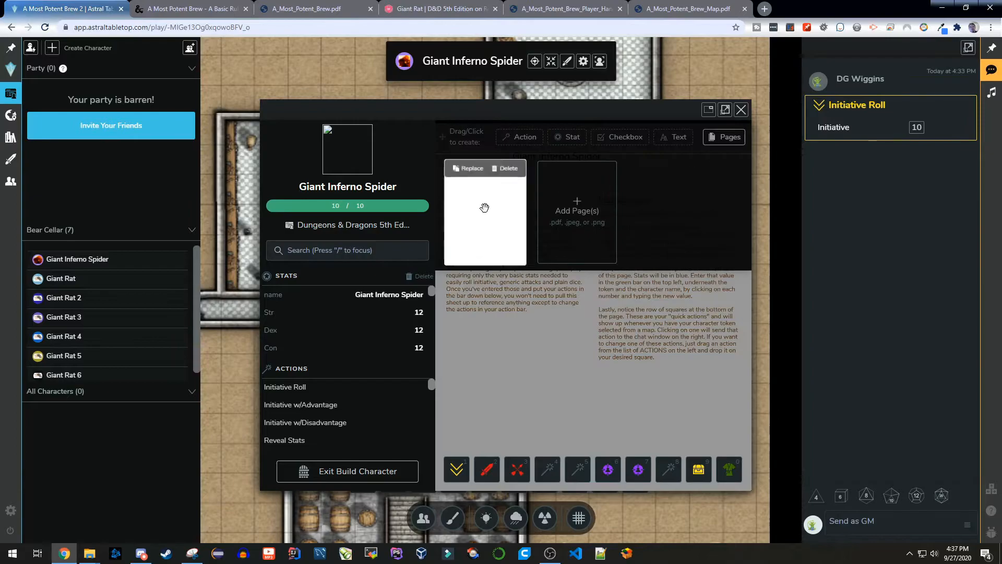
{"action": "left_click", "coordinate": [506, 169]}
{"action": "left_click", "coordinate": [554, 105]}
Step: Upload InfernoSpider.PNG from the Stat Blocks folder as the spider's character sheet page
{"action": "left_click", "coordinate": [505, 227]}
{"action": "left_click", "coordinate": [249, 66]}
{"action": "double_click", "coordinate": [173, 130]}
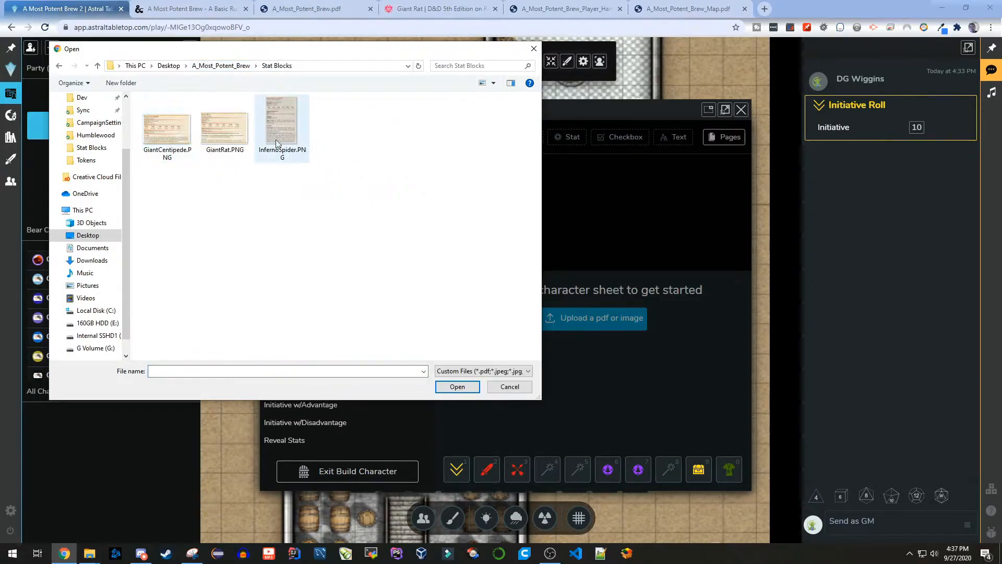
{"action": "left_click", "coordinate": [293, 130]}
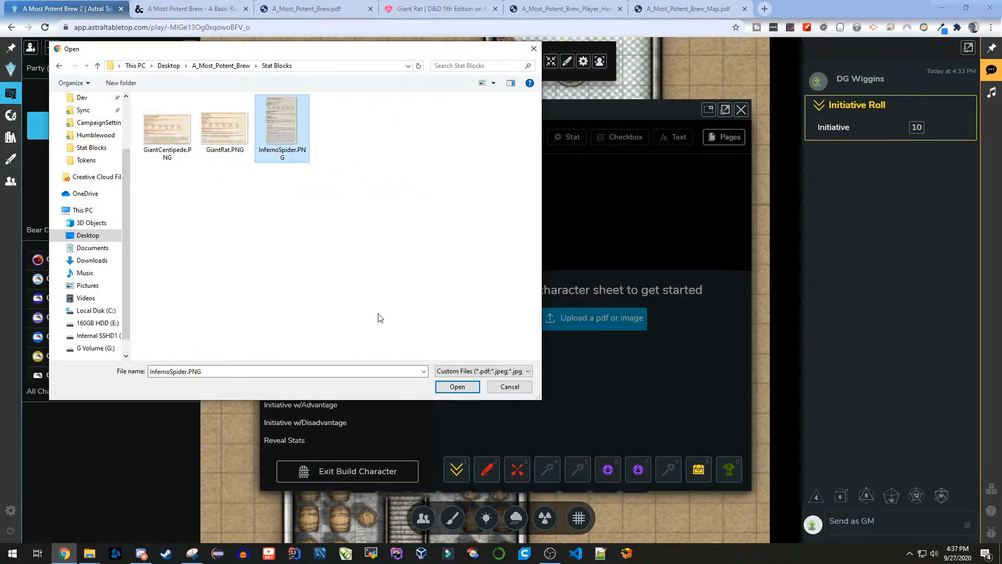
{"action": "left_click", "coordinate": [455, 386]}
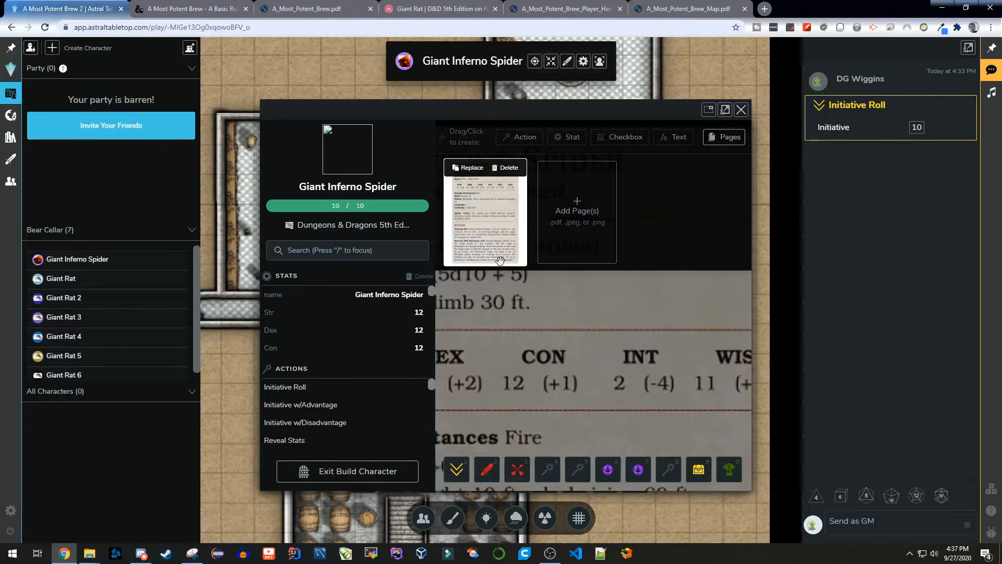
{"action": "left_click", "coordinate": [493, 242]}
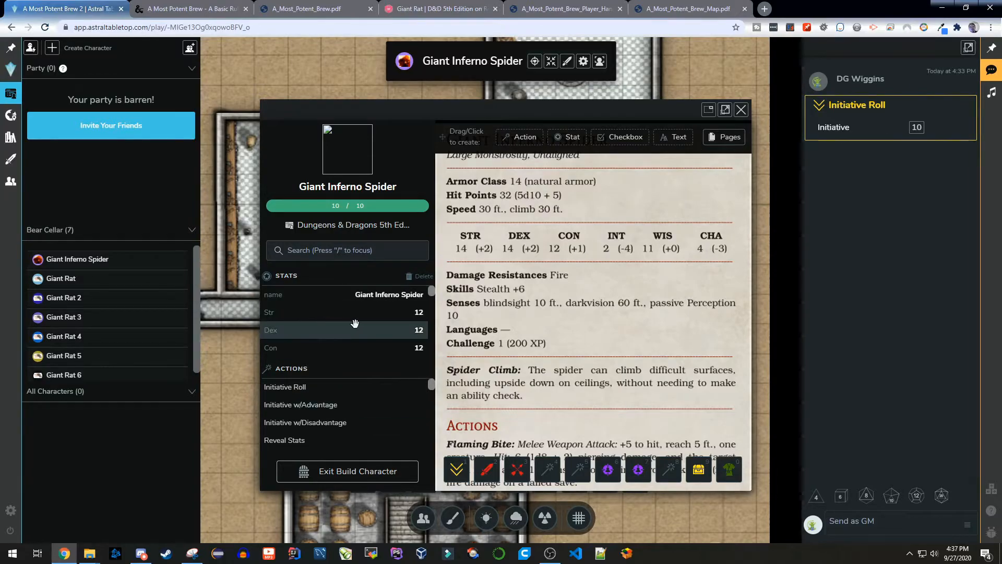
Step: Set the spider's stats to Str 14, Dex 14, Con 12, Int 2, Wis 11 and Cha 4
{"action": "double_click", "coordinate": [419, 313]}
{"action": "type", "text": "14"}
{"action": "key", "text": "Tab"}
{"action": "type", "text": "14"}
{"action": "key", "text": "Tab"}
{"action": "type", "text": "12"}
{"action": "key", "text": "Tab"}
{"action": "type", "text": "2"}
{"action": "key", "text": "Tab"}
{"action": "type", "text": "11"}
{"action": "key", "text": "Tab"}
{"action": "type", "text": "4"}
{"action": "scroll", "coordinate": [397, 339], "scroll_direction": "up", "scroll_amount": 3}
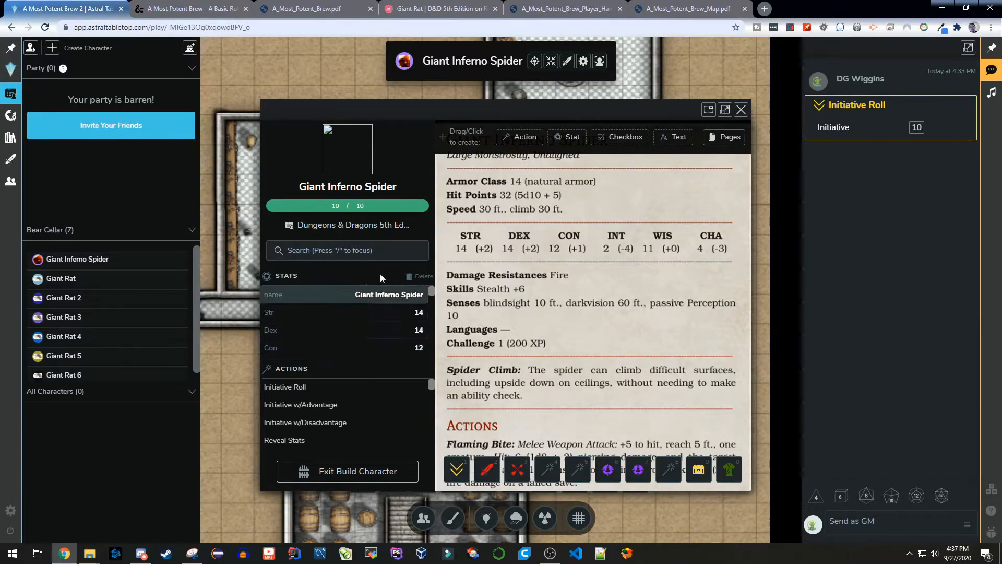
Step: Enter 32 for the spider's current and maximum hit points and leave the character builder
{"action": "left_click", "coordinate": [360, 206]}
{"action": "type", "text": "32"}
{"action": "left_click", "coordinate": [342, 208]}
{"action": "type", "text": "32"}
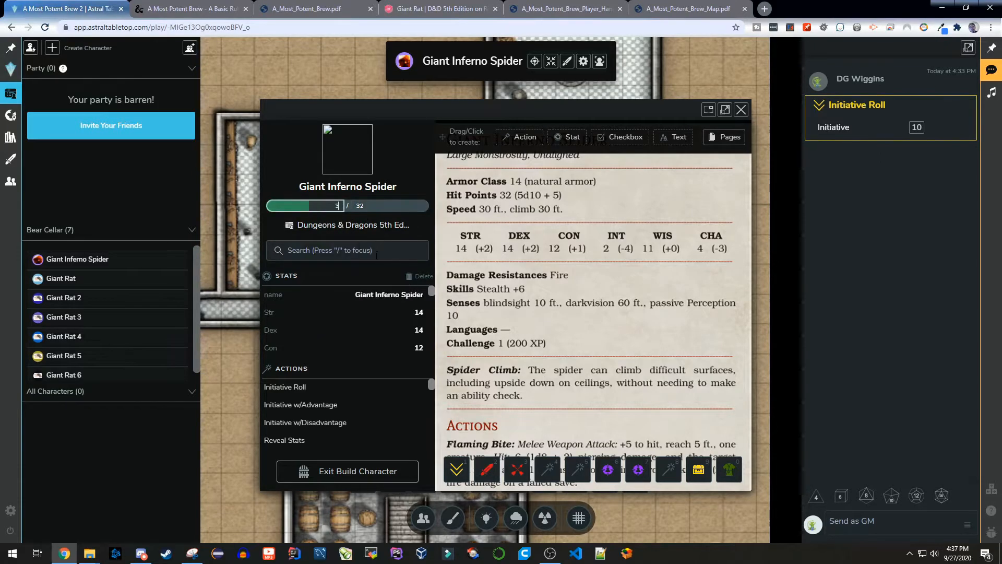
{"action": "left_click", "coordinate": [505, 324]}
{"action": "left_click", "coordinate": [389, 471]}
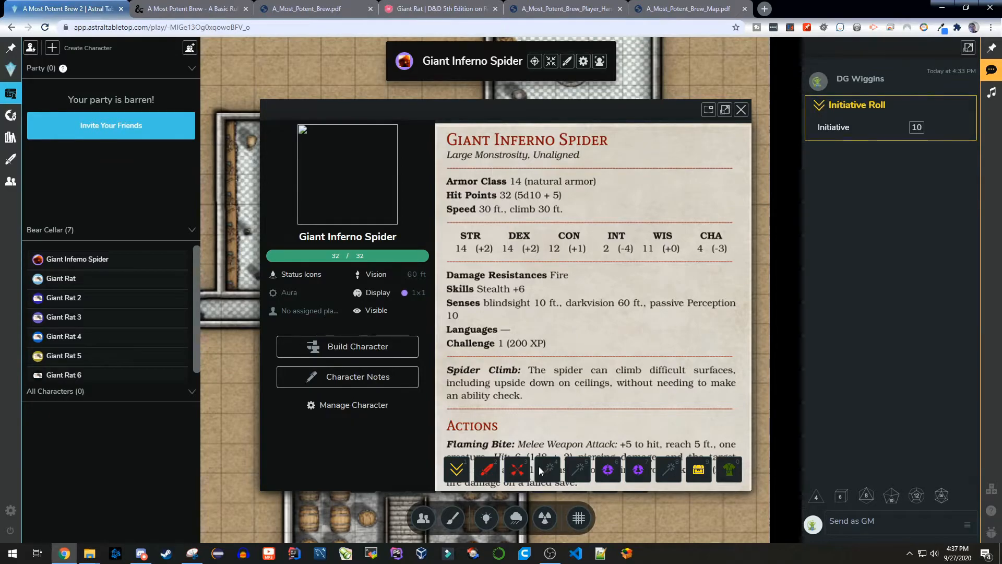
{"action": "scroll", "coordinate": [606, 400], "scroll_direction": "down", "scroll_amount": 2}
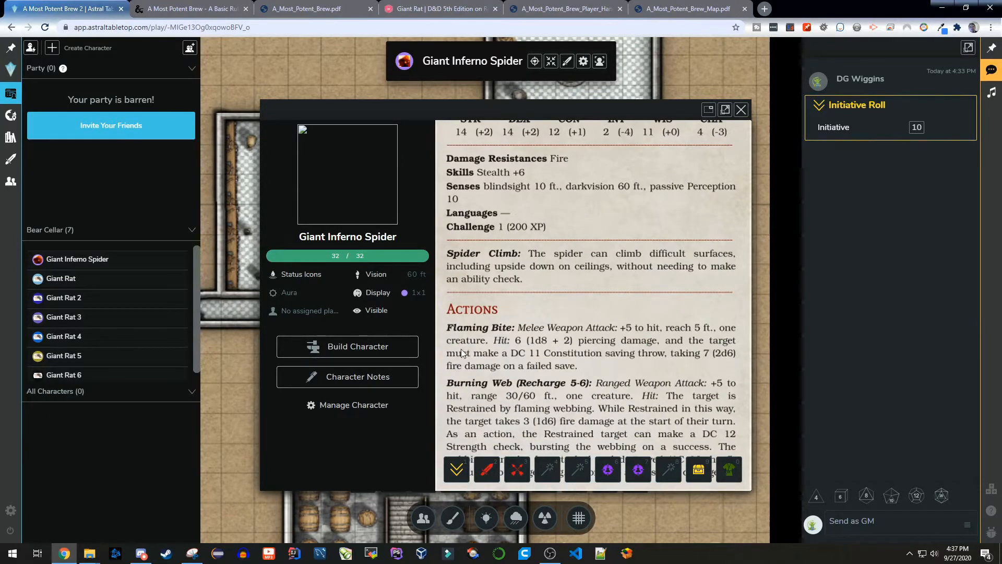
{"action": "scroll", "coordinate": [554, 304], "scroll_direction": "up", "scroll_amount": 2}
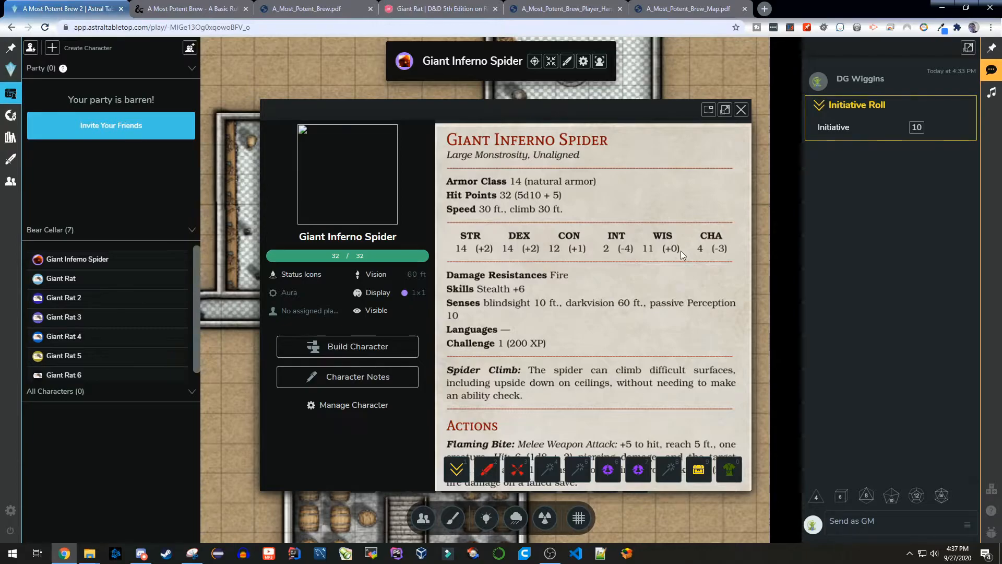
Step: Reopen the Giant Inferno Spider's sheet from the map and set its maximum hit points to 32
{"action": "left_click", "coordinate": [742, 110]}
{"action": "left_click_drag", "start_coordinate": [407, 164], "coordinate": [405, 216]}
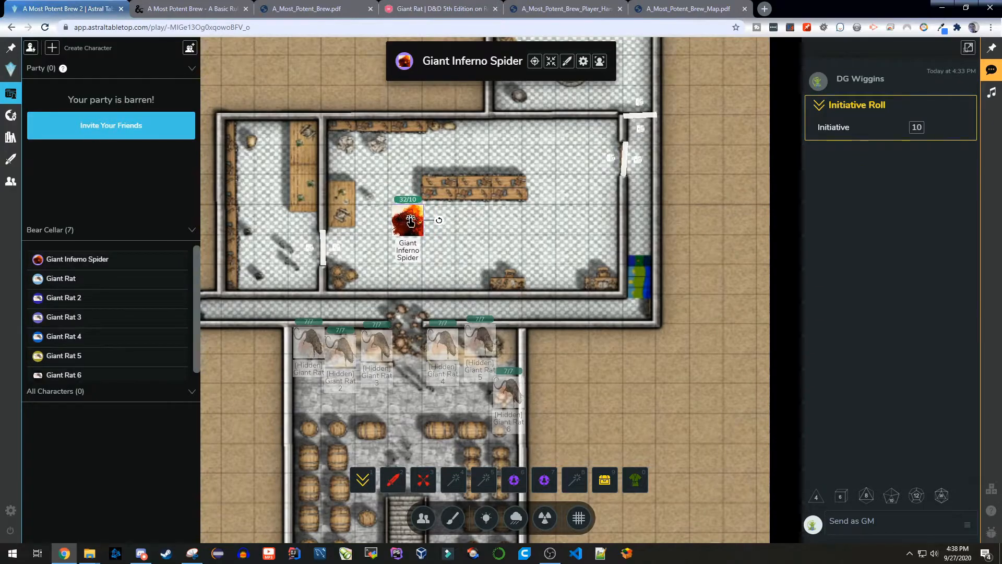
{"action": "left_click", "coordinate": [584, 62]}
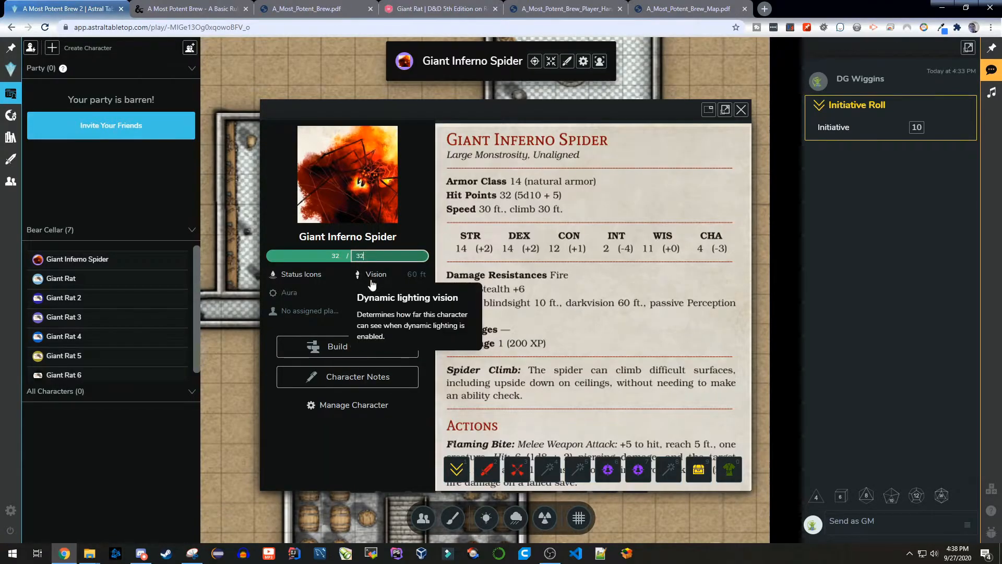
{"action": "left_click", "coordinate": [561, 333]}
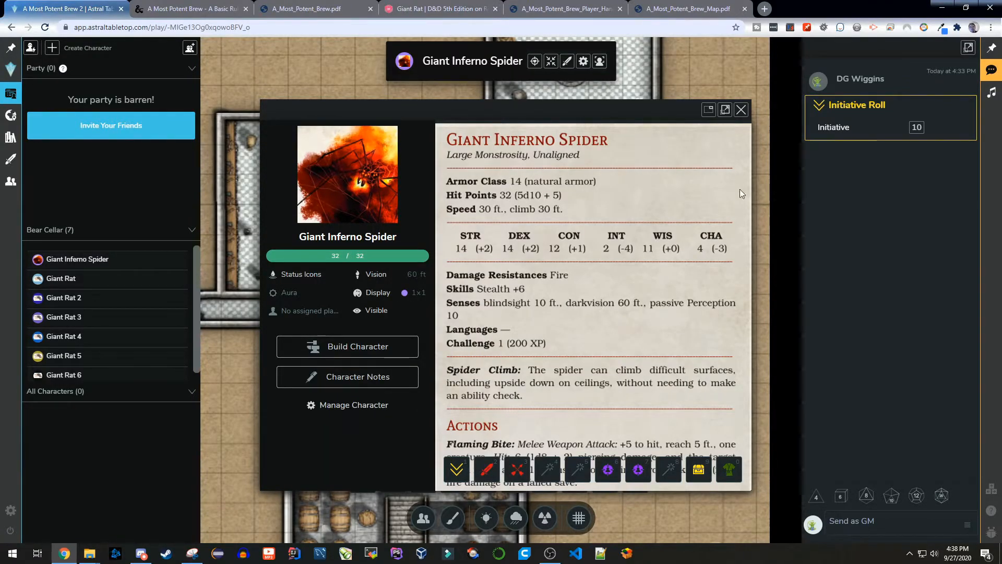
{"action": "left_click", "coordinate": [741, 109]}
Step: Move the Giant Inferno Spider to the large room's upper-left corner and hide it on the map
{"action": "left_click_drag", "start_coordinate": [408, 222], "coordinate": [374, 160]}
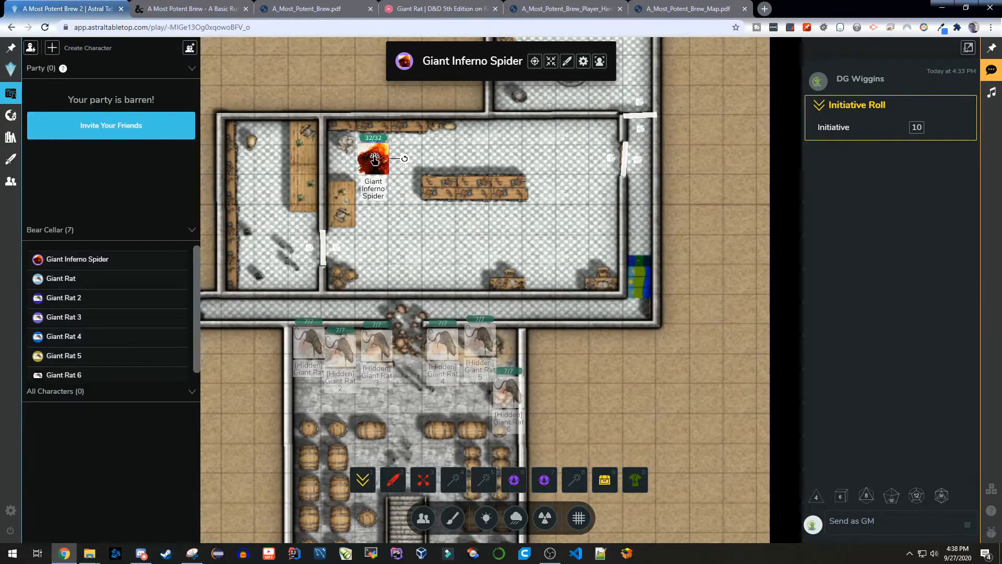
{"action": "right_click", "coordinate": [375, 159]}
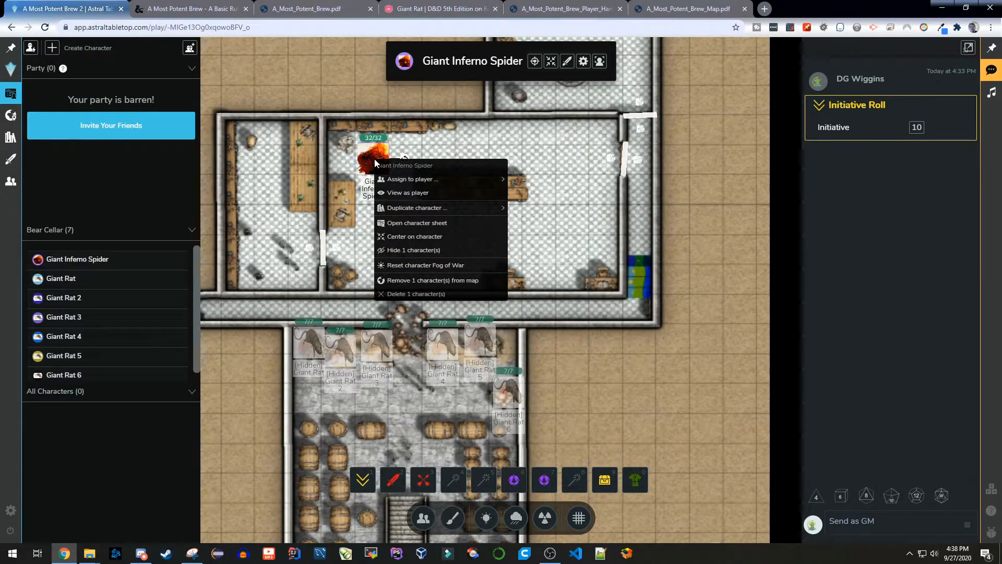
{"action": "left_click", "coordinate": [423, 252]}
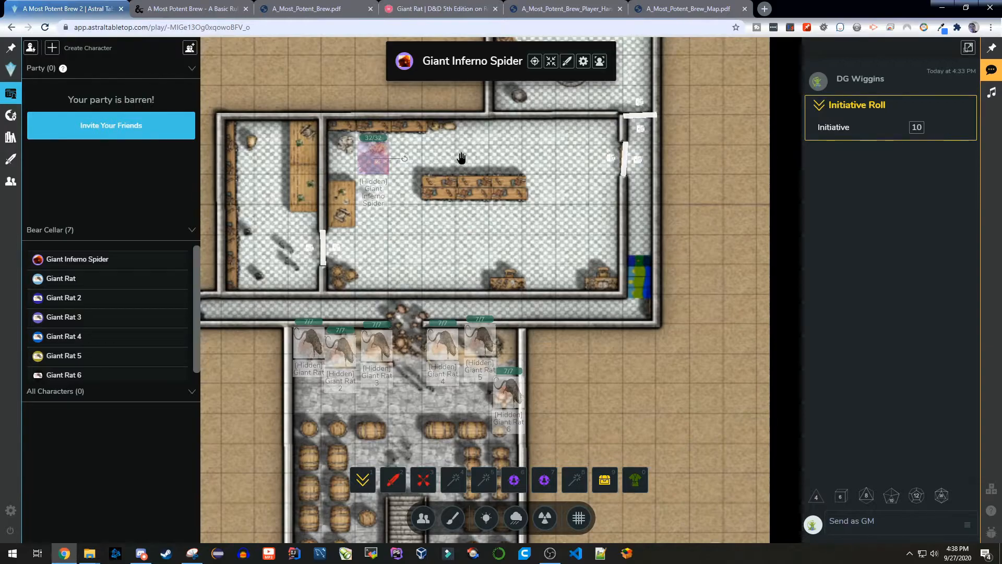
{"action": "left_click", "coordinate": [456, 242]}
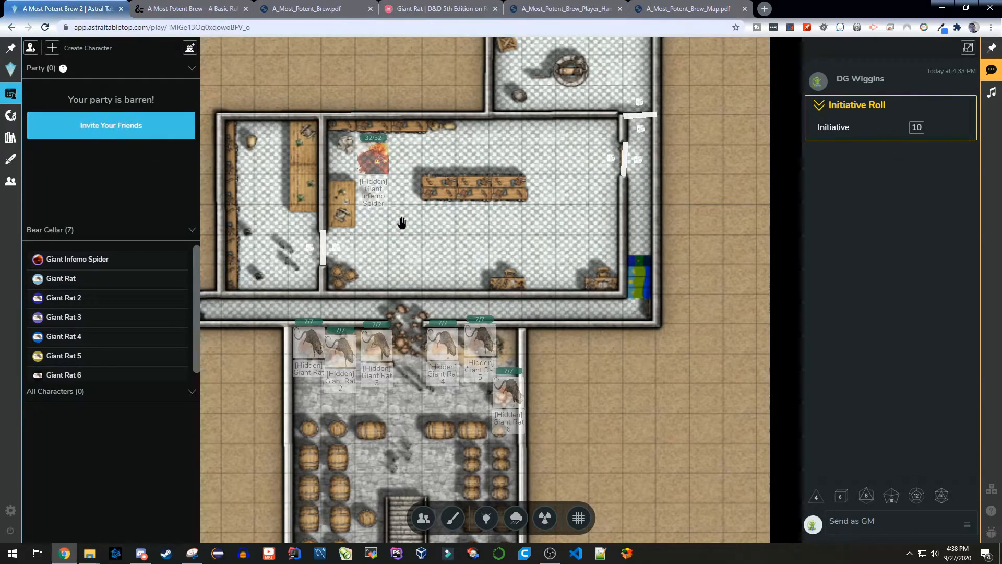
Step: Create a new character from the D&D 5E Sheetless Quick Start Template and place it in the small upper room
{"action": "left_click_drag", "start_coordinate": [517, 216], "coordinate": [456, 304]}
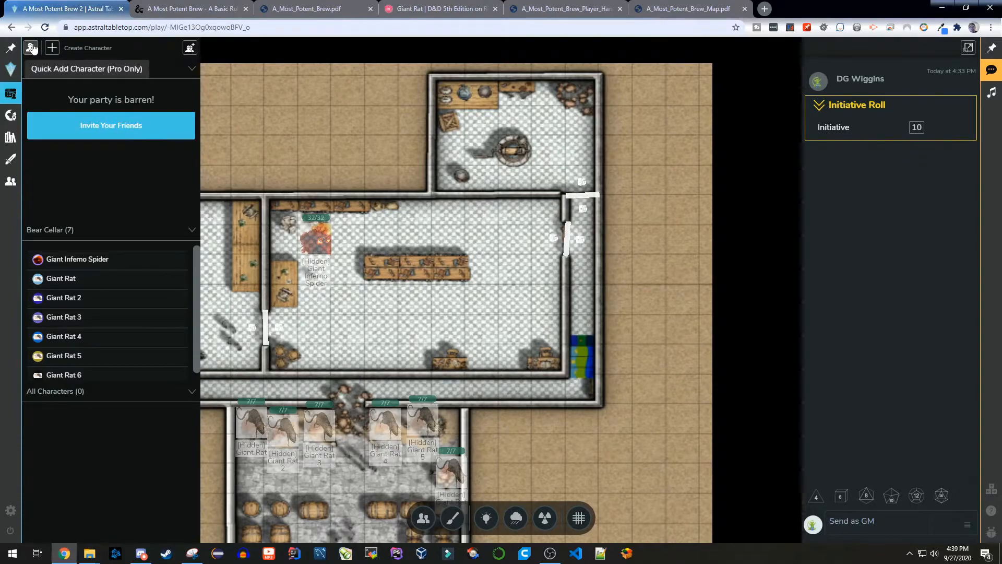
{"action": "left_click", "coordinate": [49, 49]}
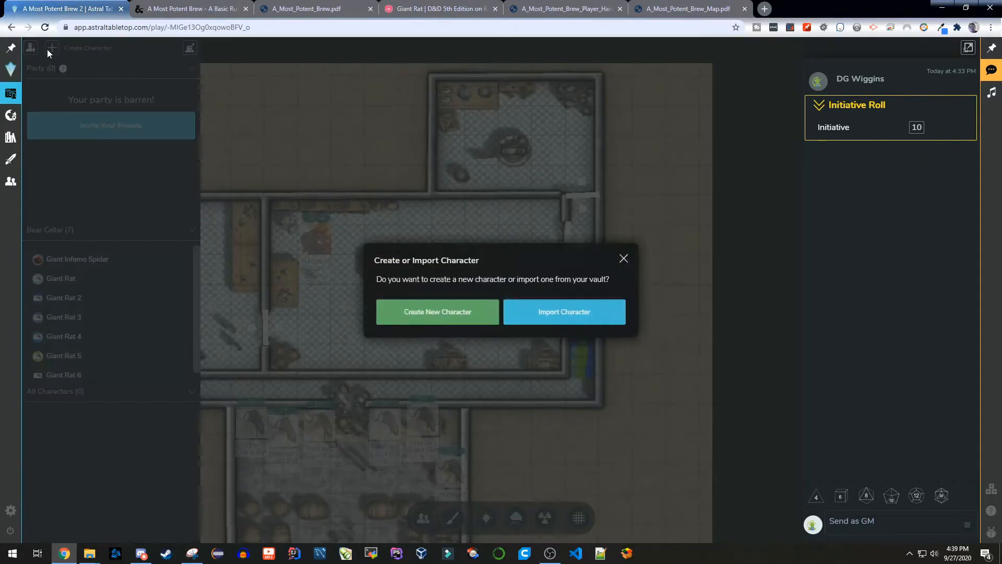
{"action": "left_click", "coordinate": [452, 314]}
{"action": "left_click", "coordinate": [552, 303]}
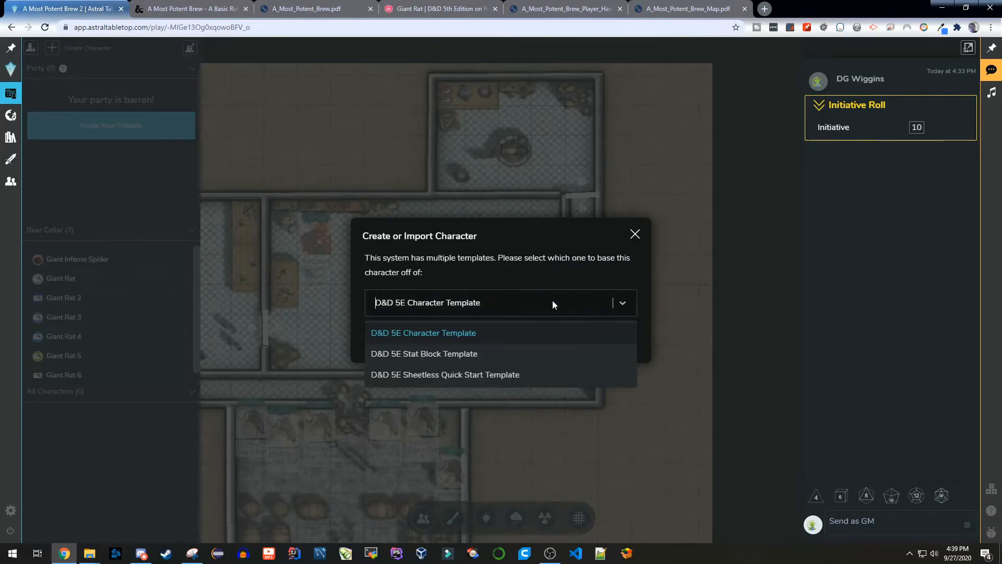
{"action": "left_click", "coordinate": [447, 375]}
{"action": "left_click", "coordinate": [506, 340]}
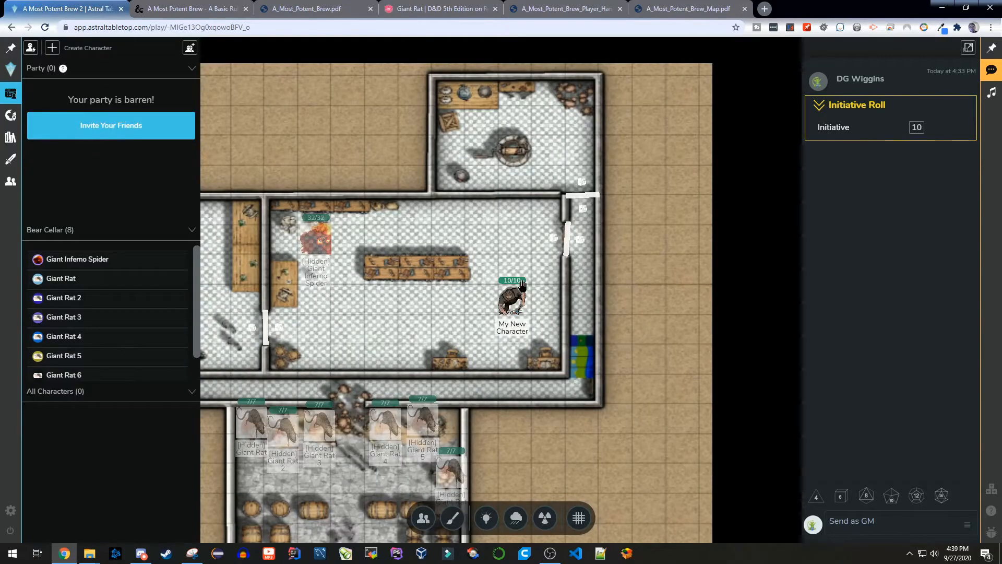
{"action": "left_click_drag", "start_coordinate": [523, 279], "coordinate": [477, 120]}
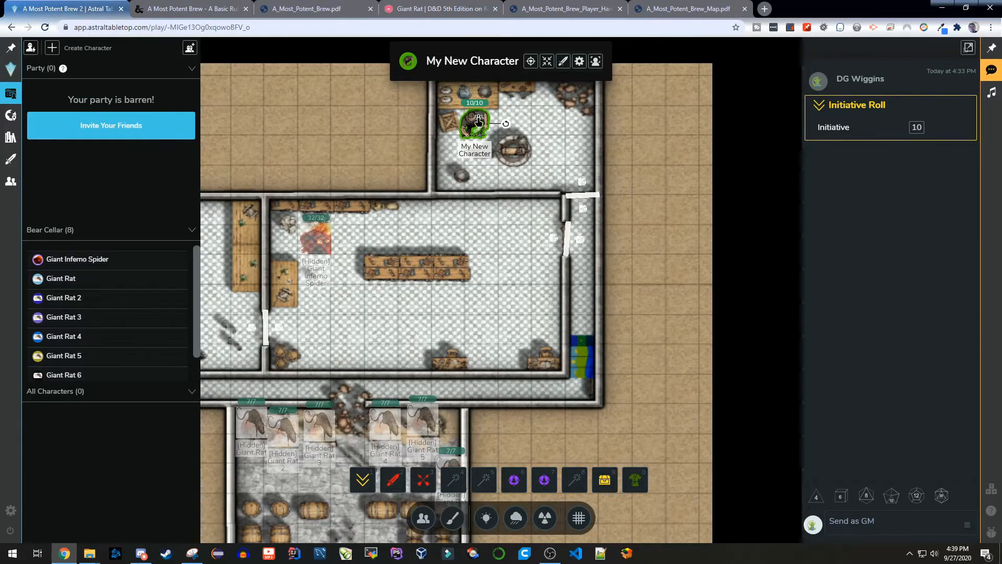
Step: Open the new character's sheet and rename it Giant Centipede
{"action": "left_click", "coordinate": [581, 63]}
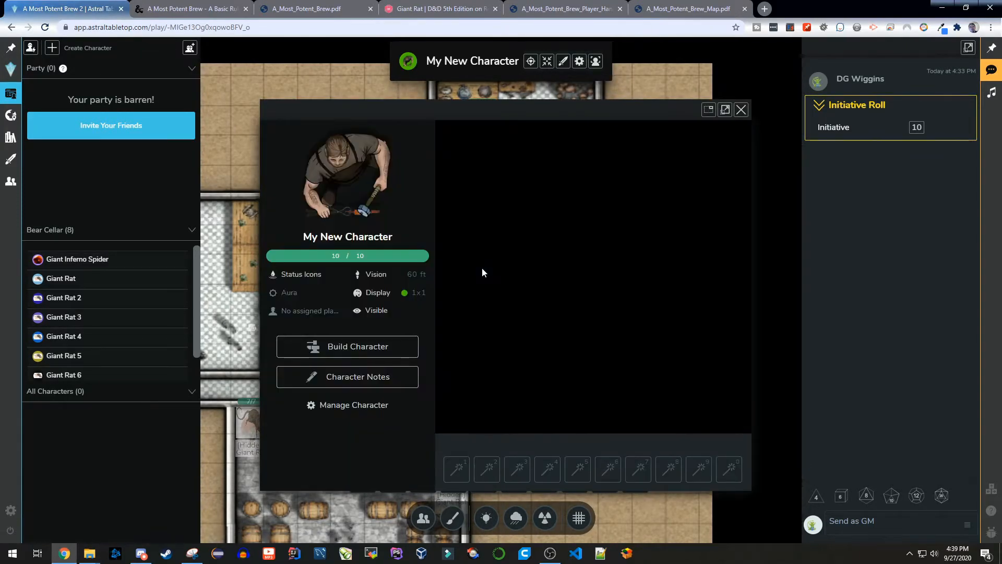
{"action": "left_click", "coordinate": [399, 240]}
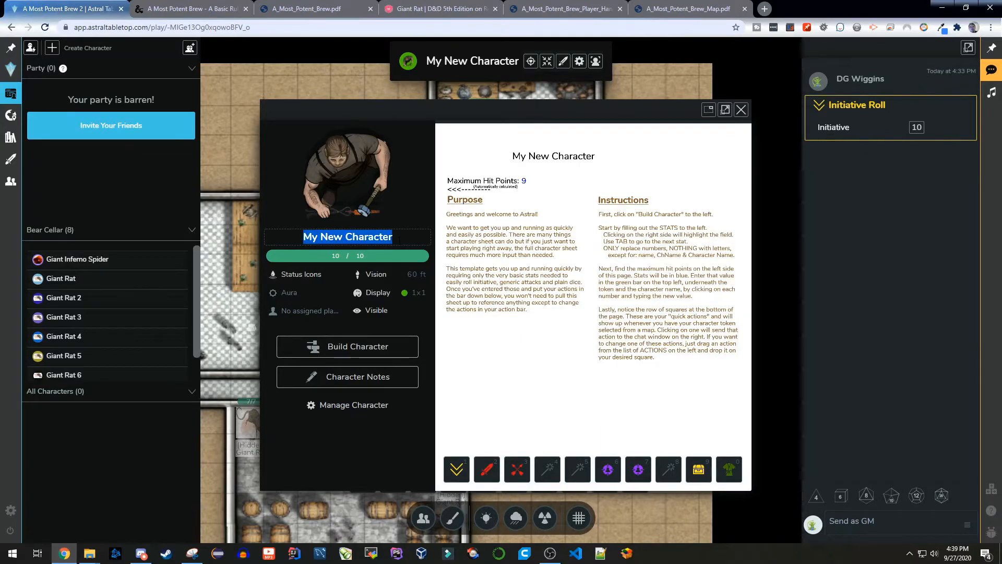
{"action": "type", "text": "Giant Centipede"}
{"action": "key", "text": "Return"}
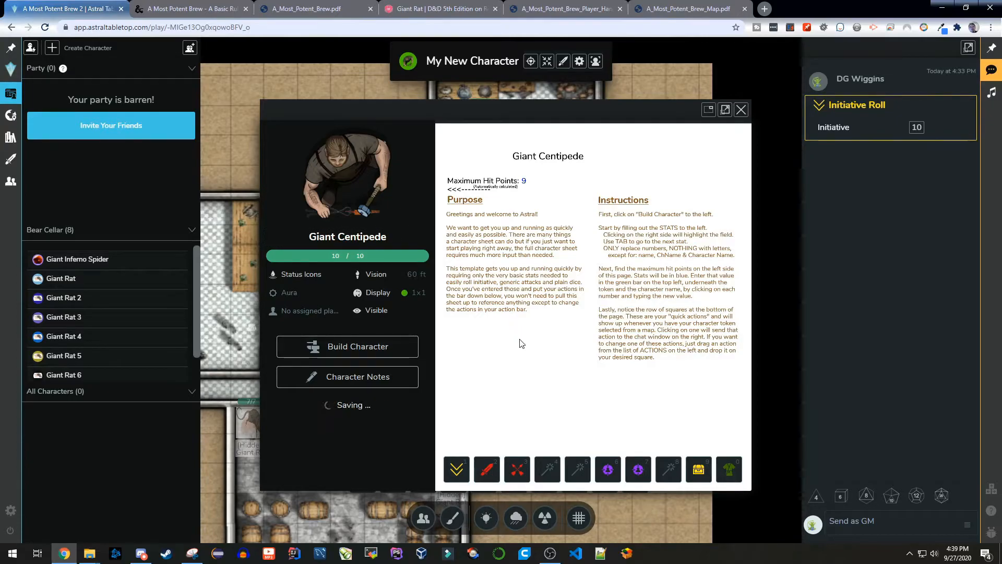
Step: Upload GiantCentipede.PNG from the Tokens folder as the Giant Centipede's token image
{"action": "left_click", "coordinate": [358, 179]}
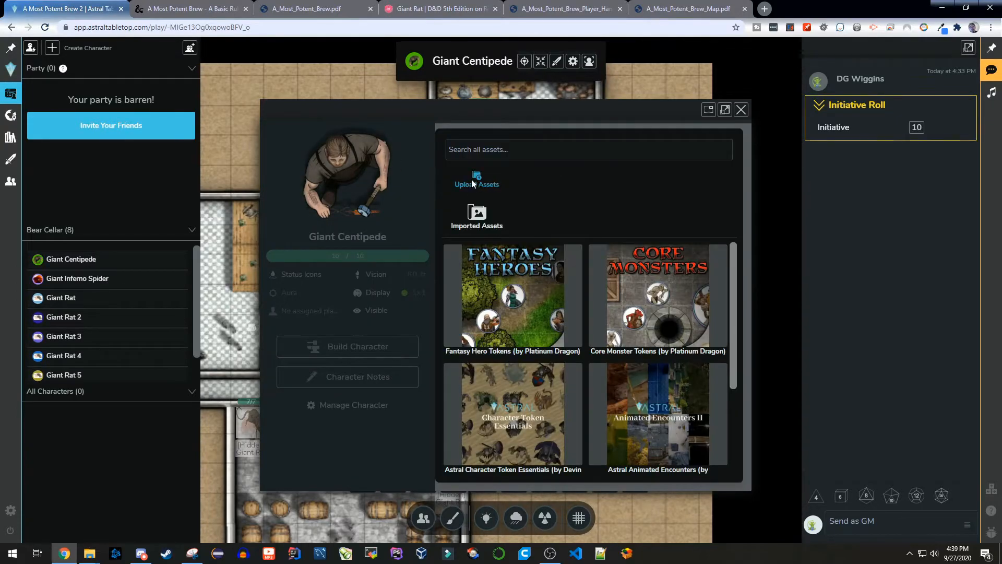
{"action": "left_click", "coordinate": [477, 182]}
{"action": "left_click", "coordinate": [397, 319]}
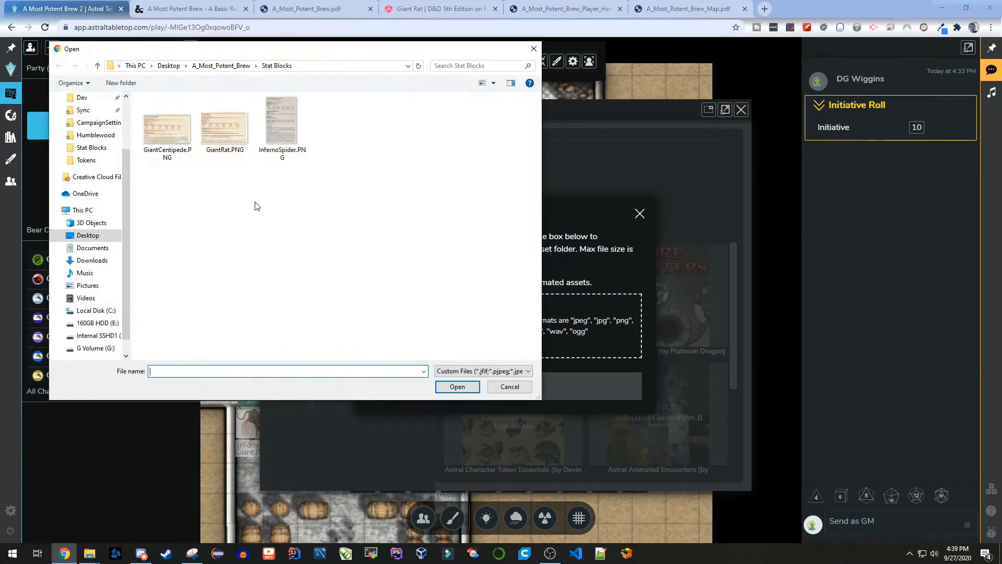
{"action": "left_click", "coordinate": [221, 65]}
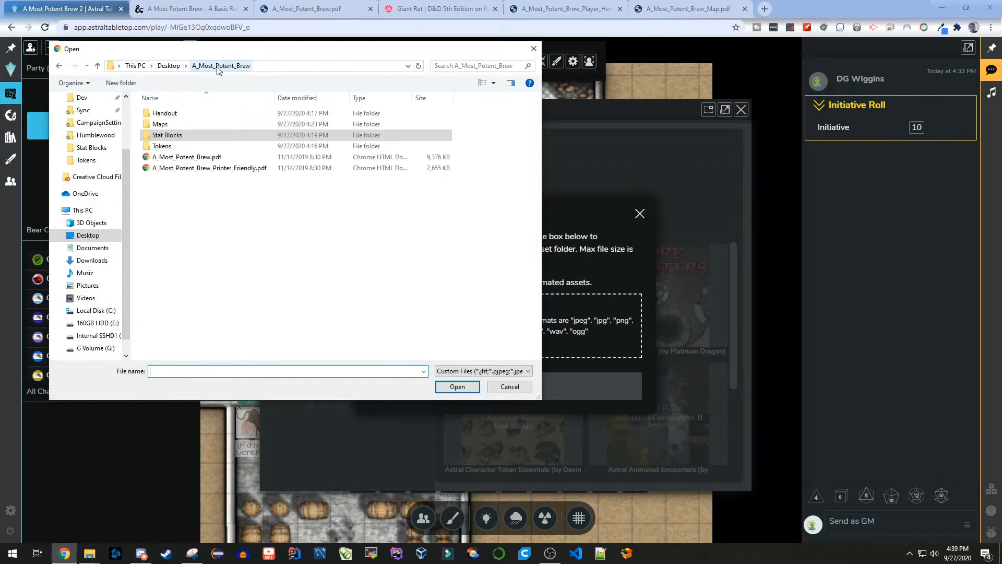
{"action": "double_click", "coordinate": [162, 146]}
{"action": "left_click", "coordinate": [167, 125]}
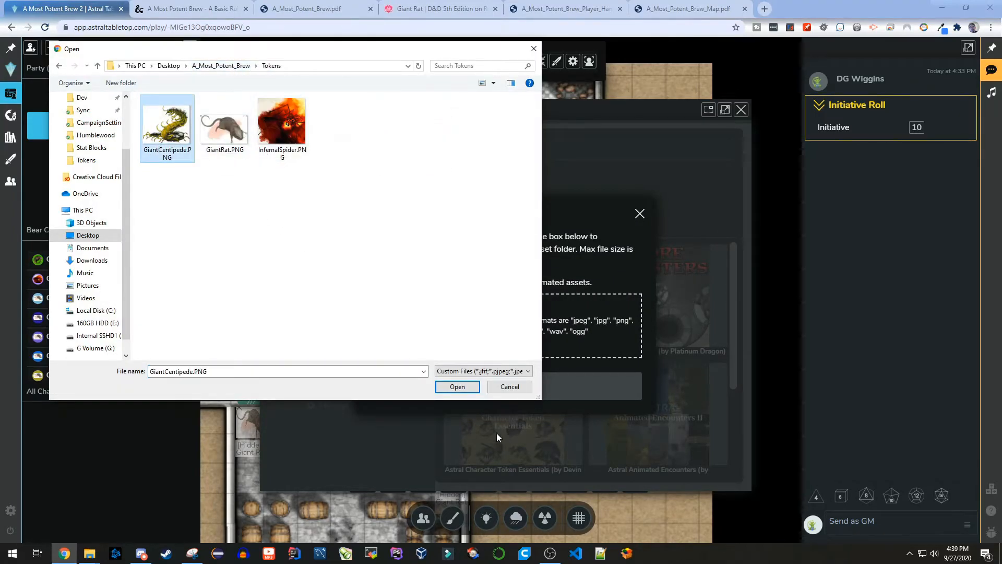
{"action": "left_click", "coordinate": [457, 386]}
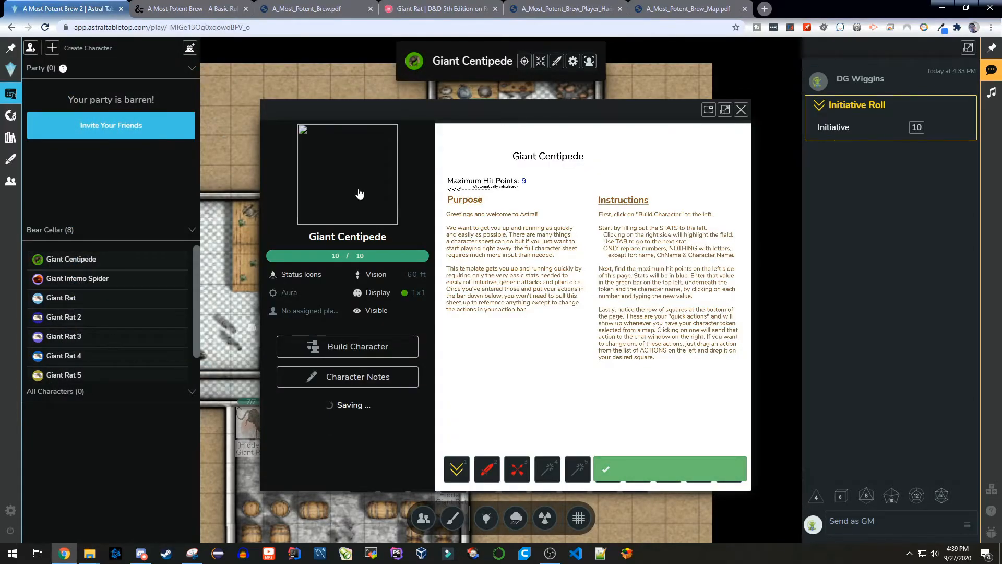
Step: Enter the character builder and delete the template's instruction page from the Giant Centipede's sheet
{"action": "left_click", "coordinate": [371, 345]}
{"action": "left_click", "coordinate": [725, 137]}
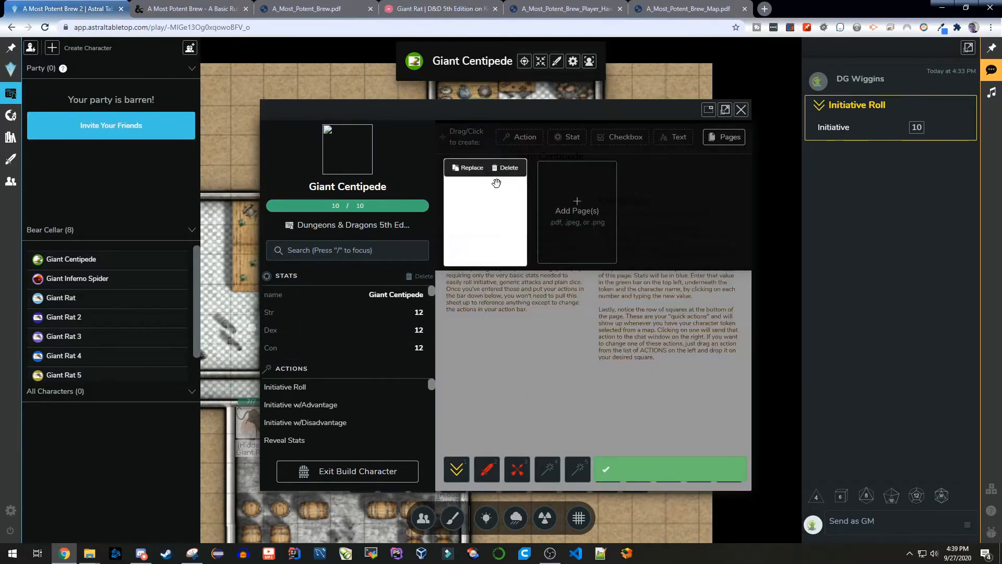
{"action": "left_click", "coordinate": [508, 168]}
{"action": "left_click", "coordinate": [556, 108]}
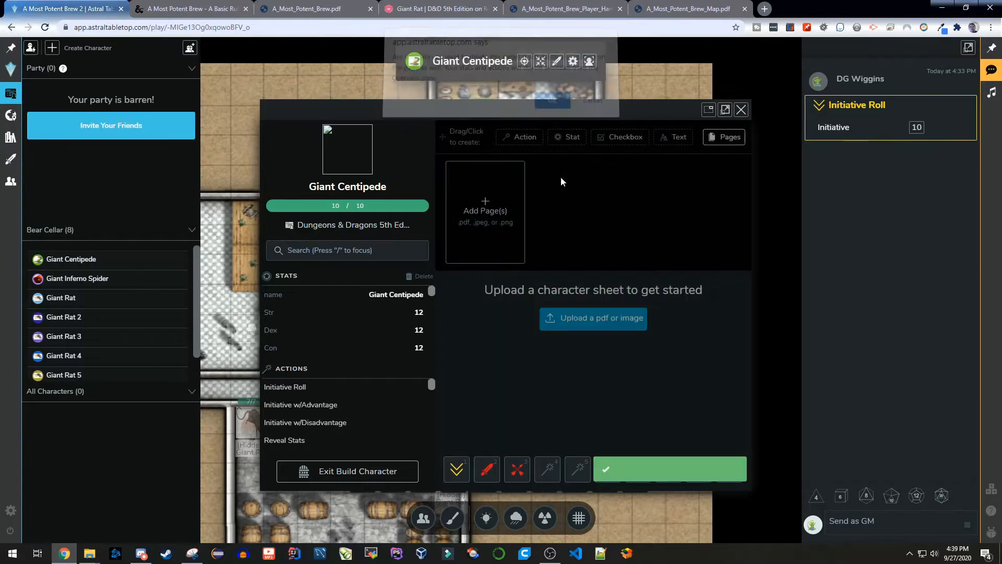
Step: Add the centipede stat block image from the Stat Blocks folder as the character sheet's page
{"action": "left_click", "coordinate": [509, 220]}
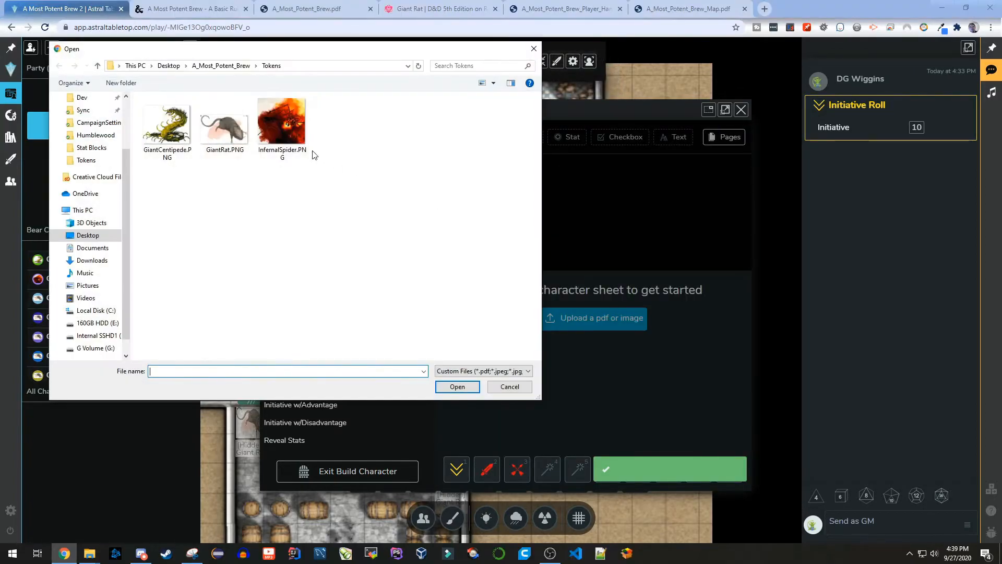
{"action": "left_click", "coordinate": [221, 65]}
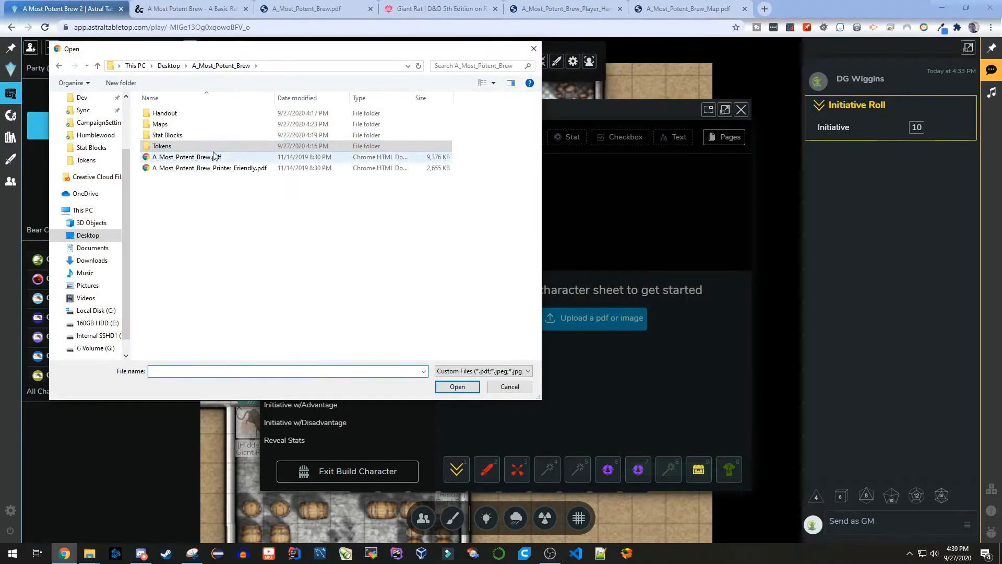
{"action": "left_click", "coordinate": [172, 136]}
{"action": "double_click", "coordinate": [171, 137]}
{"action": "left_click", "coordinate": [154, 131]}
{"action": "left_click", "coordinate": [457, 386]}
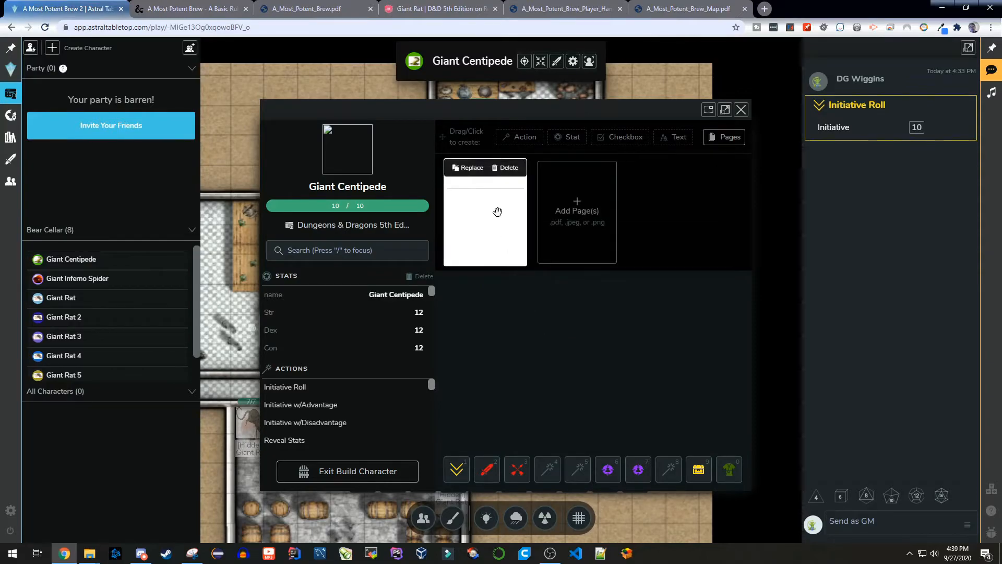
{"action": "left_click", "coordinate": [492, 222]}
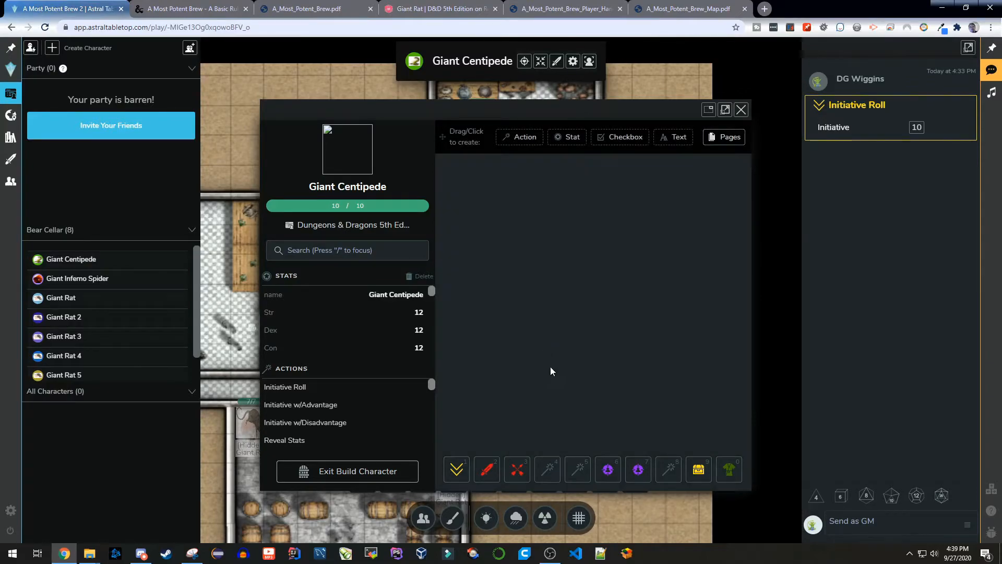
Step: Set the centipede's stats to Str 5, Dex 14, Con 12, Int 1, Wis 7 and Cha 3
{"action": "double_click", "coordinate": [420, 312]}
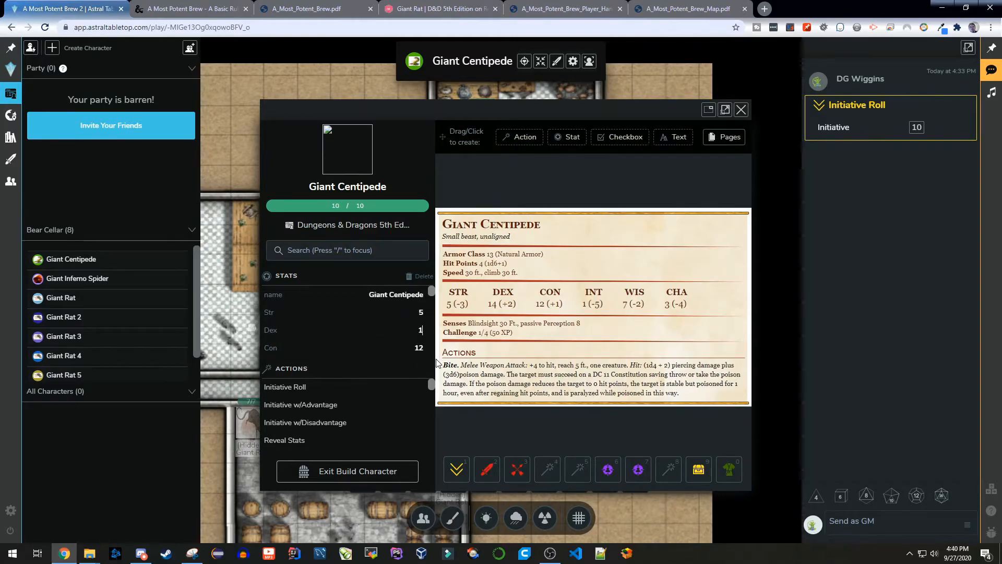
{"action": "key", "text": "Tab"}
{"action": "type", "text": "1"}
{"action": "key", "text": "Tab"}
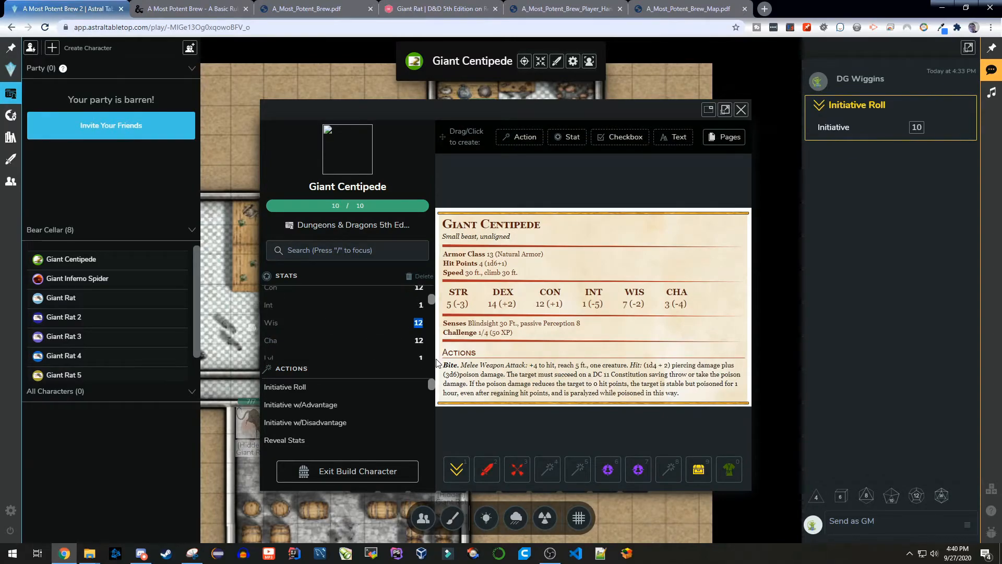
{"action": "type", "text": "7"}
{"action": "key", "text": "Tab"}
{"action": "key", "text": "Tab"}
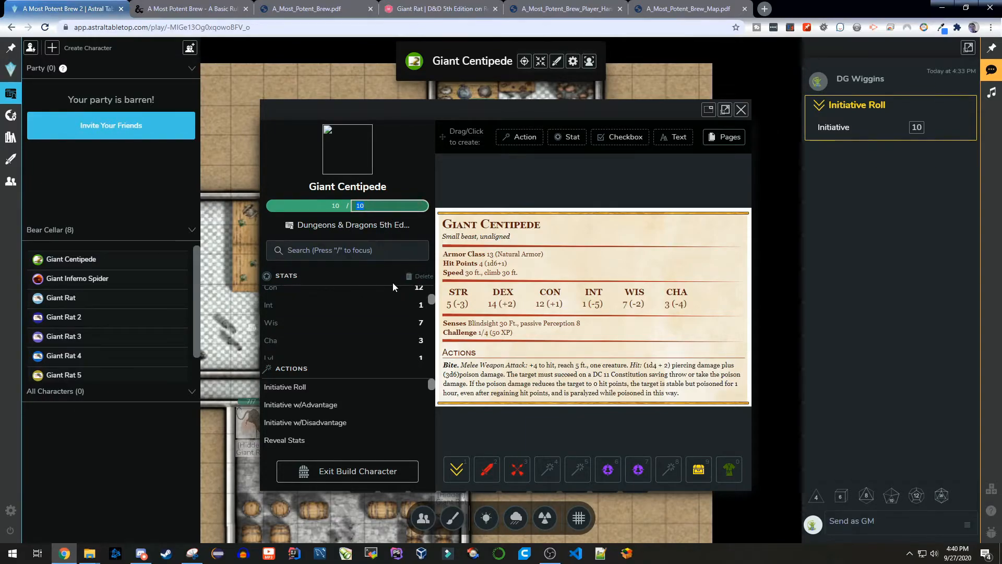
Step: Enter 4 for the centipede's current and maximum hit points, leave the character builder and close the sheet
{"action": "type", "text": "4"}
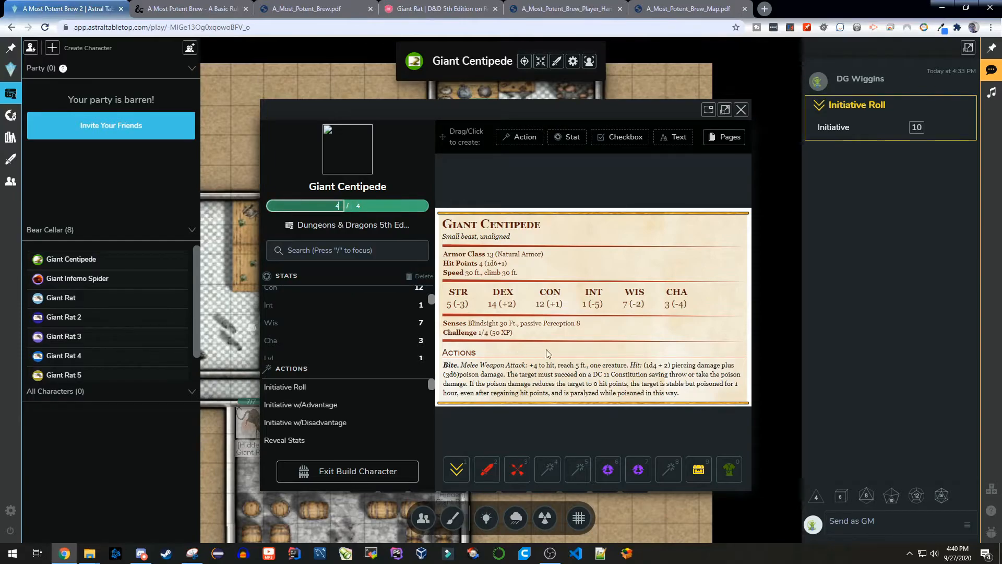
{"action": "key", "text": "Return"}
{"action": "left_click", "coordinate": [354, 471]}
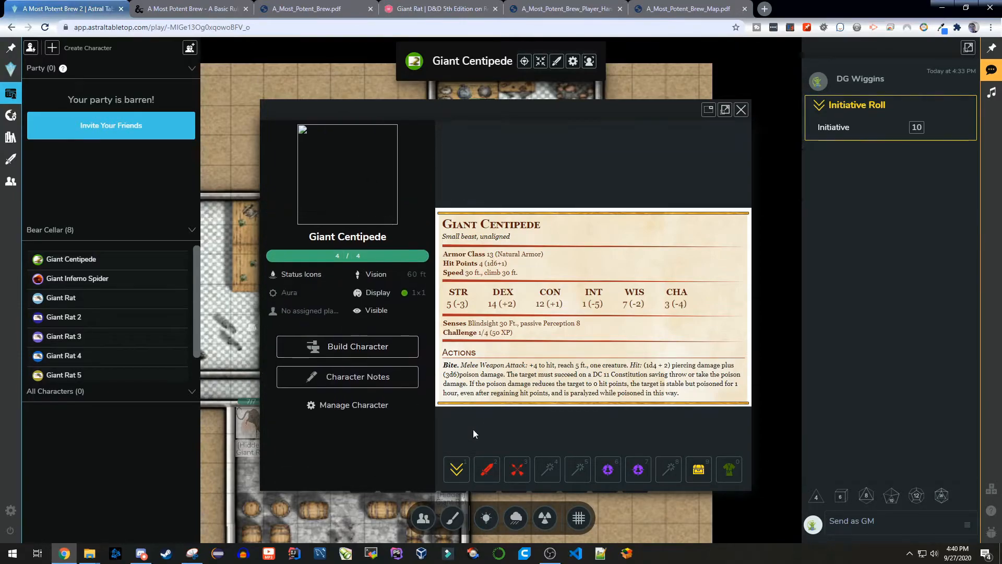
{"action": "left_click", "coordinate": [742, 109]}
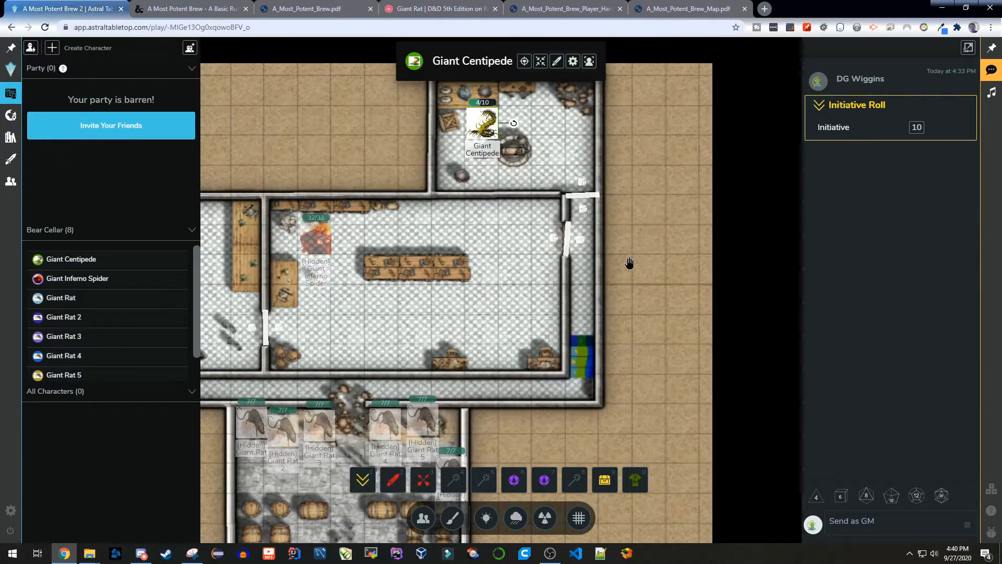
Step: Reopen the Giant Centipede's sheet from the map and set its maximum hit points to 4
{"action": "left_click", "coordinate": [524, 61]}
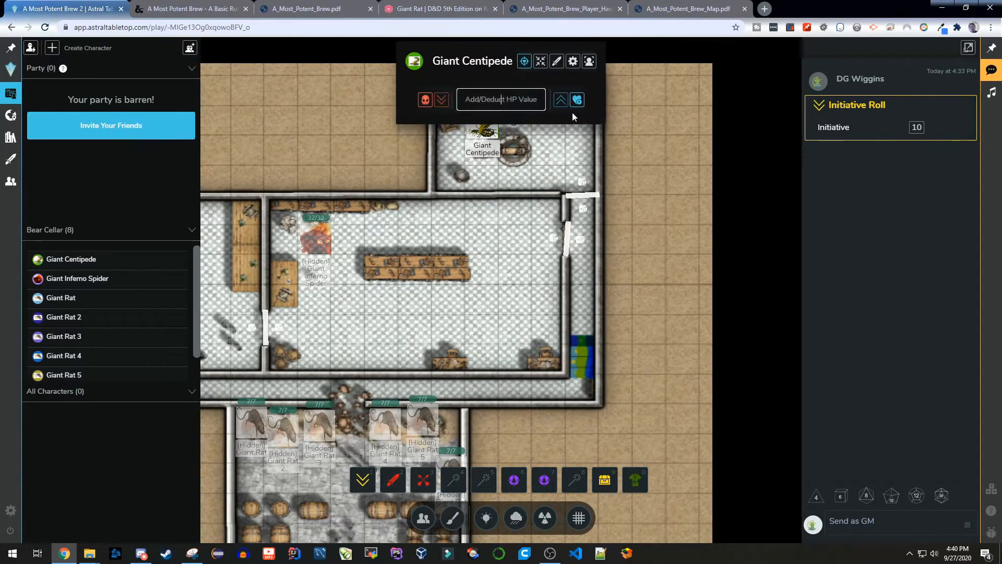
{"action": "left_click", "coordinate": [573, 62]}
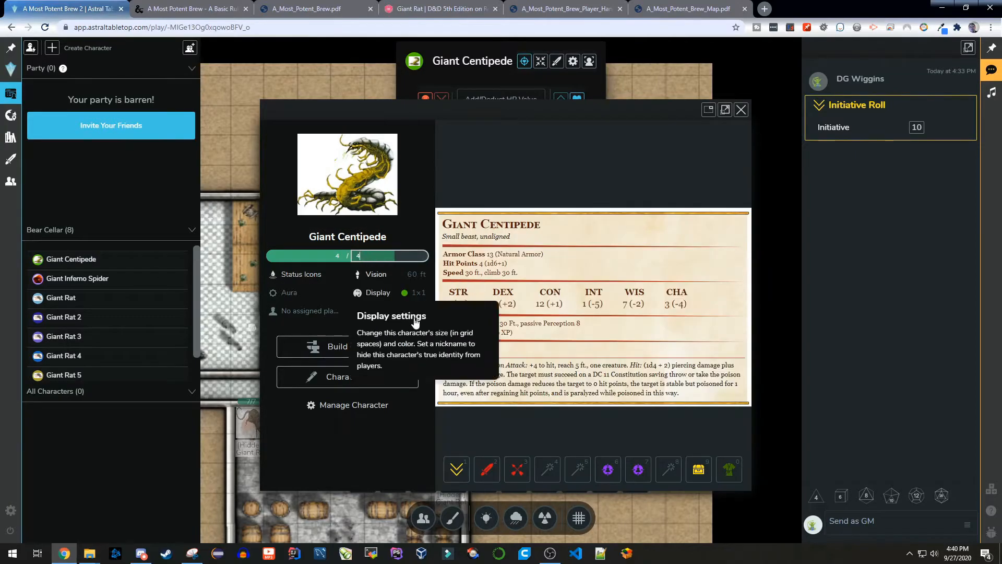
{"action": "left_click", "coordinate": [741, 109]}
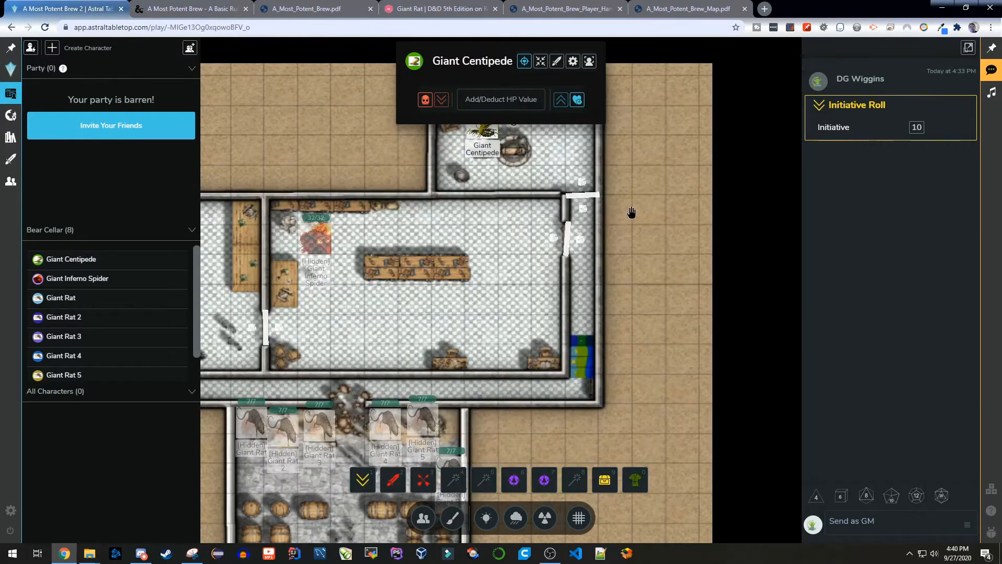
Step: Move the Giant Centipede to the small room's upper-left corner and duplicate it twice
{"action": "left_click_drag", "start_coordinate": [487, 124], "coordinate": [477, 104]}
{"action": "right_click", "coordinate": [479, 107]}
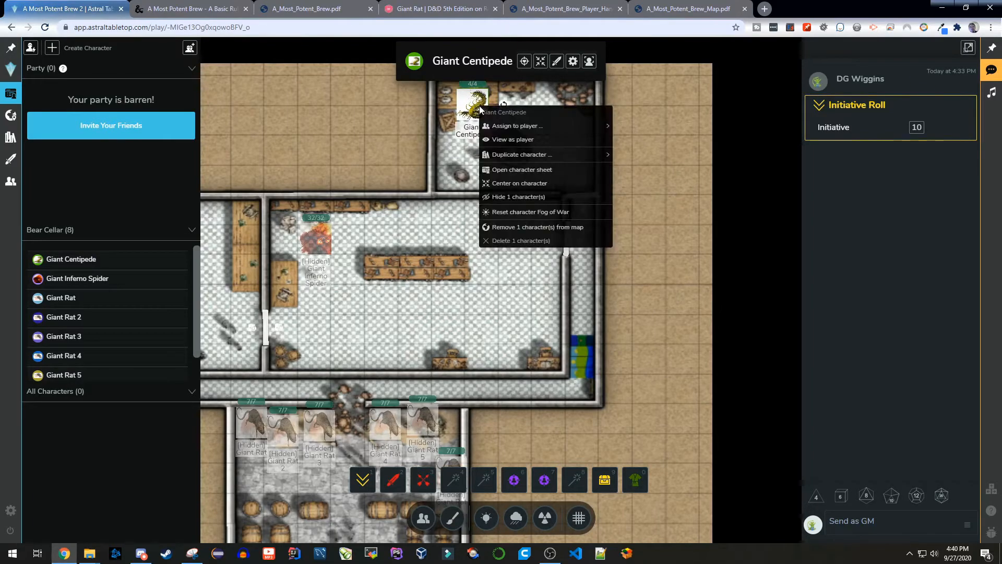
{"action": "left_click", "coordinate": [531, 153]}
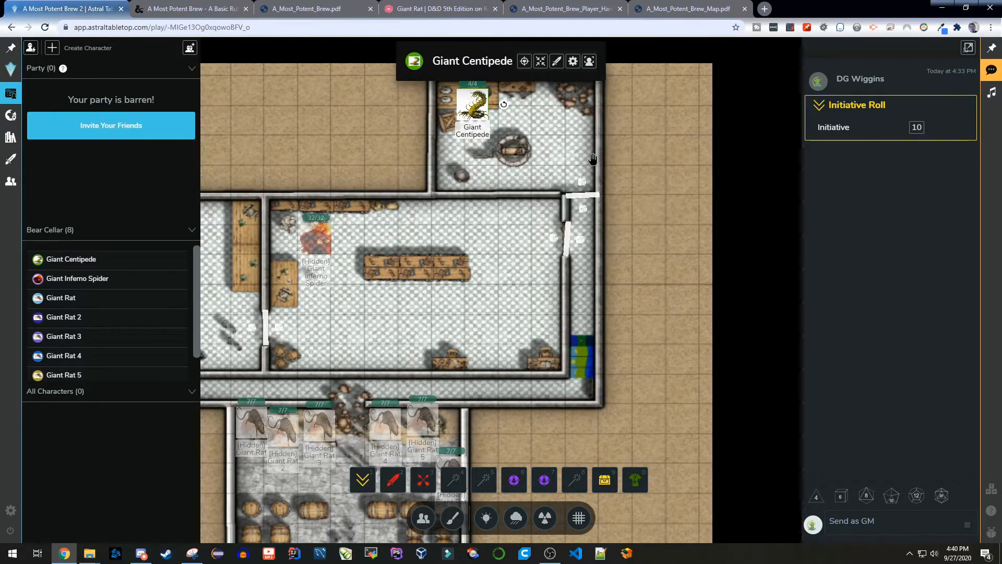
{"action": "right_click", "coordinate": [479, 107]}
{"action": "mouse_move", "coordinate": [501, 161]}
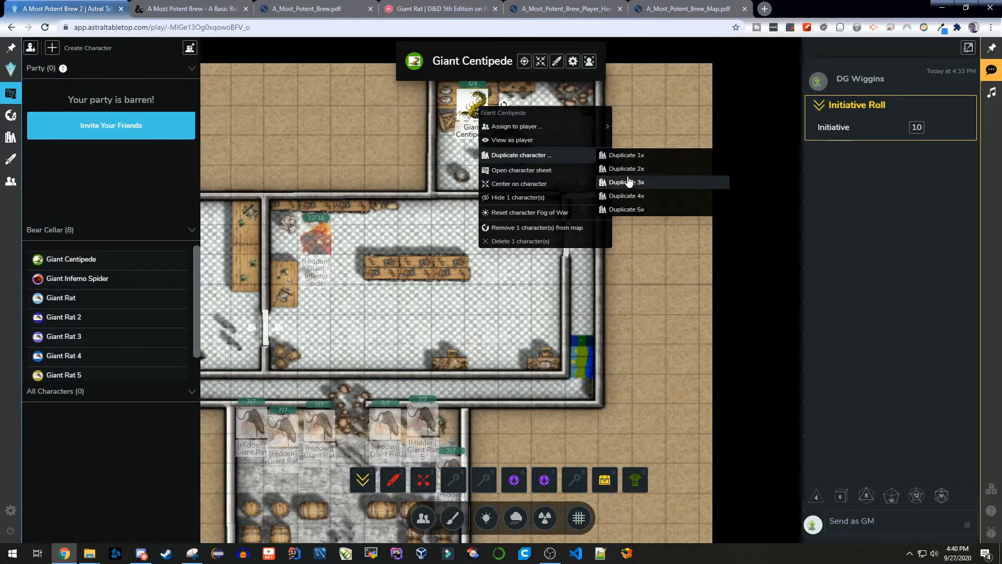
{"action": "left_click", "coordinate": [629, 169]}
Step: Separate the duplicated centipedes, select all three and hide them on the map
{"action": "left_click_drag", "start_coordinate": [500, 135], "coordinate": [514, 148]}
{"action": "left_click", "coordinate": [522, 160]}
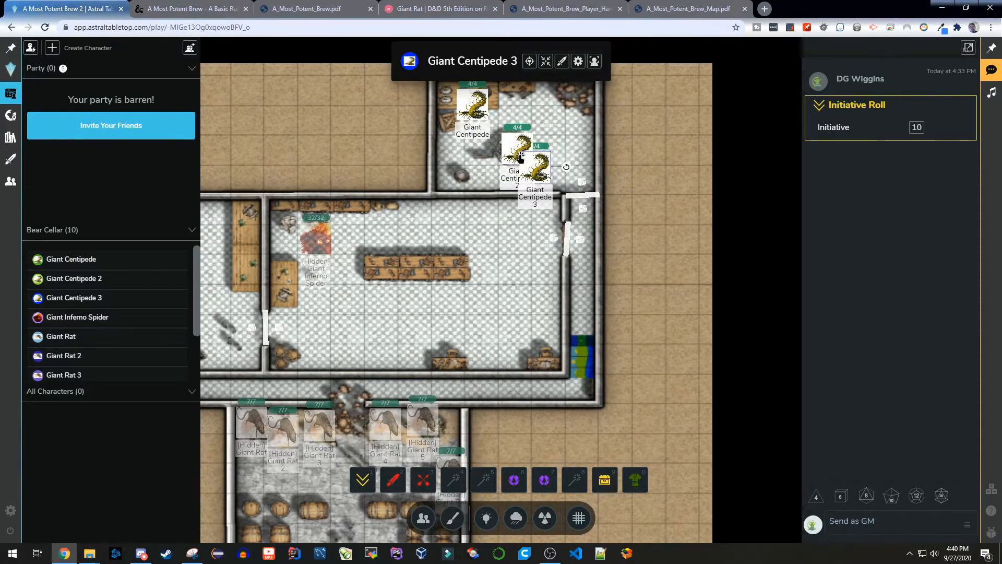
{"action": "left_click", "coordinate": [517, 150], "text": "shift"}
{"action": "left_click", "coordinate": [484, 119], "text": "shift"}
{"action": "right_click", "coordinate": [484, 119]}
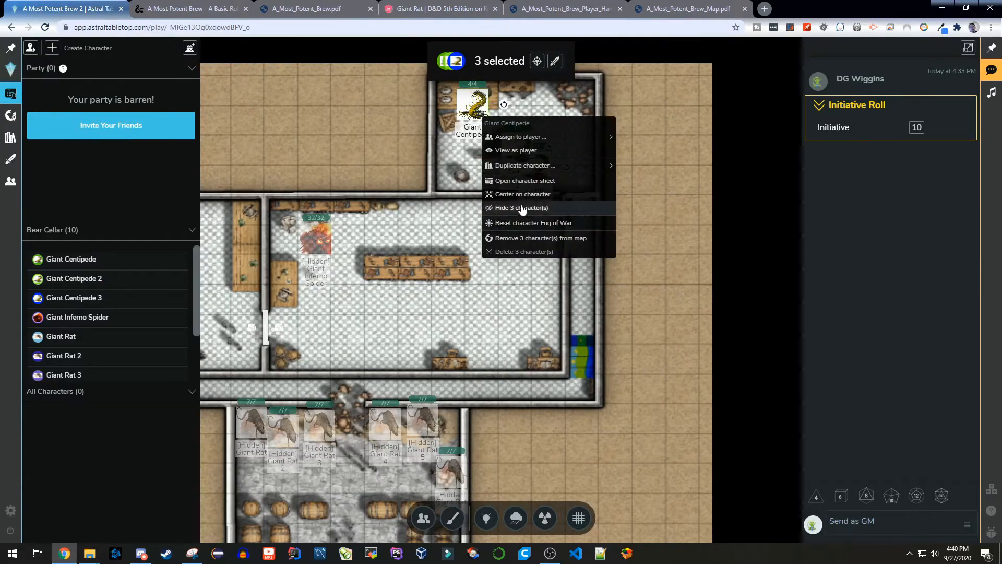
{"action": "left_click", "coordinate": [523, 208]}
Step: Spread the three hidden centipedes around the round well in the small upper room
{"action": "left_click", "coordinate": [474, 111]}
{"action": "left_click_drag", "start_coordinate": [474, 112], "coordinate": [514, 125]}
{"action": "left_click", "coordinate": [514, 144]}
{"action": "left_click_drag", "start_coordinate": [548, 183], "coordinate": [557, 121]}
{"action": "left_click_drag", "start_coordinate": [489, 164], "coordinate": [484, 221]}
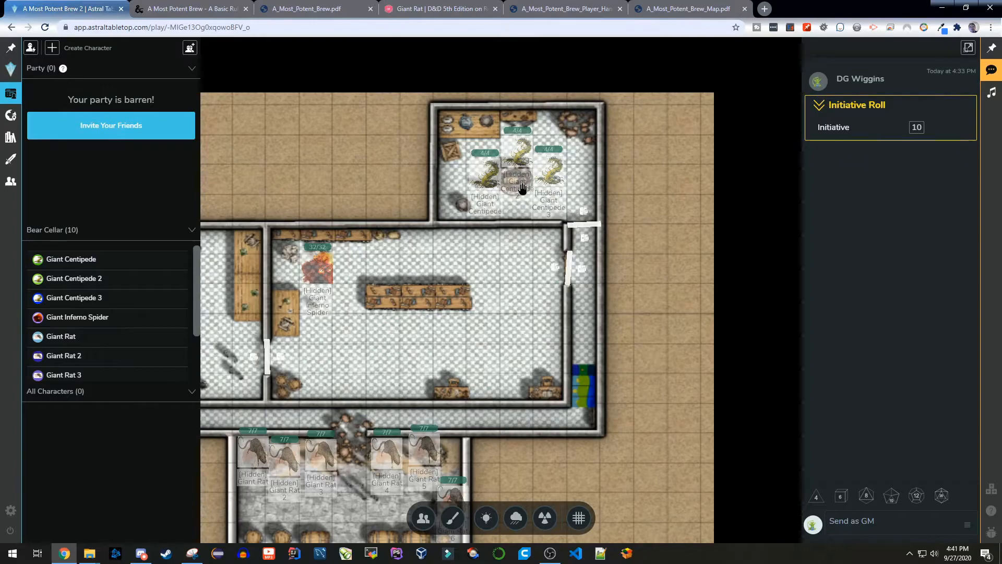
{"action": "left_click", "coordinate": [488, 177]}
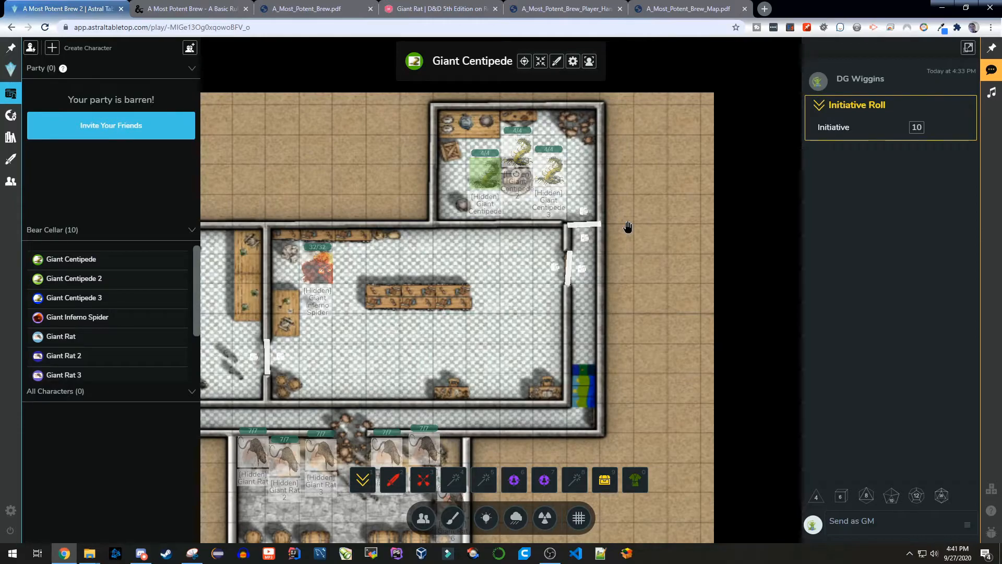
Step: Move the hidden Giant Inferno Spider to the open floor below the long central table in the large room
{"action": "left_click", "coordinate": [503, 321]}
{"action": "scroll", "coordinate": [504, 322], "scroll_direction": "down", "scroll_amount": 1}
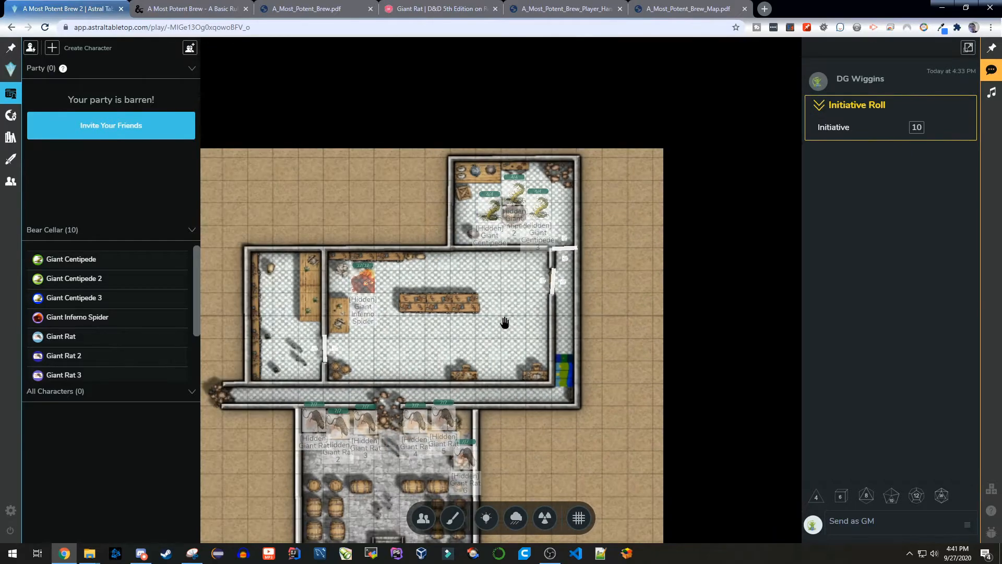
{"action": "scroll", "coordinate": [465, 337], "scroll_direction": "up", "scroll_amount": 1}
{"action": "left_click_drag", "start_coordinate": [423, 352], "coordinate": [548, 291]}
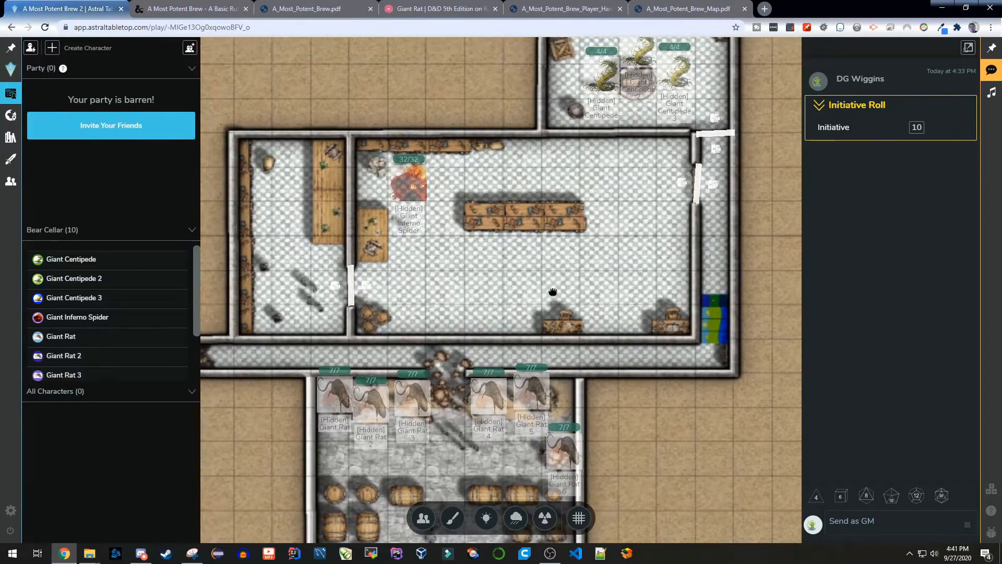
{"action": "left_click_drag", "start_coordinate": [586, 263], "coordinate": [570, 323]}
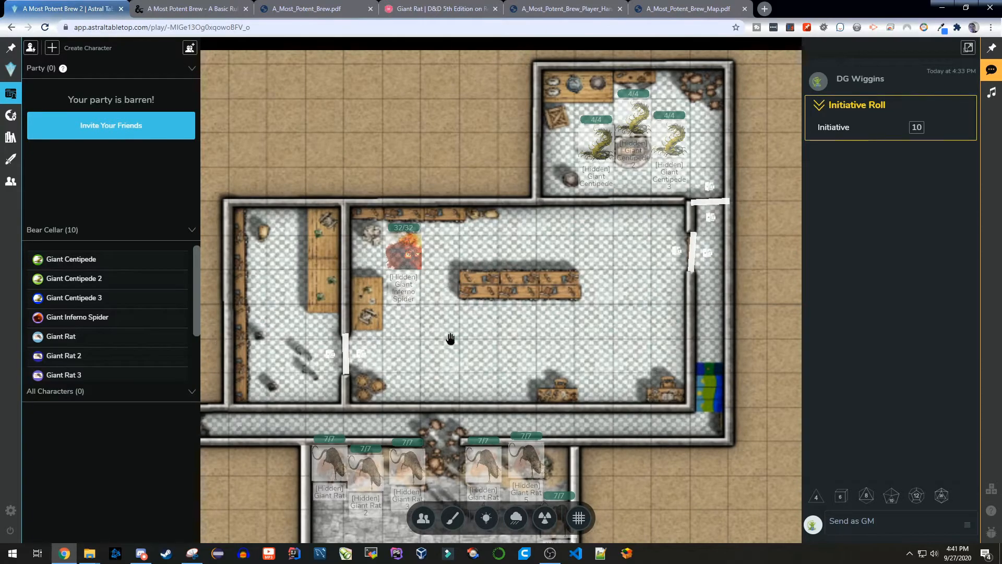
{"action": "left_click_drag", "start_coordinate": [445, 334], "coordinate": [441, 258]}
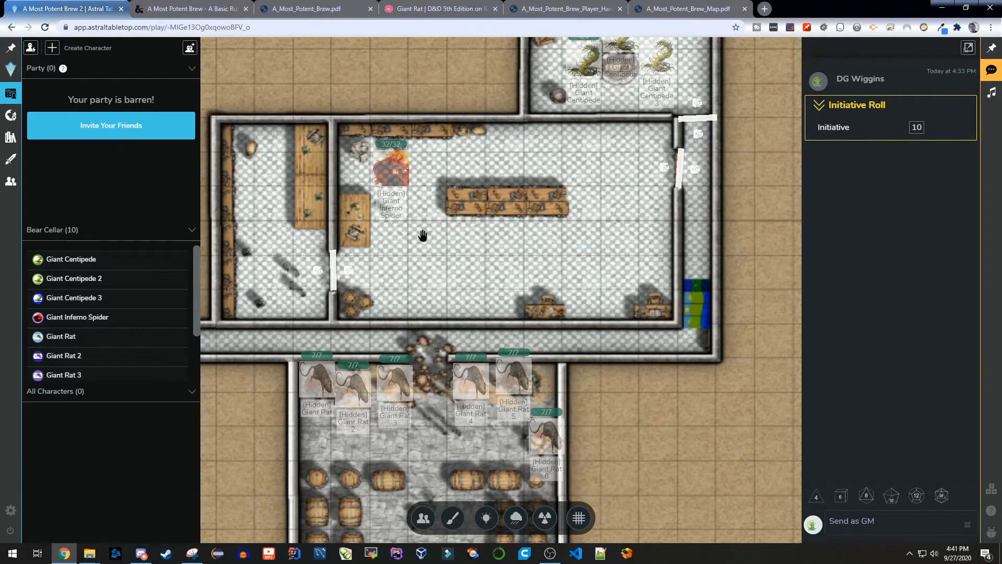
{"action": "left_click_drag", "start_coordinate": [395, 178], "coordinate": [467, 271]}
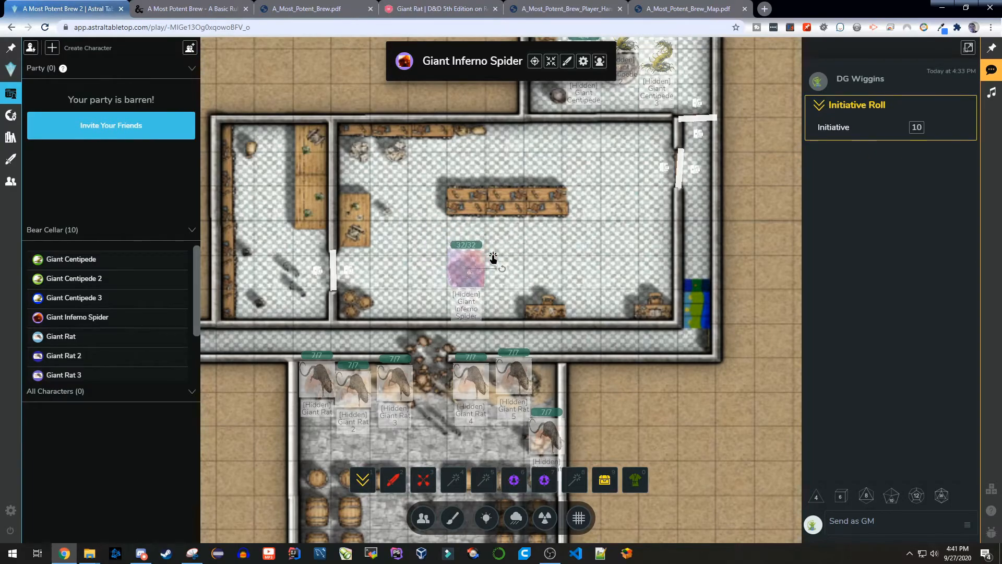
Step: Enable Dynamic Lighting on the Bear Cellar map
{"action": "left_click", "coordinate": [517, 518]}
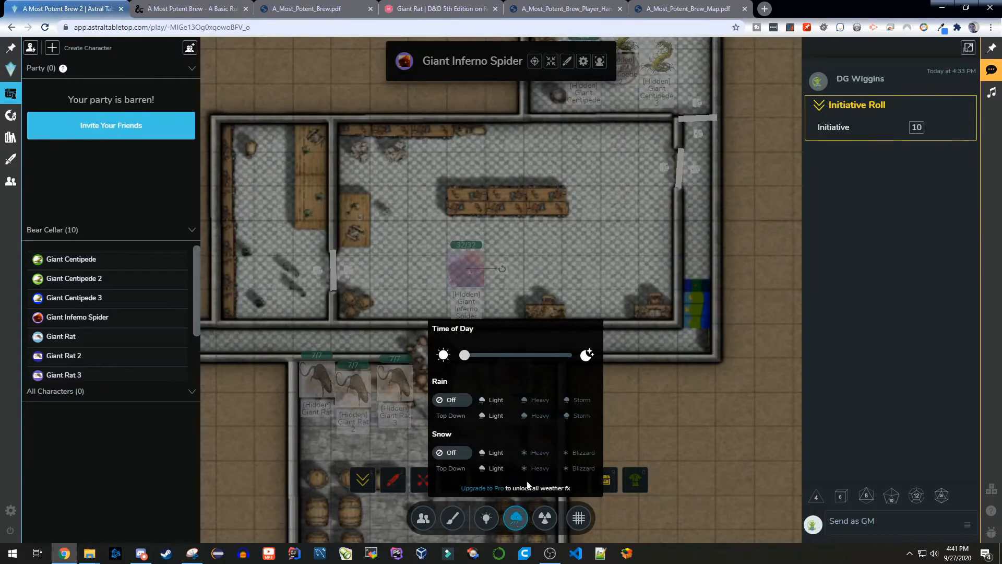
{"action": "left_click", "coordinate": [516, 522]}
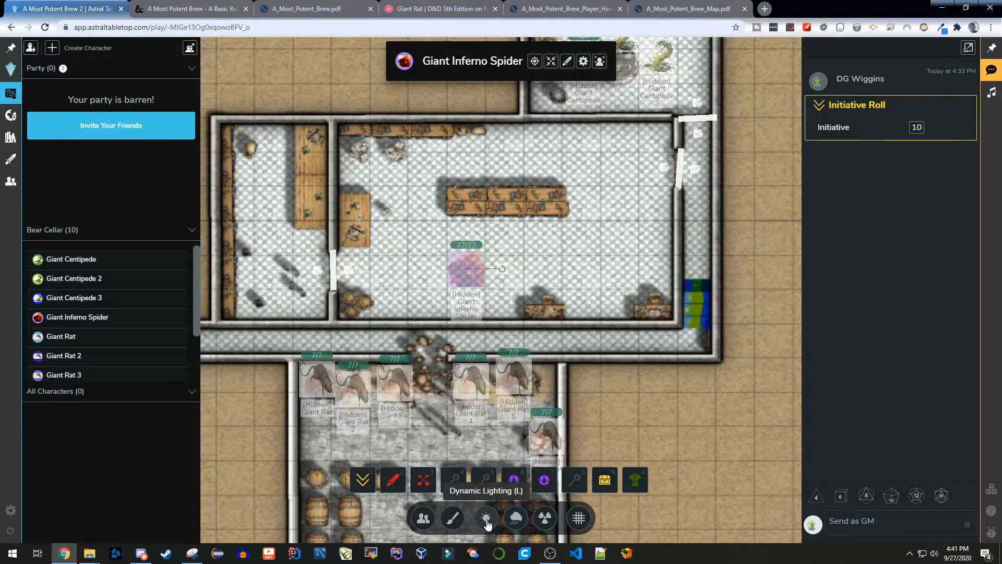
{"action": "left_click", "coordinate": [486, 519]}
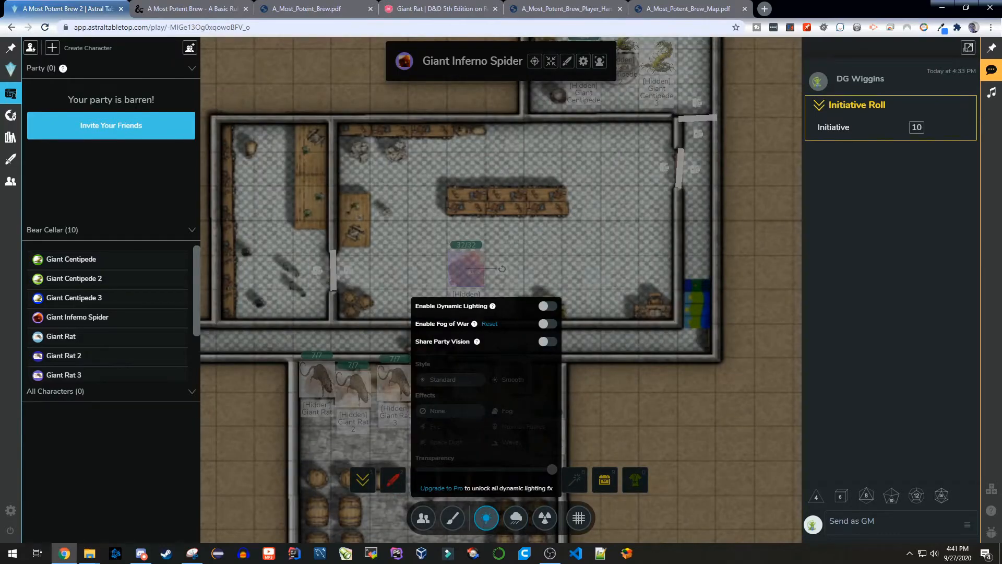
{"action": "left_click", "coordinate": [544, 306]}
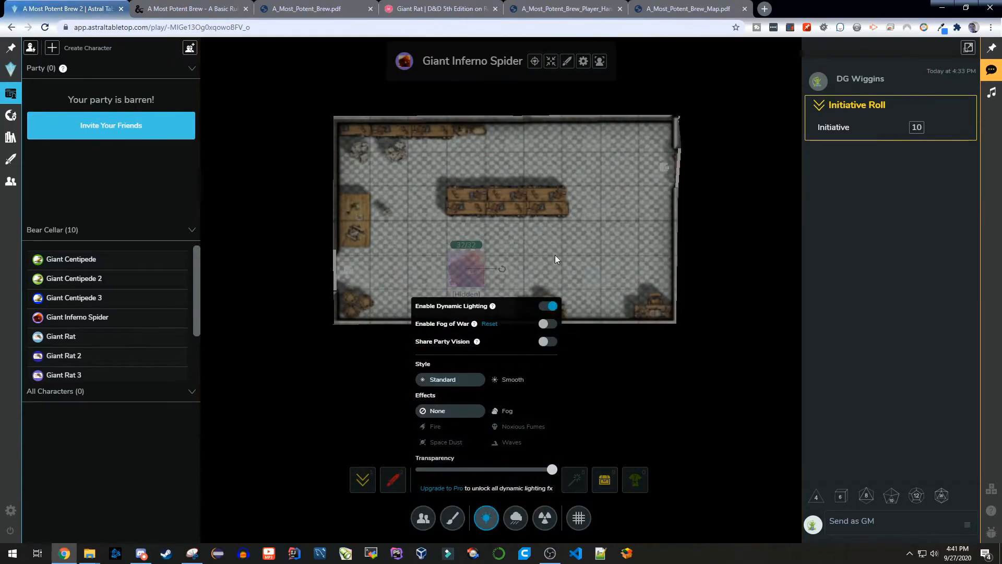
{"action": "left_click", "coordinate": [531, 249]}
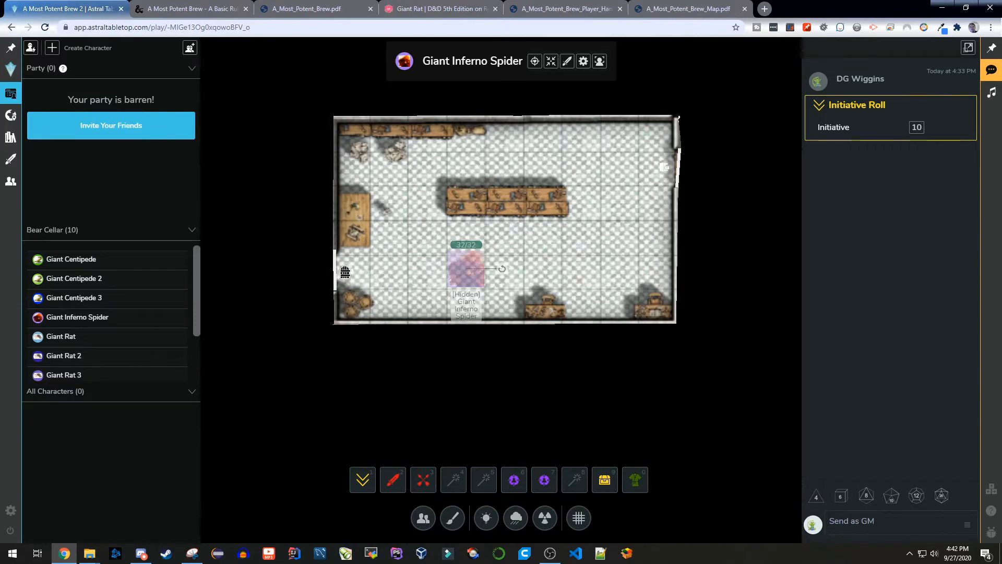
Step: Open the door between the large room and the narrow west room, and unhide the Giant Inferno Spider
{"action": "left_click", "coordinate": [345, 272]}
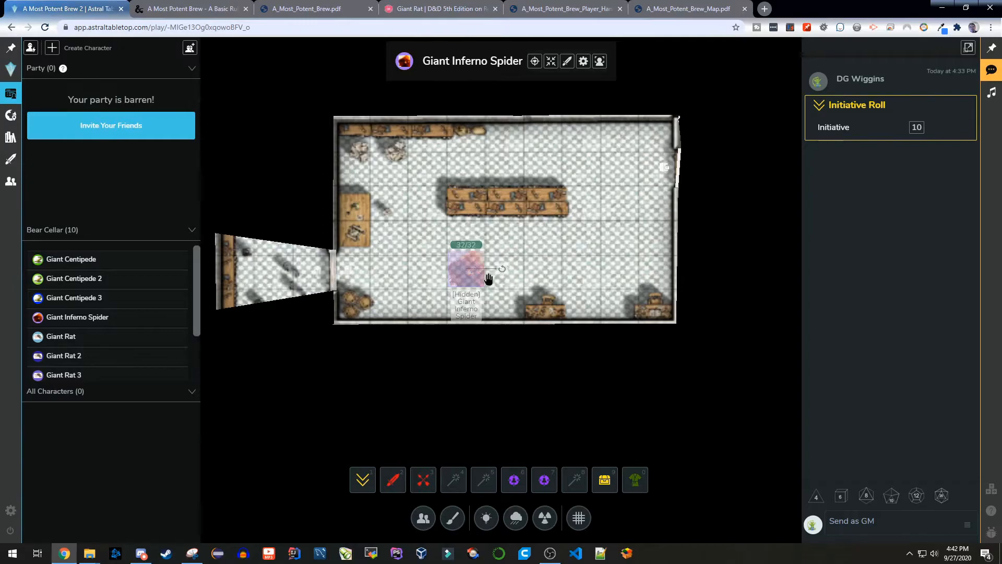
{"action": "left_click_drag", "start_coordinate": [472, 273], "coordinate": [467, 256]}
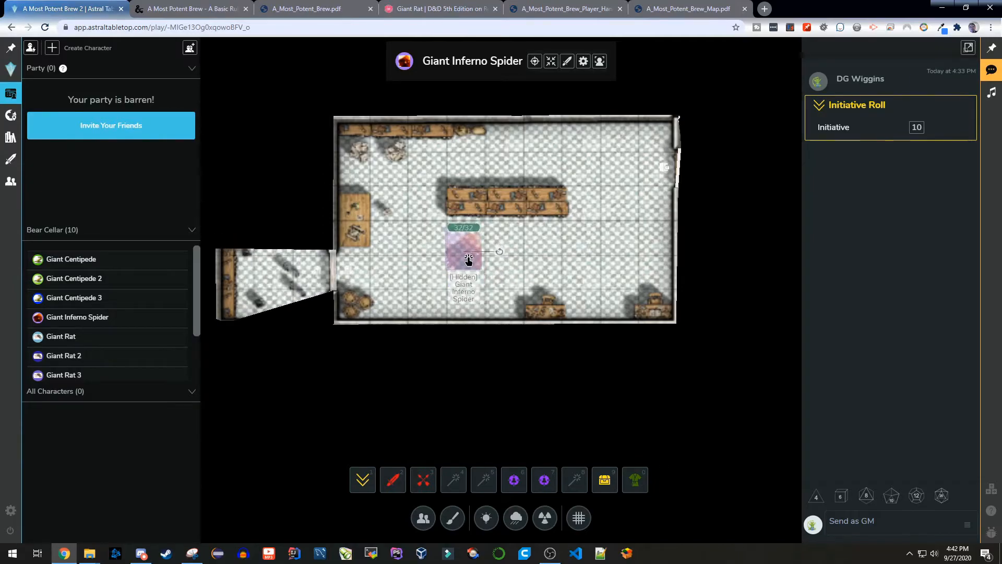
{"action": "right_click", "coordinate": [467, 256]}
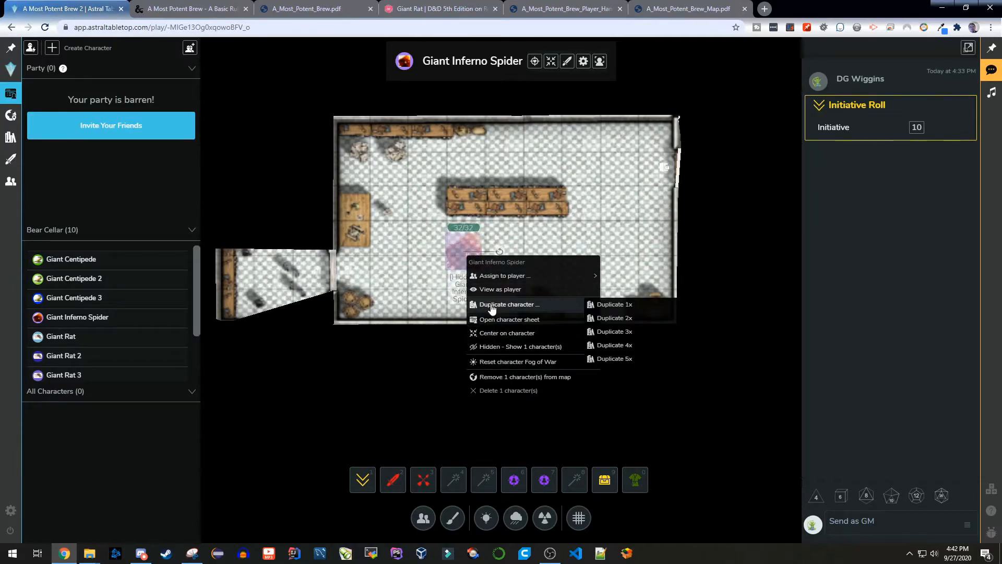
{"action": "left_click", "coordinate": [500, 347]}
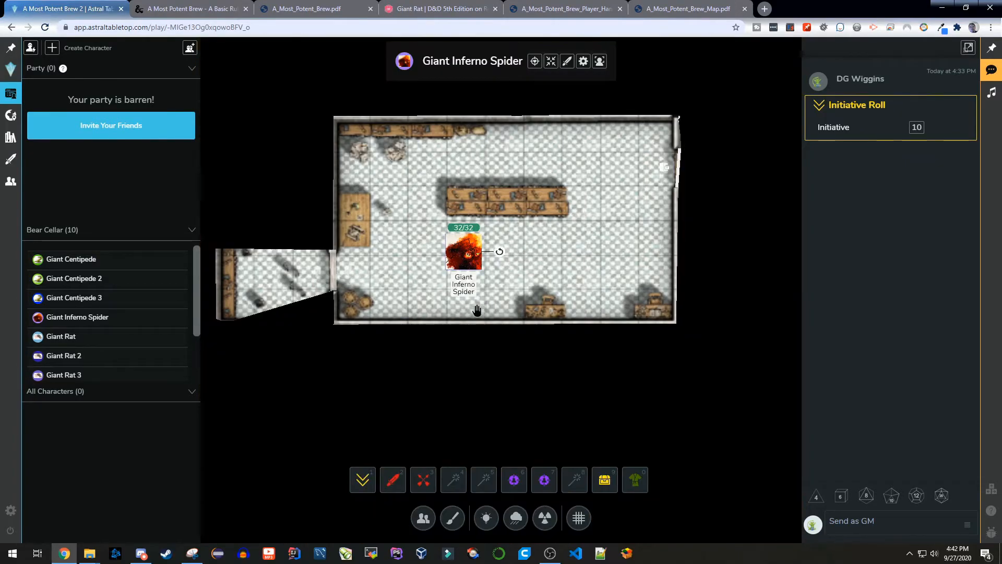
Step: Test line of sight by moving the Giant Inferno Spider through the door into the west room and back
{"action": "left_click_drag", "start_coordinate": [468, 255], "coordinate": [391, 239]}
{"action": "left_click_drag", "start_coordinate": [390, 255], "coordinate": [282, 271]}
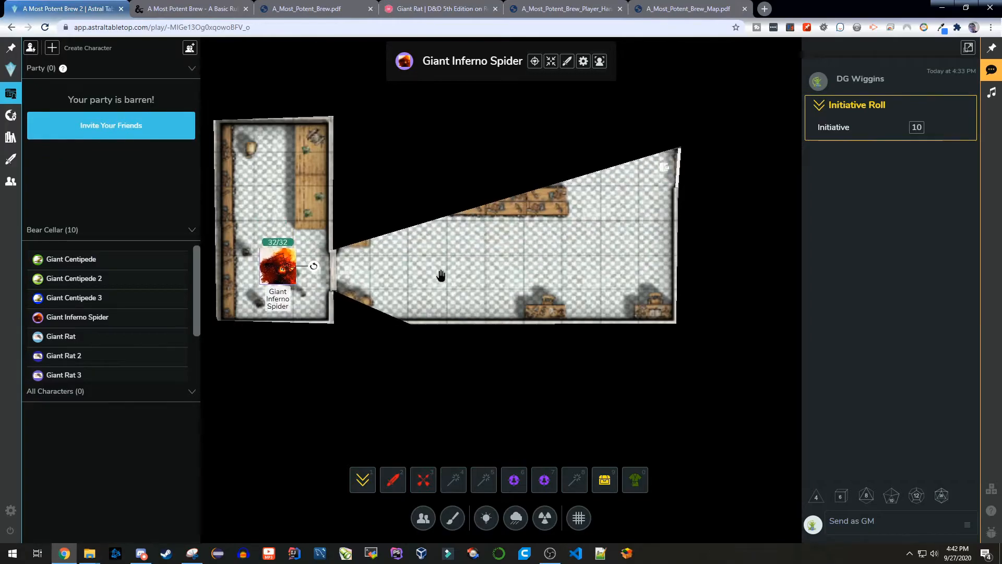
{"action": "left_click_drag", "start_coordinate": [280, 273], "coordinate": [446, 273]}
Step: Enable Fog of War and move the Giant Inferno Spider across the large room to test it, ending near the east wall
{"action": "left_click", "coordinate": [486, 519]}
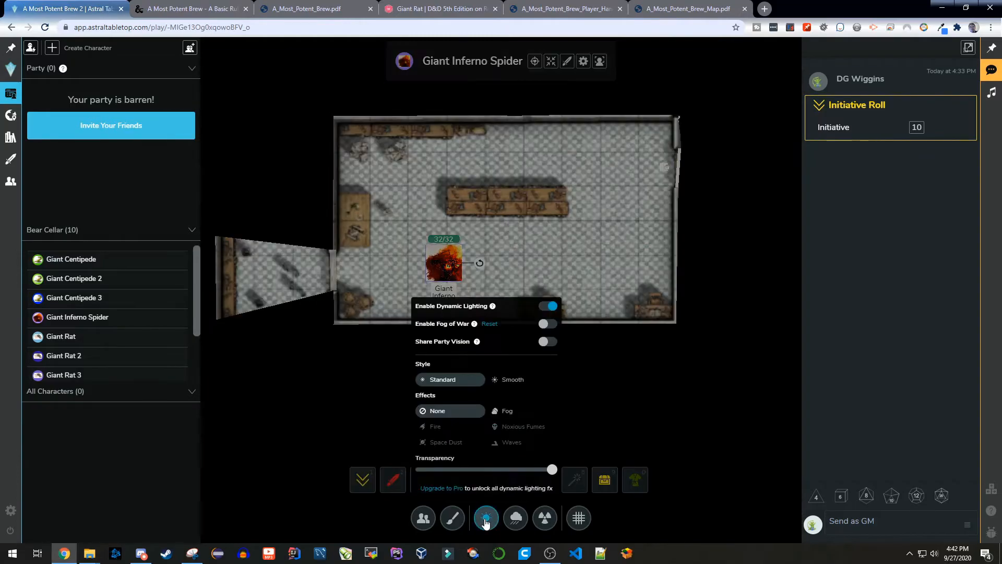
{"action": "left_click", "coordinate": [546, 325]}
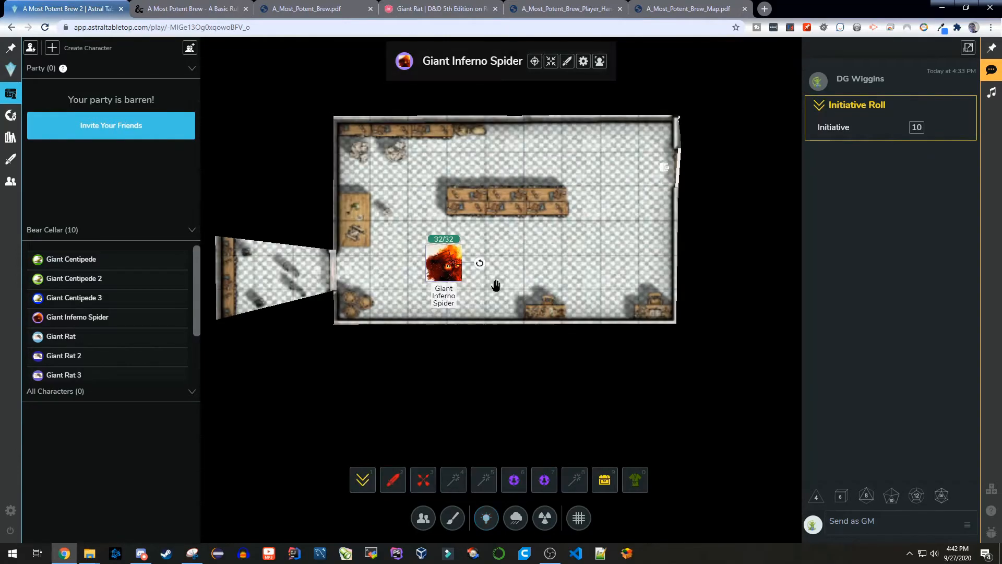
{"action": "left_click_drag", "start_coordinate": [438, 265], "coordinate": [421, 177]}
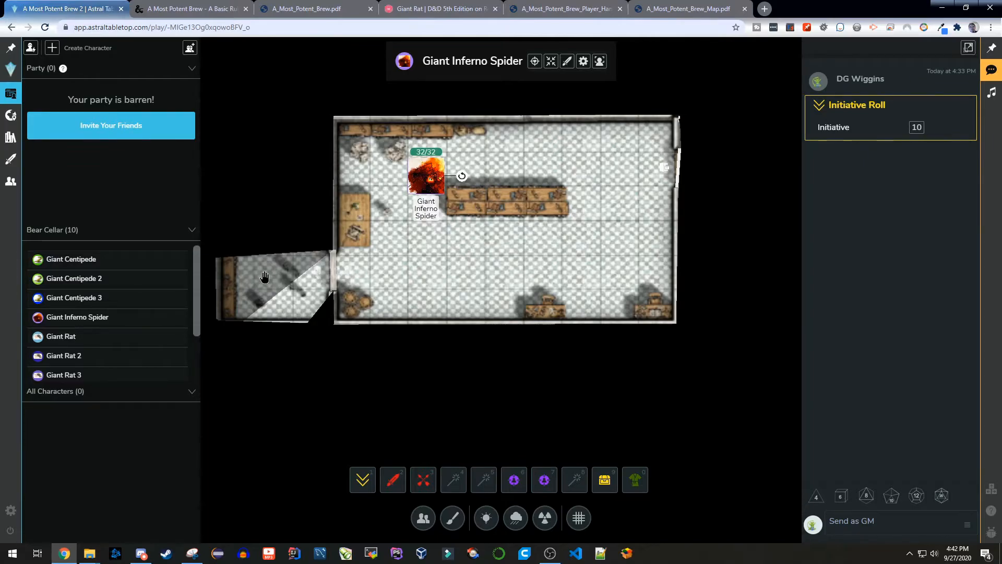
{"action": "left_click_drag", "start_coordinate": [435, 202], "coordinate": [613, 254]}
{"action": "left_click", "coordinate": [366, 278]}
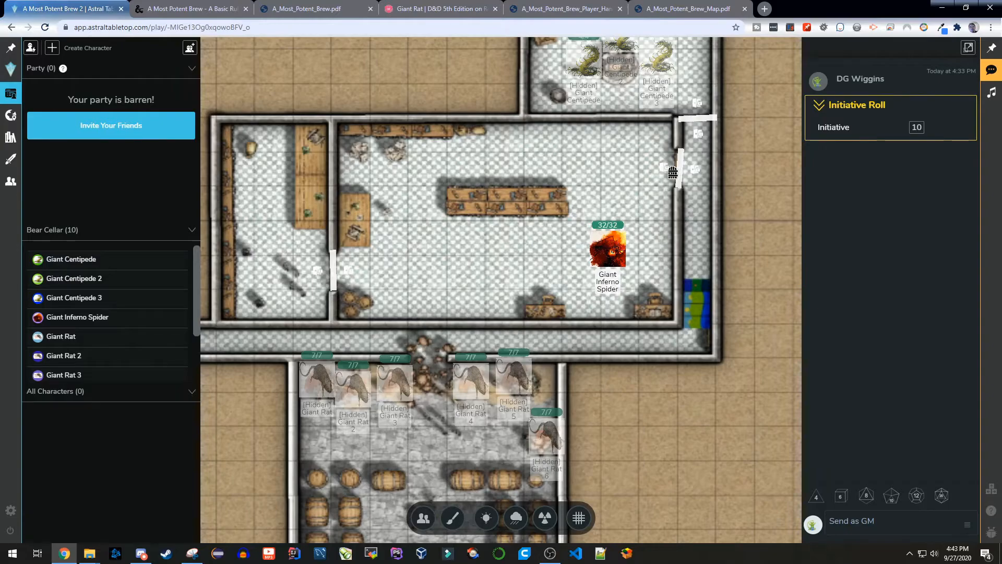
Step: Test exploration by moving the Giant Inferno Spider through the south corridor, into the rat cellar and back to the rubble opening
{"action": "left_click", "coordinate": [609, 248]}
{"action": "left_click_drag", "start_coordinate": [613, 254], "coordinate": [527, 337]}
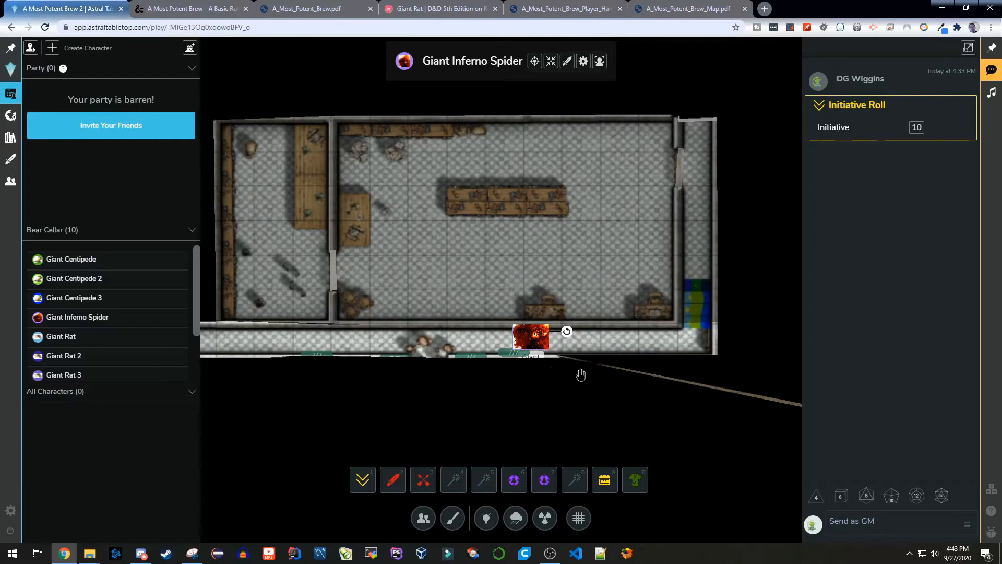
{"action": "left_click_drag", "start_coordinate": [531, 338], "coordinate": [434, 444]}
{"action": "left_click_drag", "start_coordinate": [372, 440], "coordinate": [380, 258]}
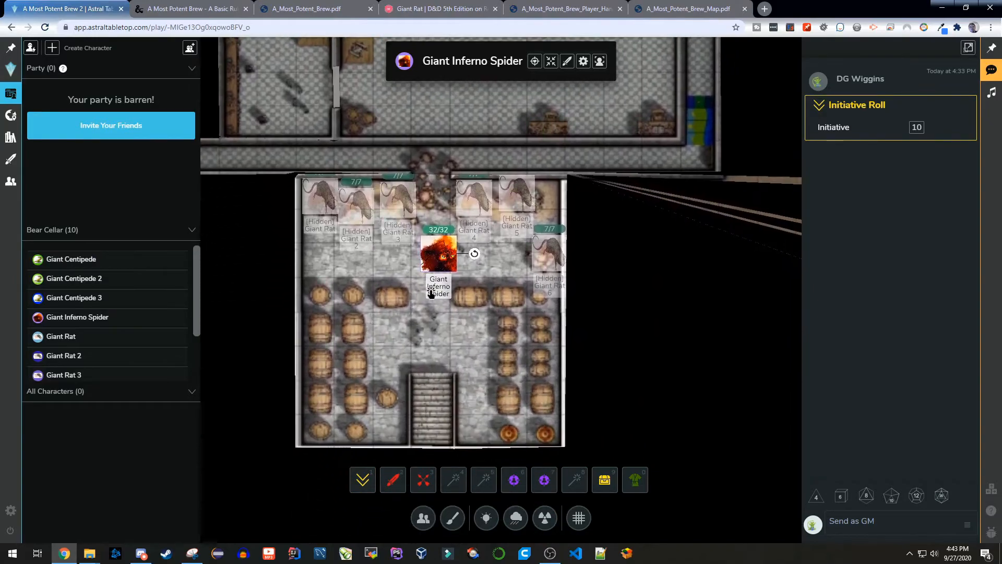
{"action": "left_click_drag", "start_coordinate": [439, 264], "coordinate": [433, 162]}
{"action": "left_click", "coordinate": [438, 268]}
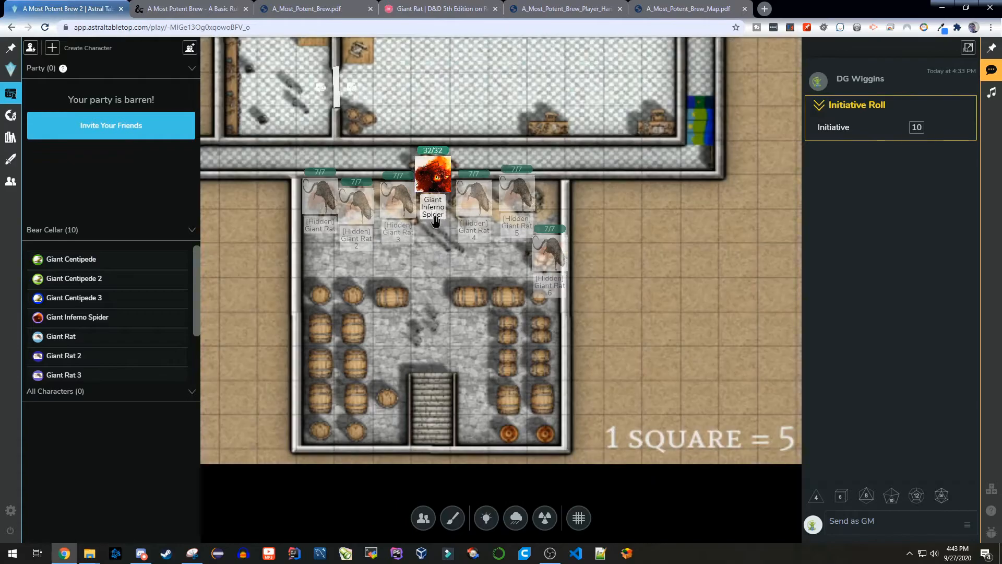
Step: Check the view through the rubble opening by placing the Giant Inferno Spider on either side of it in the corridor
{"action": "left_click_drag", "start_coordinate": [429, 232], "coordinate": [425, 289]}
{"action": "left_click", "coordinate": [422, 240]}
{"action": "left_click_drag", "start_coordinate": [428, 231], "coordinate": [486, 215]}
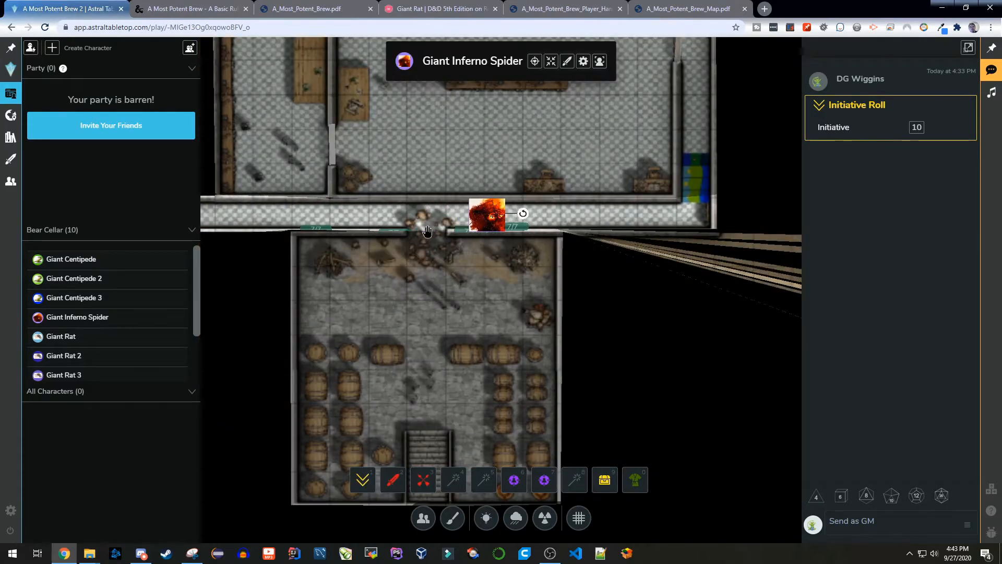
{"action": "scroll", "coordinate": [427, 232], "scroll_direction": "up", "scroll_amount": 3}
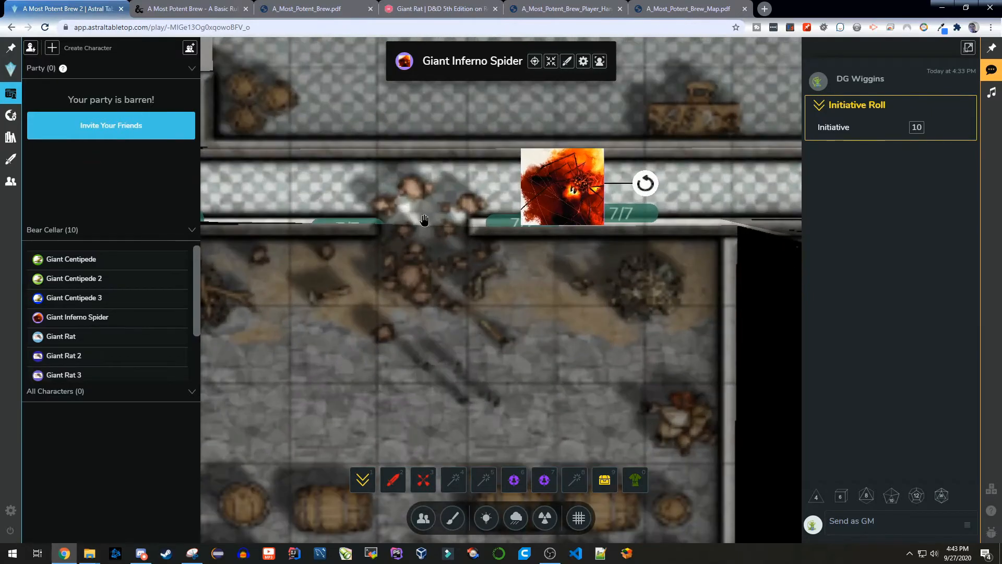
{"action": "left_click_drag", "start_coordinate": [555, 196], "coordinate": [269, 197]}
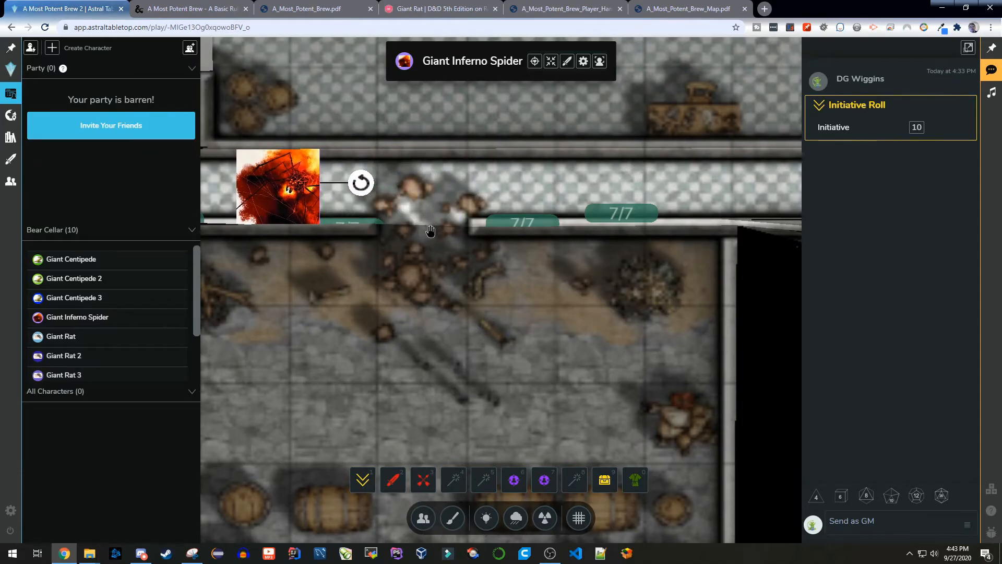
Step: Turn the lighting wall segment across the rubble opening into a door, save the map and leave the map editor
{"action": "left_click", "coordinate": [422, 336]}
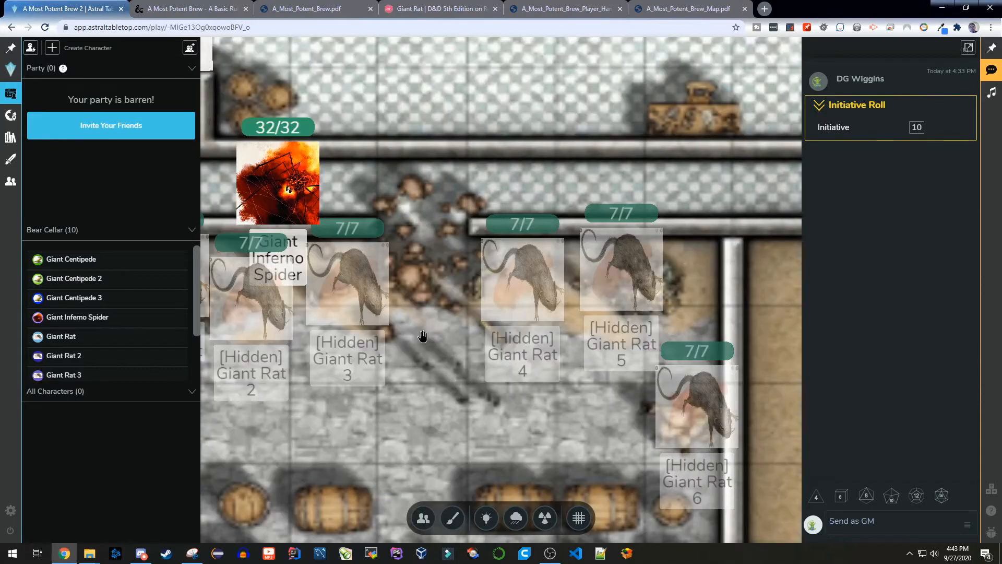
{"action": "key", "text": "Tab"}
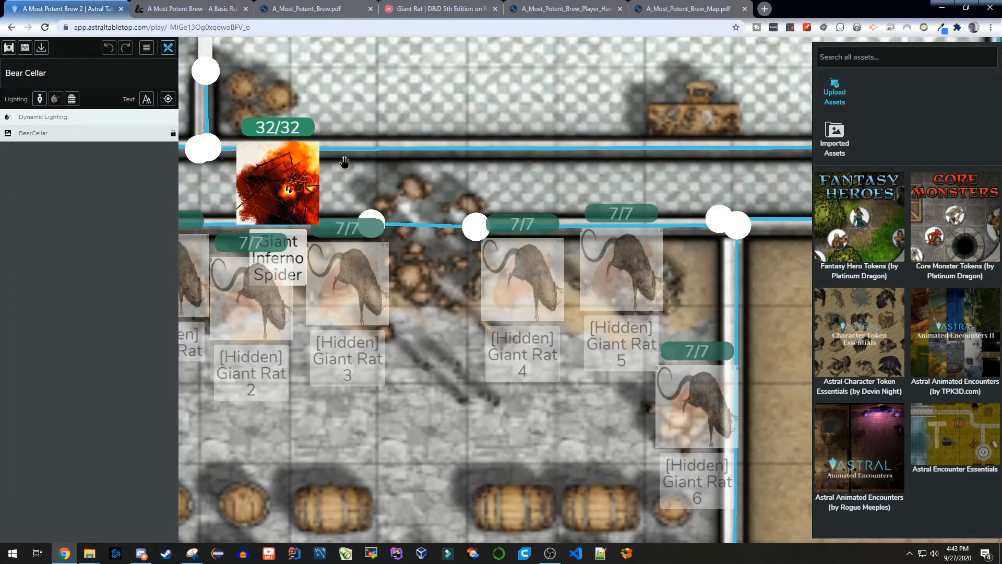
{"action": "left_click", "coordinate": [71, 98]}
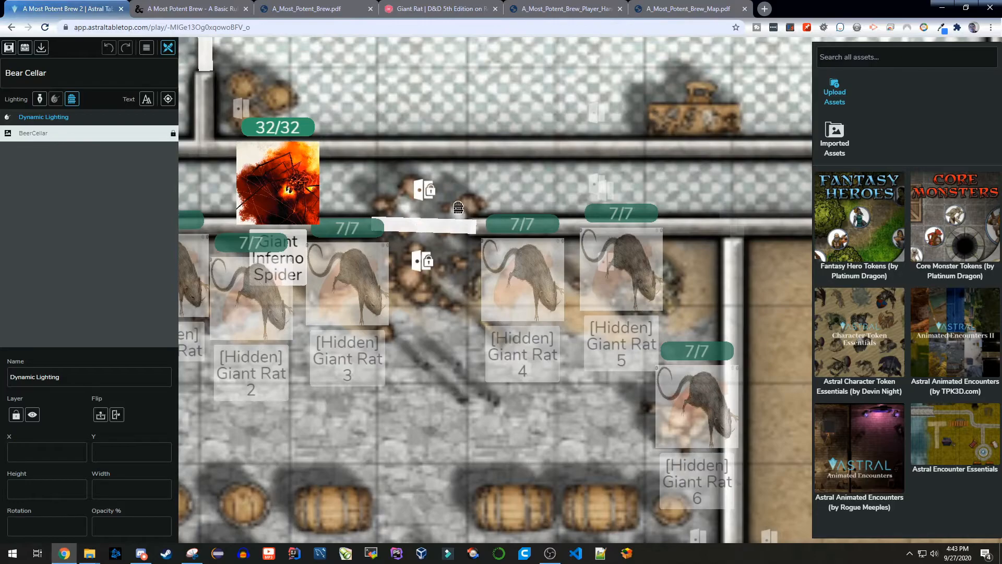
{"action": "key", "text": "Tab"}
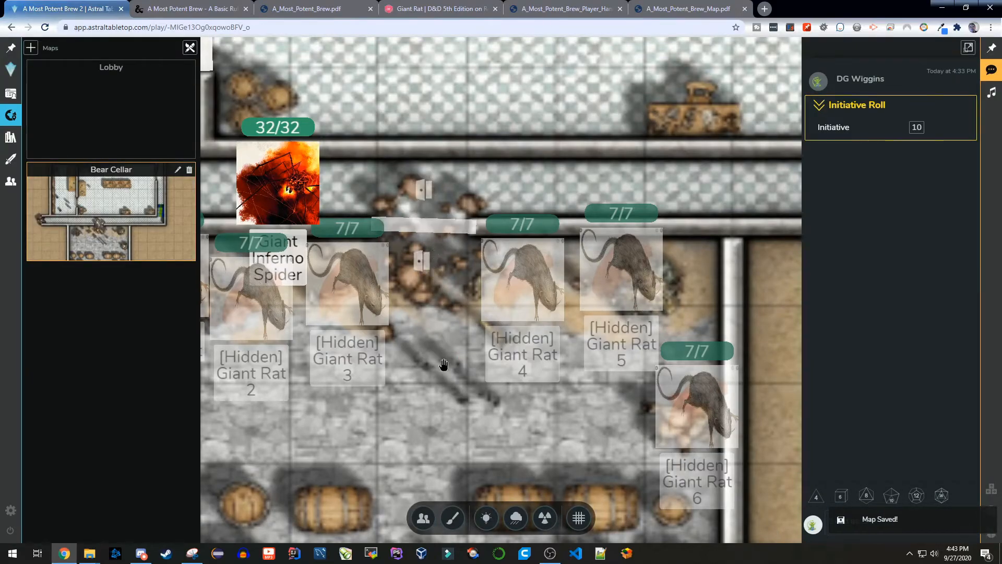
Step: Move the Giant Inferno Spider along the corridor to the east passage, beside the large room's door, and deselect it
{"action": "left_click_drag", "start_coordinate": [302, 217], "coordinate": [608, 179]}
{"action": "scroll", "coordinate": [513, 357], "scroll_direction": "down", "scroll_amount": 5}
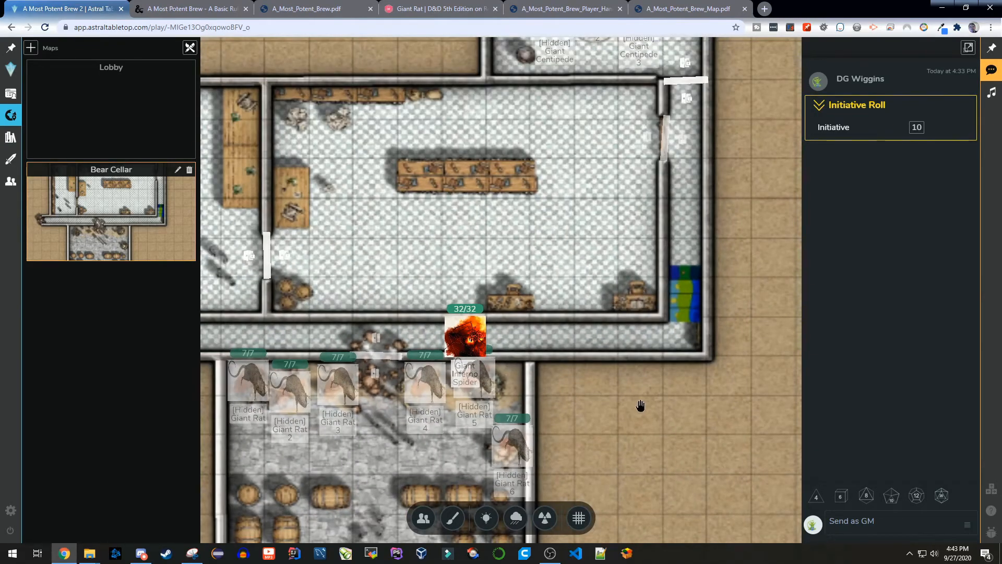
{"action": "scroll", "coordinate": [641, 405], "scroll_direction": "down", "scroll_amount": 3}
{"action": "left_click_drag", "start_coordinate": [527, 365], "coordinate": [672, 240]}
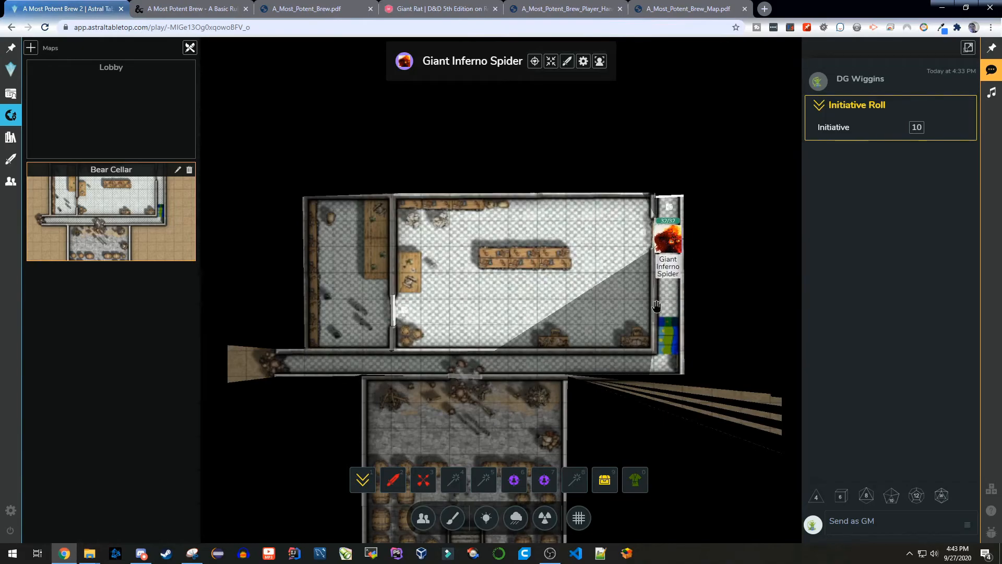
{"action": "left_click", "coordinate": [709, 285]}
Step: Turn the door between the centipede room and the east passage back into a lighting wall, save the map and leave the map editor
{"action": "scroll", "coordinate": [688, 284], "scroll_direction": "up", "scroll_amount": 5}
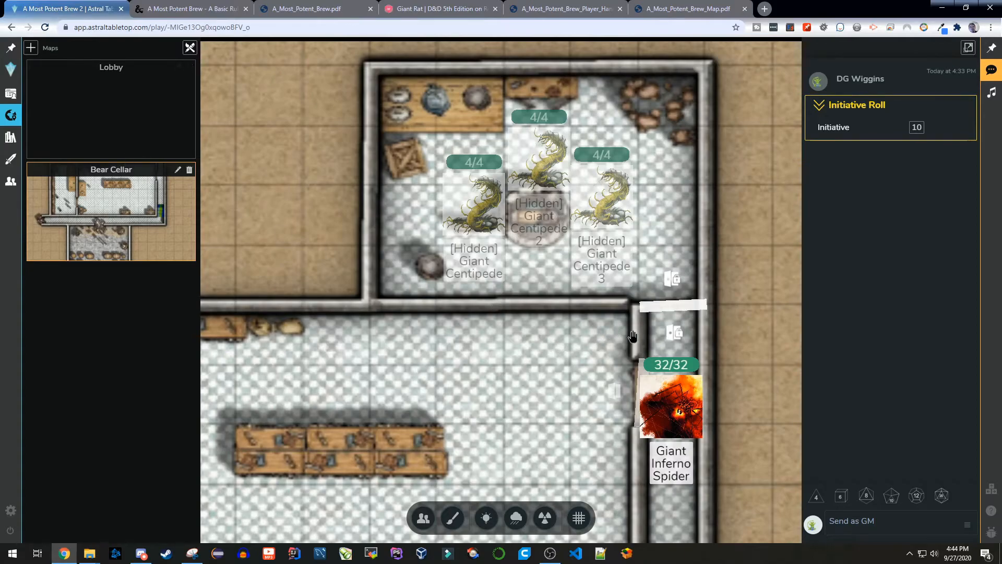
{"action": "scroll", "coordinate": [552, 433], "scroll_direction": "down", "scroll_amount": 2}
{"action": "left_click_drag", "start_coordinate": [552, 432], "coordinate": [555, 203]}
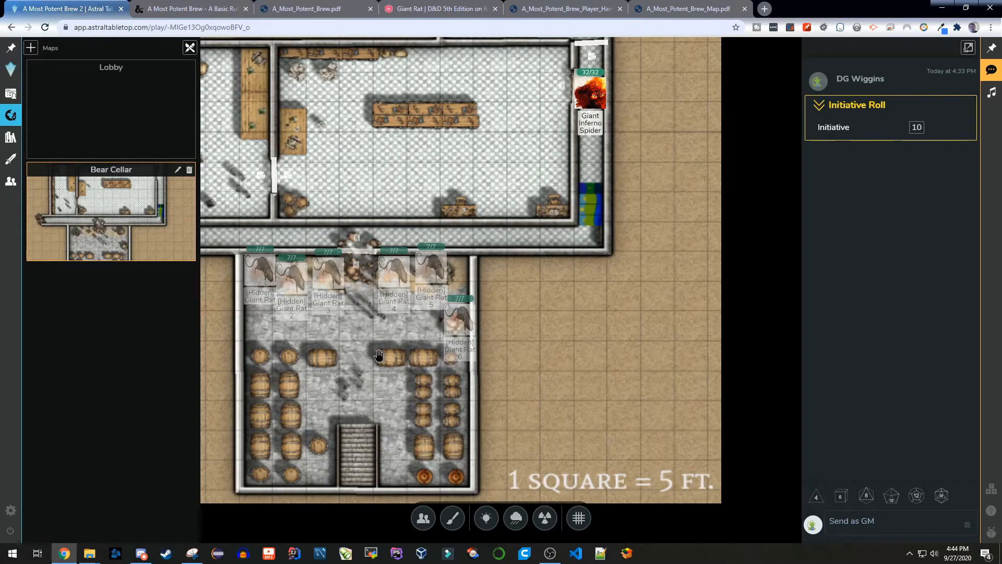
{"action": "left_click_drag", "start_coordinate": [600, 337], "coordinate": [580, 441]}
{"action": "left_click_drag", "start_coordinate": [524, 425], "coordinate": [537, 442]}
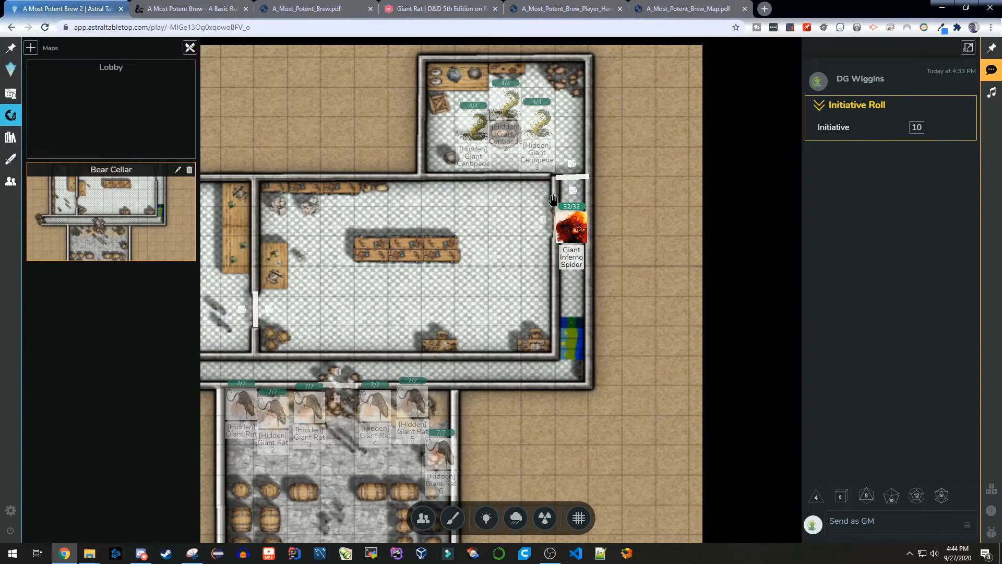
{"action": "key", "text": "Tab"}
{"action": "scroll", "coordinate": [584, 179], "scroll_direction": "up", "scroll_amount": 3}
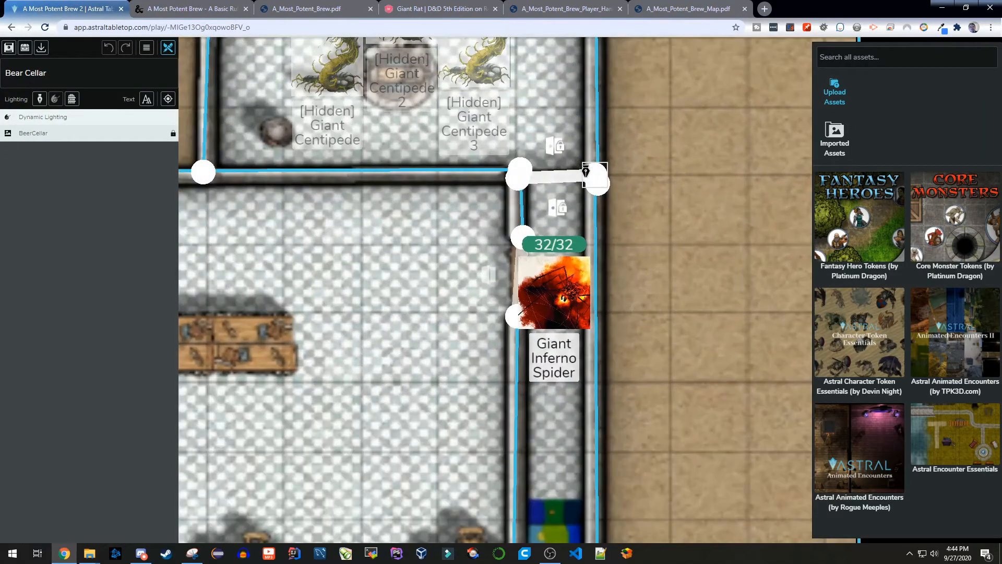
{"action": "key", "text": "d"}
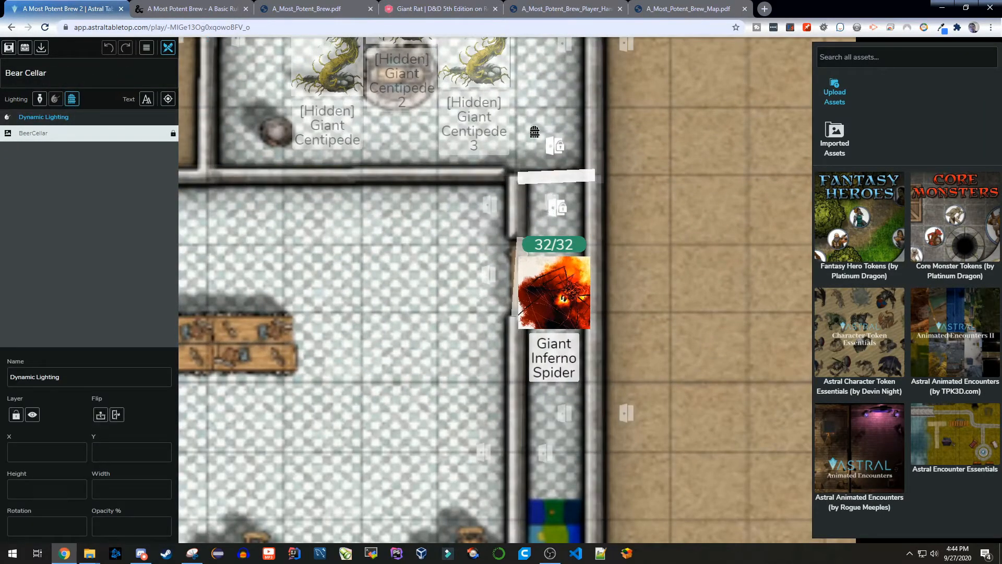
{"action": "left_click", "coordinate": [555, 146]}
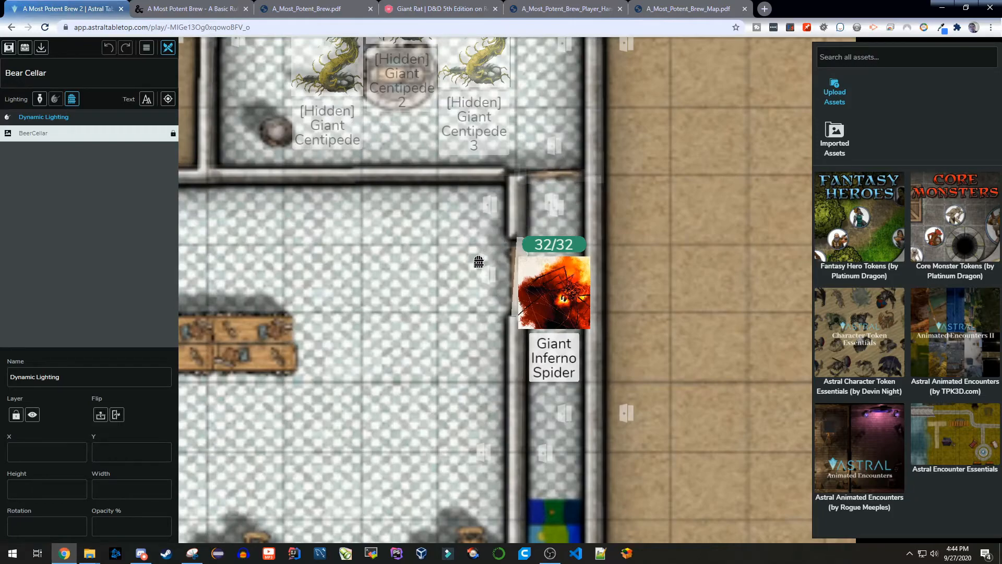
{"action": "left_click", "coordinate": [72, 99]}
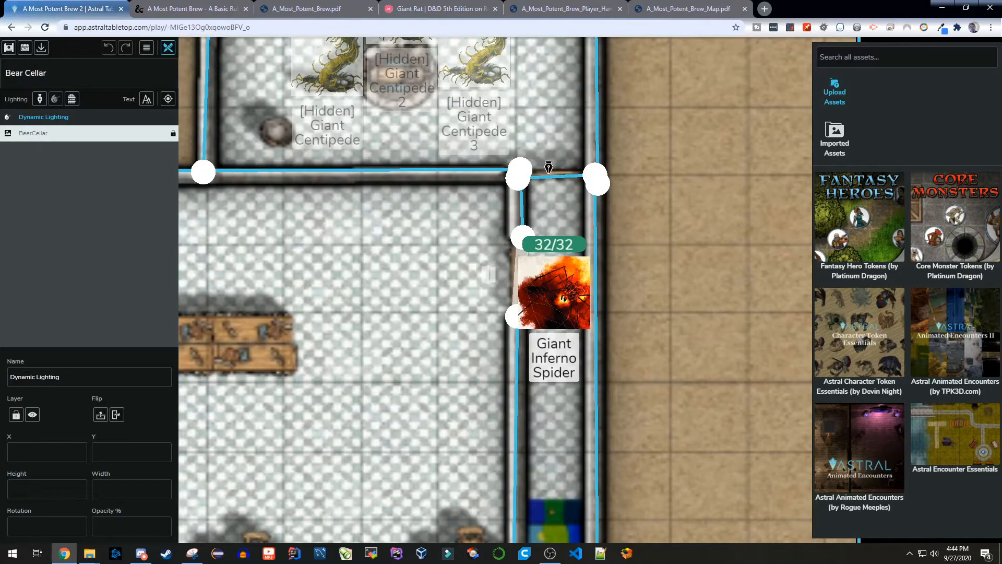
{"action": "key", "text": "Escape"}
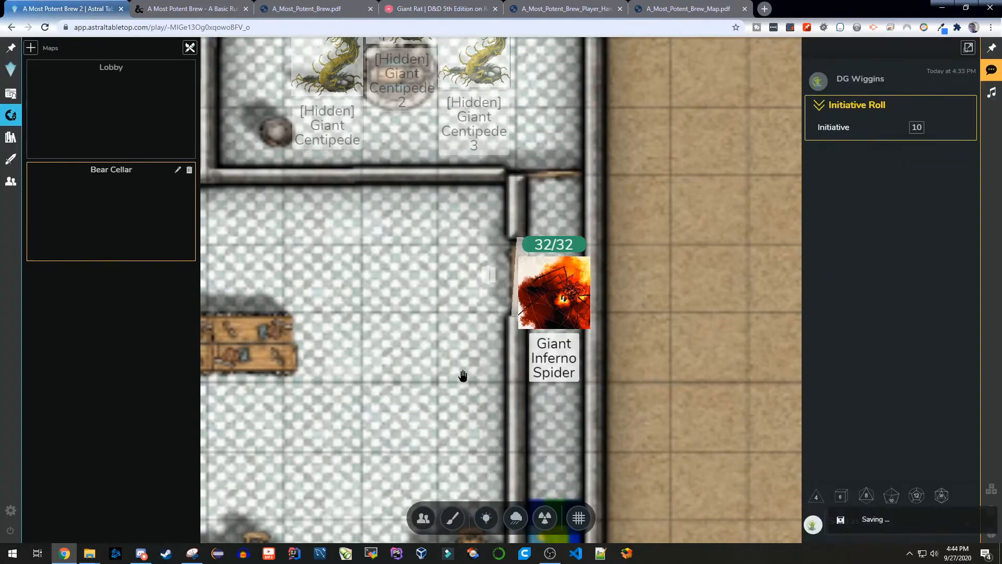
Step: Move the Giant Inferno Spider down the east passage and into the large room's west part, and close the room's east door
{"action": "left_click", "coordinate": [568, 298]}
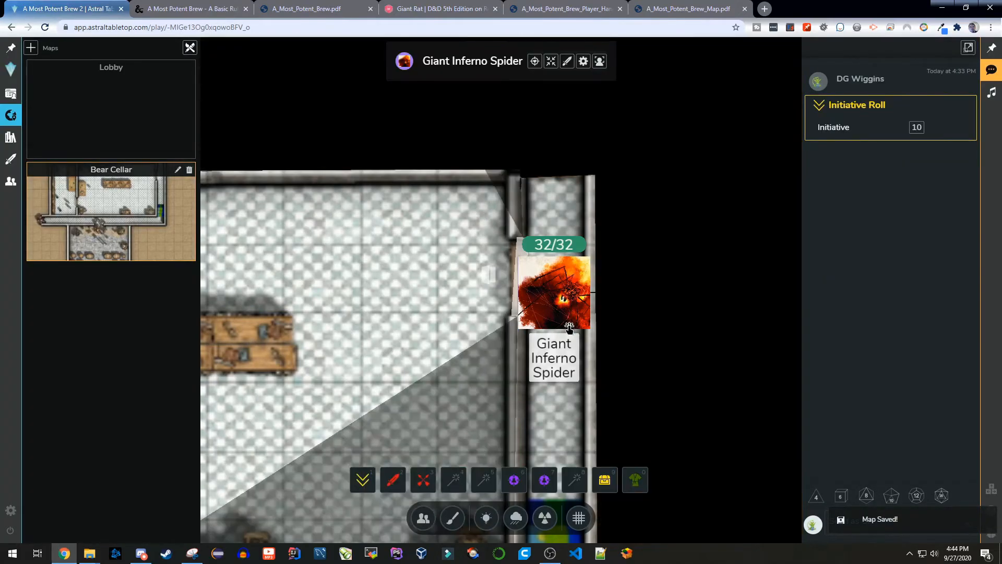
{"action": "mouse_move", "coordinate": [559, 296]}
{"action": "left_mouse_down"}
{"action": "mouse_move", "coordinate": [548, 257]}
{"action": "mouse_move", "coordinate": [564, 257]}
{"action": "mouse_move", "coordinate": [554, 297]}
{"action": "mouse_move", "coordinate": [564, 359]}
{"action": "mouse_move", "coordinate": [568, 240]}
{"action": "mouse_move", "coordinate": [556, 222]}
{"action": "mouse_move", "coordinate": [545, 234]}
{"action": "mouse_move", "coordinate": [564, 150]}
{"action": "mouse_move", "coordinate": [556, 245]}
{"action": "mouse_move", "coordinate": [590, 156]}
{"action": "mouse_move", "coordinate": [566, 250]}
{"action": "mouse_move", "coordinate": [577, 157]}
{"action": "mouse_move", "coordinate": [574, 277]}
{"action": "mouse_move", "coordinate": [441, 270]}
{"action": "mouse_move", "coordinate": [511, 292]}
{"action": "mouse_move", "coordinate": [554, 386]}
{"action": "left_mouse_up"}
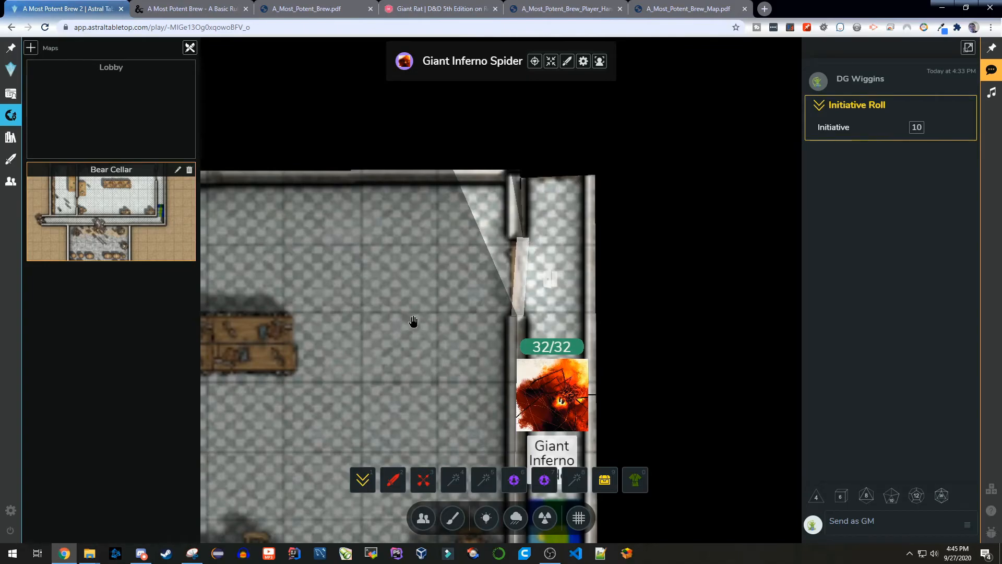
{"action": "left_click_drag", "start_coordinate": [540, 385], "coordinate": [225, 226]}
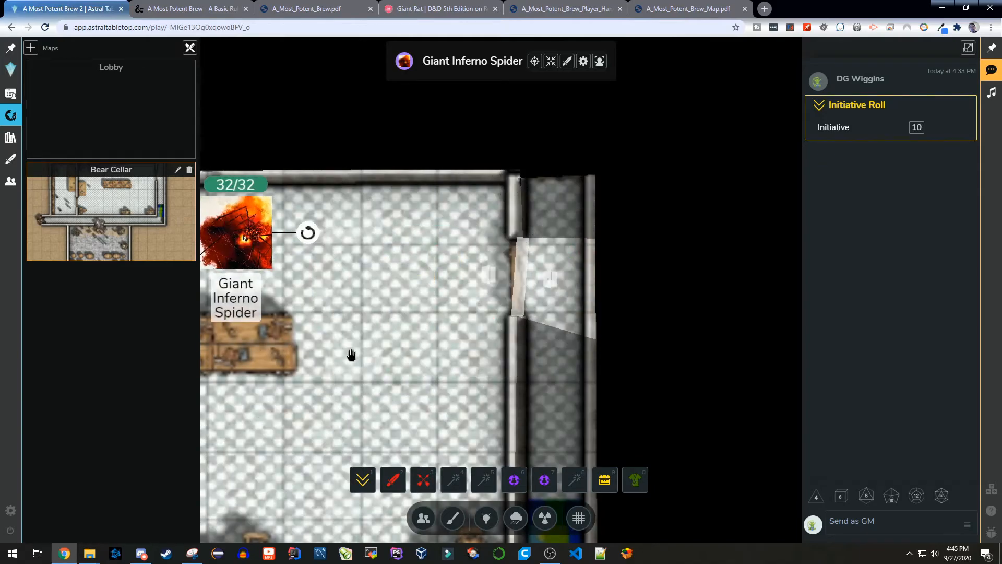
{"action": "left_click_drag", "start_coordinate": [269, 367], "coordinate": [469, 281]}
{"action": "scroll", "coordinate": [469, 281], "scroll_direction": "down", "scroll_amount": 2}
{"action": "left_click_drag", "start_coordinate": [442, 206], "coordinate": [275, 226]}
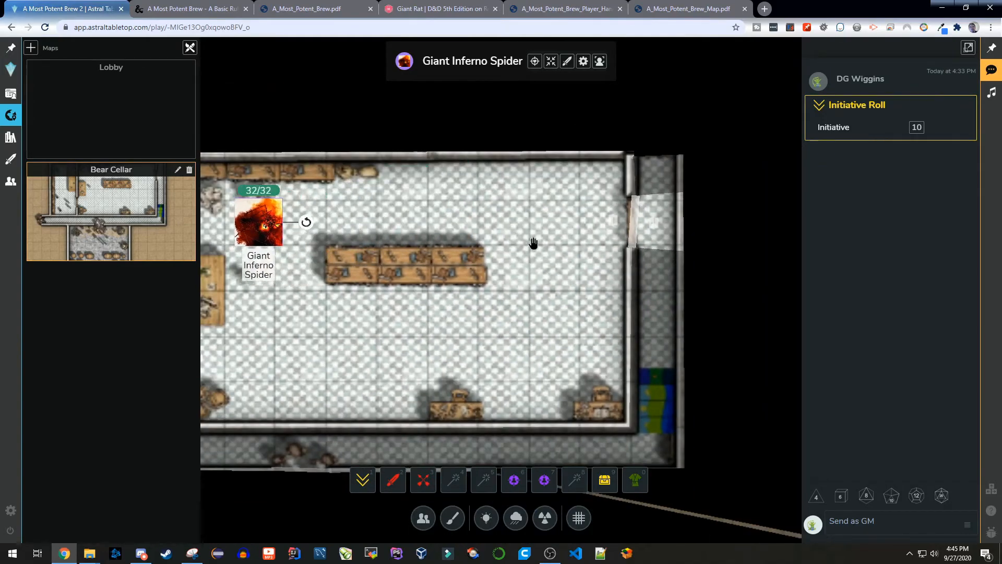
{"action": "left_click", "coordinate": [626, 219]}
{"action": "left_click_drag", "start_coordinate": [400, 361], "coordinate": [501, 331]}
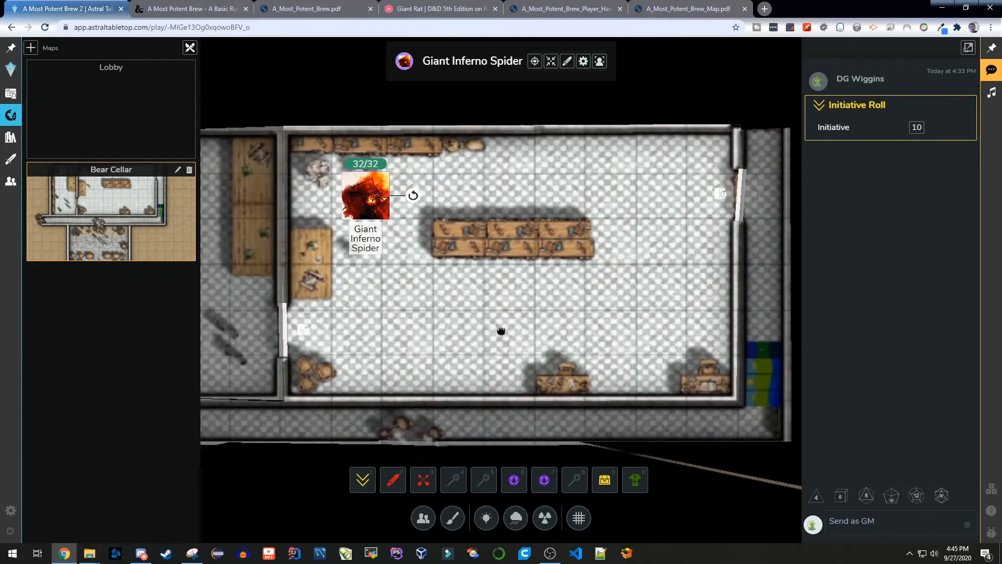
{"action": "key", "text": "Tab"}
{"action": "scroll", "coordinate": [450, 343], "scroll_direction": "down", "scroll_amount": 2}
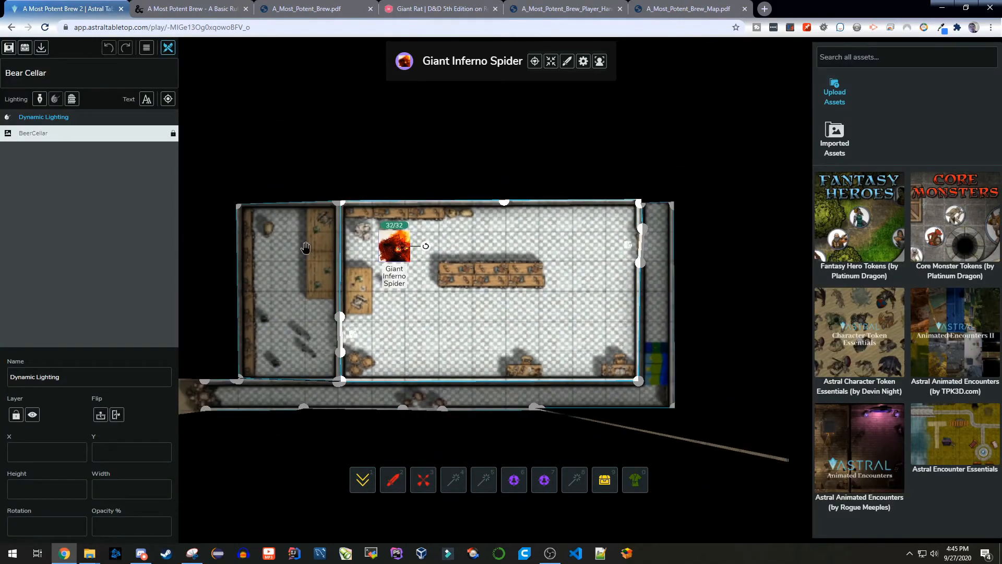
{"action": "key", "text": "Tab"}
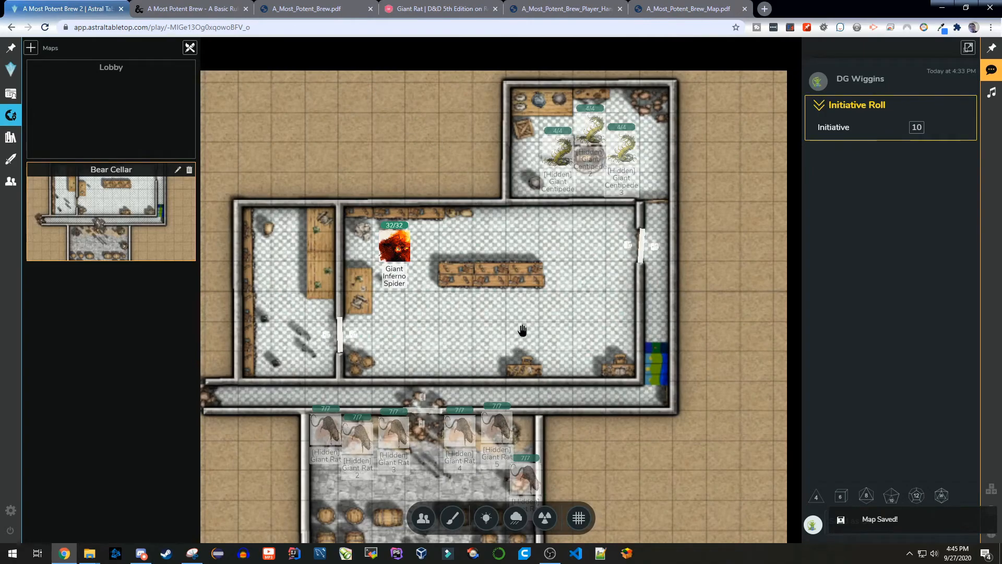
Step: Nudge the Giant Inferno Spider into place near the large room's west wall, deselect it and hide its token
{"action": "left_click_drag", "start_coordinate": [395, 252], "coordinate": [386, 253]}
{"action": "left_click", "coordinate": [463, 338]}
{"action": "scroll", "coordinate": [610, 375], "scroll_direction": "down", "scroll_amount": 5}
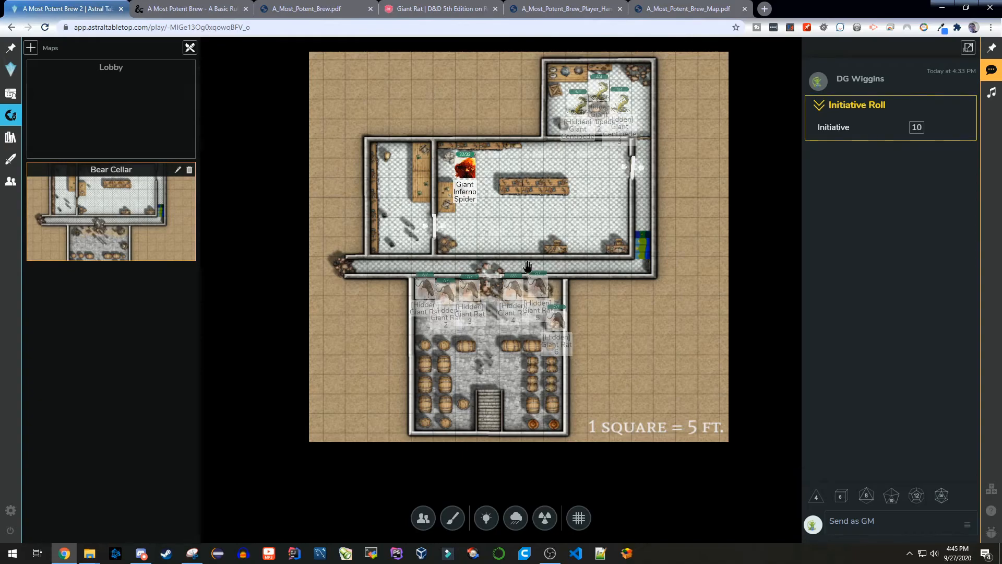
{"action": "right_click", "coordinate": [465, 165]}
{"action": "left_click", "coordinate": [510, 255]}
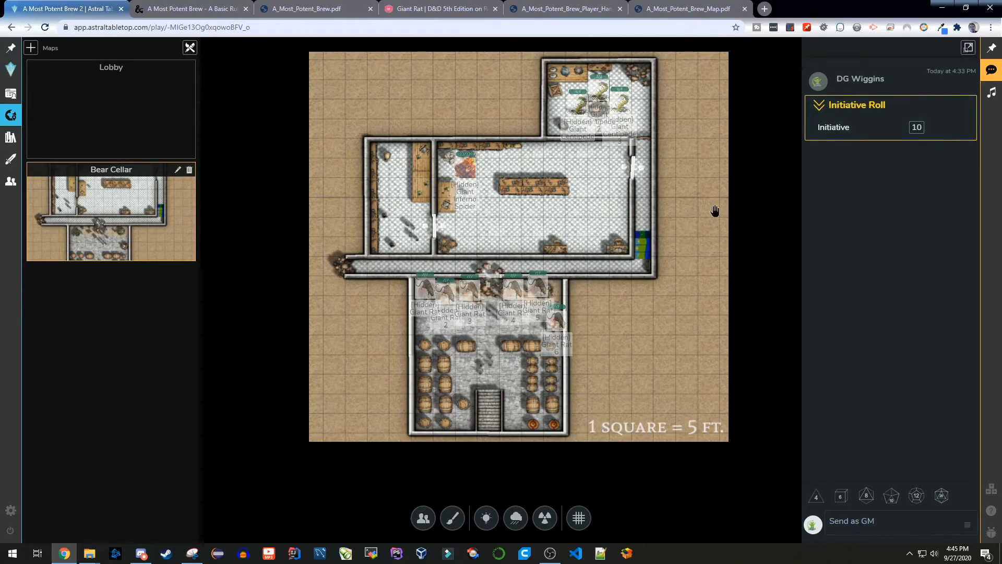
Step: Open the documents and handouts library and try to choose A_Most_Potent_Brew_Player_Handout.pdf from the adventure's Handout folder as a compendium upload
{"action": "left_click", "coordinate": [11, 138]}
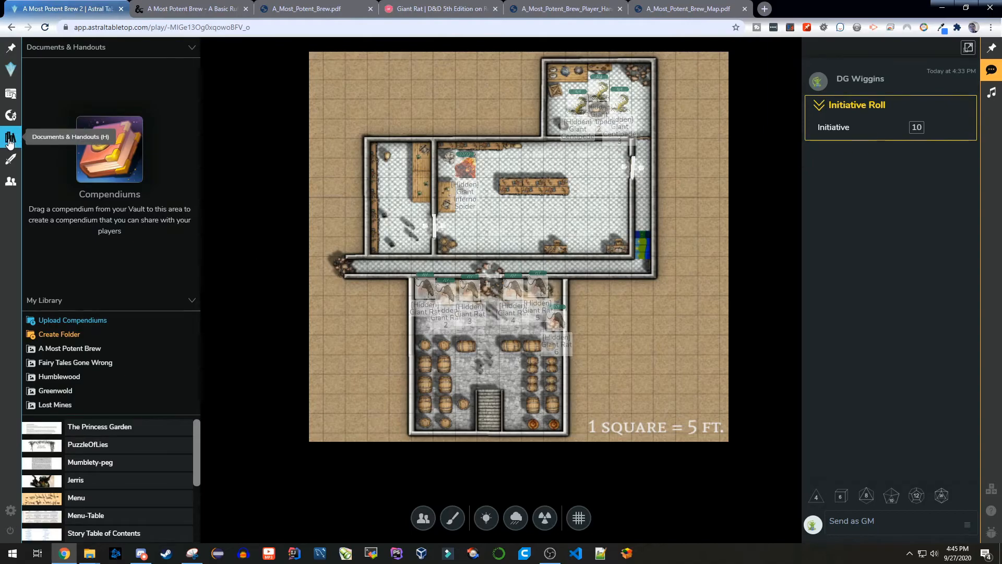
{"action": "left_click", "coordinate": [94, 321]}
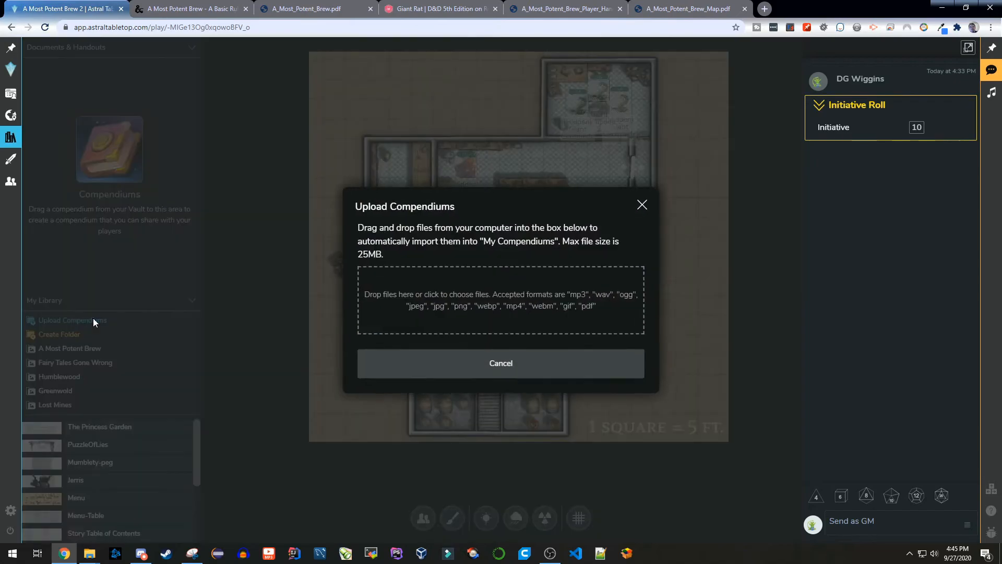
{"action": "left_click", "coordinate": [490, 306]}
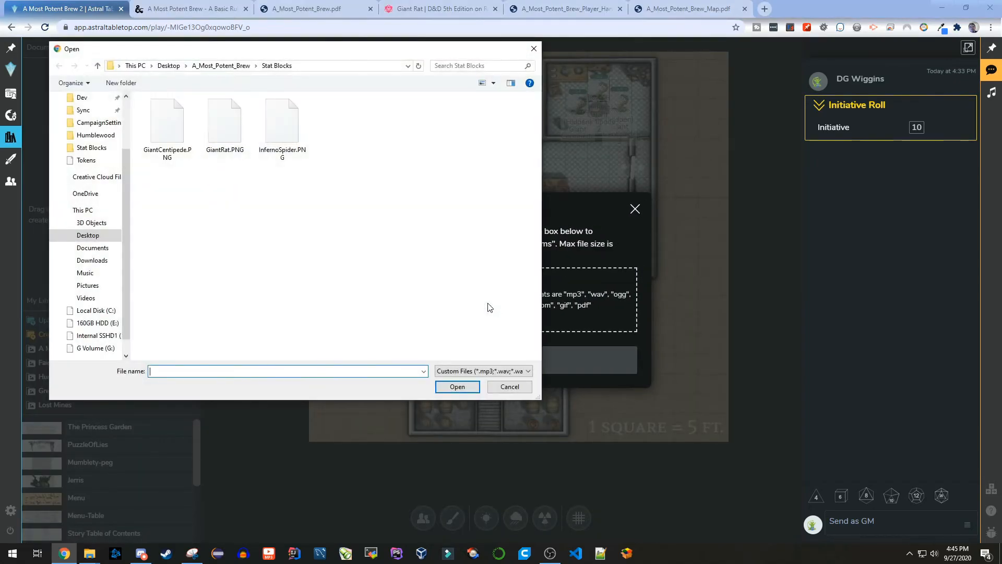
{"action": "left_click", "coordinate": [168, 65]}
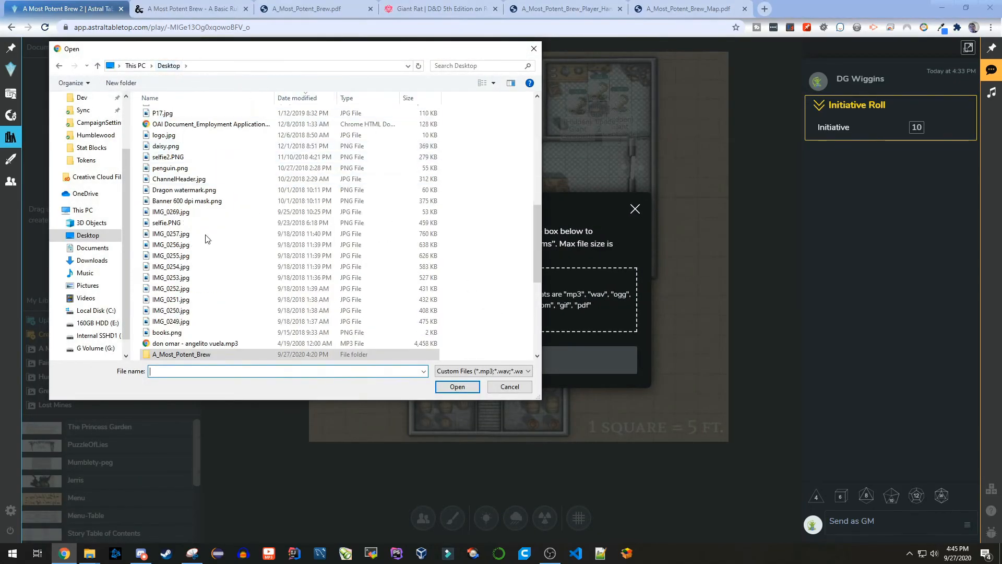
{"action": "double_click", "coordinate": [177, 355]}
{"action": "double_click", "coordinate": [161, 113]}
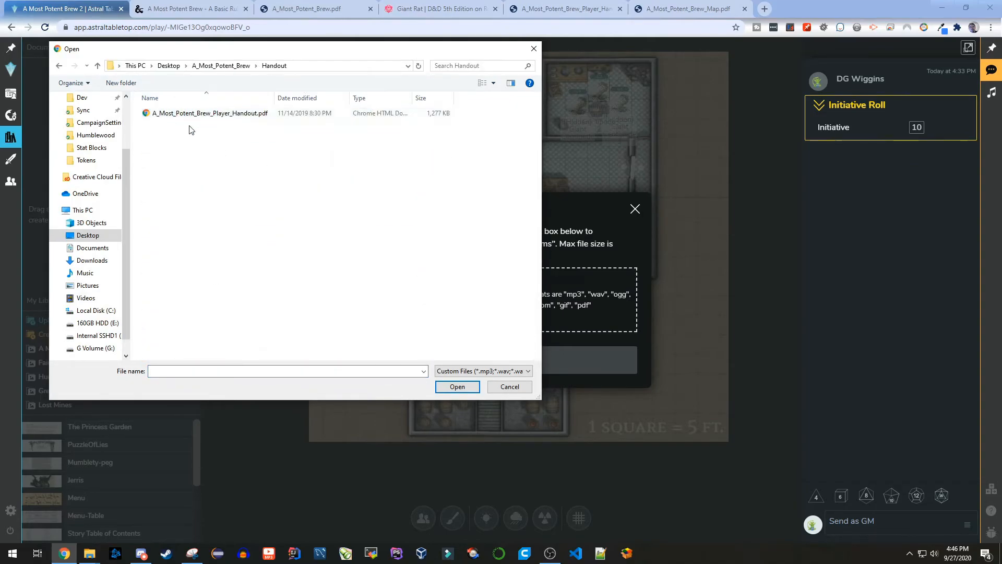
{"action": "left_click", "coordinate": [219, 116]}
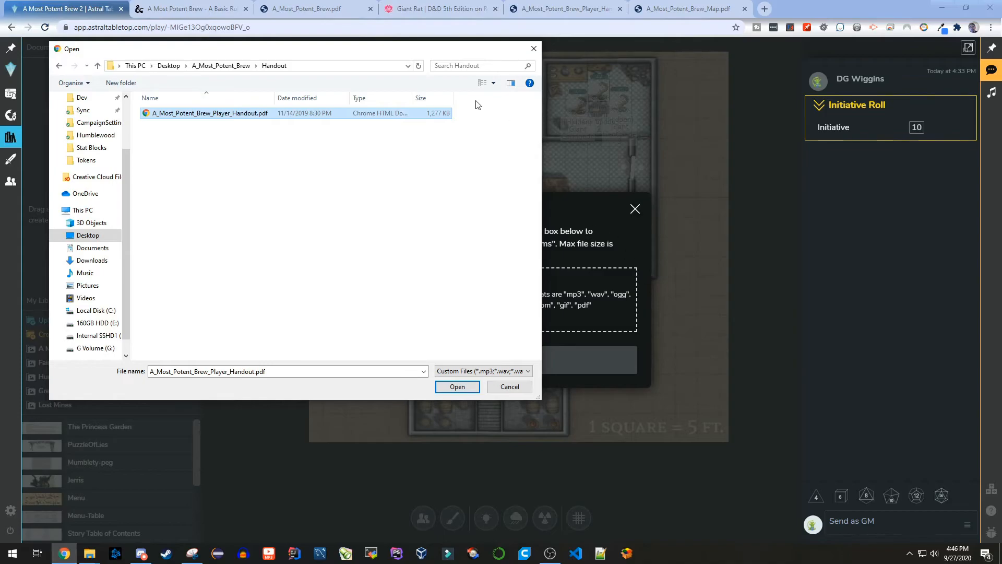
{"action": "left_click", "coordinate": [512, 386]}
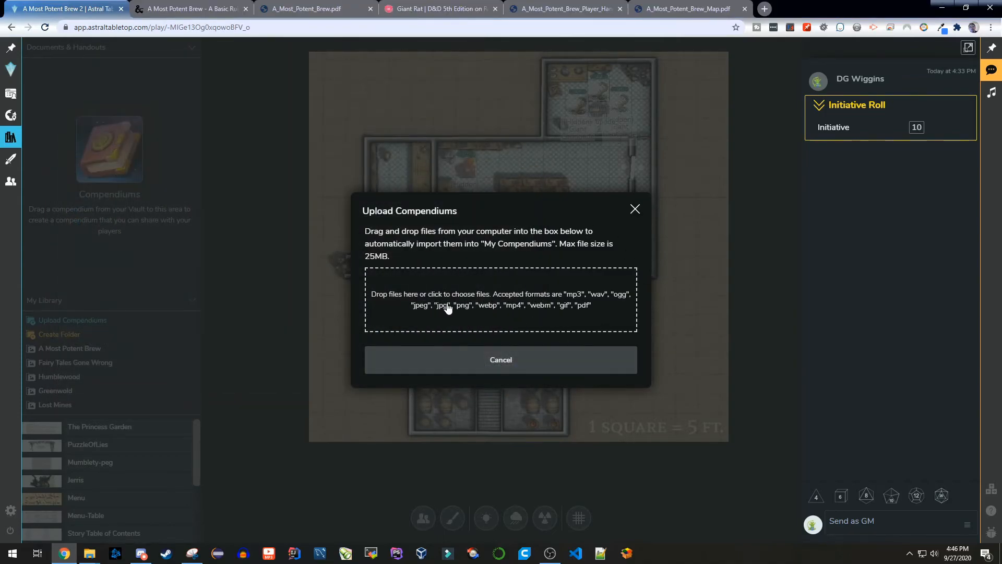
{"action": "left_click", "coordinate": [593, 307]}
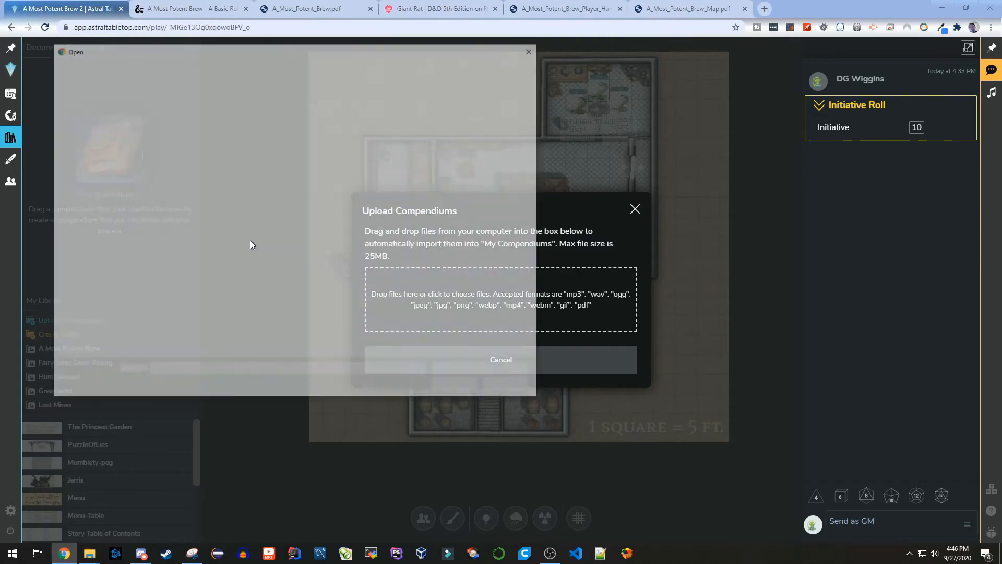
{"action": "left_click", "coordinate": [220, 65]}
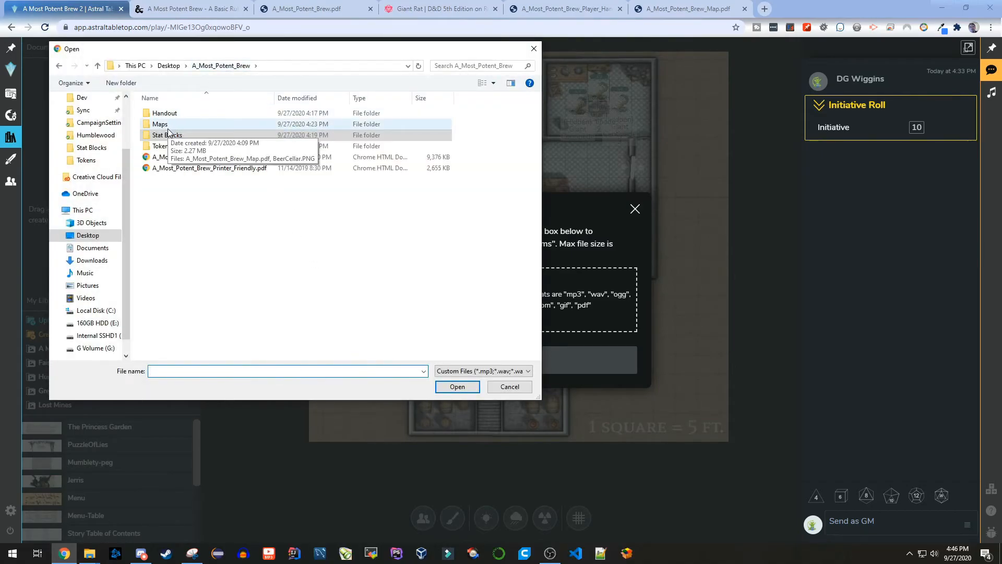
{"action": "double_click", "coordinate": [165, 115]}
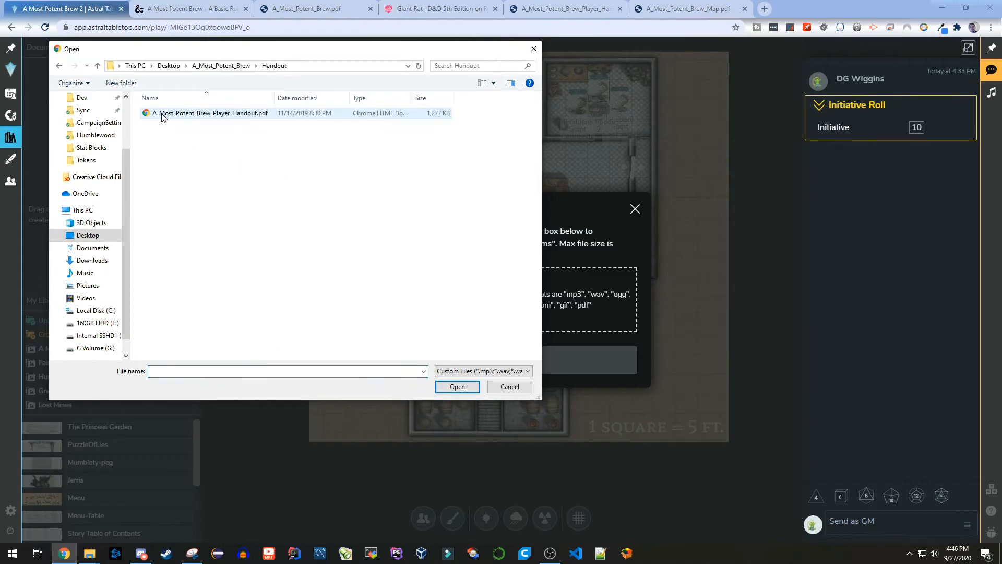
{"action": "left_click", "coordinate": [194, 114]}
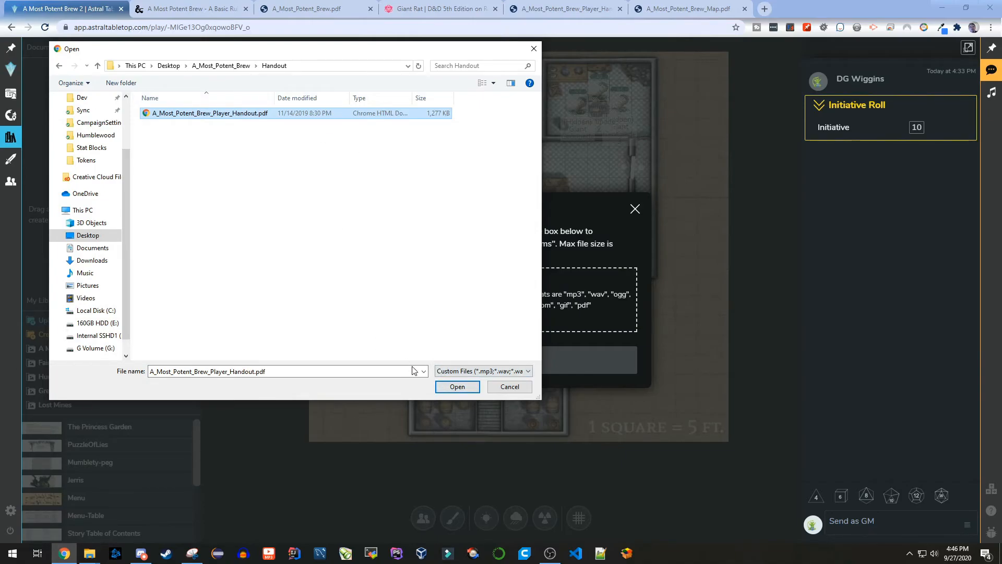
{"action": "left_click", "coordinate": [516, 386]}
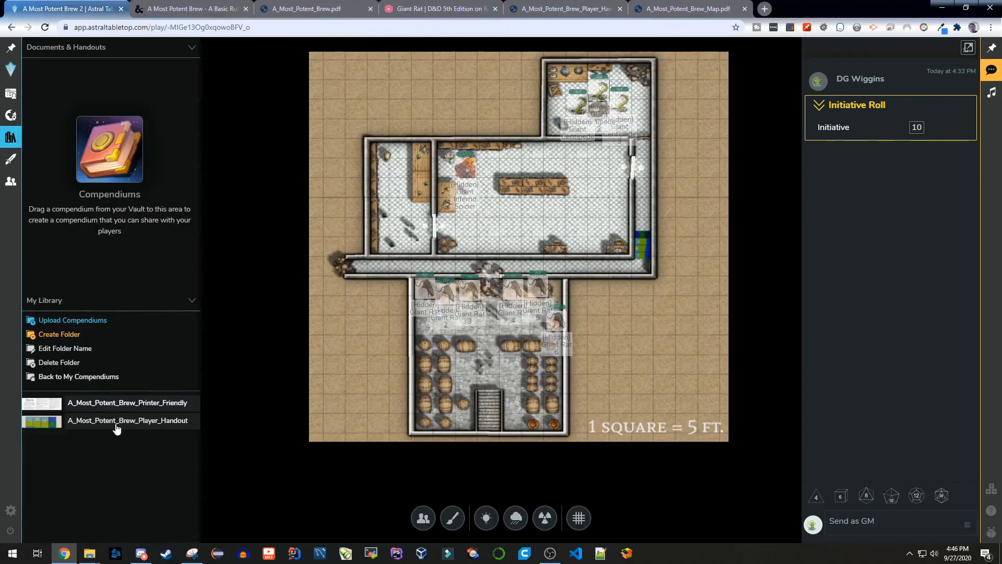
Step: Add A_Most_Potent_Brew_Player_Handout from the library to the game's documents and handouts, and share it with the players
{"action": "left_click_drag", "start_coordinate": [115, 420], "coordinate": [110, 150]}
{"action": "left_click_drag", "start_coordinate": [97, 427], "coordinate": [94, 136]}
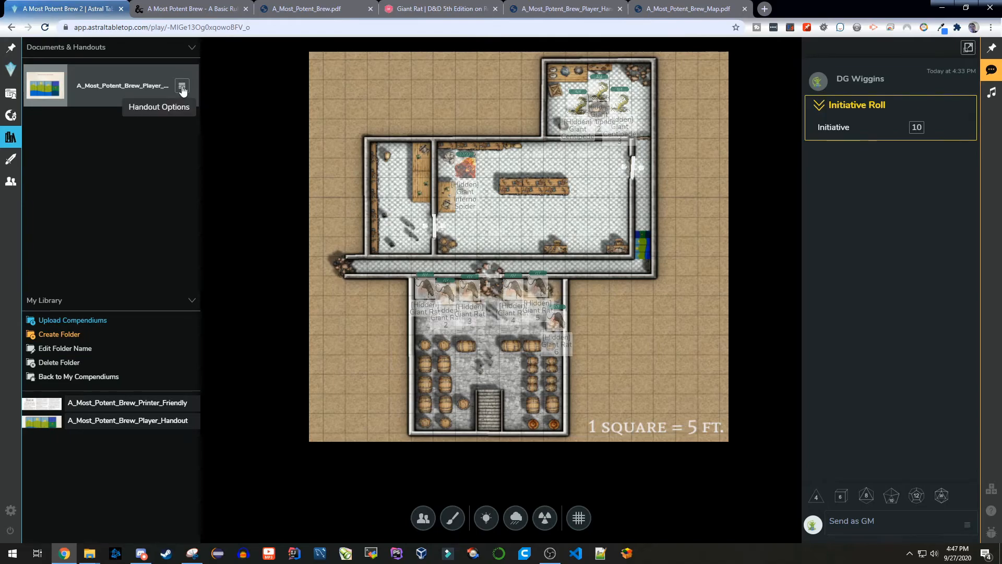
{"action": "left_click", "coordinate": [182, 88]}
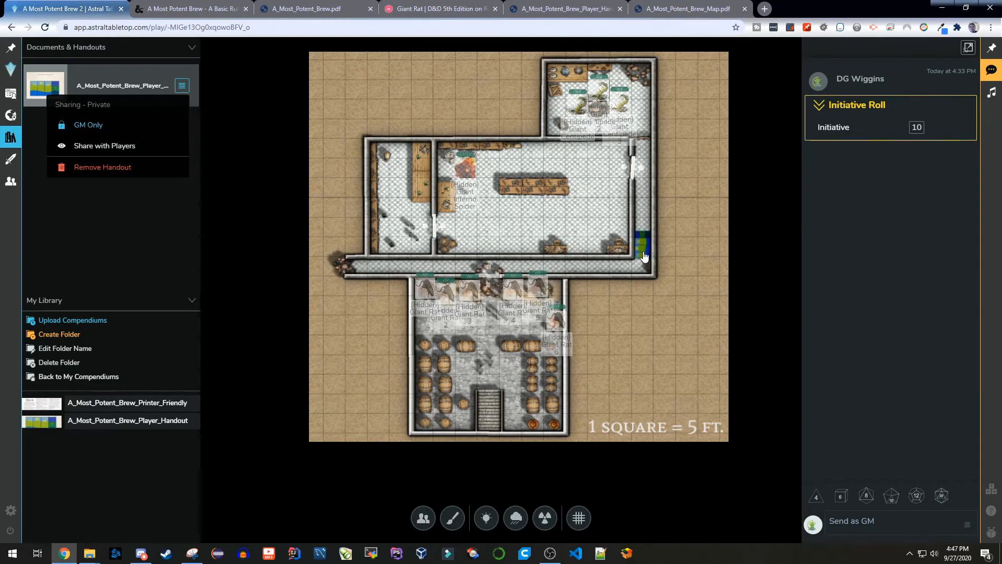
{"action": "left_click", "coordinate": [123, 148]}
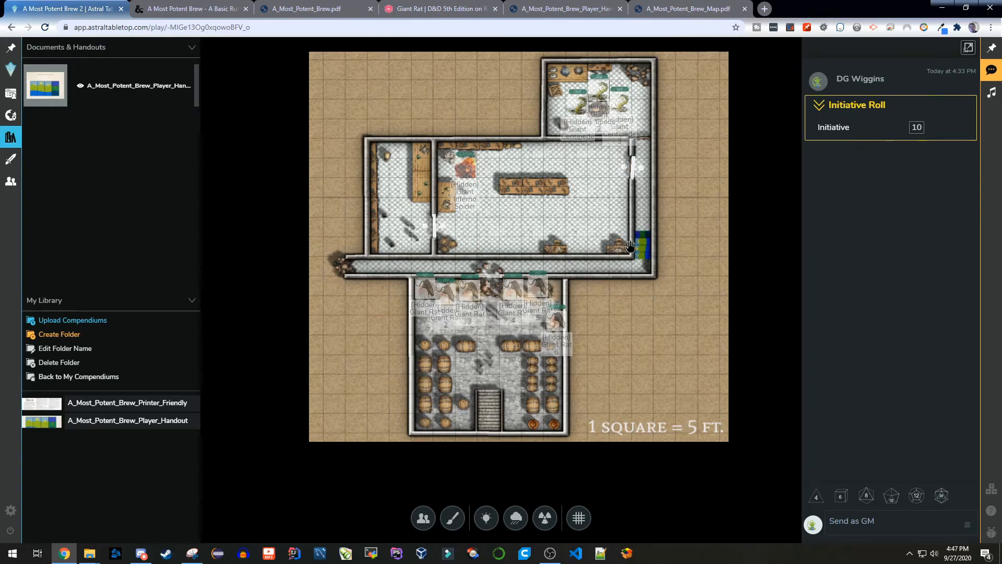
Step: Open the shared player handout and review the Mosaic Corridor verses and floor trap rules in A_Most_Potent_Brew.pdf
{"action": "left_click", "coordinate": [45, 89]}
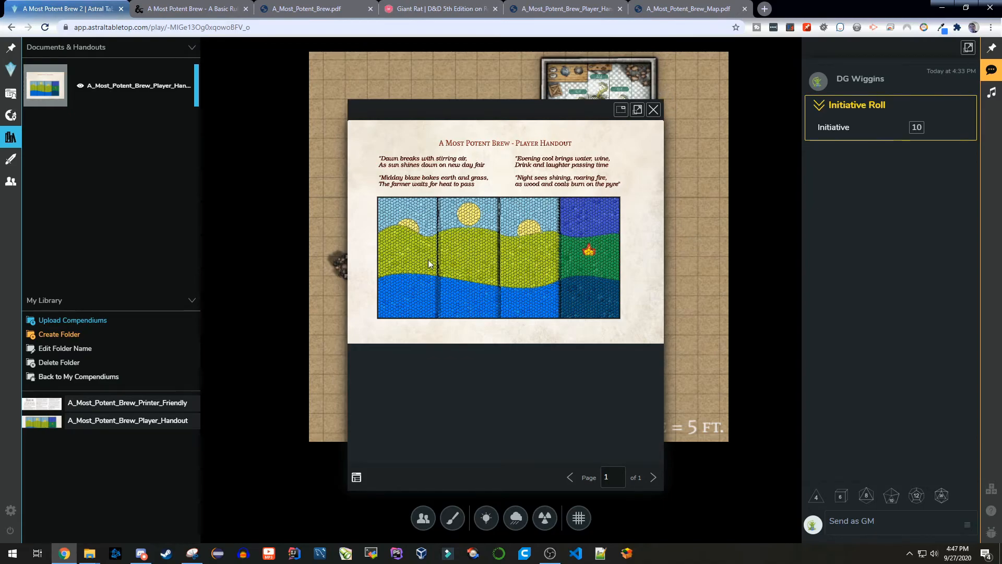
{"action": "left_click", "coordinate": [556, 9]}
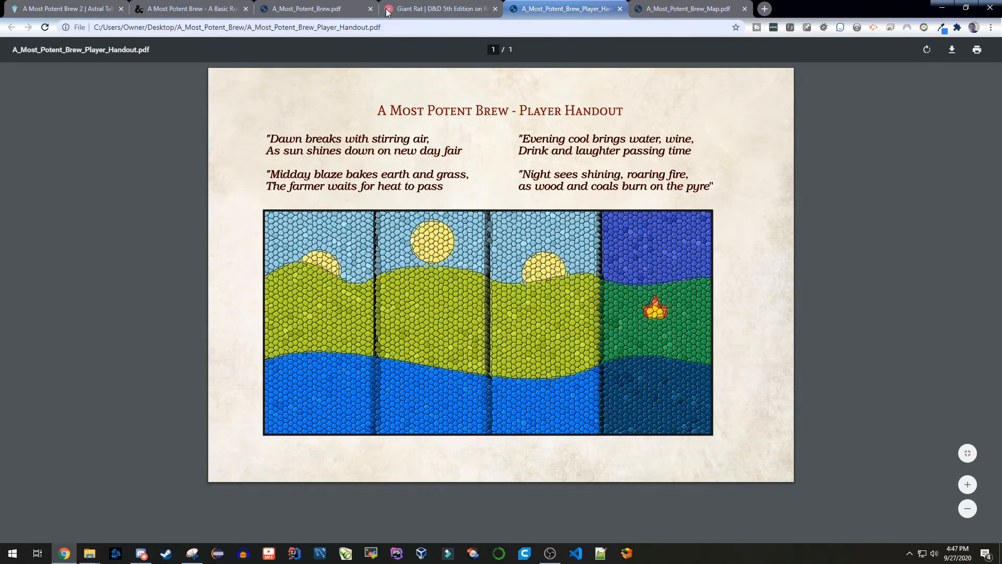
{"action": "left_click", "coordinate": [308, 9]}
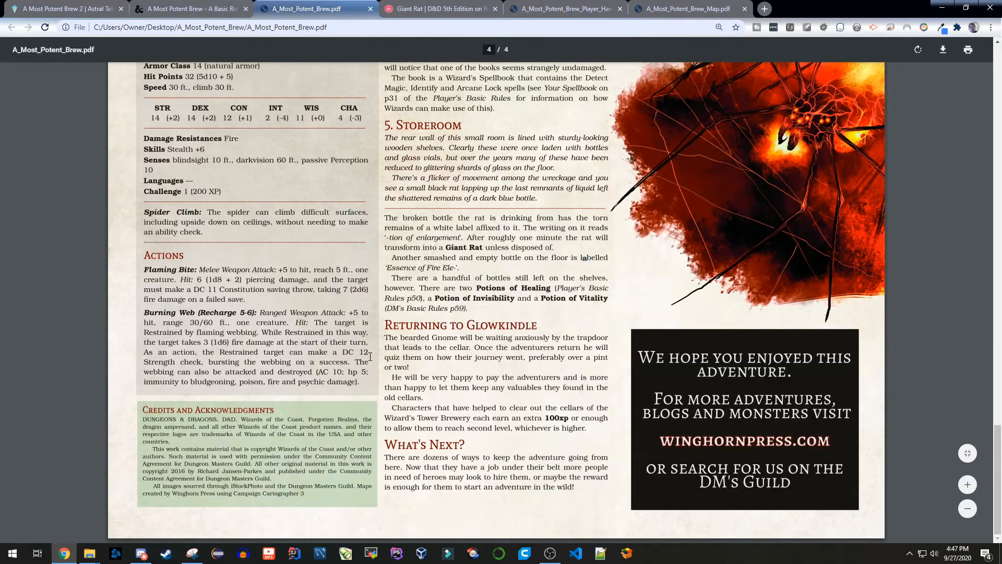
{"action": "scroll", "coordinate": [370, 356], "scroll_direction": "up", "scroll_amount": 10}
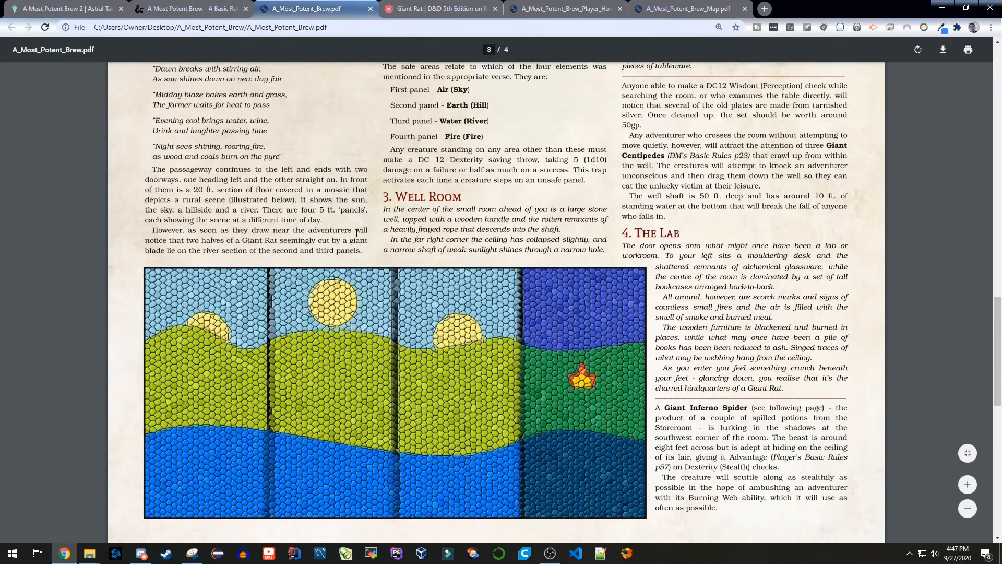
{"action": "scroll", "coordinate": [356, 233], "scroll_direction": "up", "scroll_amount": 2}
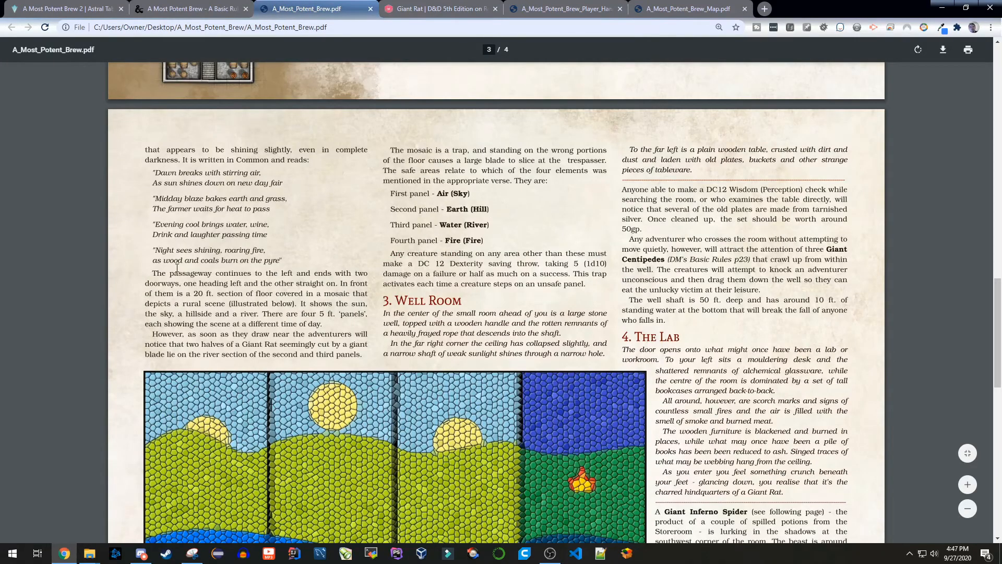
{"action": "scroll", "coordinate": [175, 270], "scroll_direction": "up", "scroll_amount": 4}
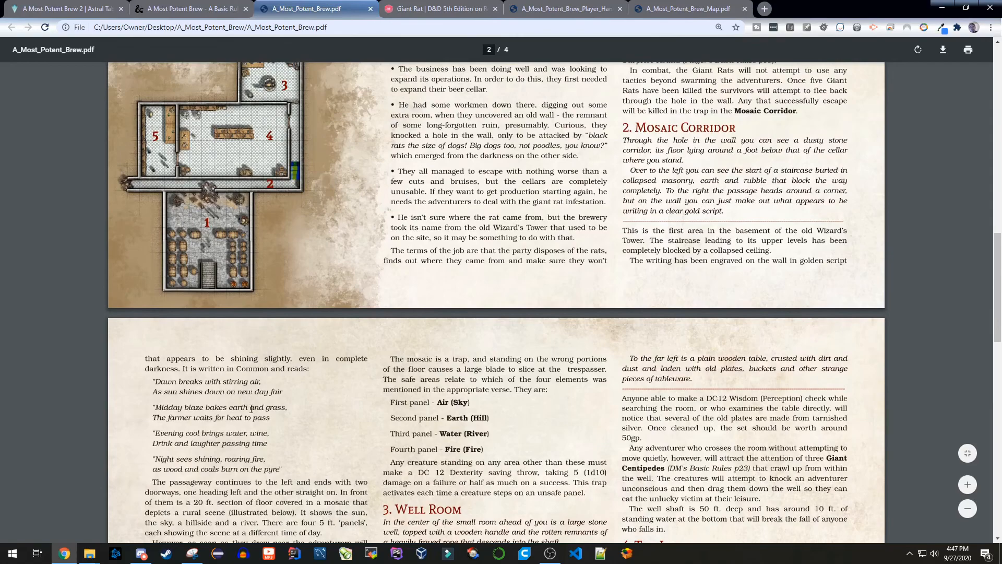
{"action": "scroll", "coordinate": [251, 409], "scroll_direction": "up", "scroll_amount": 1}
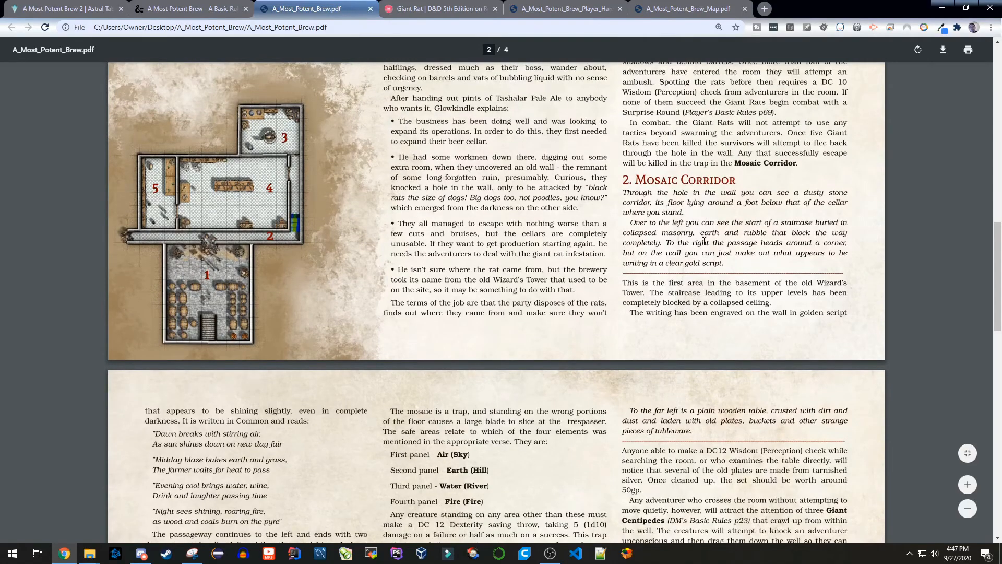
{"action": "scroll", "coordinate": [218, 434], "scroll_direction": "down", "scroll_amount": 3}
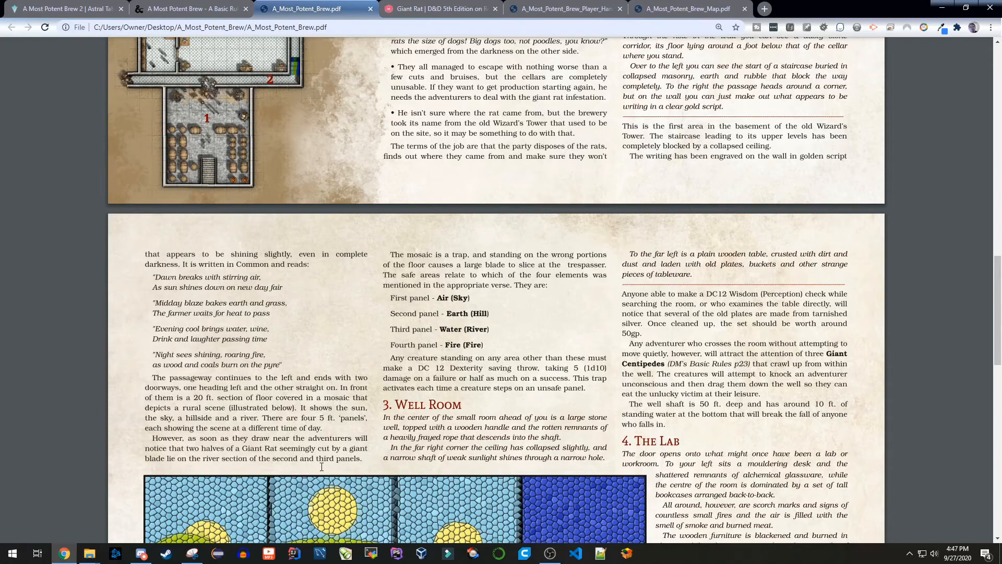
{"action": "scroll", "coordinate": [378, 465], "scroll_direction": "down", "scroll_amount": 5}
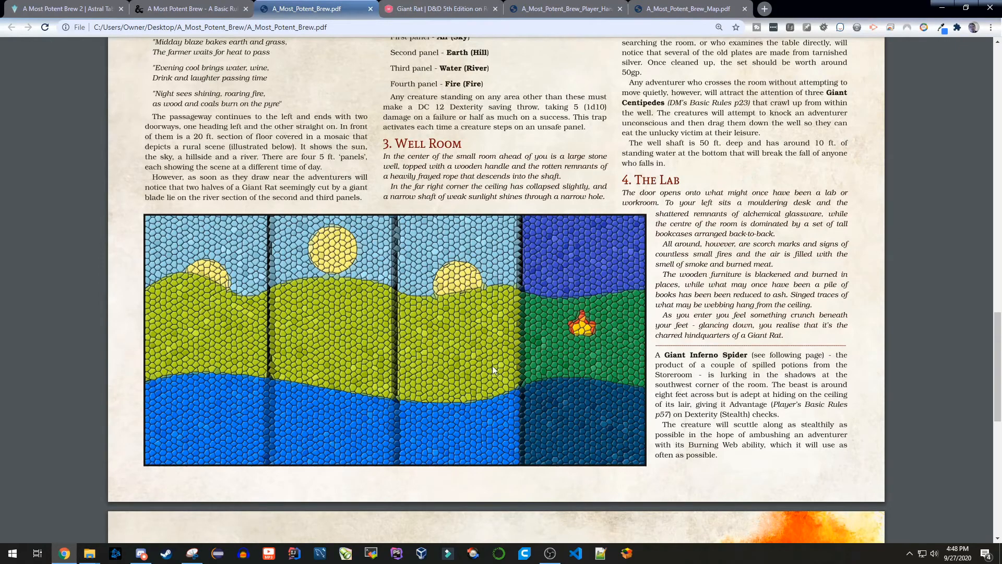
{"action": "scroll", "coordinate": [418, 376], "scroll_direction": "up", "scroll_amount": 7}
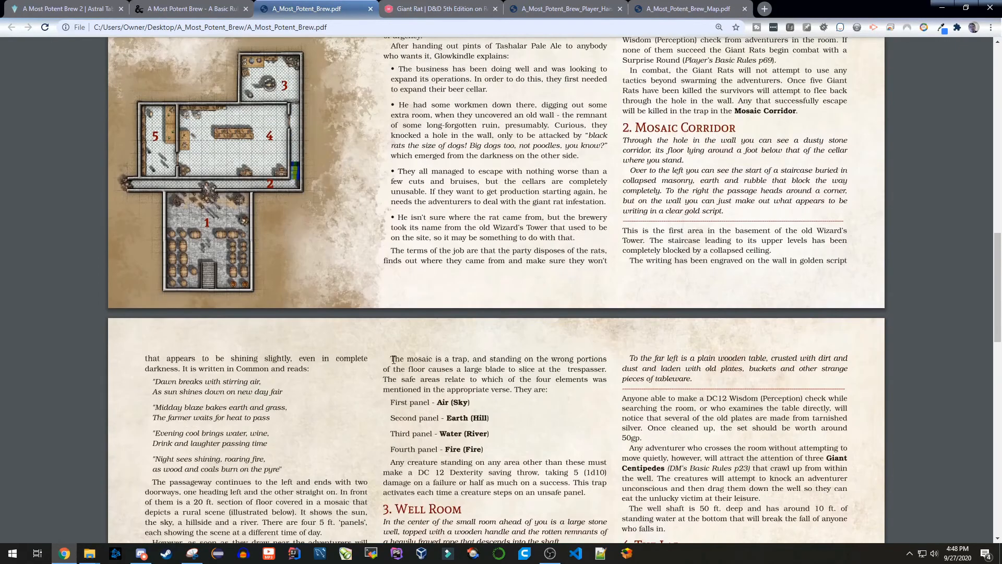
{"action": "scroll", "coordinate": [394, 360], "scroll_direction": "up", "scroll_amount": 8}
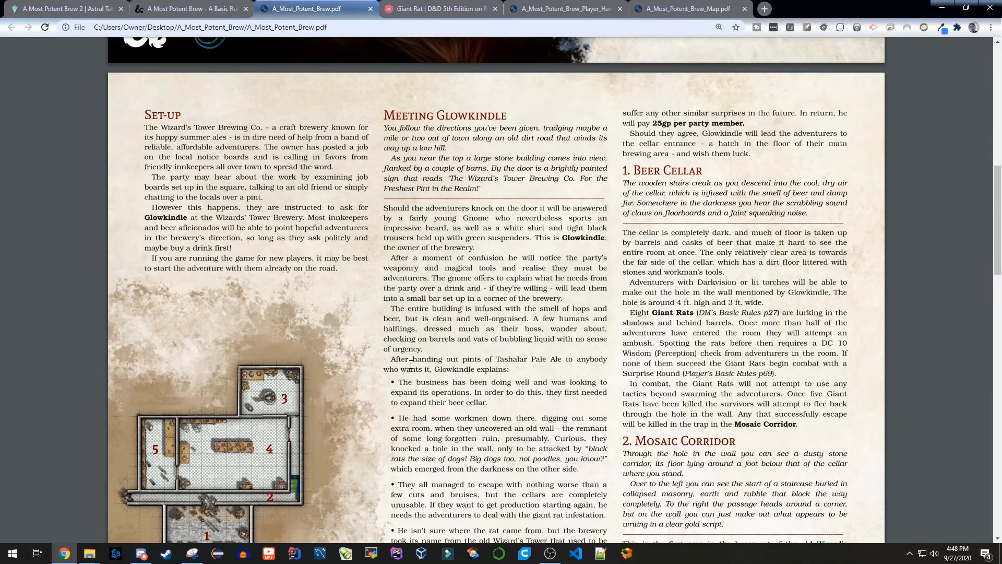
{"action": "scroll", "coordinate": [411, 364], "scroll_direction": "down", "scroll_amount": 7}
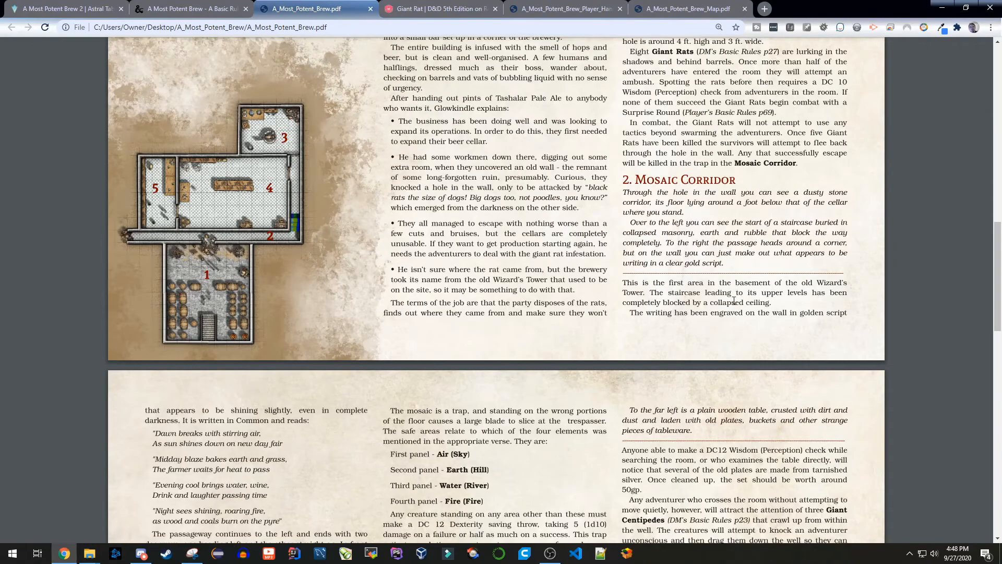
{"action": "scroll", "coordinate": [734, 301], "scroll_direction": "down", "scroll_amount": 2}
Step: Return to the Astral game, close the player handout and end the session
{"action": "left_click", "coordinate": [63, 9]}
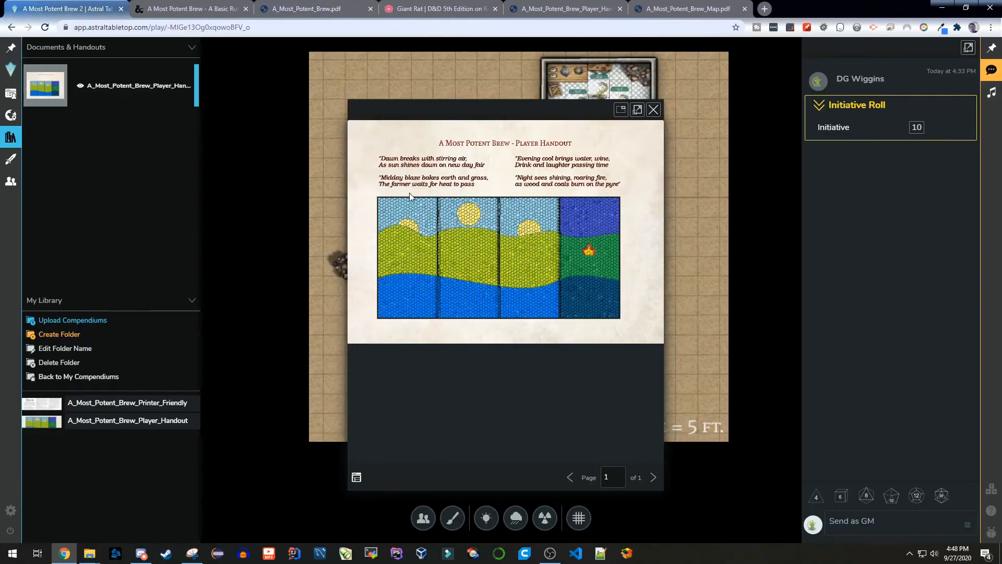
{"action": "left_click", "coordinate": [654, 109]}
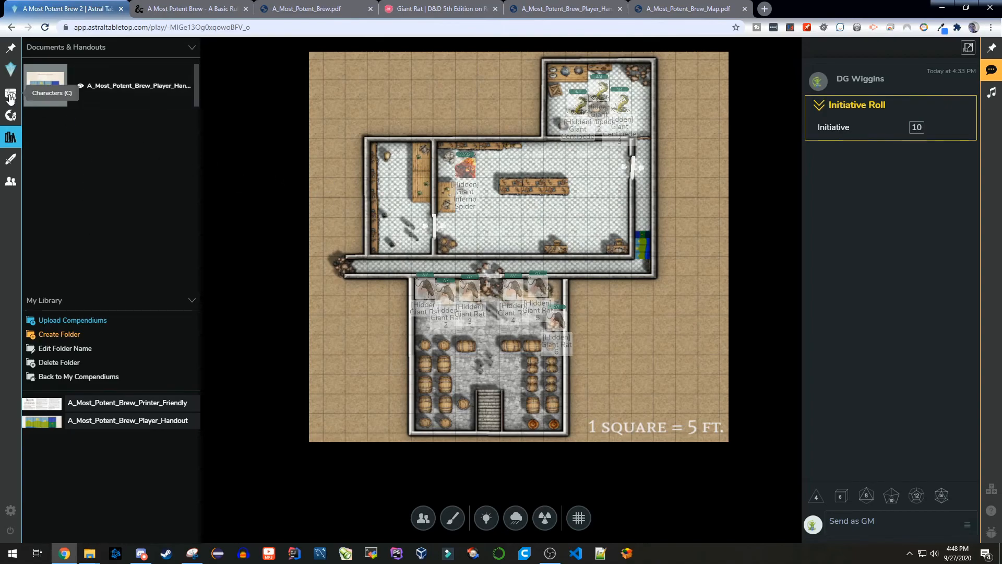
{"action": "left_click", "coordinate": [10, 115]}
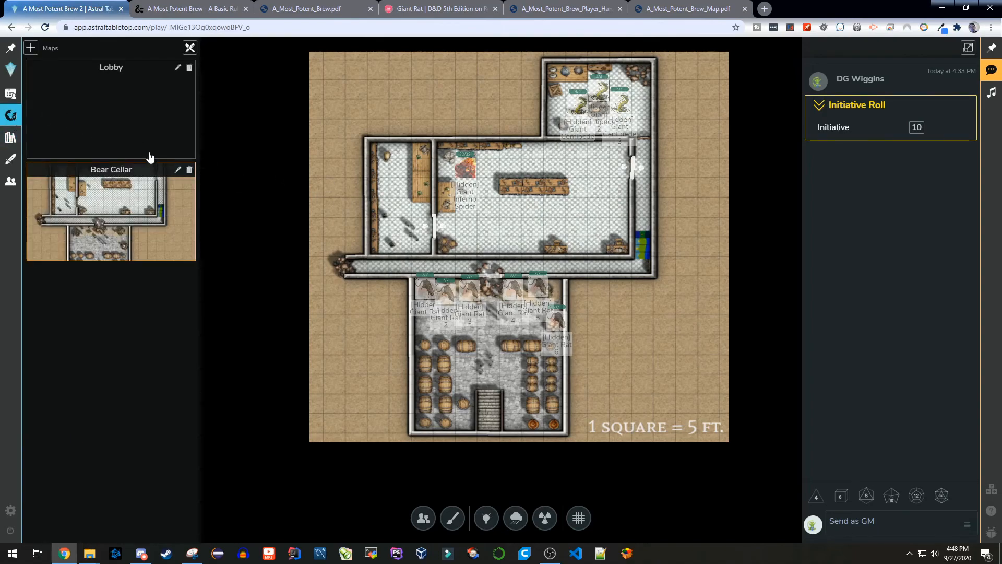
{"action": "left_click", "coordinate": [13, 72]}
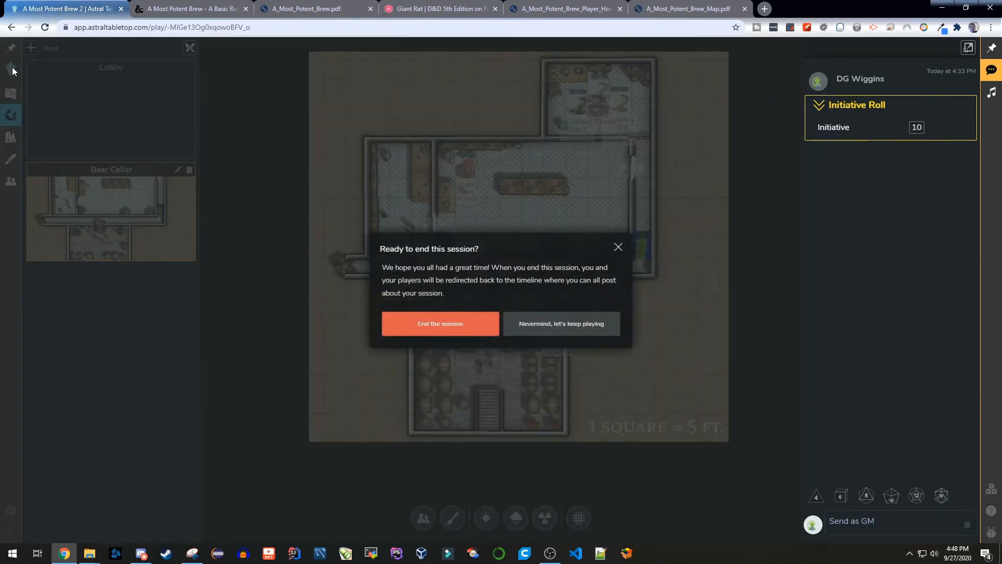
{"action": "left_click", "coordinate": [473, 339]}
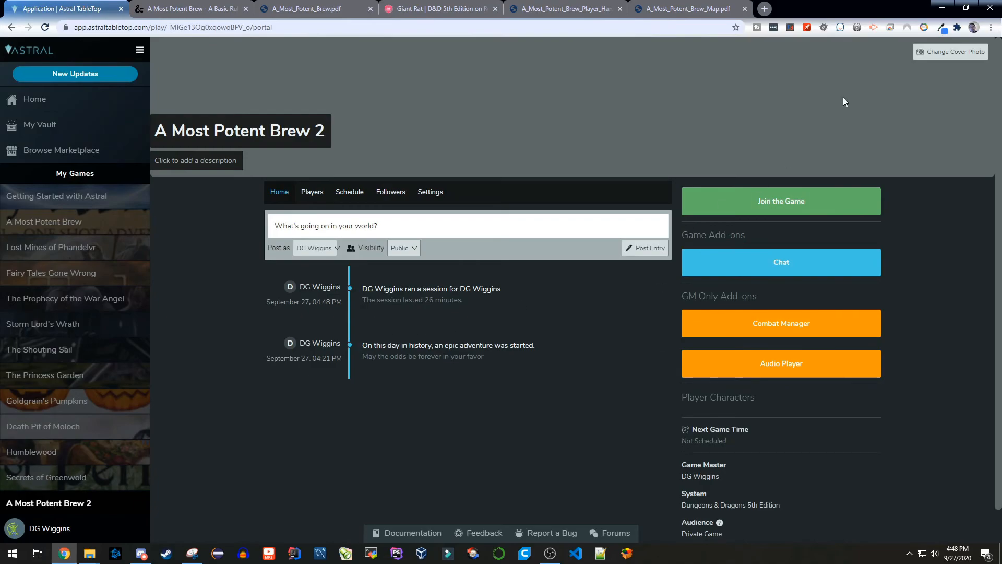
Step: Start changing the cover photo of the A Most Potent Brew 2 game page and cancel the upload
{"action": "left_click", "coordinate": [958, 57]}
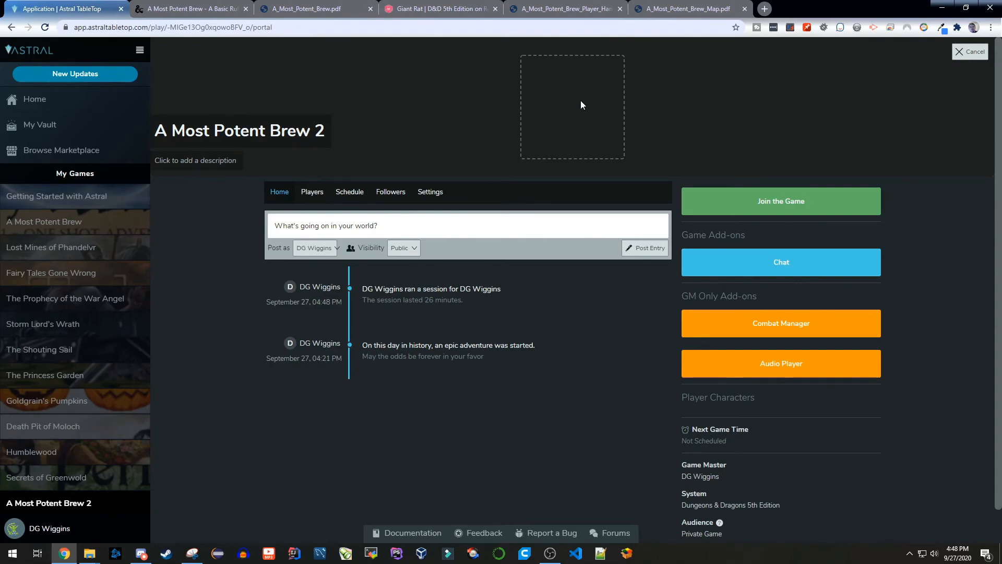
{"action": "left_click", "coordinate": [971, 58]}
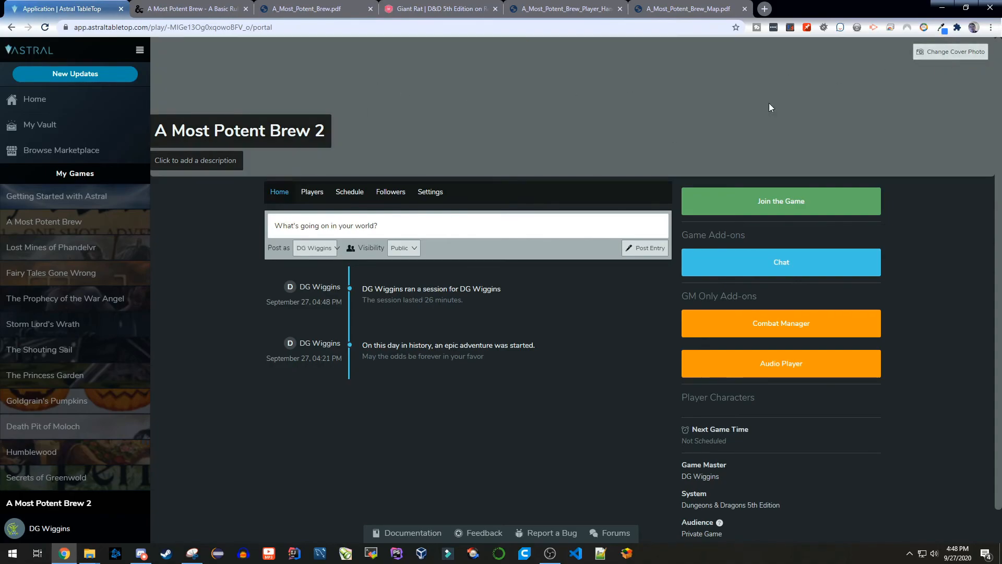
Step: Add a player found by username to the game's invitation list and remove the entry again
{"action": "left_click", "coordinate": [310, 194]}
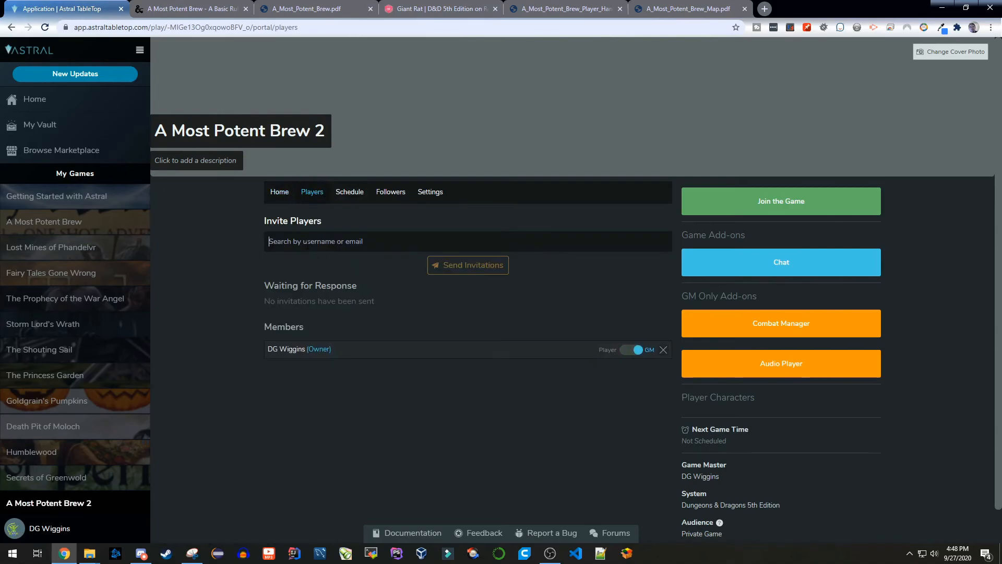
{"action": "type", "text": "truman"}
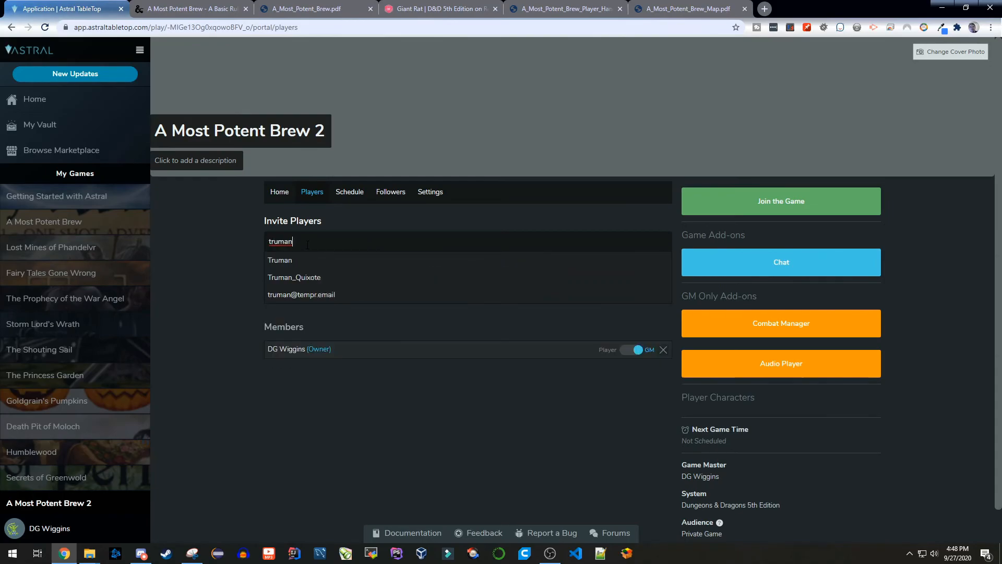
{"action": "left_click", "coordinate": [309, 279]}
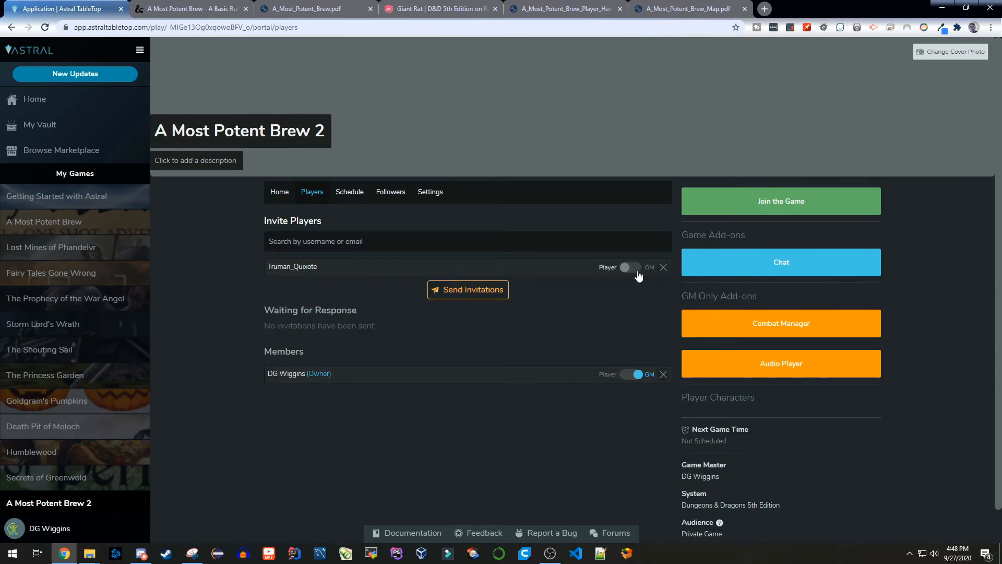
{"action": "left_click", "coordinate": [457, 295]}
{"action": "left_click", "coordinate": [663, 268]}
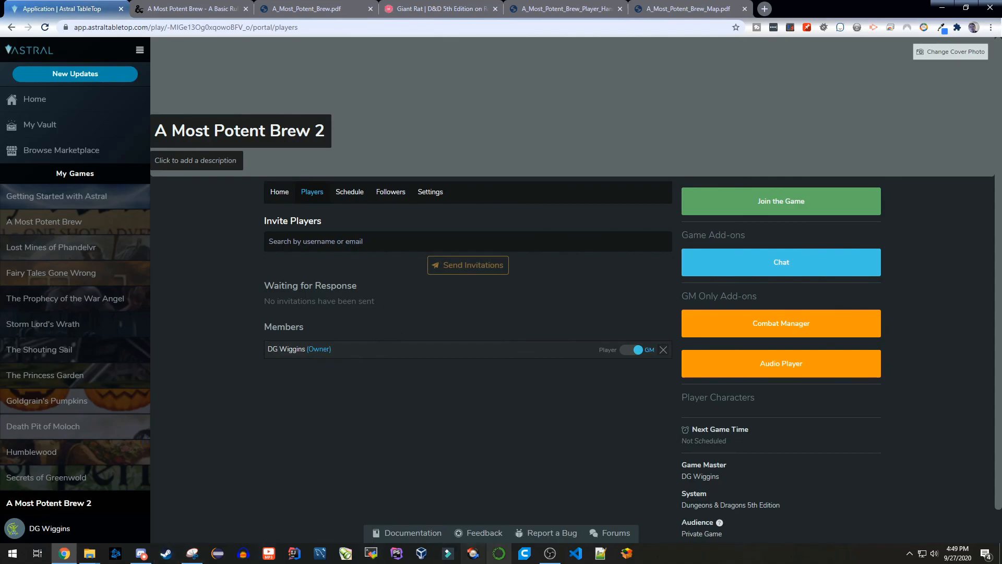
{"action": "mouse_move", "coordinate": [148, 558]}
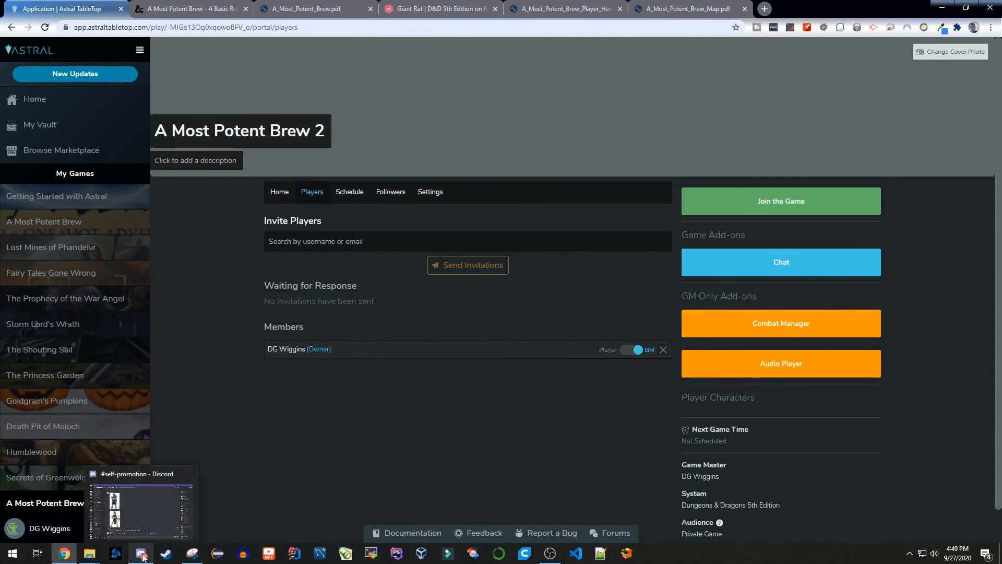
{"action": "double_click", "coordinate": [272, 405]}
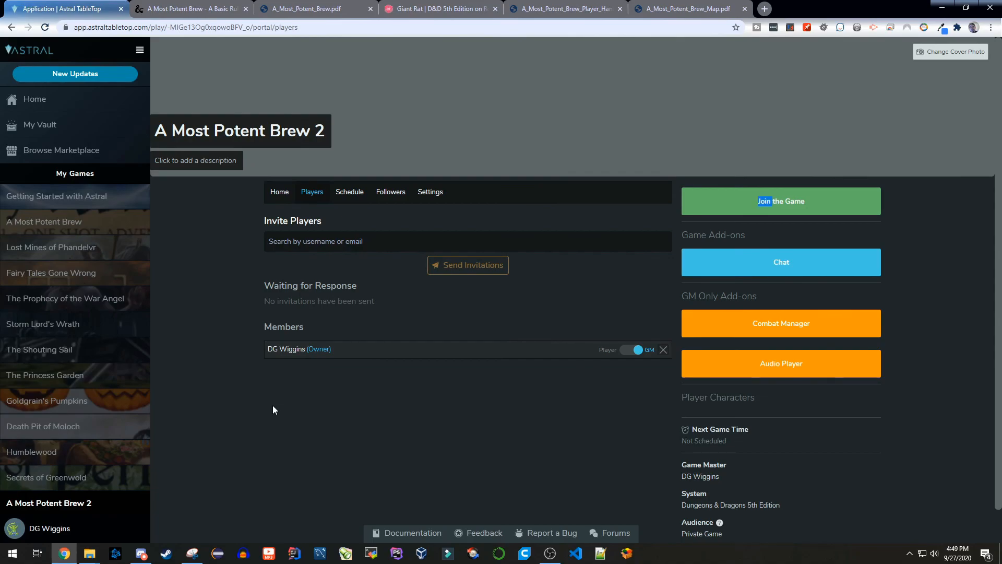
{"action": "left_click", "coordinate": [273, 406]}
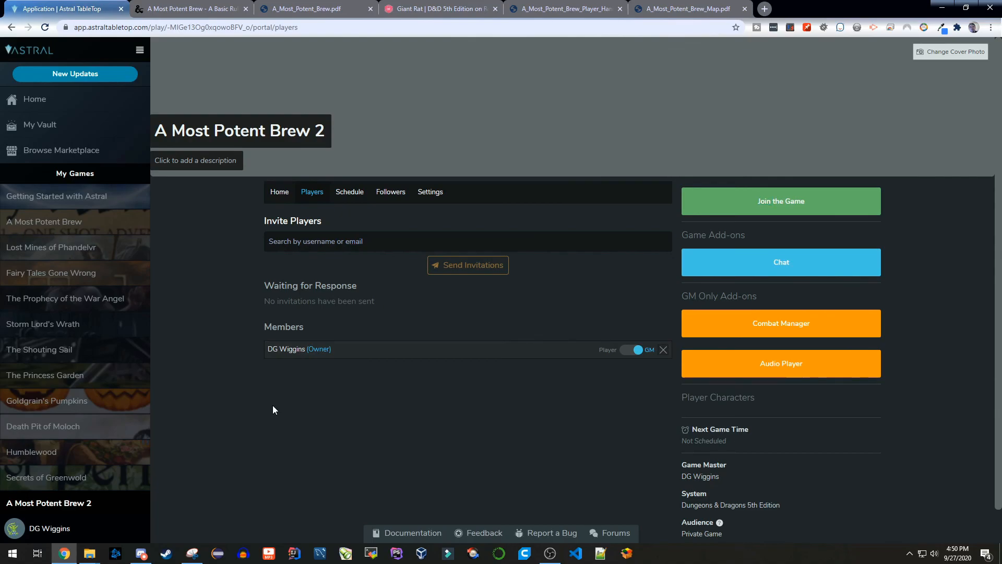